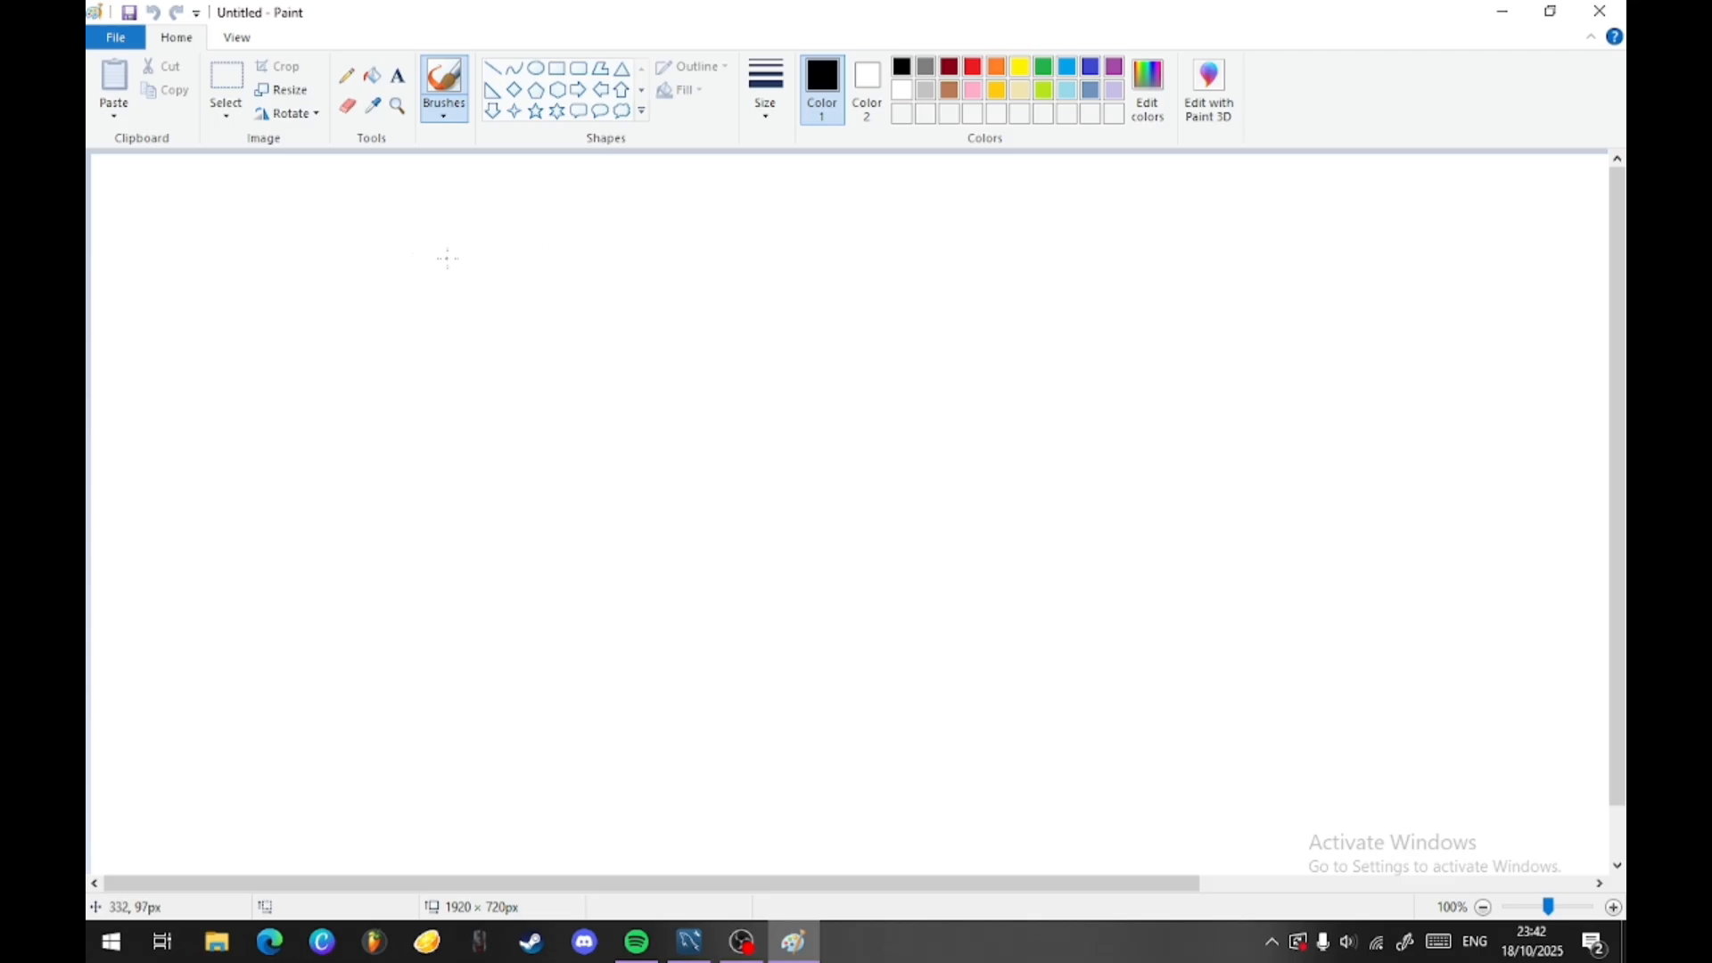
- Handwrite "ERD" on the canvas and sketch a table box below it headed "Mahasiswa" with the attribute "NIM"
mouse_move(418, 248)
left_mouse_down()
mouse_move(468, 252)
mouse_move(474, 330)
mouse_move(481, 290)
mouse_move(513, 309)
left_mouse_up()
mouse_move(513, 251)
left_mouse_down()
mouse_move(509, 297)
mouse_move(558, 305)
left_mouse_up()
left_click_drag(571, 247, 585, 304)
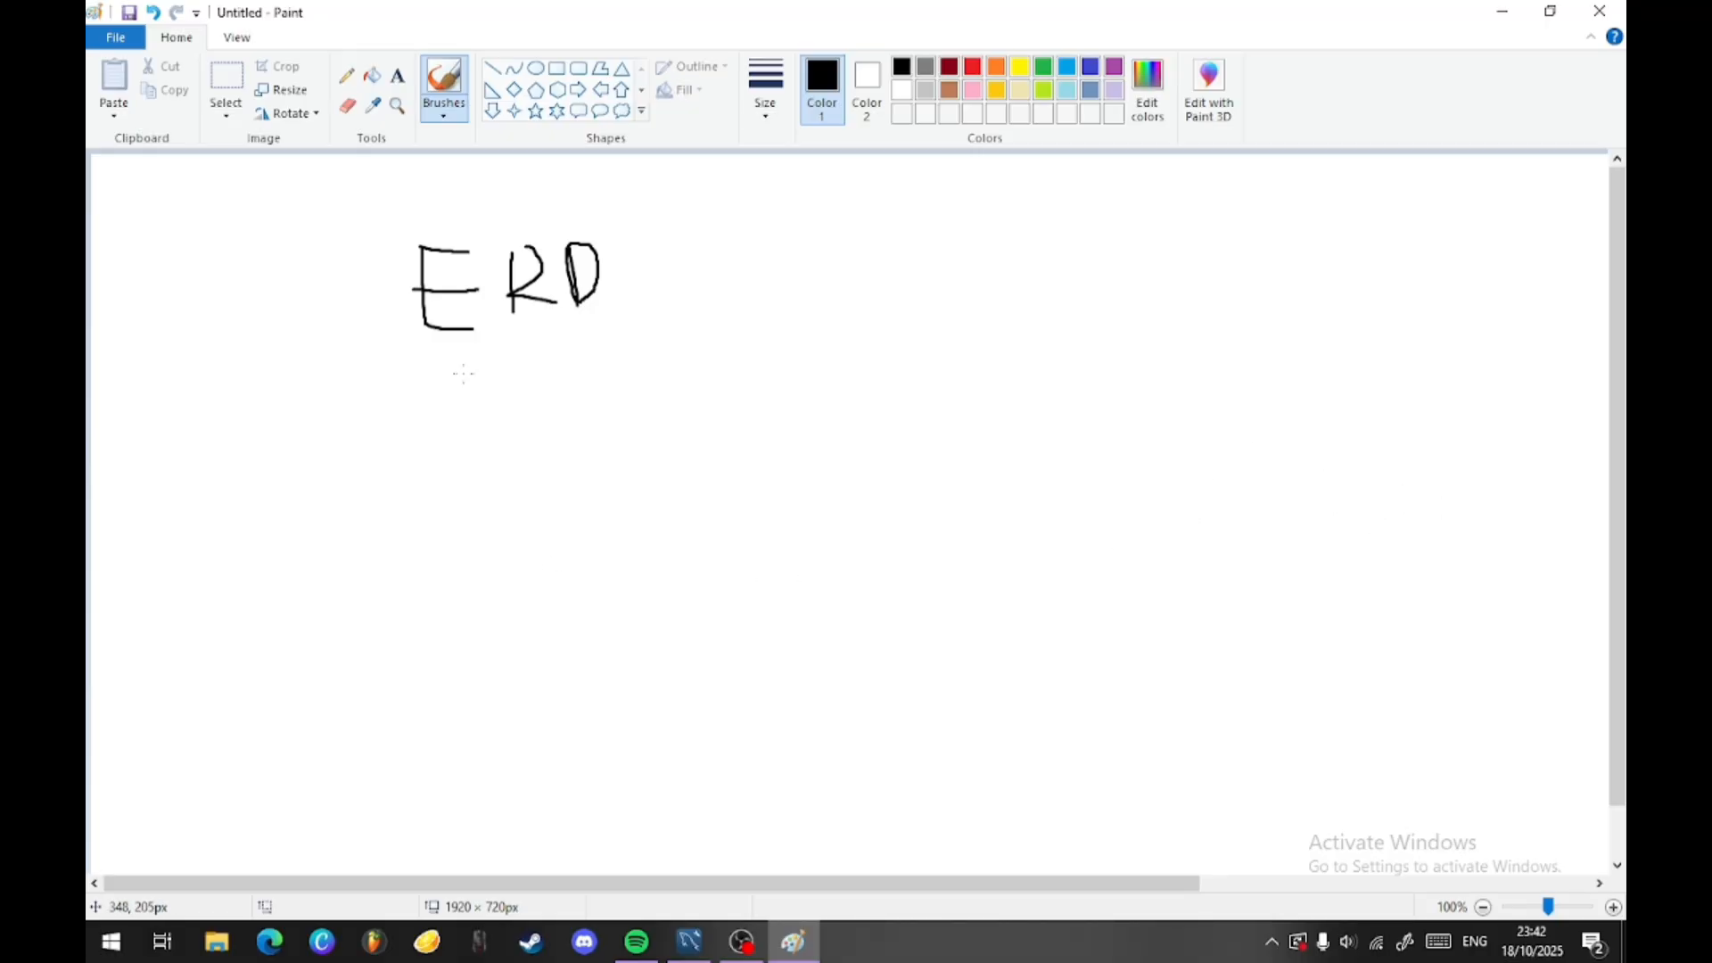
left_click_drag(464, 374, 838, 372)
mouse_move(468, 374)
left_mouse_down()
mouse_move(567, 667)
mouse_move(910, 667)
mouse_move(876, 367)
mouse_move(806, 370)
left_mouse_up()
mouse_move(540, 439)
left_mouse_down()
mouse_move(845, 432)
mouse_move(534, 393)
mouse_move(631, 426)
mouse_move(670, 410)
mouse_move(684, 432)
mouse_move(776, 402)
mouse_move(801, 412)
left_mouse_up()
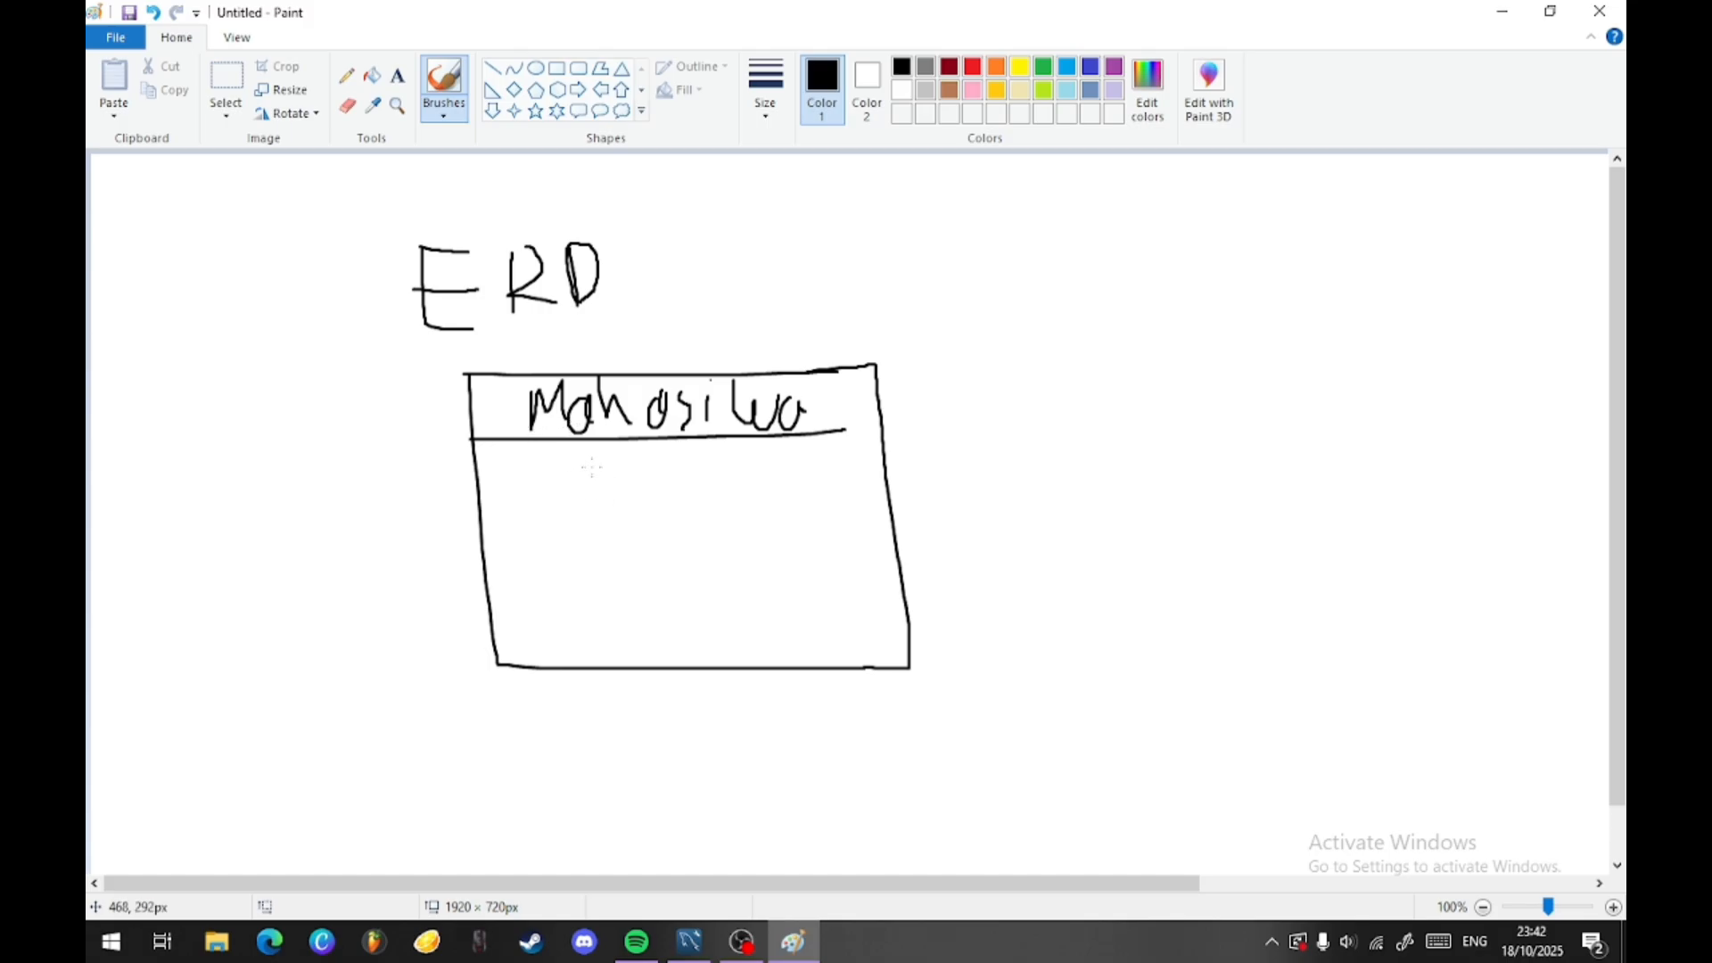
mouse_move(556, 453)
left_mouse_down()
mouse_move(587, 479)
mouse_move(634, 435)
mouse_move(648, 473)
left_mouse_up()
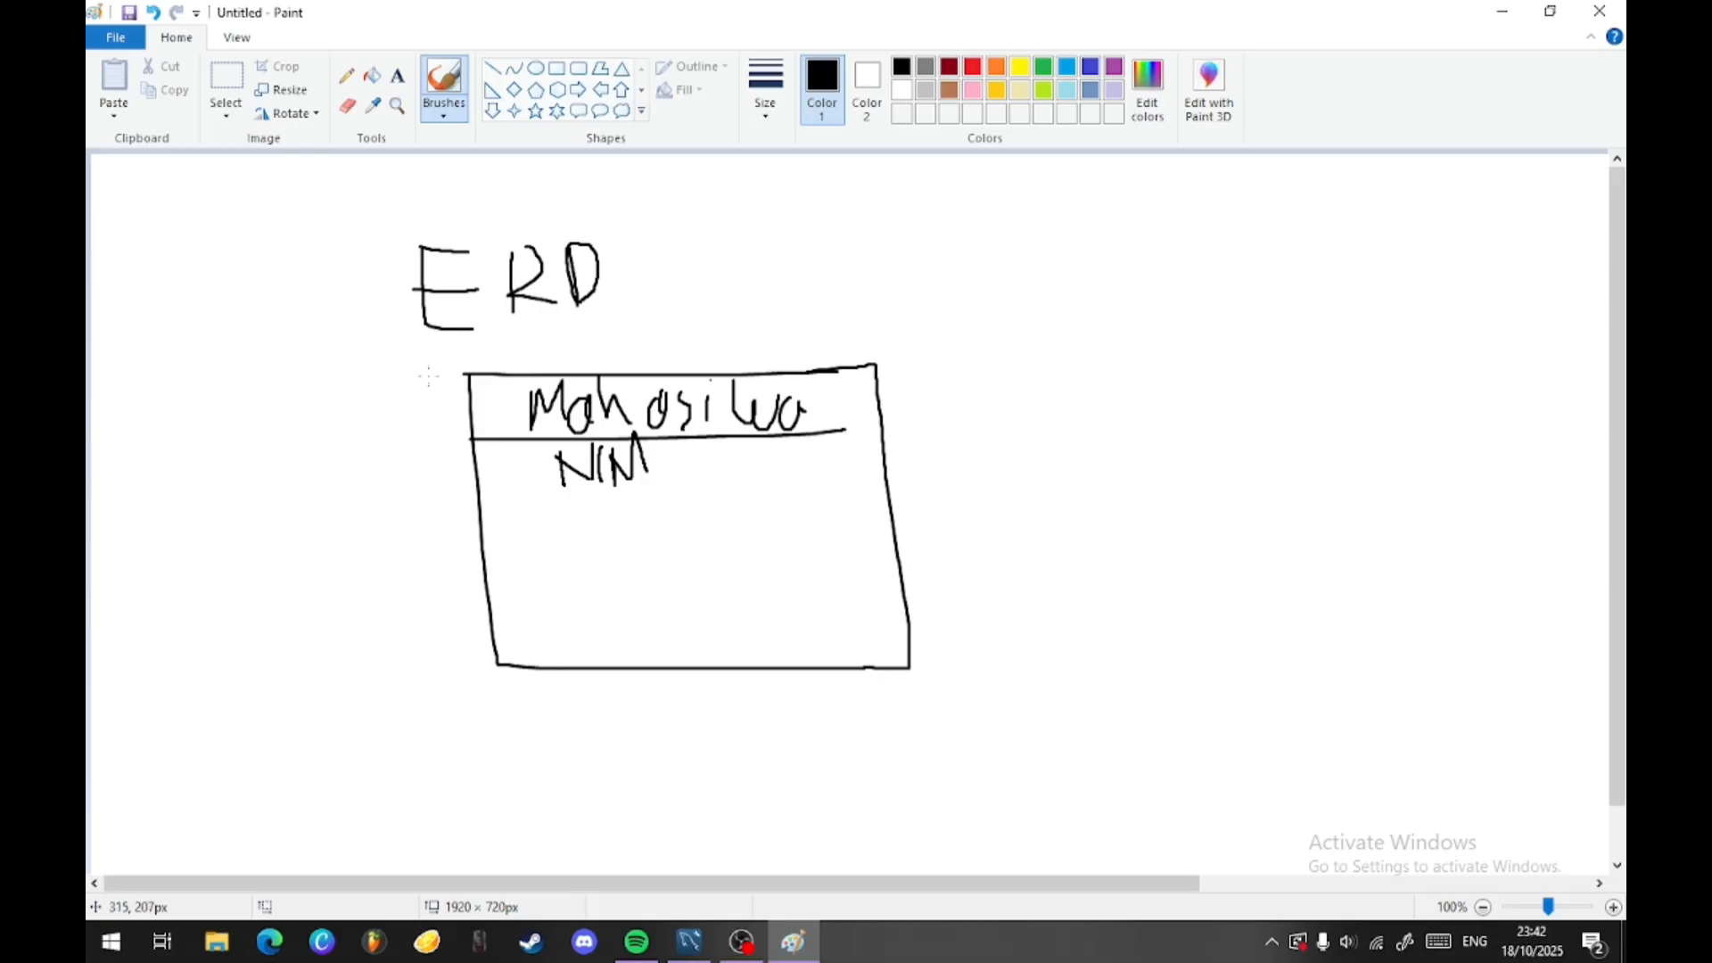
- Undo all strokes of the "ERD" heading and the Mahasiswa table sketch
key("ctrl+z")
key("ctrl+z")
key("ctrl+z")
key("ctrl+z")
key("ctrl+z")
key("ctrl+z")
key("ctrl+z")
key("ctrl+z")
key("ctrl+z")
key("ctrl+z")
key("ctrl+z")
key("ctrl+z")
key("ctrl+z")
key("ctrl+z")
key("ctrl+z")
key("ctrl+z")
key("ctrl+z")
key("ctrl+z")
key("ctrl+z")
key("ctrl+z")
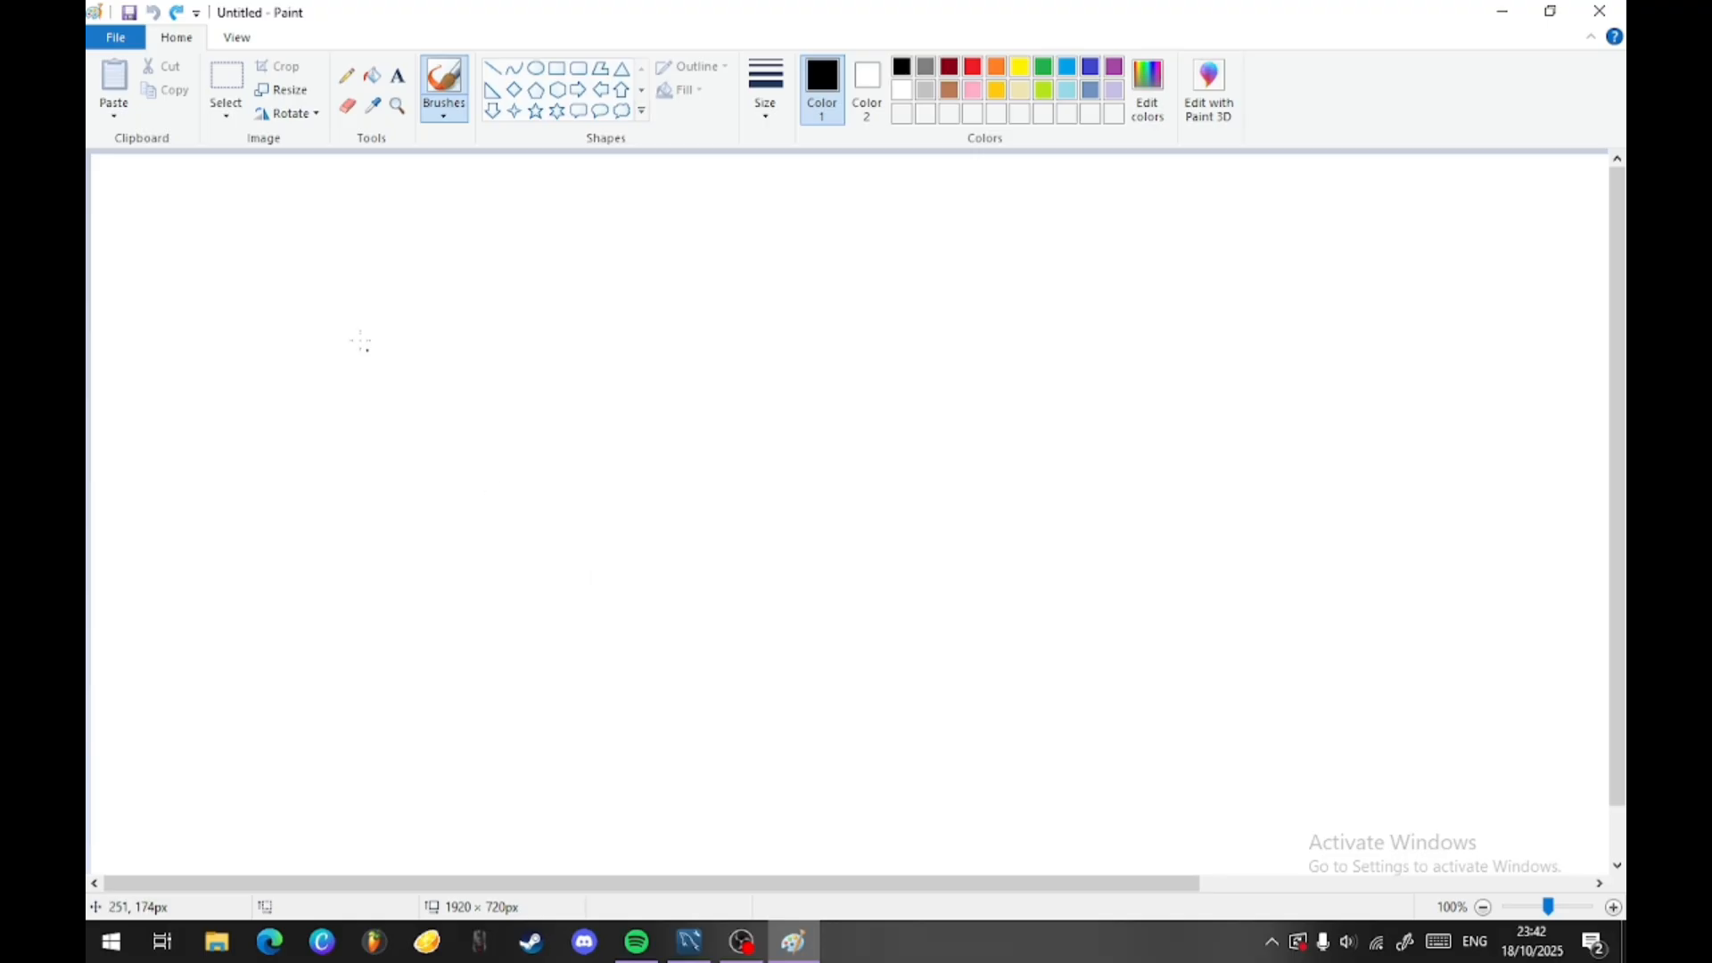
- Sketch two large table boxes side by side, each with a header line near its upper edge
mouse_move(561, 237)
left_mouse_down()
mouse_move(879, 585)
mouse_move(495, 191)
left_mouse_up()
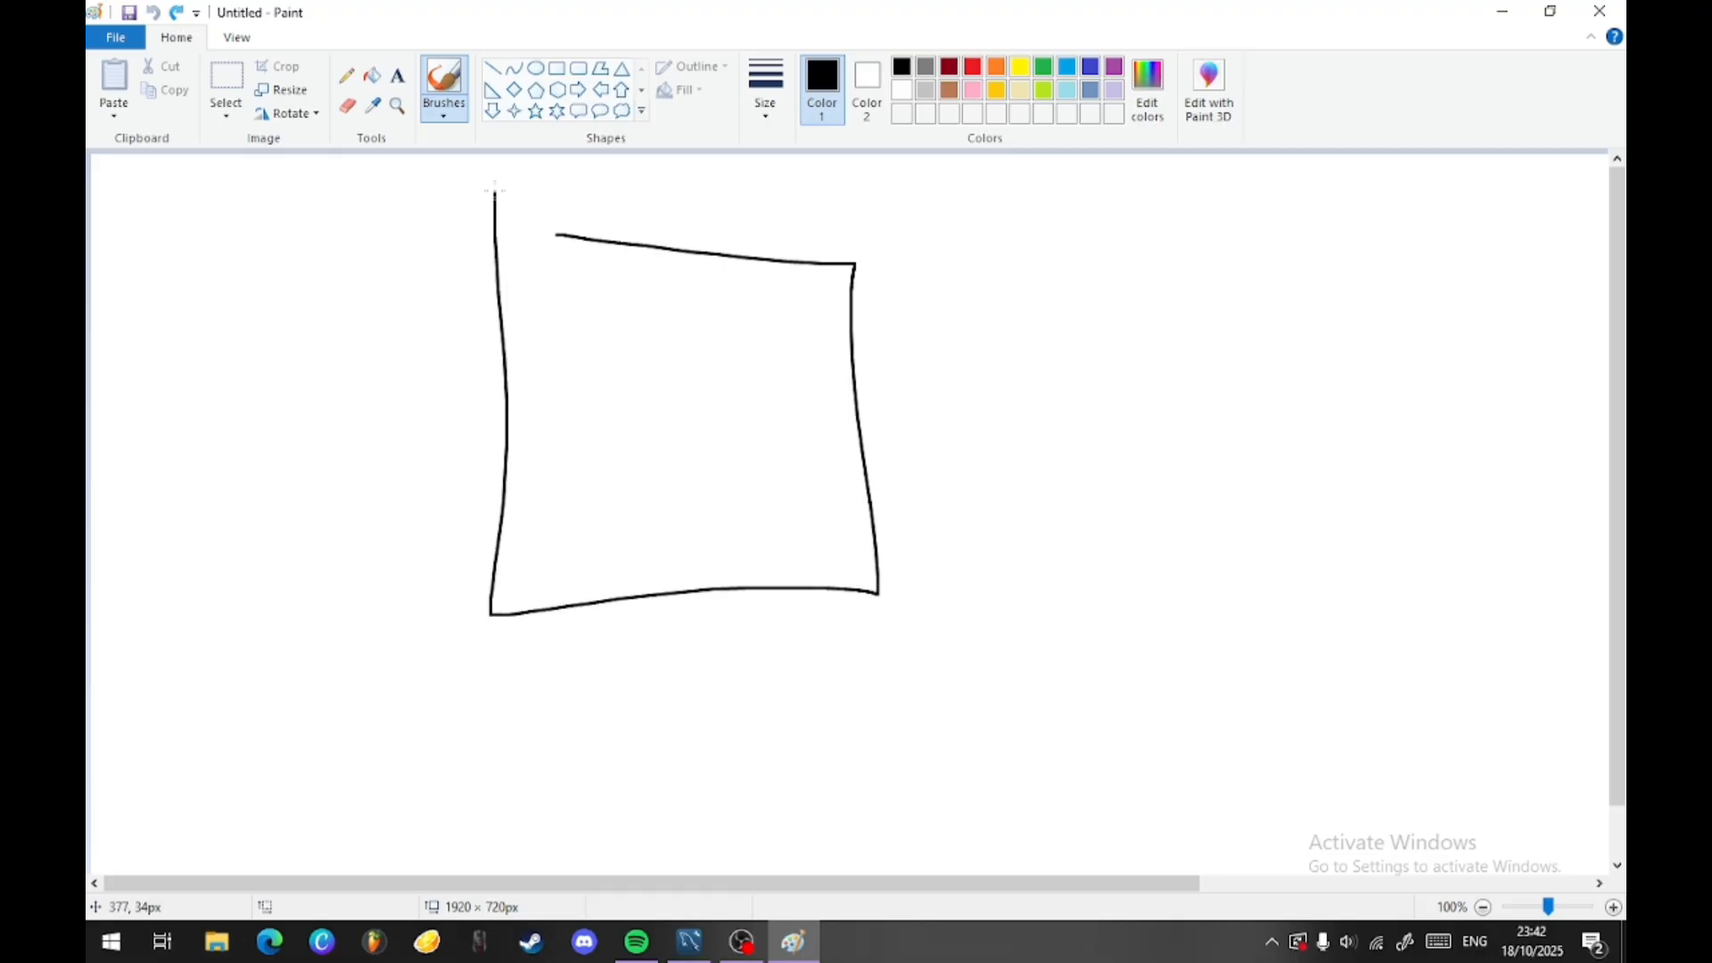
mouse_move(1058, 270)
left_mouse_down()
mouse_move(1485, 271)
mouse_move(1126, 597)
mouse_move(1081, 267)
left_mouse_up()
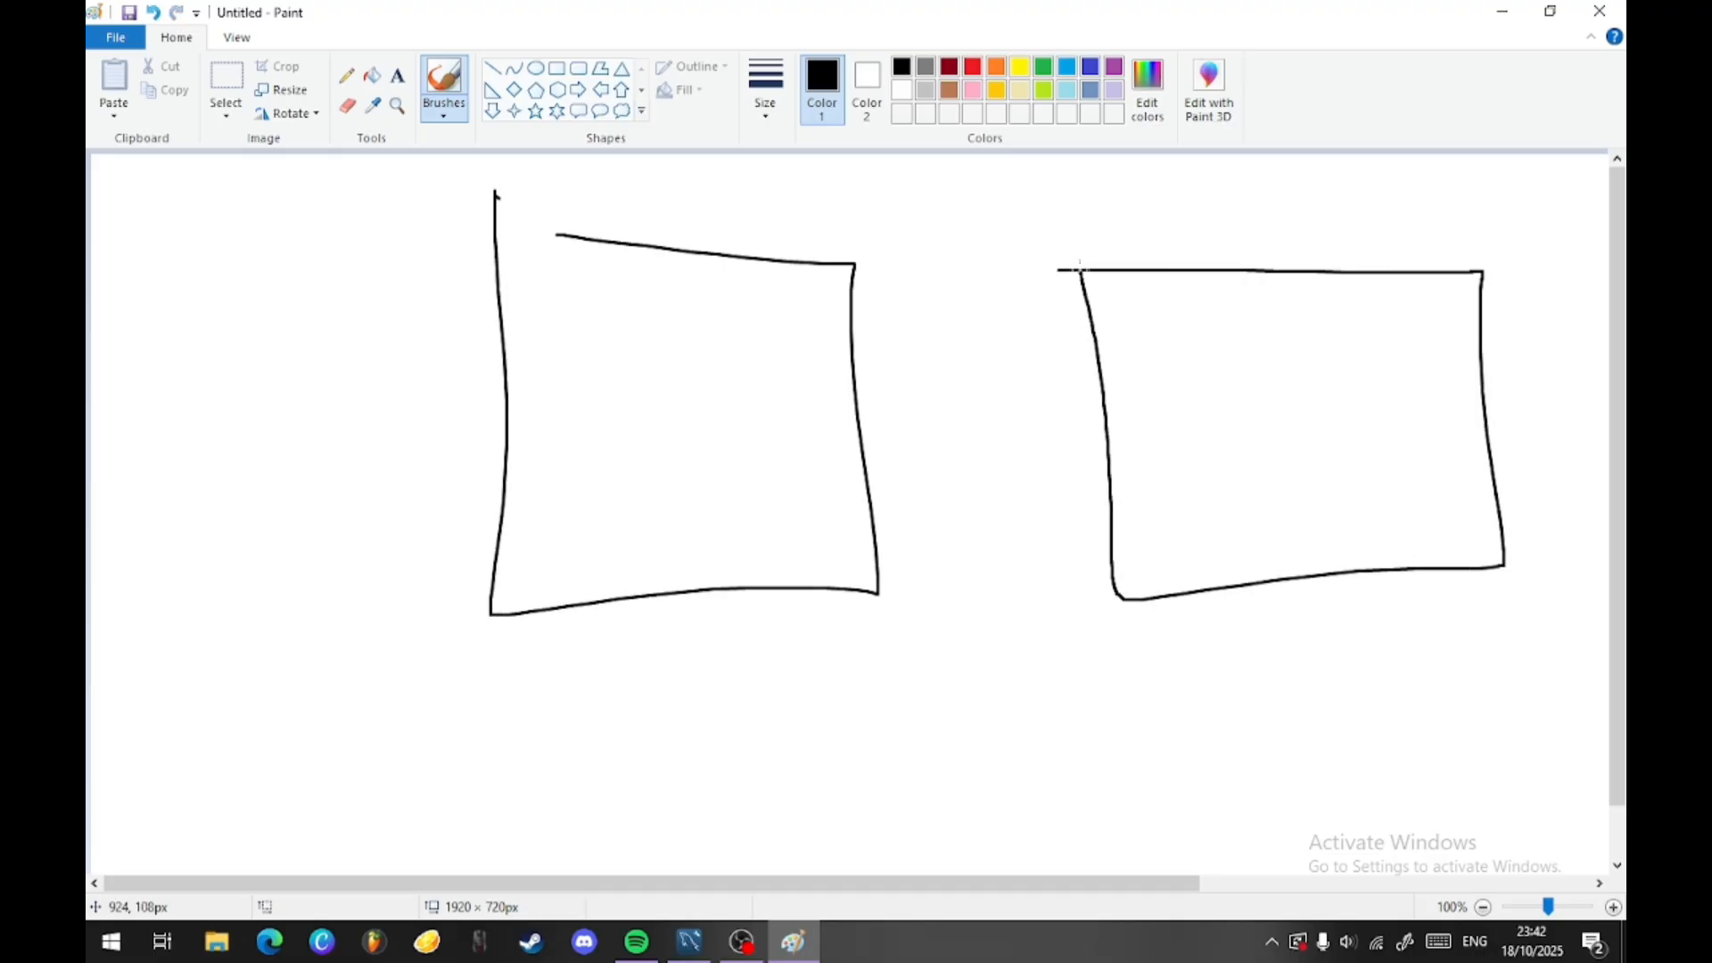
left_click_drag(541, 301, 871, 311)
left_click_drag(1097, 323, 1515, 302)
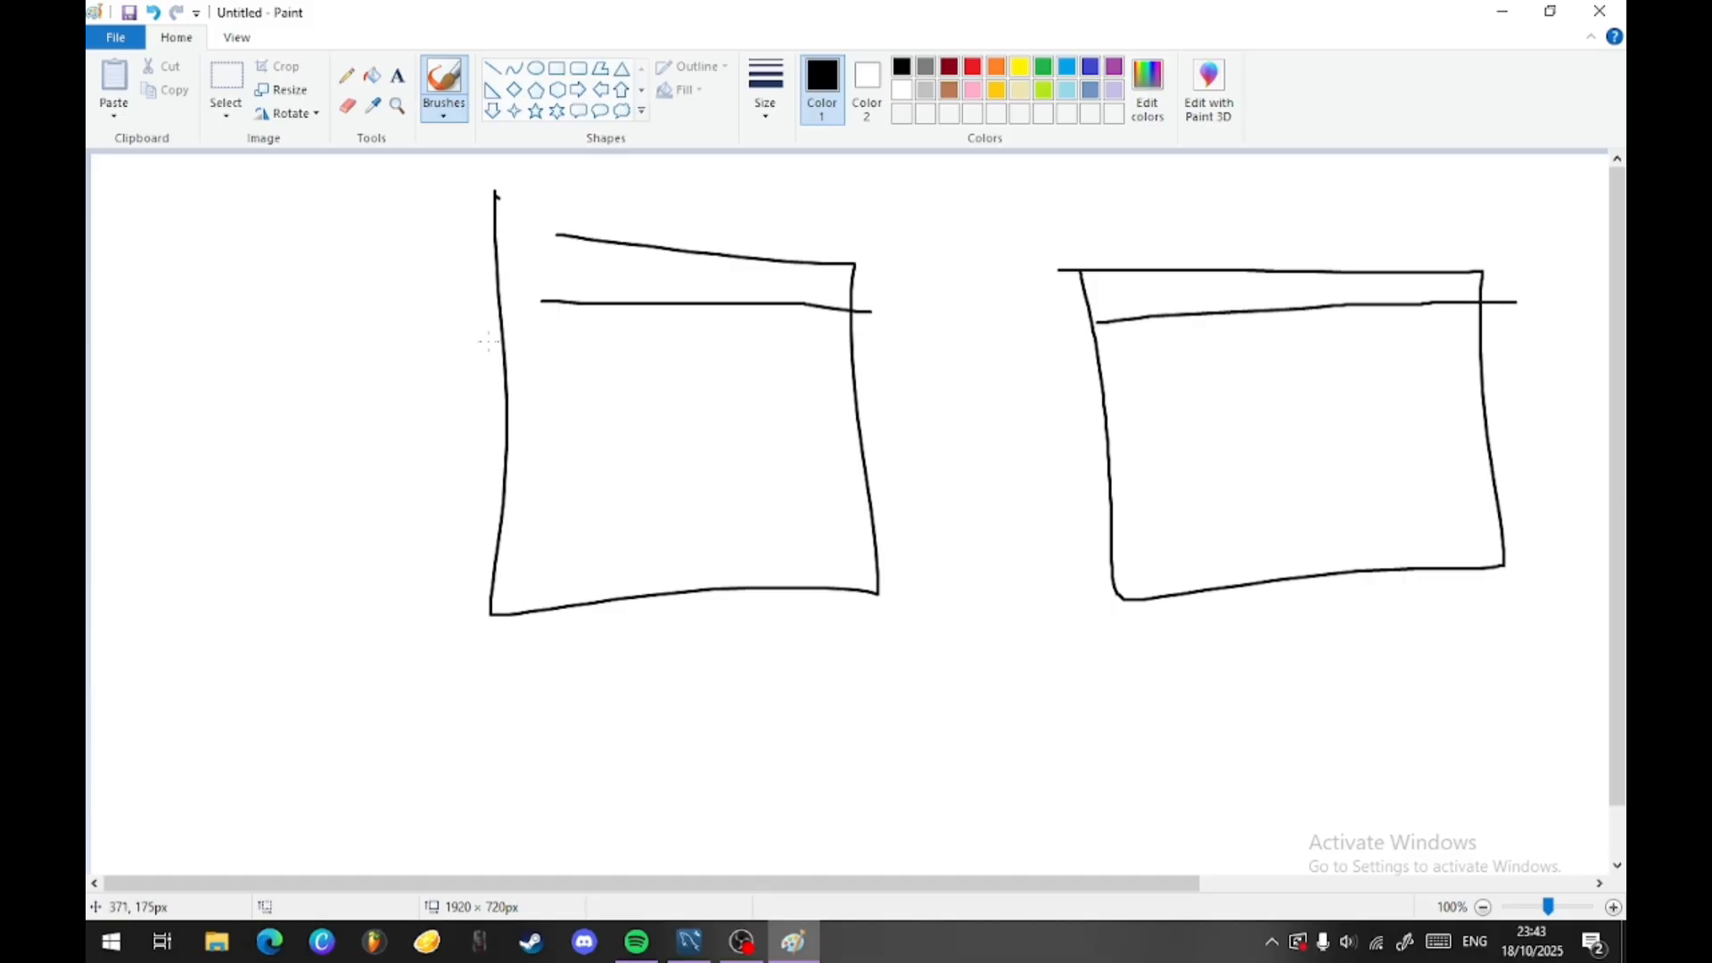
- Handwrite the attributes a, b and c below the header line in both table boxes
left_click_drag(577, 320, 590, 316)
mouse_move(1147, 333)
left_mouse_down()
mouse_move(1134, 364)
mouse_move(1157, 365)
mouse_move(1150, 447)
mouse_move(1203, 505)
left_mouse_up()
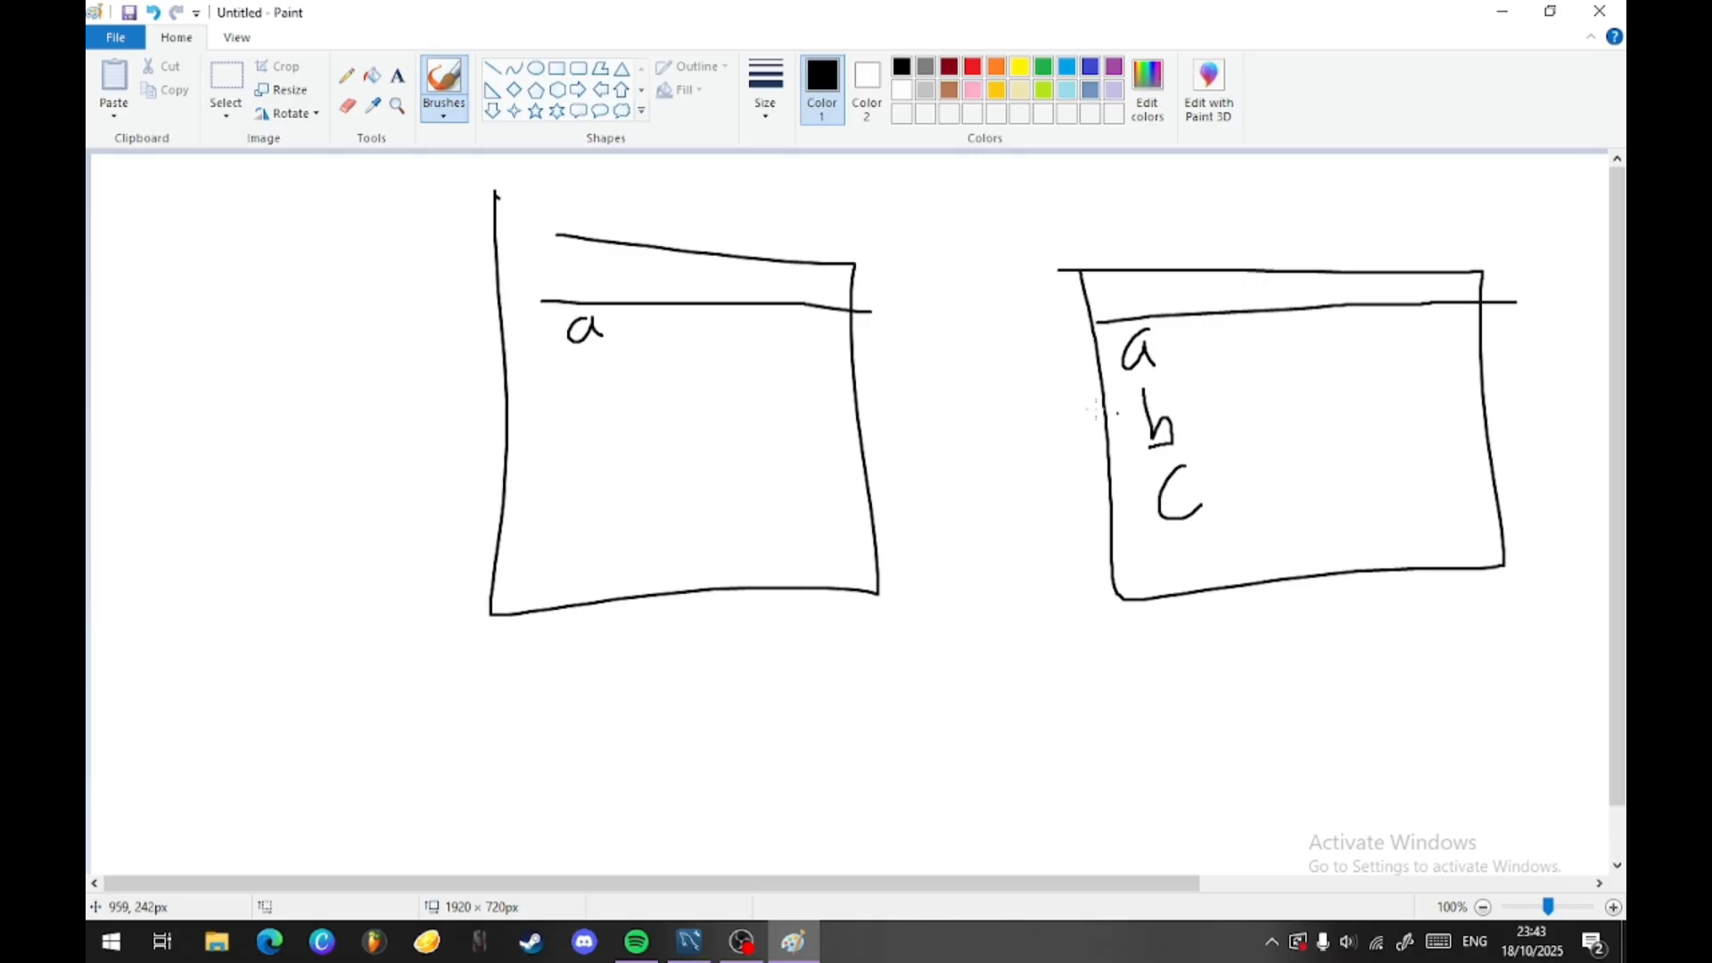
mouse_move(579, 357)
left_mouse_down()
mouse_move(597, 468)
mouse_move(636, 481)
left_mouse_up()
- Draw a many-to-many connector with crow's feet at both ends between the two table boxes
left_click_drag(857, 341, 954, 361)
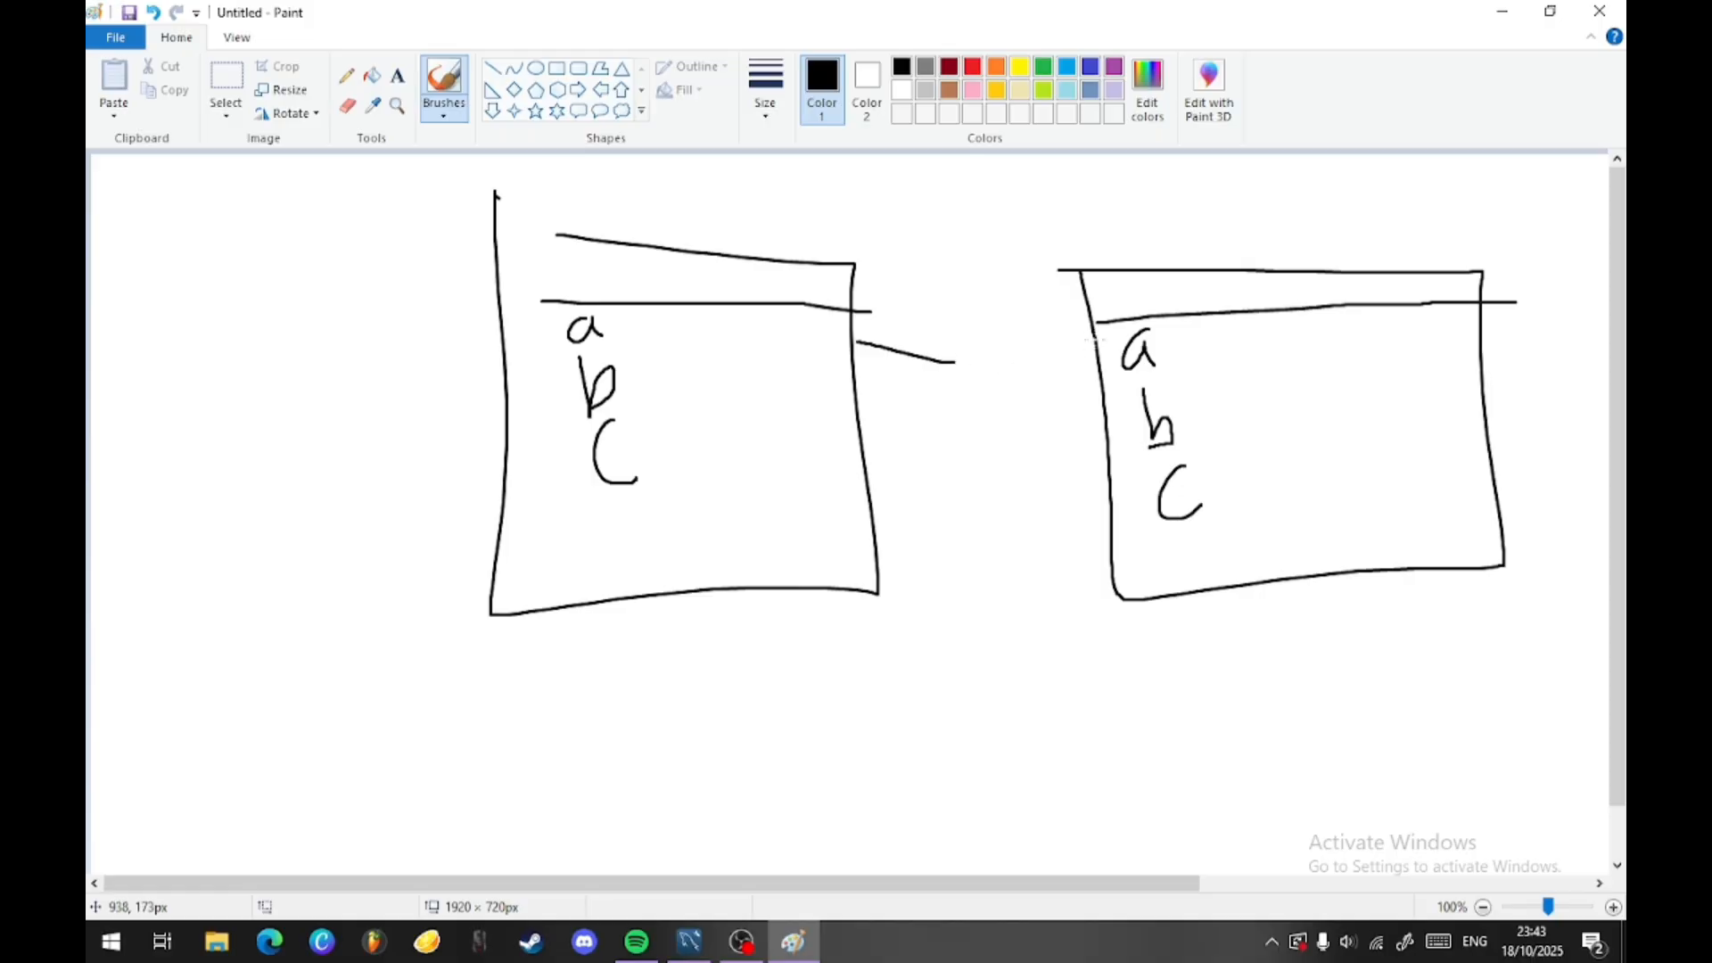
mouse_move(1095, 340)
left_mouse_down()
mouse_move(1048, 399)
mouse_move(860, 409)
left_mouse_up()
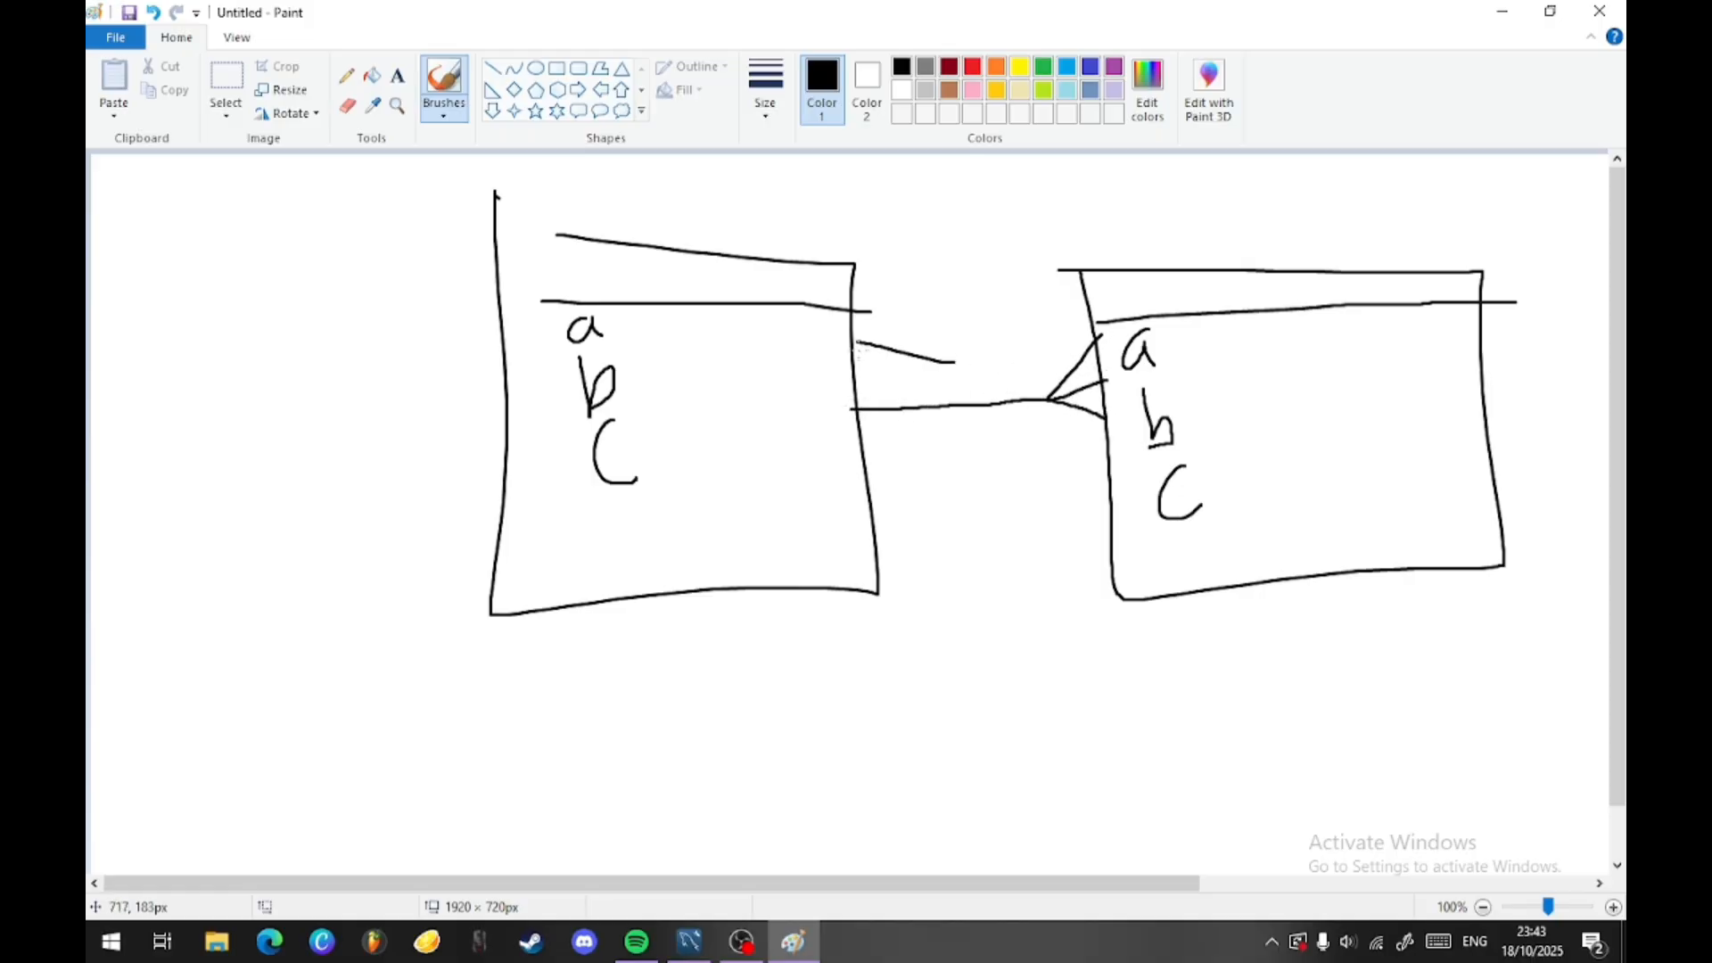
mouse_move(856, 351)
left_mouse_down()
mouse_move(941, 404)
mouse_move(887, 440)
left_mouse_up()
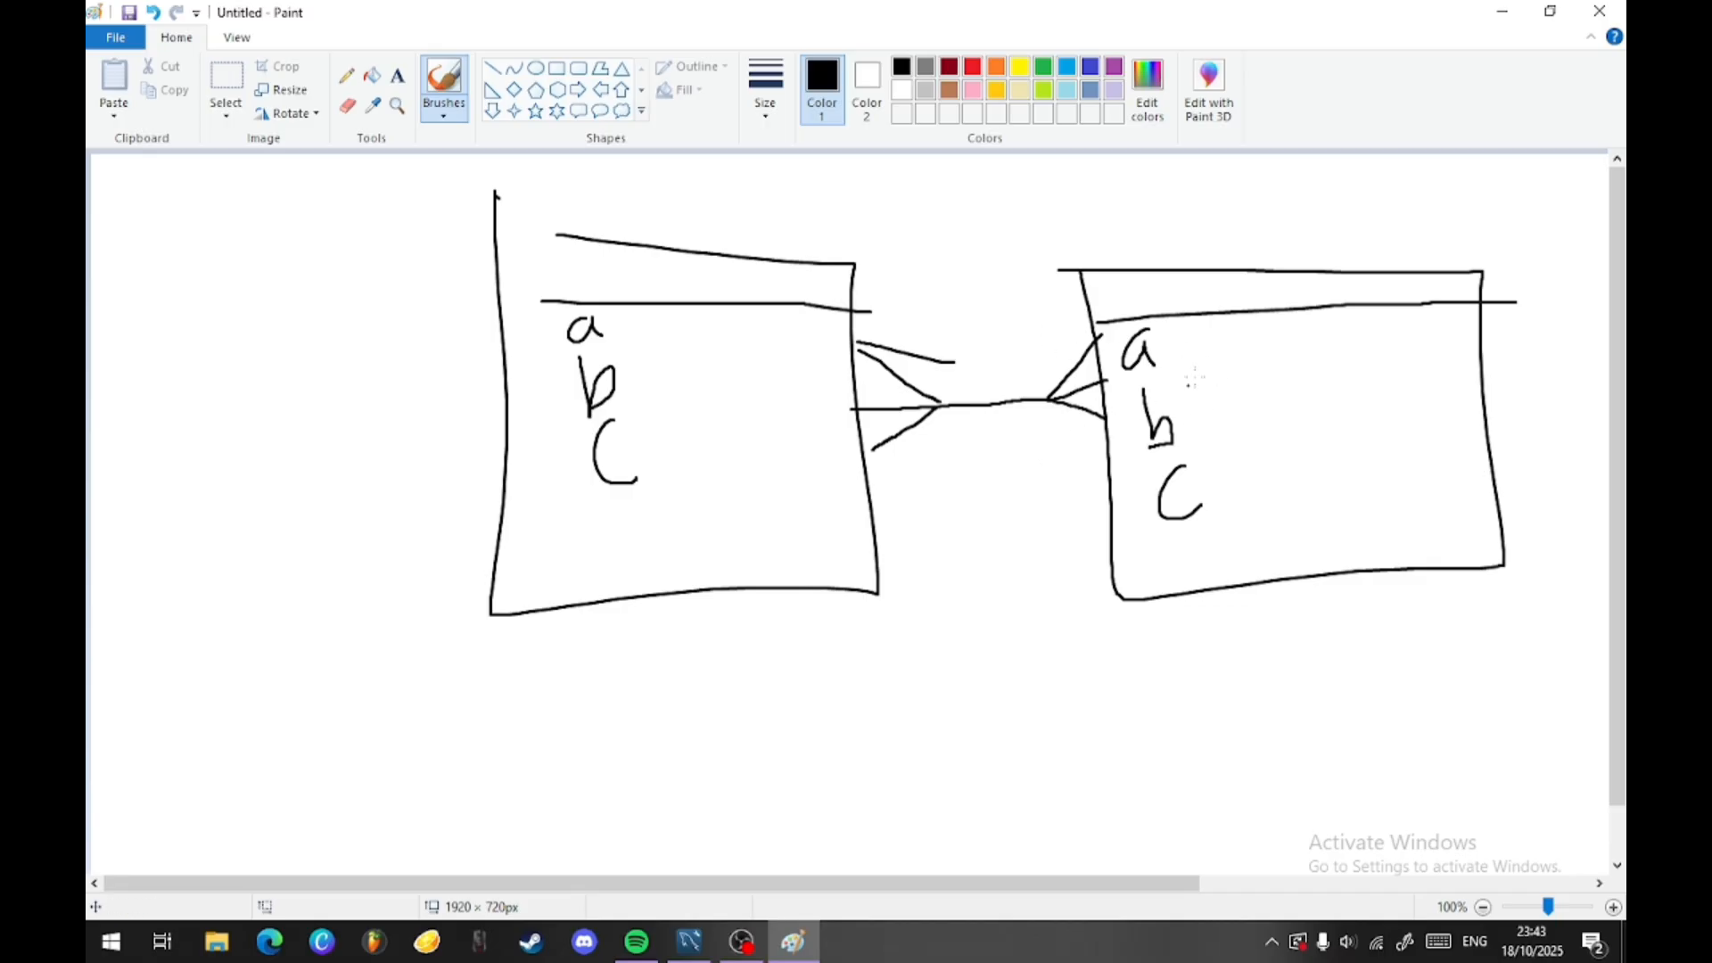
- Erase the many-to-many connector and its crow's feet between the two table boxes
left_click(347, 106)
mouse_move(914, 344)
left_mouse_down()
mouse_move(952, 361)
mouse_move(934, 367)
mouse_move(960, 401)
mouse_move(1041, 405)
left_mouse_up()
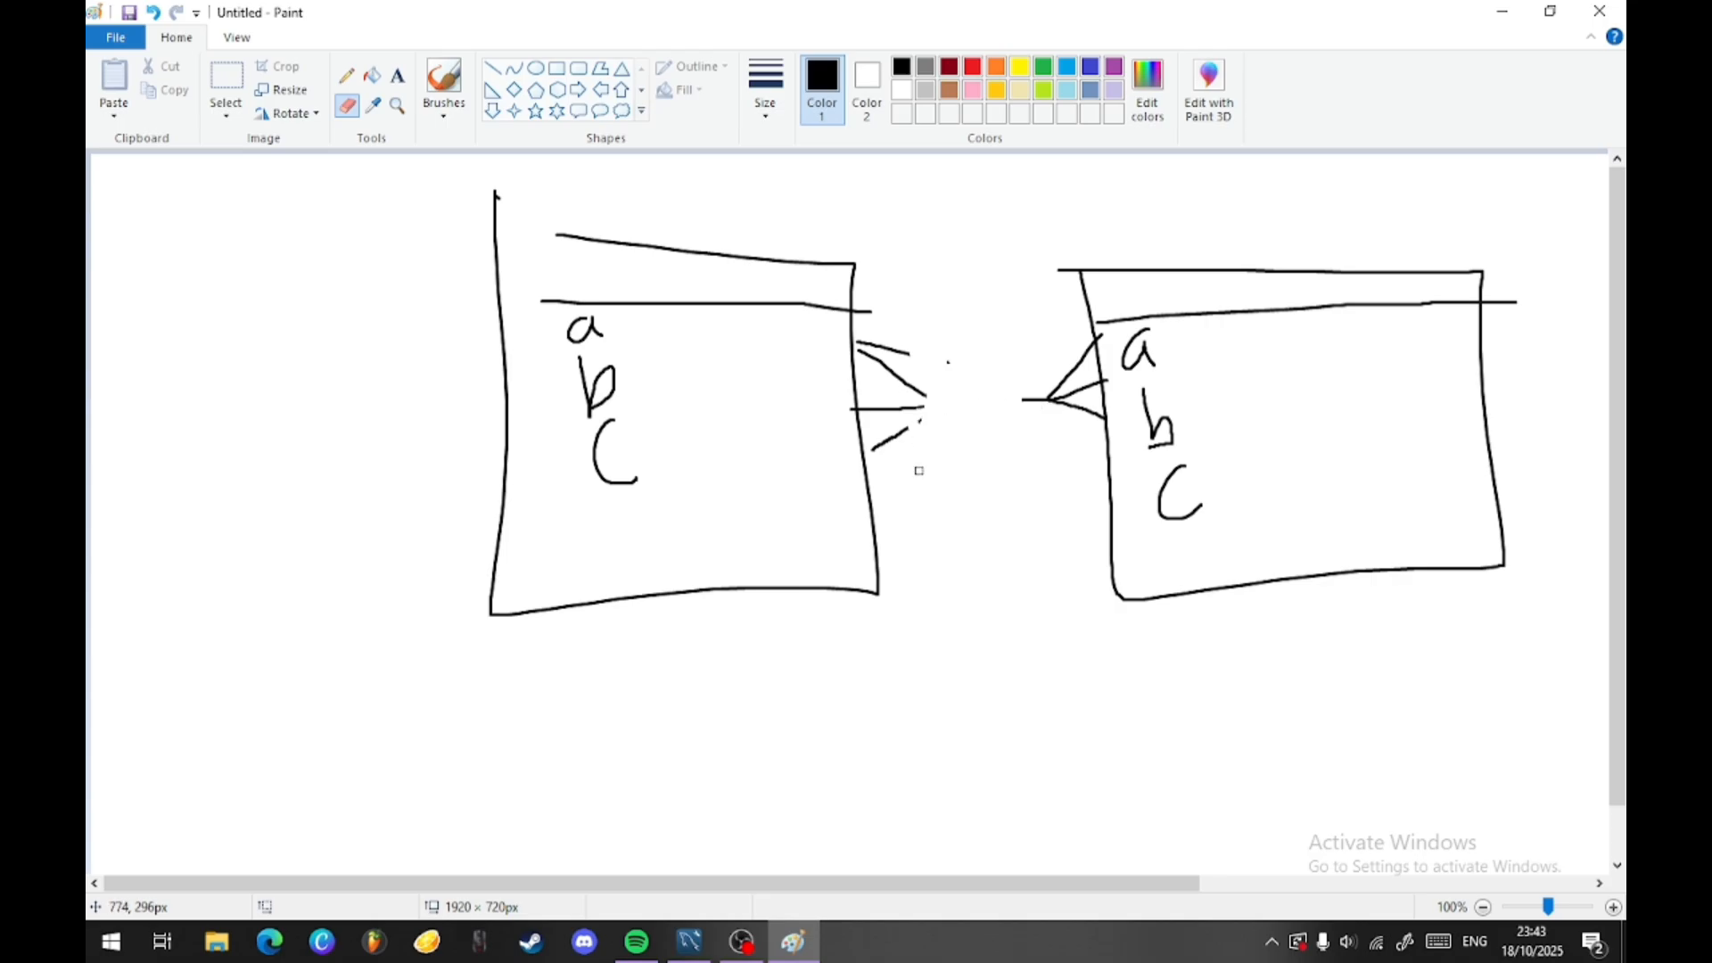
mouse_move(918, 469)
left_mouse_down()
mouse_move(928, 432)
mouse_move(899, 435)
mouse_move(887, 347)
mouse_move(878, 450)
mouse_move(898, 443)
left_mouse_up()
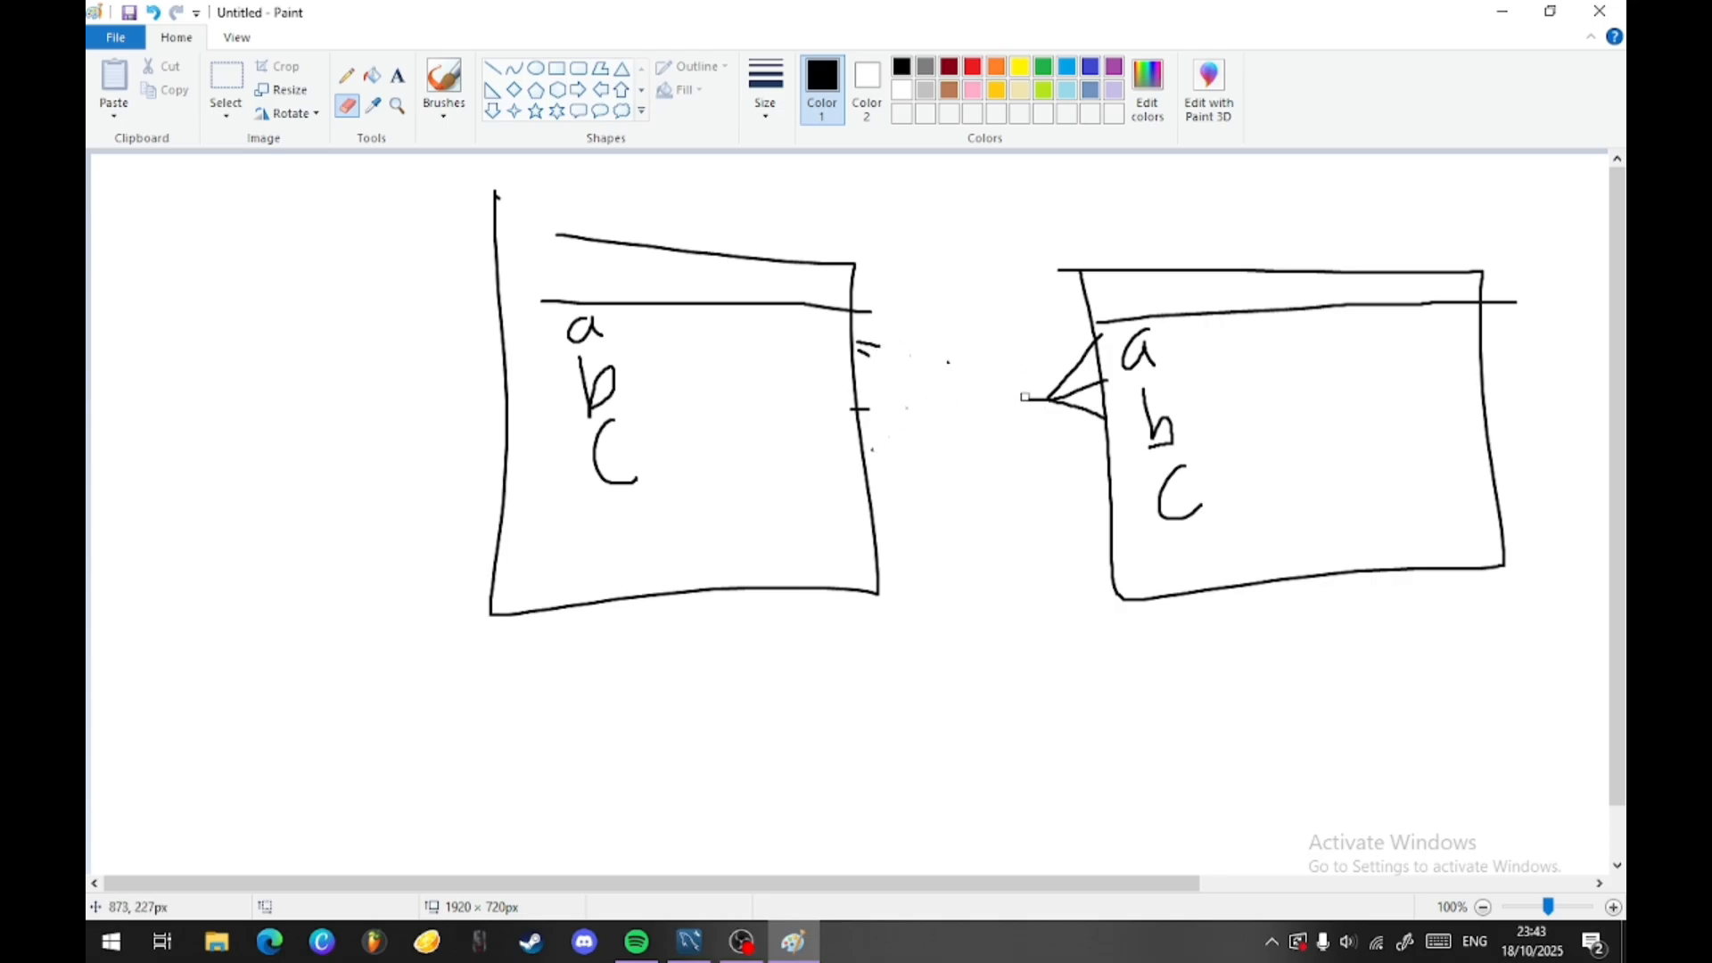
mouse_move(1024, 397)
left_mouse_down()
mouse_move(1096, 414)
mouse_move(1081, 353)
left_mouse_up()
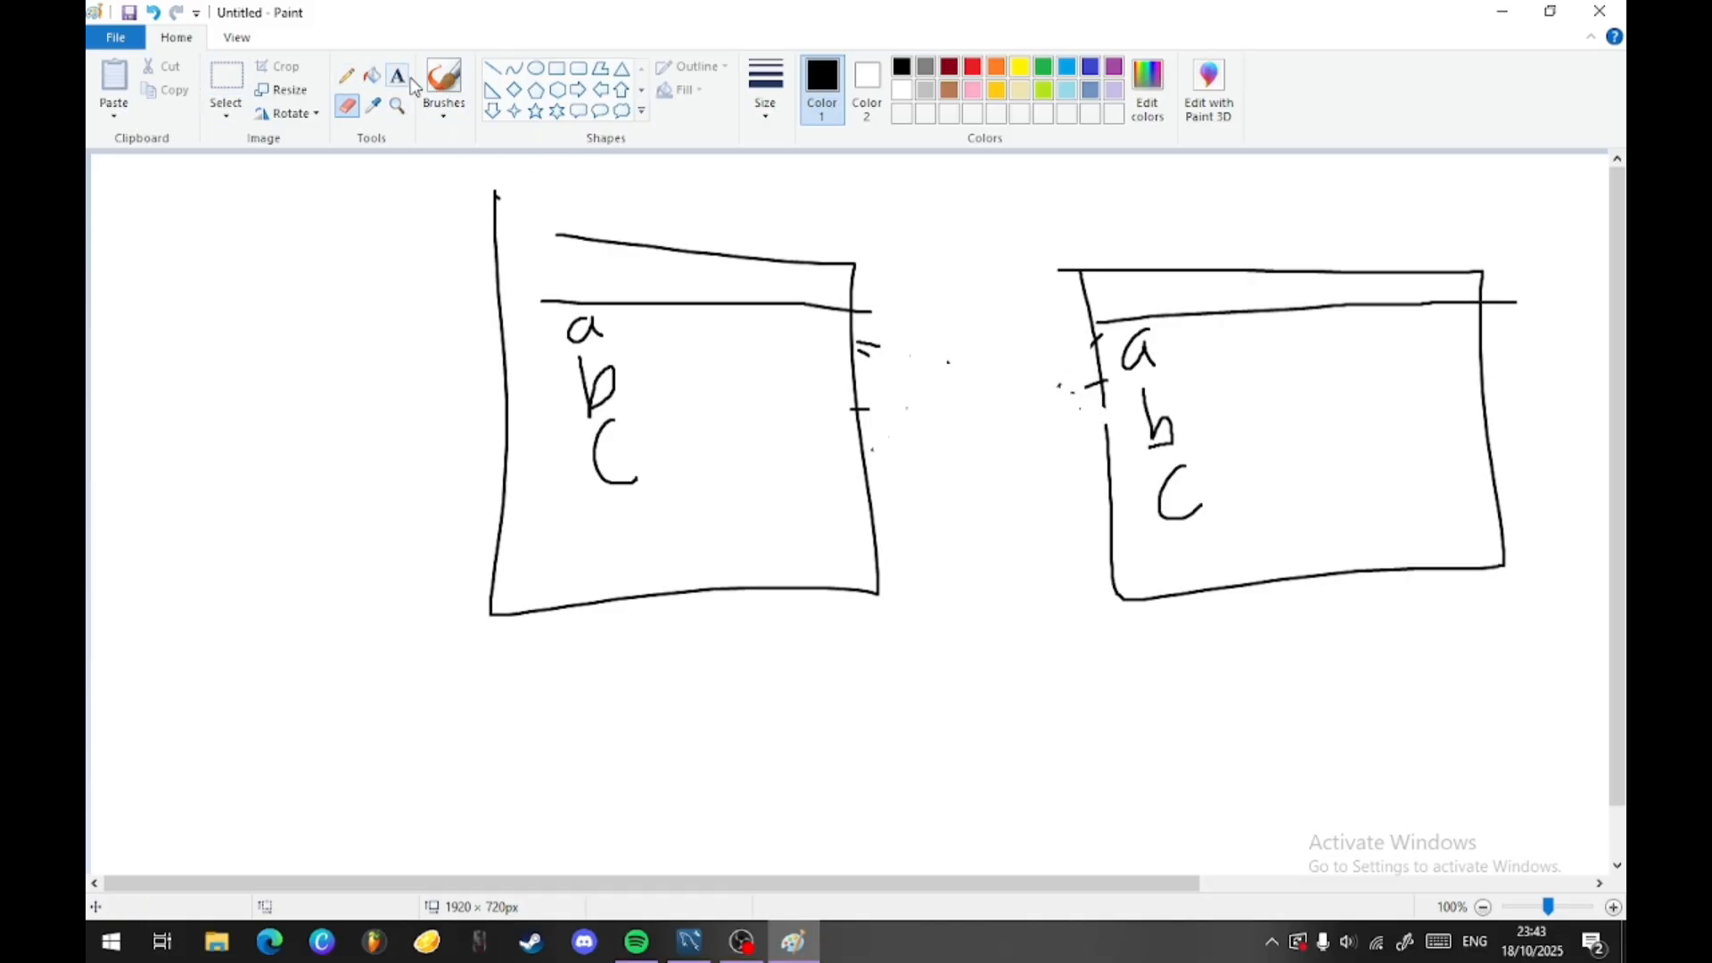
- Pencil a smaller third table box below the other two and connect it to both with crow's feet at its sides
left_click(347, 75)
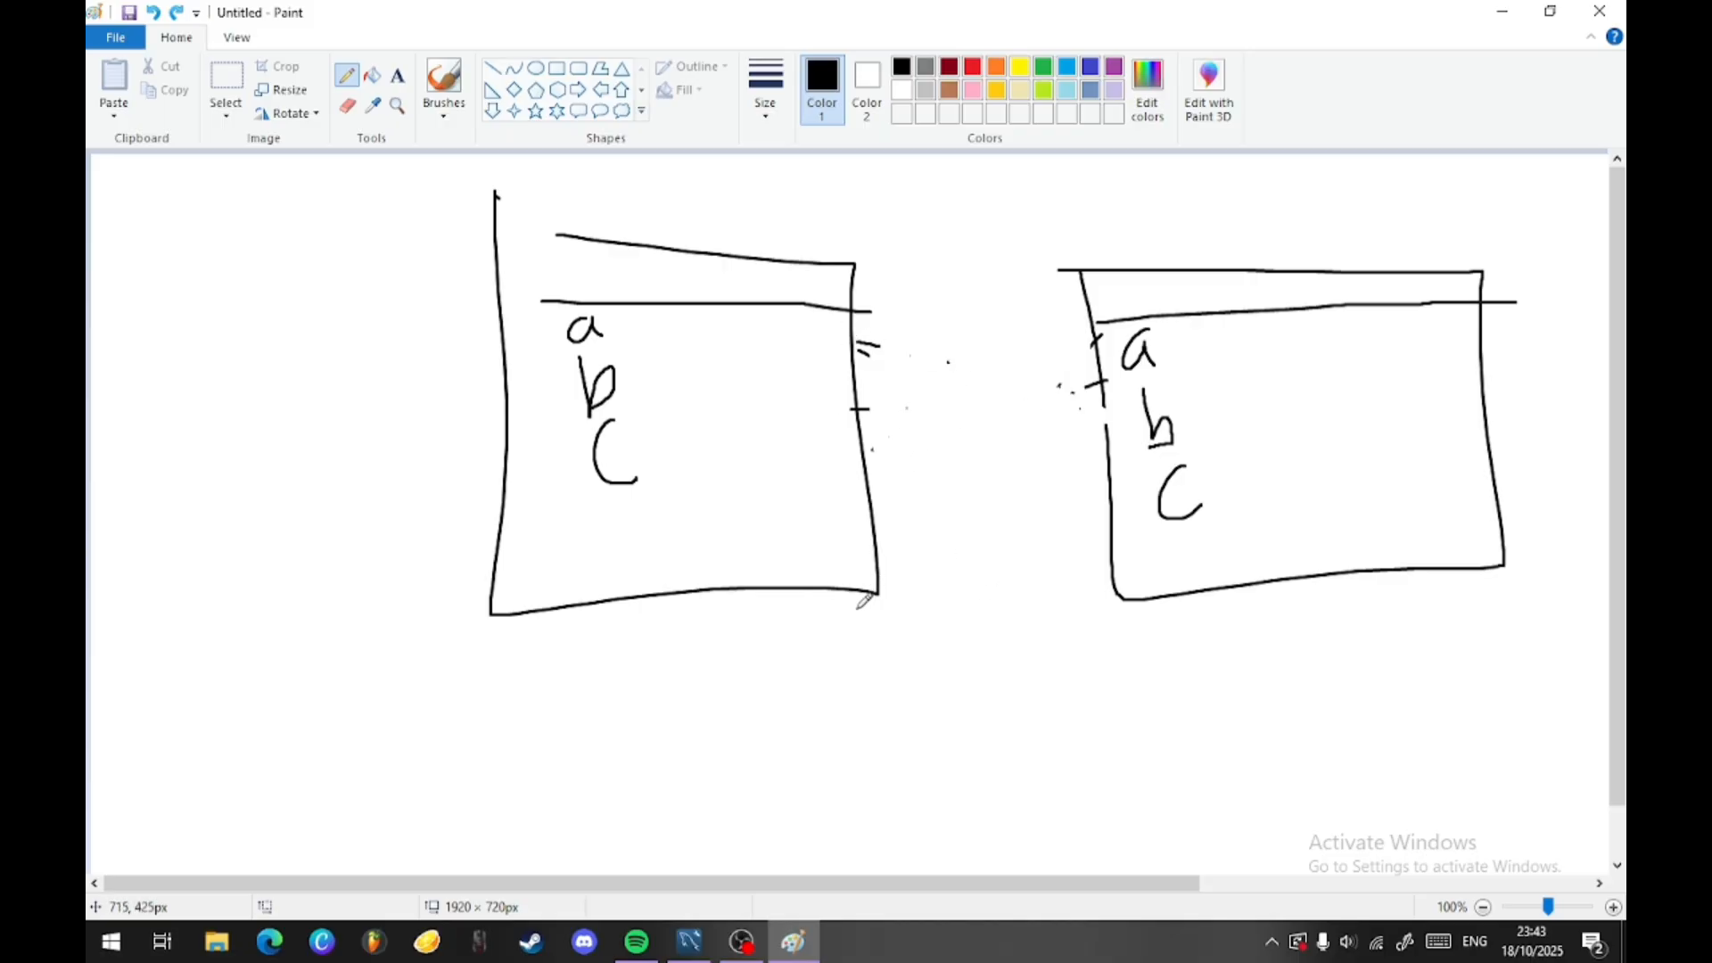
mouse_move(771, 581)
left_mouse_down()
mouse_move(947, 779)
mouse_move(941, 724)
mouse_move(977, 814)
left_mouse_up()
mouse_move(969, 725)
left_mouse_down()
mouse_move(1008, 854)
mouse_move(1127, 692)
mouse_move(1253, 804)
mouse_move(965, 849)
left_mouse_up()
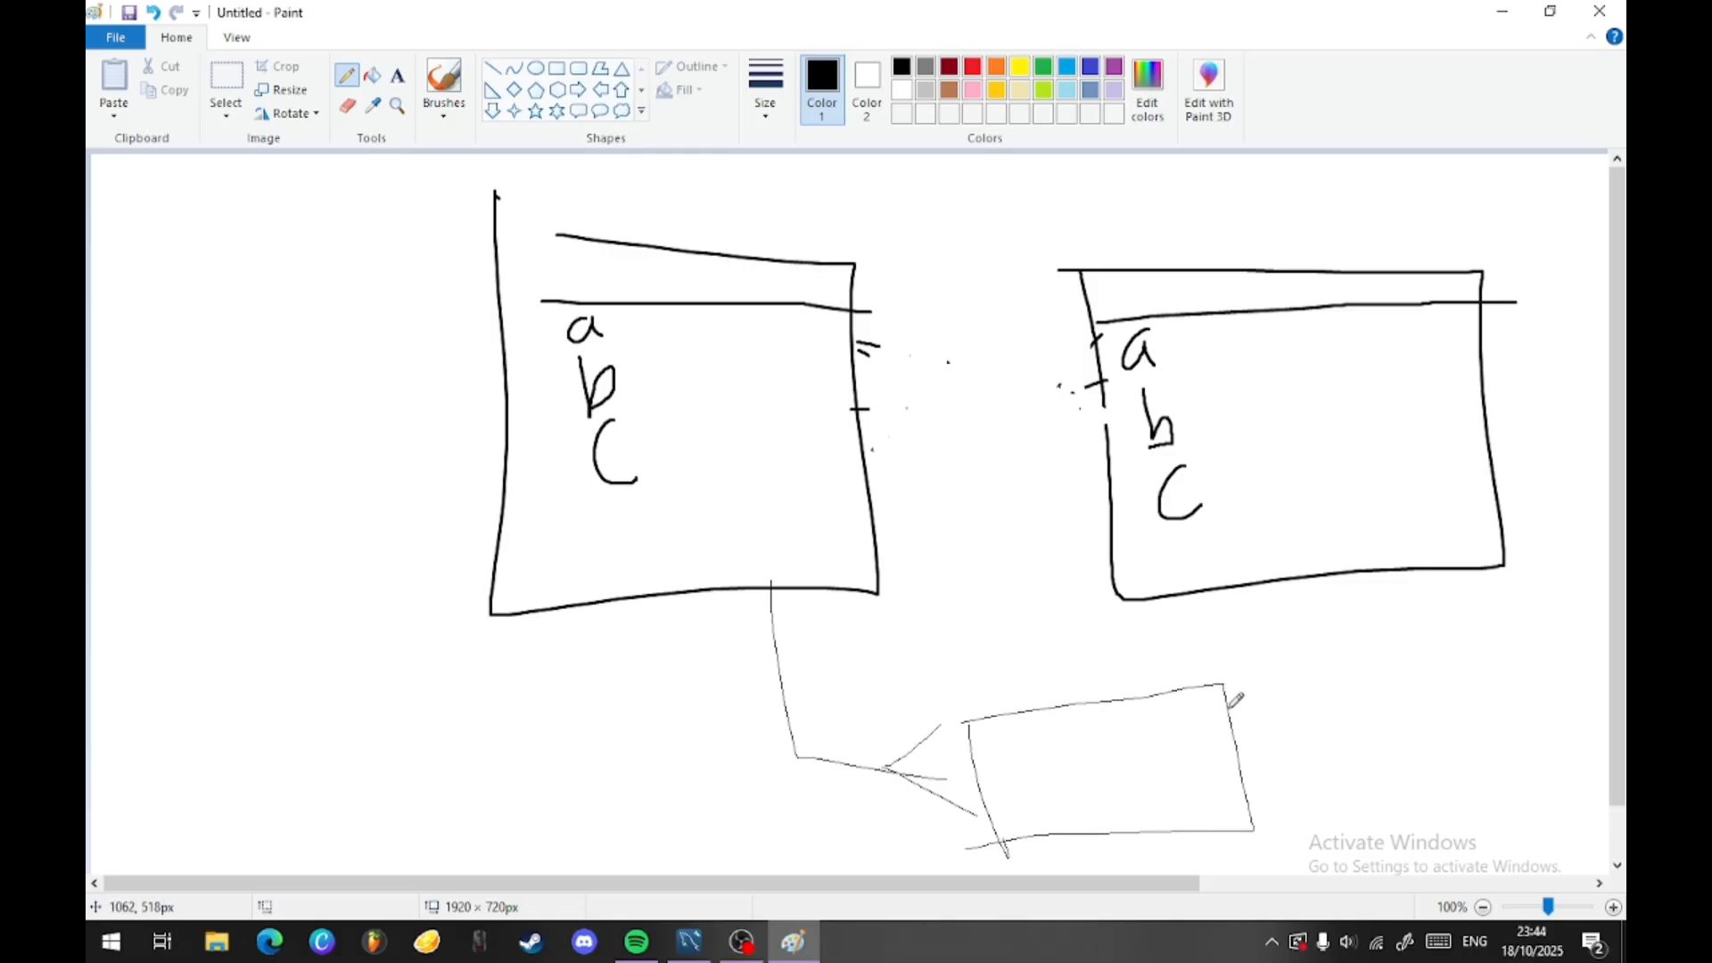
mouse_move(1229, 704)
left_mouse_down()
mouse_move(1264, 724)
mouse_move(1232, 790)
mouse_move(1290, 711)
mouse_move(1281, 581)
left_mouse_up()
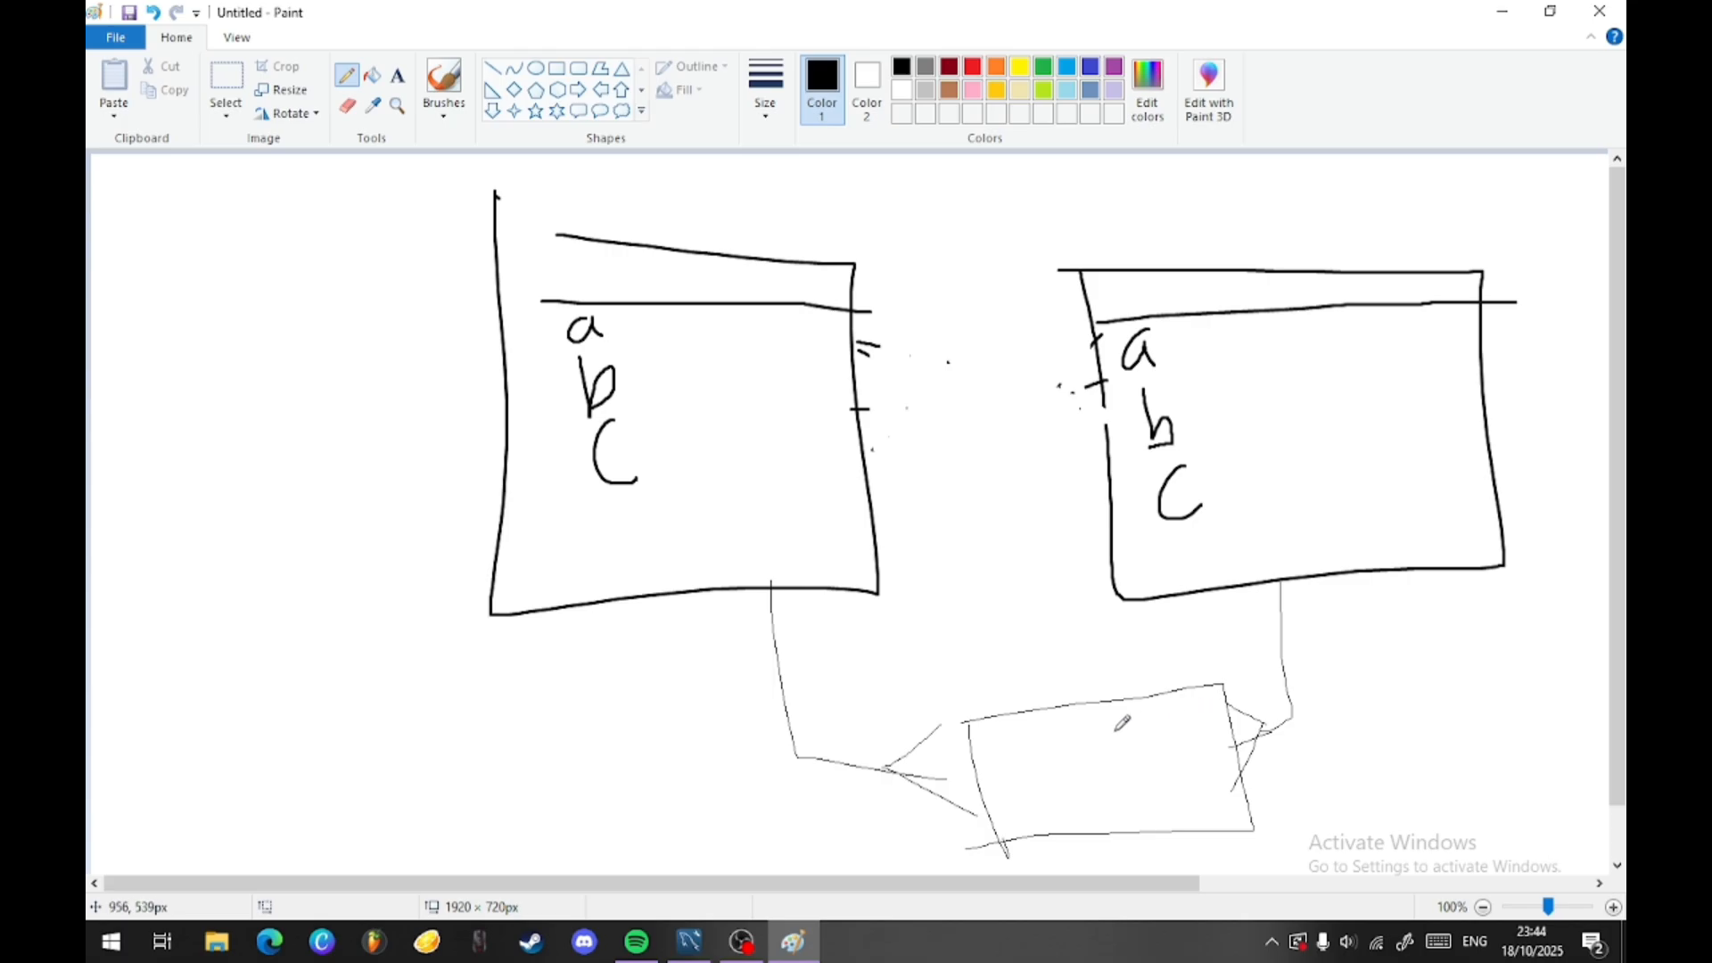
- Add a header line to the small third table box and label it "KRS"
left_click_drag(971, 747, 1243, 688)
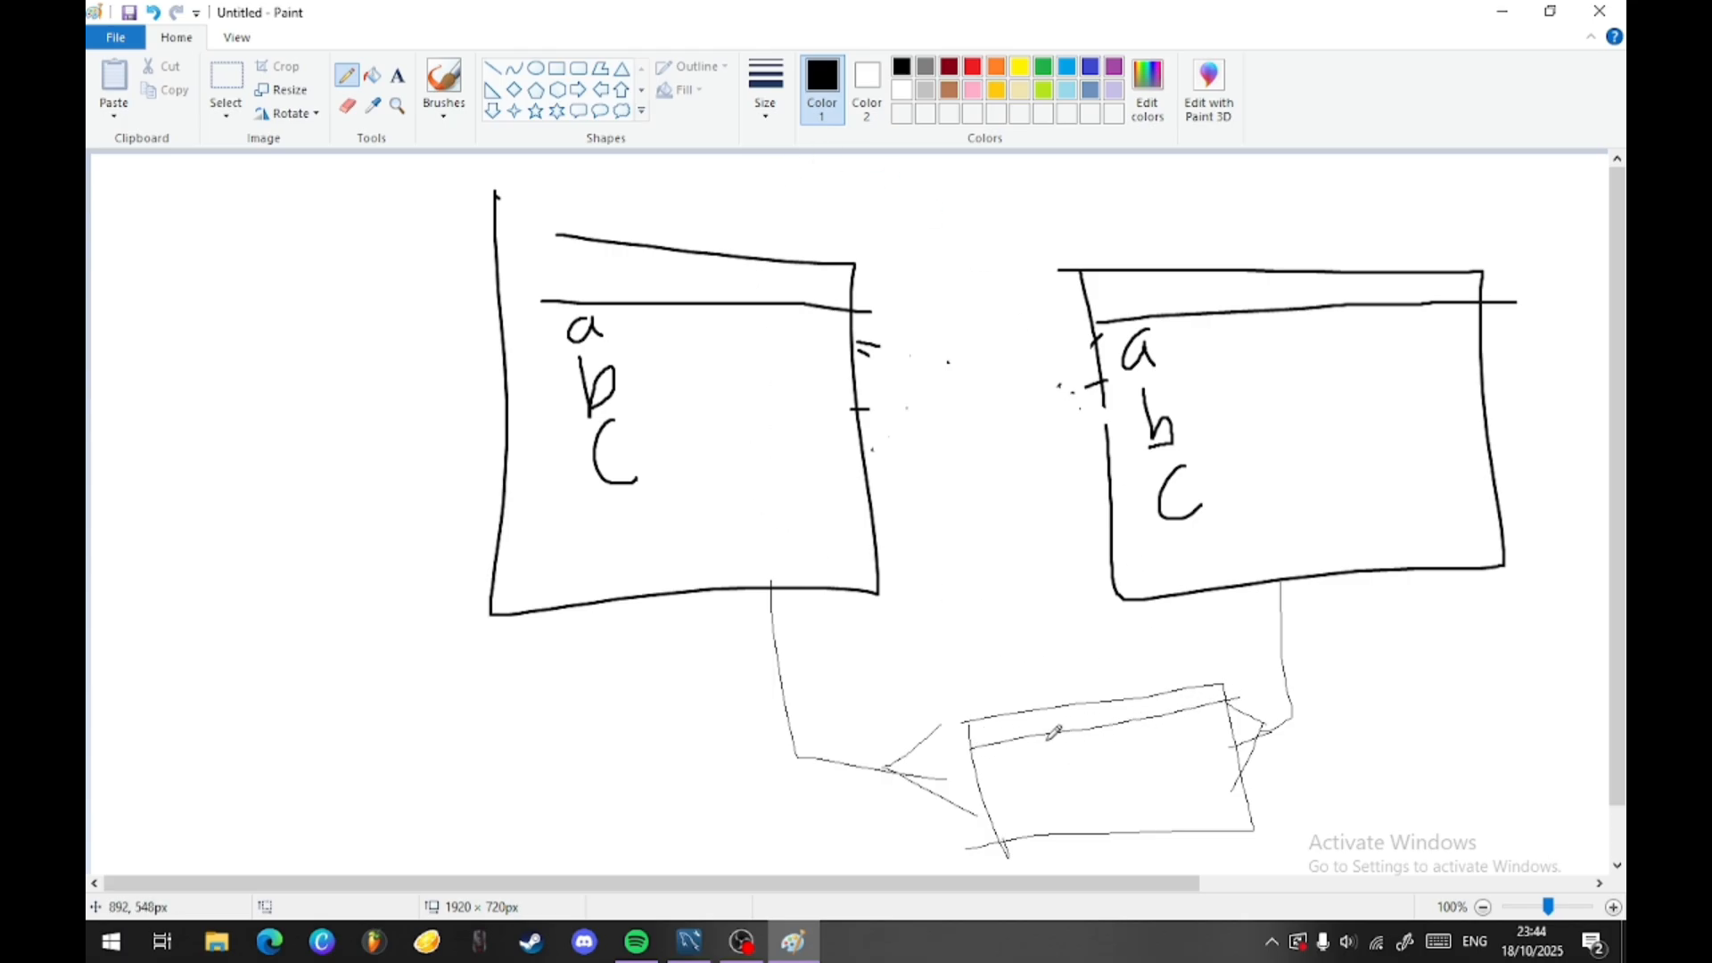
mouse_move(1072, 724)
left_mouse_down()
mouse_move(1077, 756)
mouse_move(1040, 726)
left_mouse_up()
left_click_drag(1089, 711, 1077, 725)
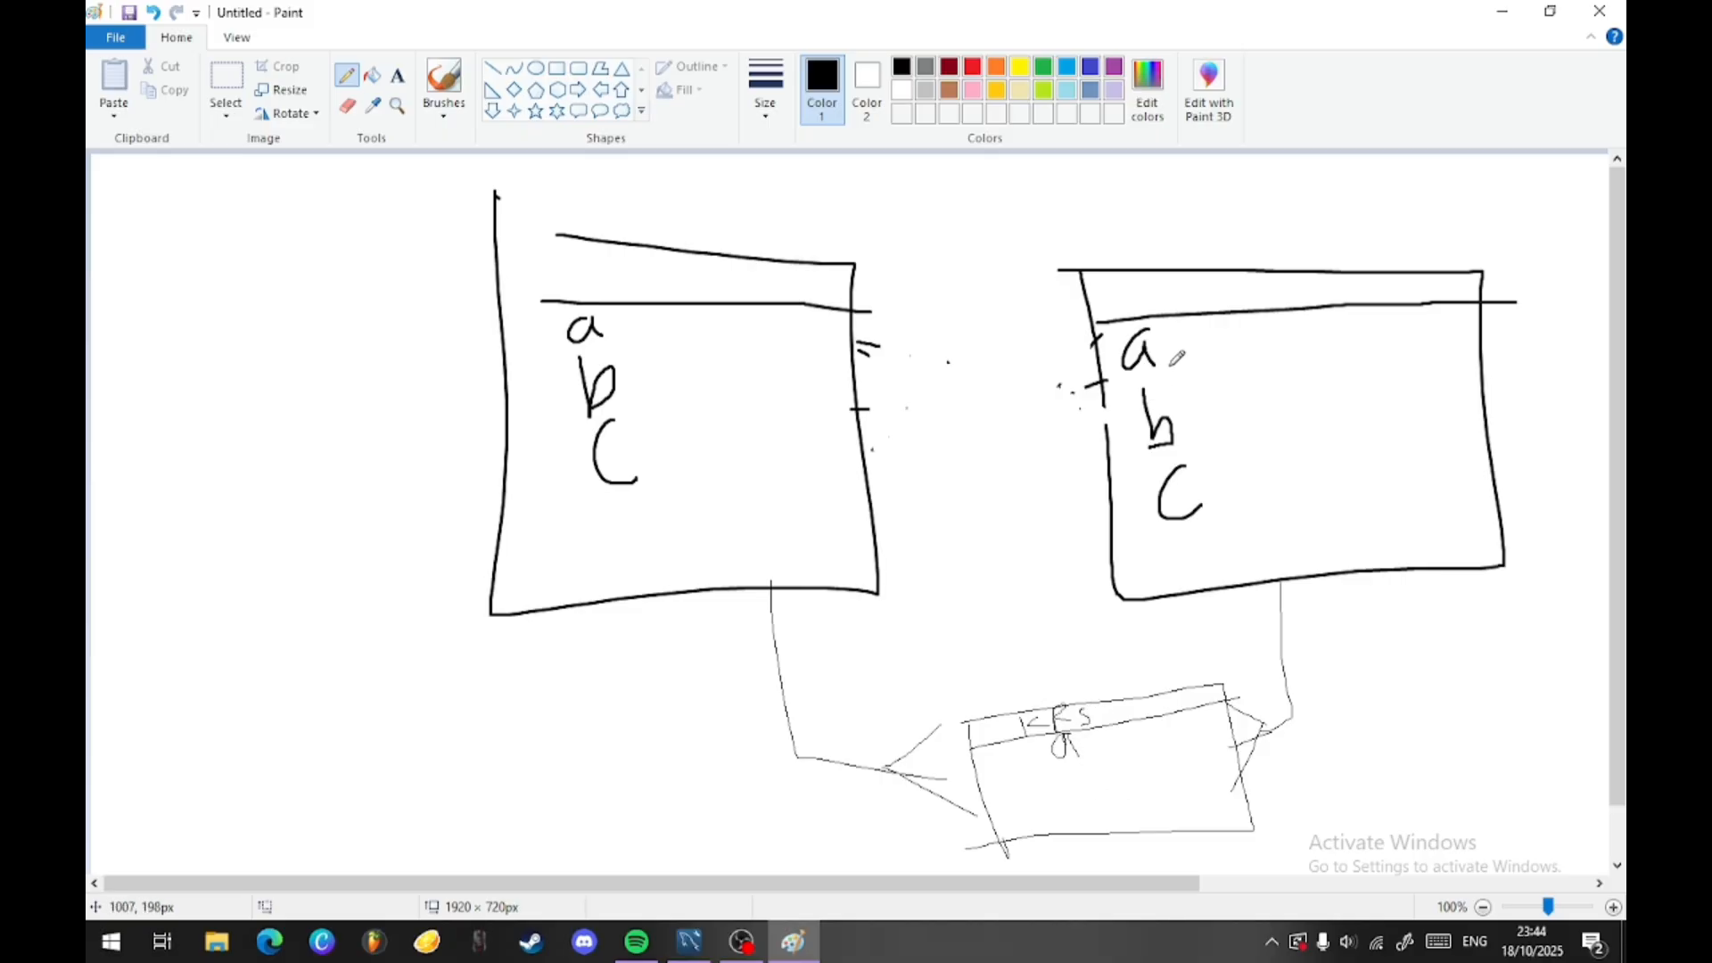
- Outline a, b, c in one table and b in the other, and trace lines linking the KRS box to both tables
mouse_move(1106, 317)
left_mouse_down()
mouse_move(1125, 306)
mouse_move(1270, 535)
mouse_move(1095, 350)
left_mouse_up()
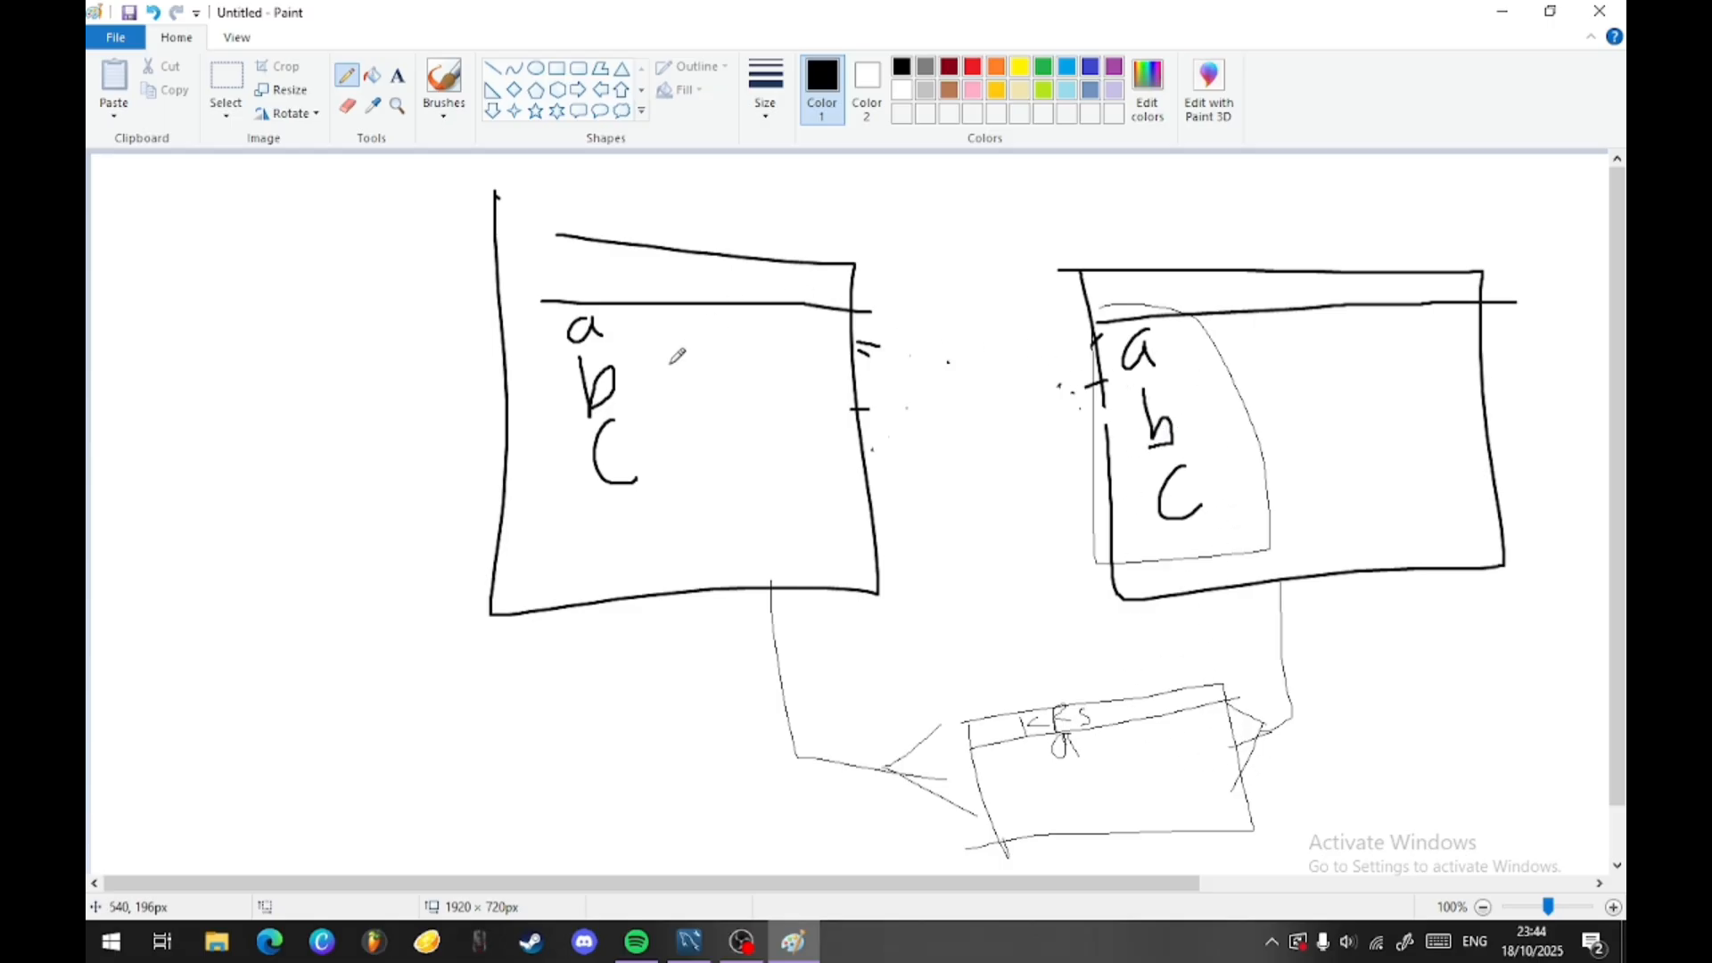
mouse_move(633, 346)
left_mouse_down()
mouse_move(578, 406)
mouse_move(629, 343)
left_mouse_up()
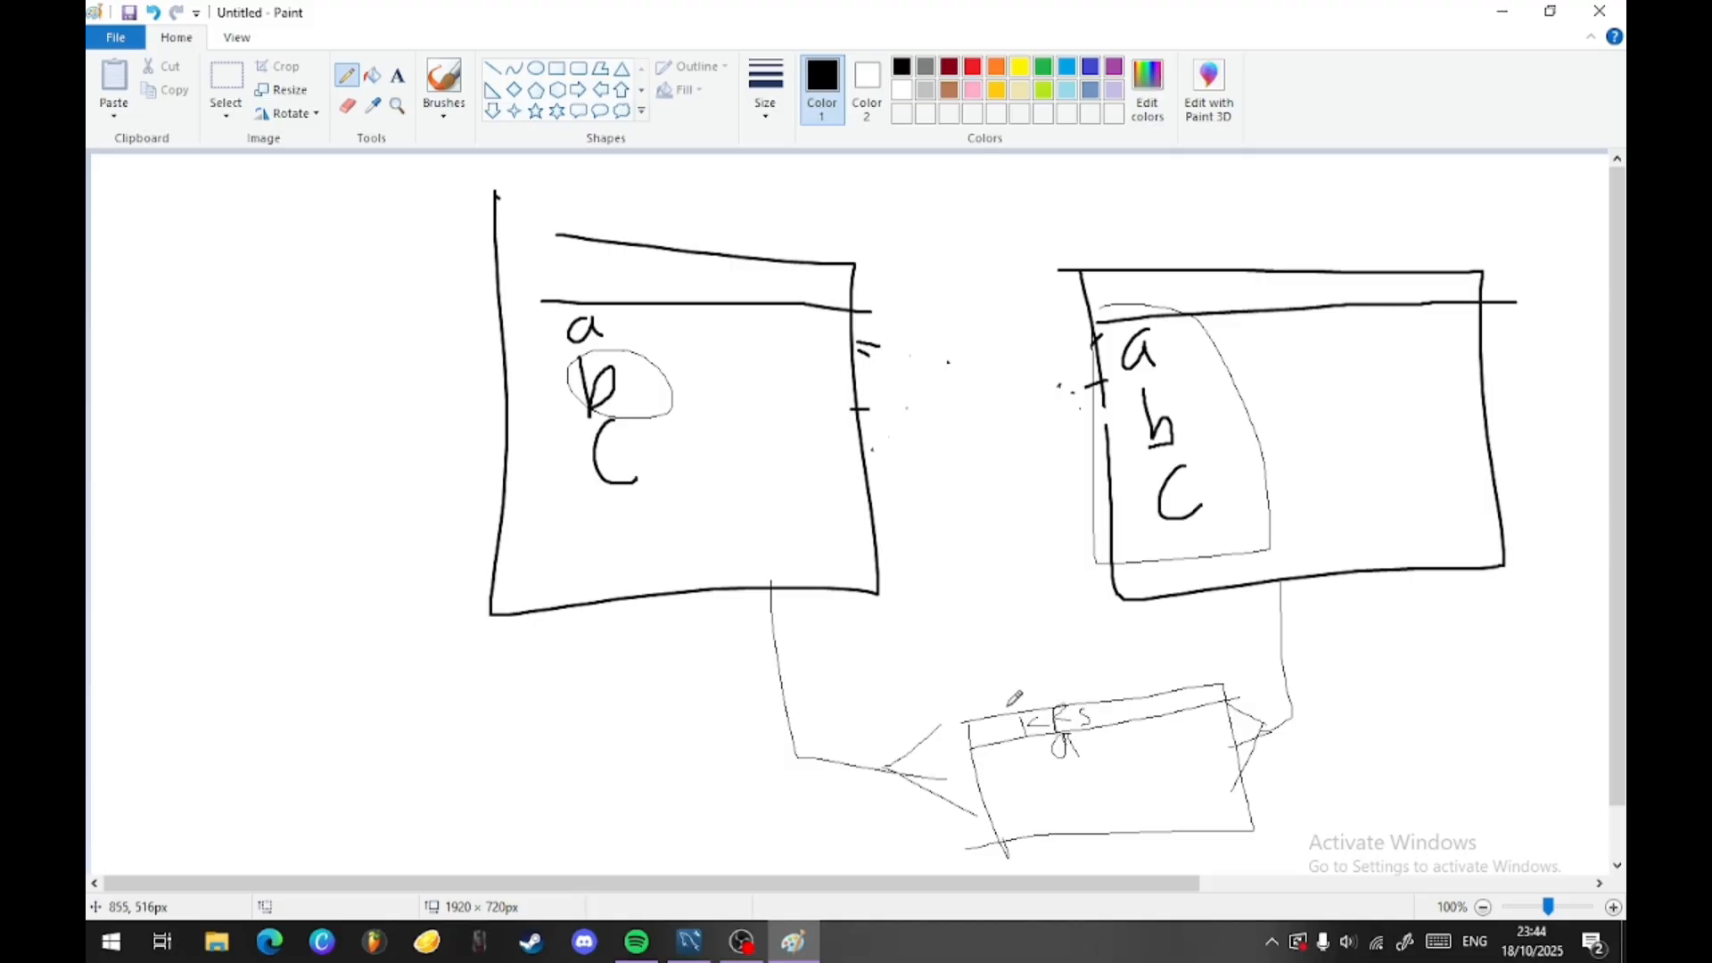
mouse_move(1006, 705)
left_mouse_down()
mouse_move(936, 417)
mouse_move(880, 426)
left_mouse_up()
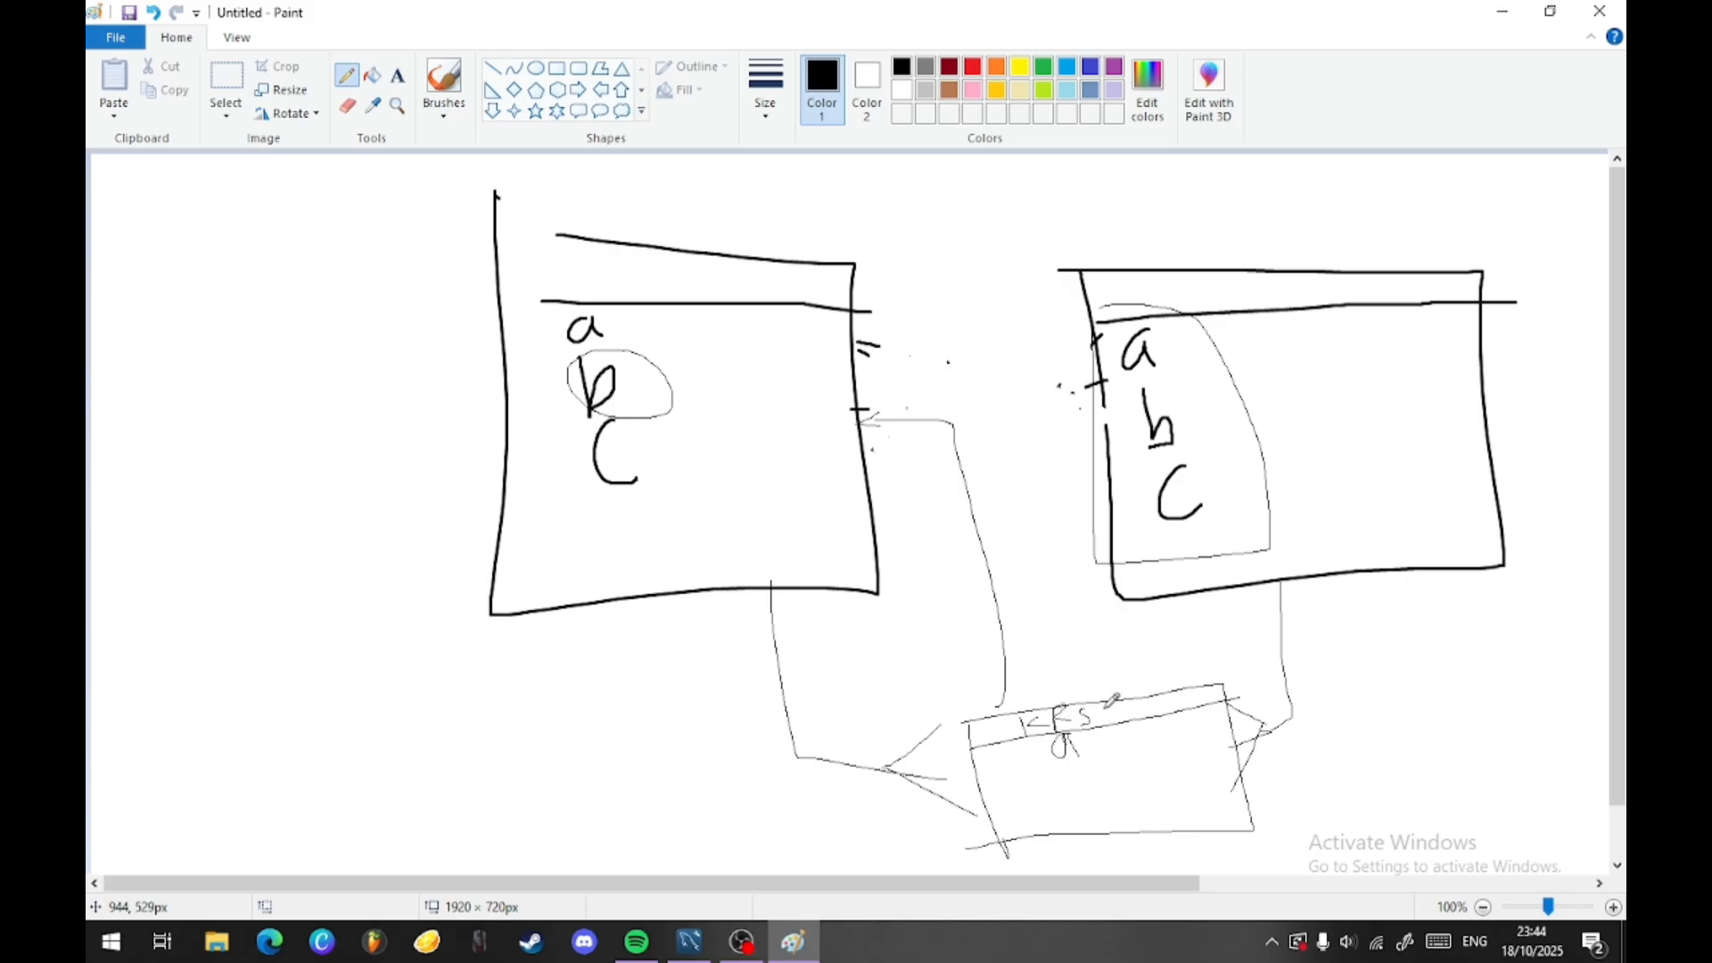
mouse_move(1116, 394)
left_mouse_down()
mouse_move(1058, 587)
mouse_move(1246, 620)
mouse_move(1294, 722)
mouse_move(1261, 726)
mouse_move(1273, 741)
left_mouse_up()
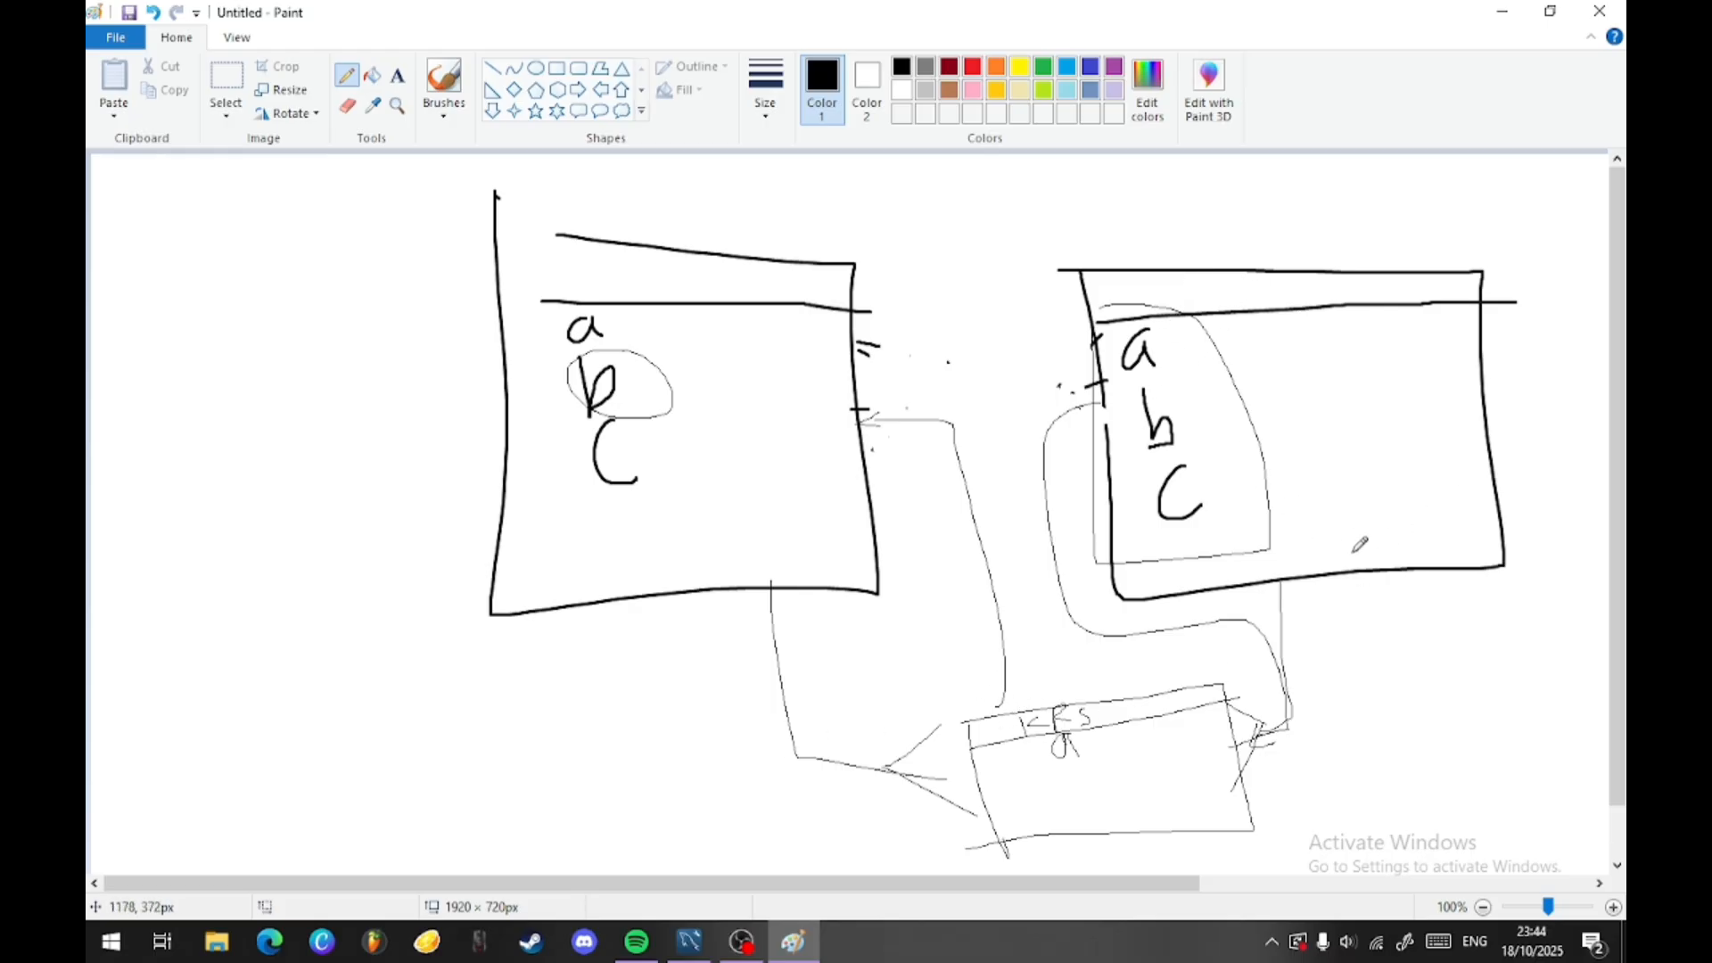
- Undo all strokes of the three-table sketch until the canvas is blank
key("ctrl+z")
key("ctrl+z")
key("ctrl+z")
key("ctrl+z")
key("ctrl+z")
key("ctrl+z")
key("ctrl+z")
key("ctrl+z")
key("ctrl+z")
key("ctrl+z")
key("ctrl+z")
key("ctrl+z")
key("ctrl+z")
key("ctrl+z")
key("ctrl+z")
key("ctrl+z")
key("ctrl+z")
key("ctrl+z")
key("ctrl+z")
key("ctrl+z")
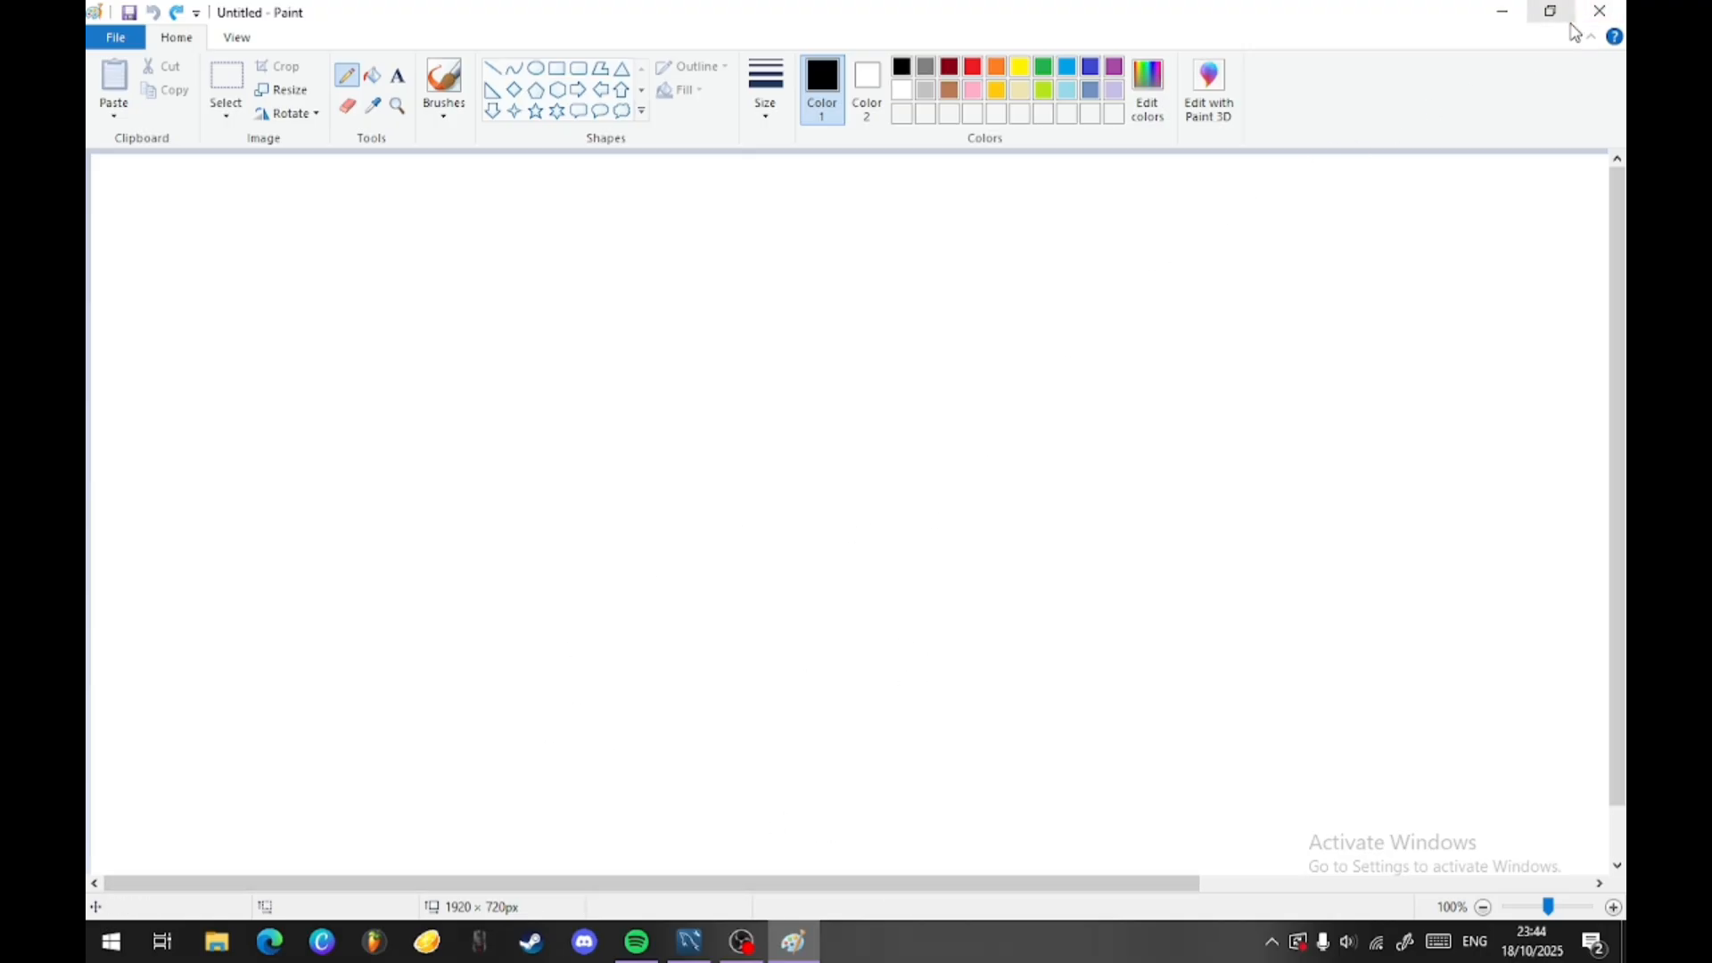
- Switch to MySQL Workbench, show the first EER Diagram, and arrange the mata_kuliah and mahasiswa tables side by side
key("alt+Tab")
key("Tab")
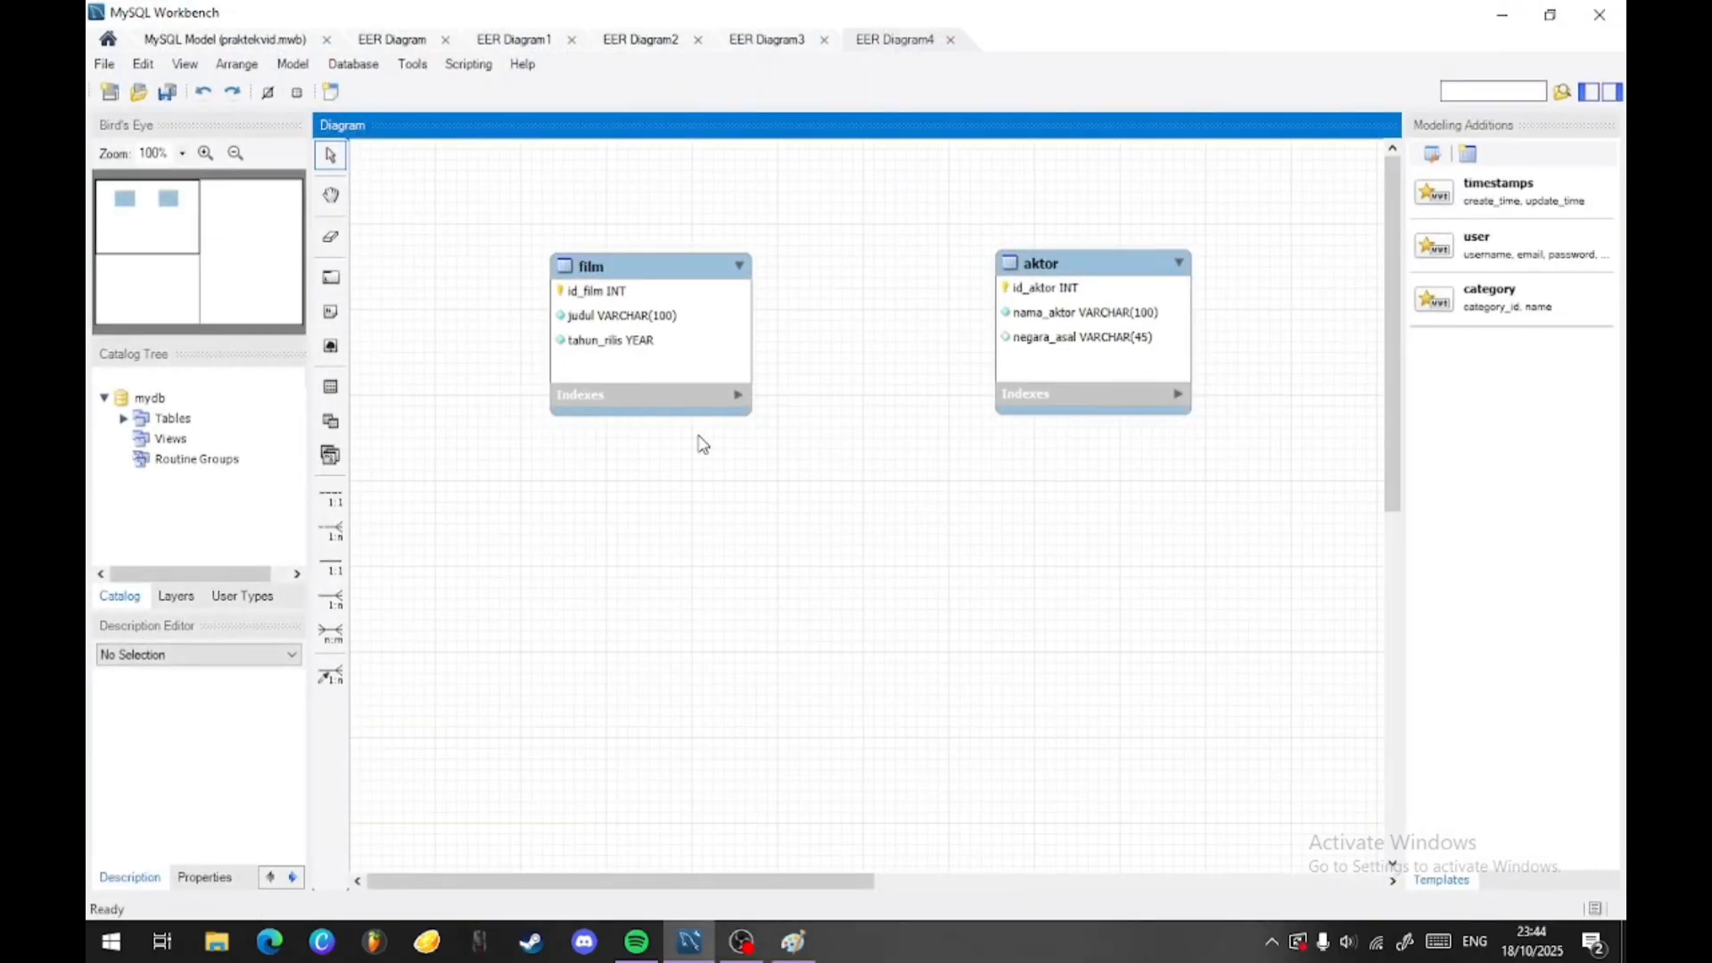
left_click(401, 43)
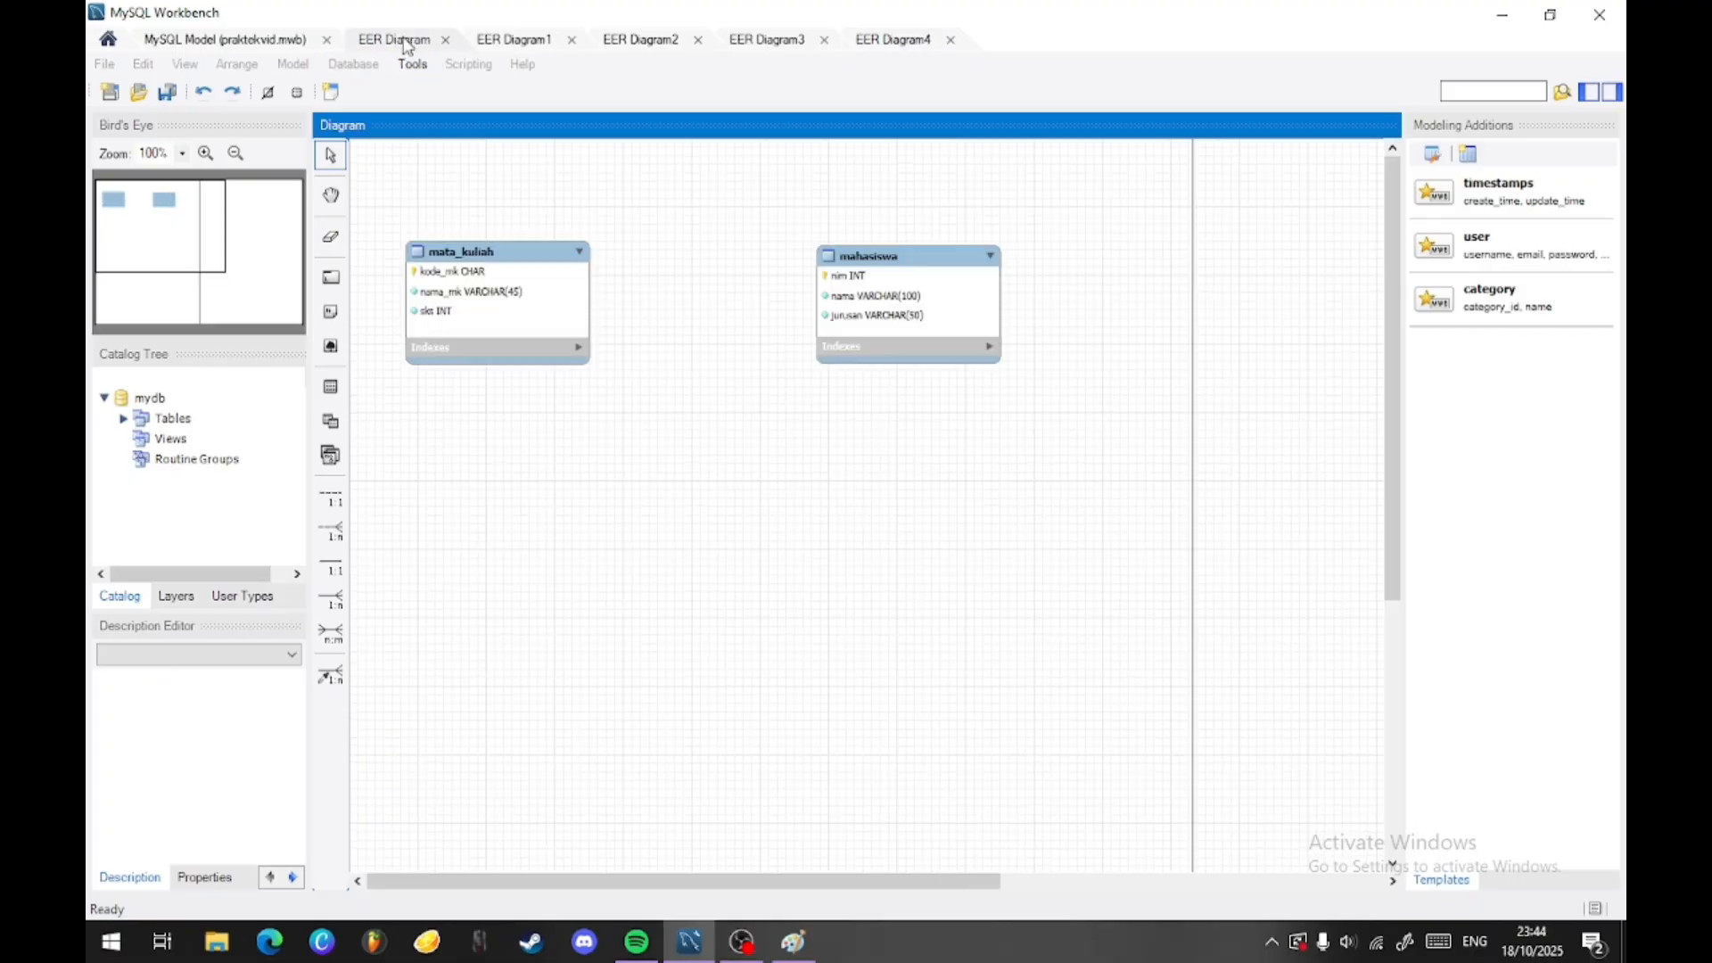
left_click_drag(499, 248, 610, 305)
left_click_drag(844, 287, 923, 314)
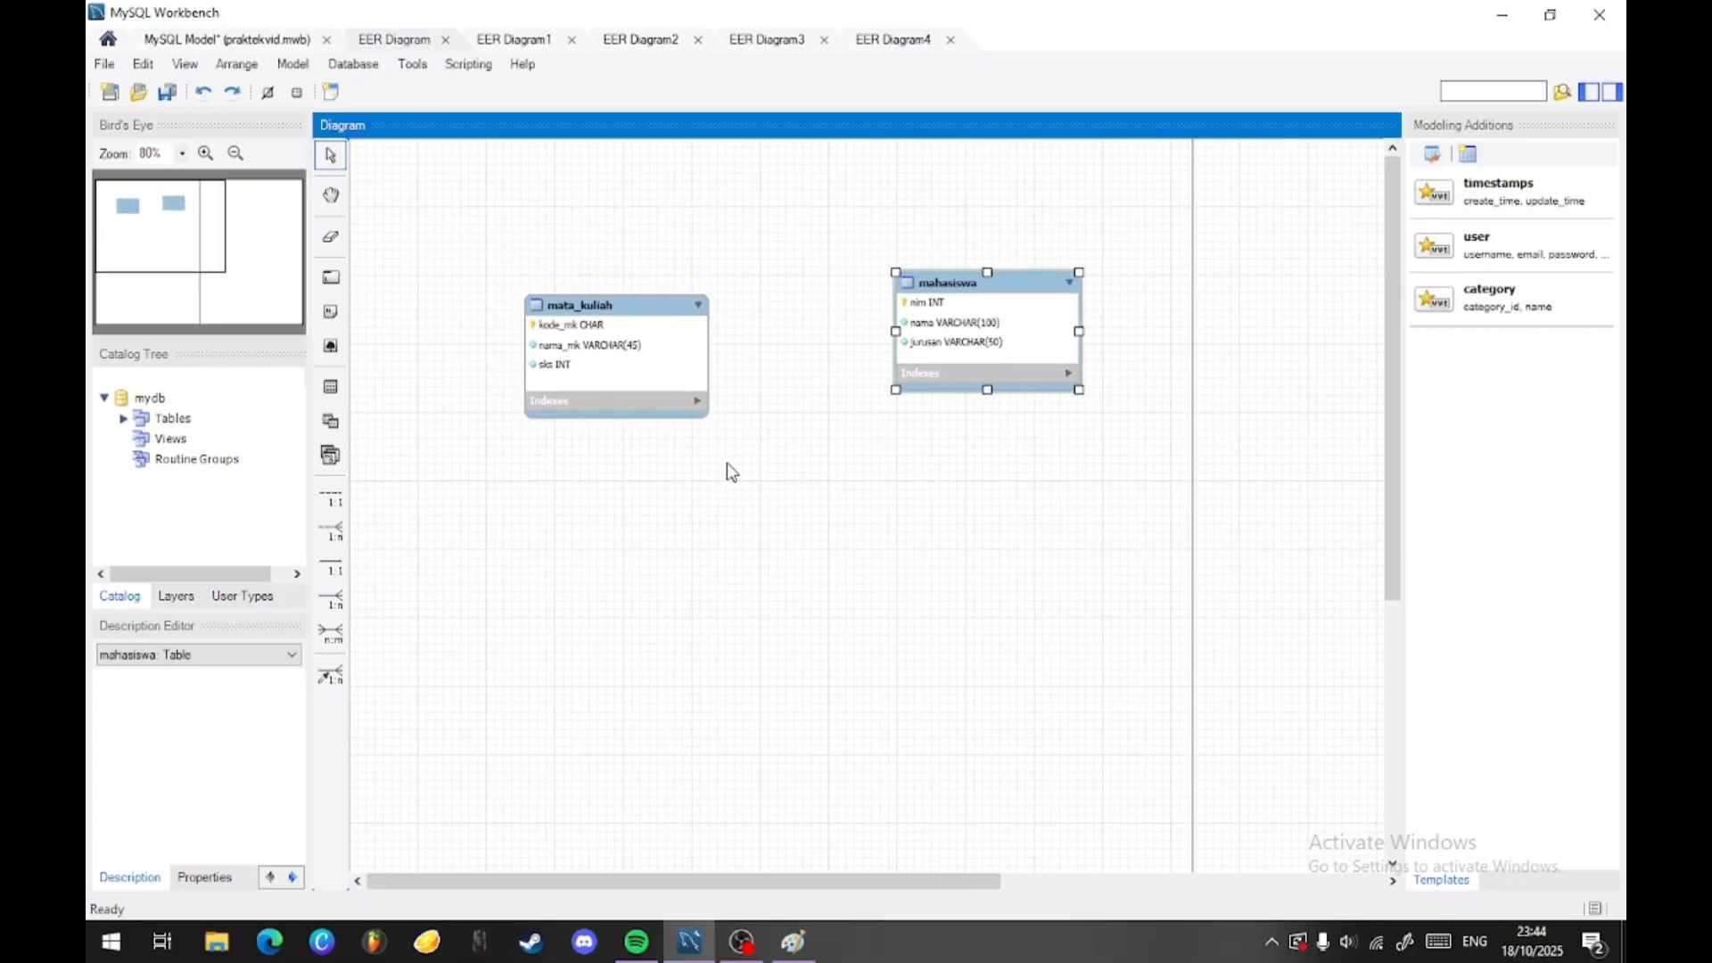
left_click_drag(583, 346, 591, 320)
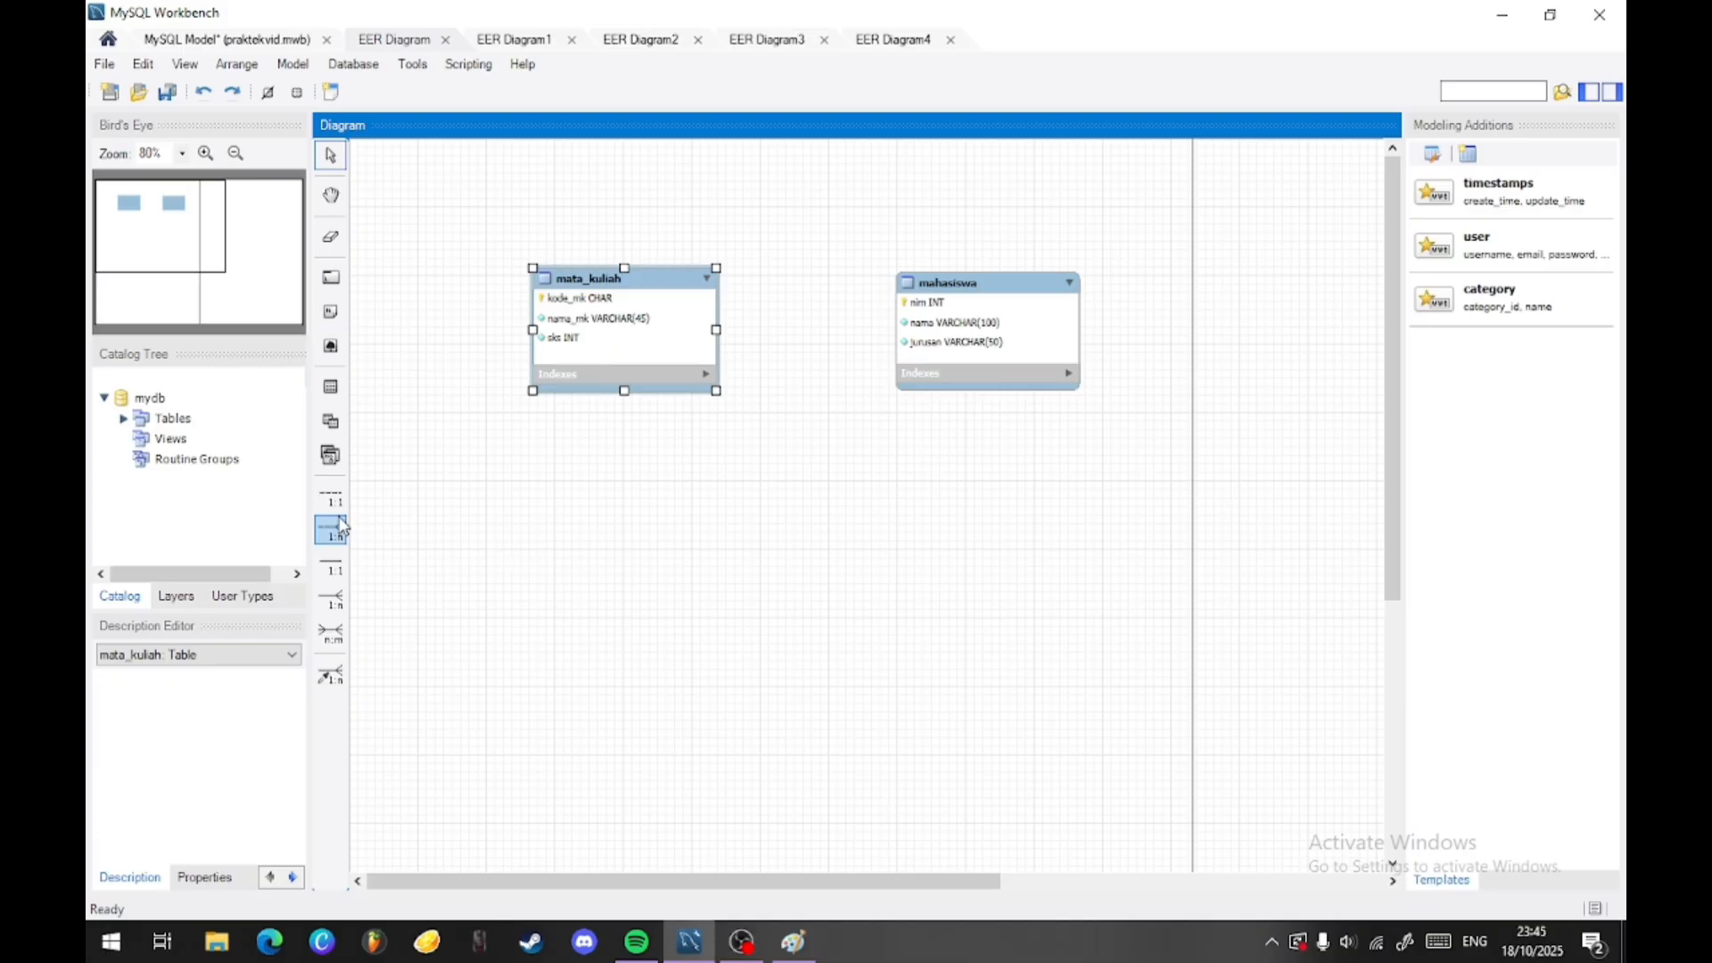
- Create an n:m identifying relationship from mata_kuliah to mahasiswa and place the associative table centrally below them
left_click(332, 635)
left_click(622, 363)
left_click(937, 324)
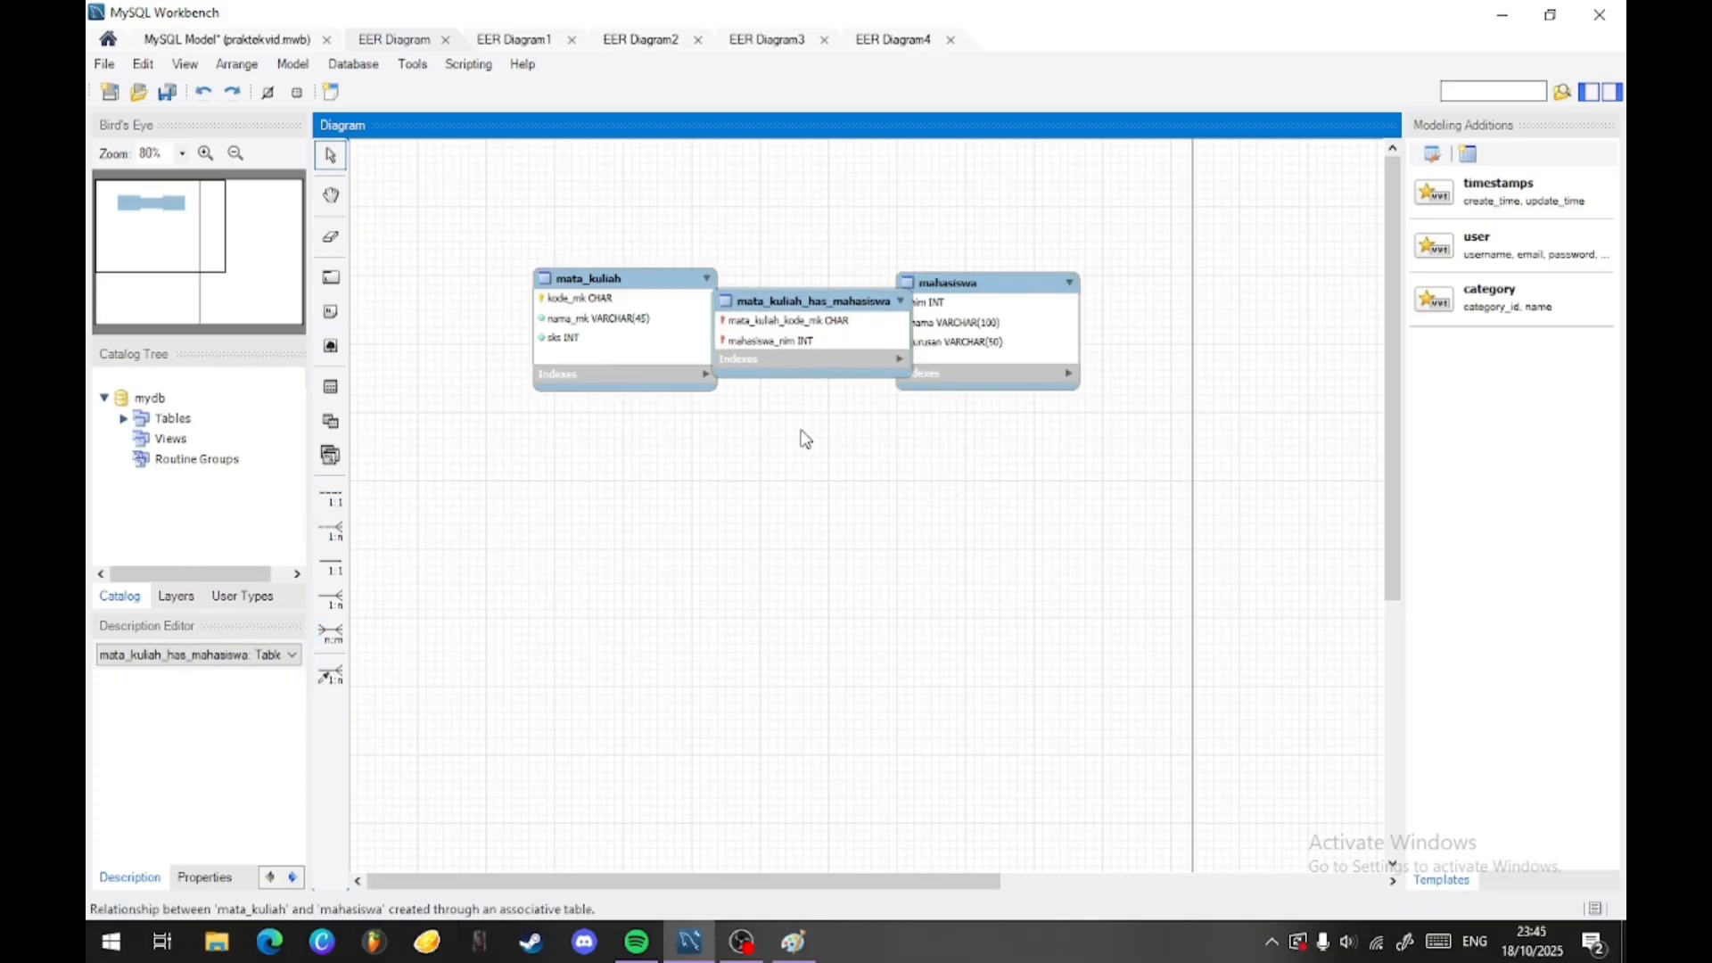
left_click(813, 592)
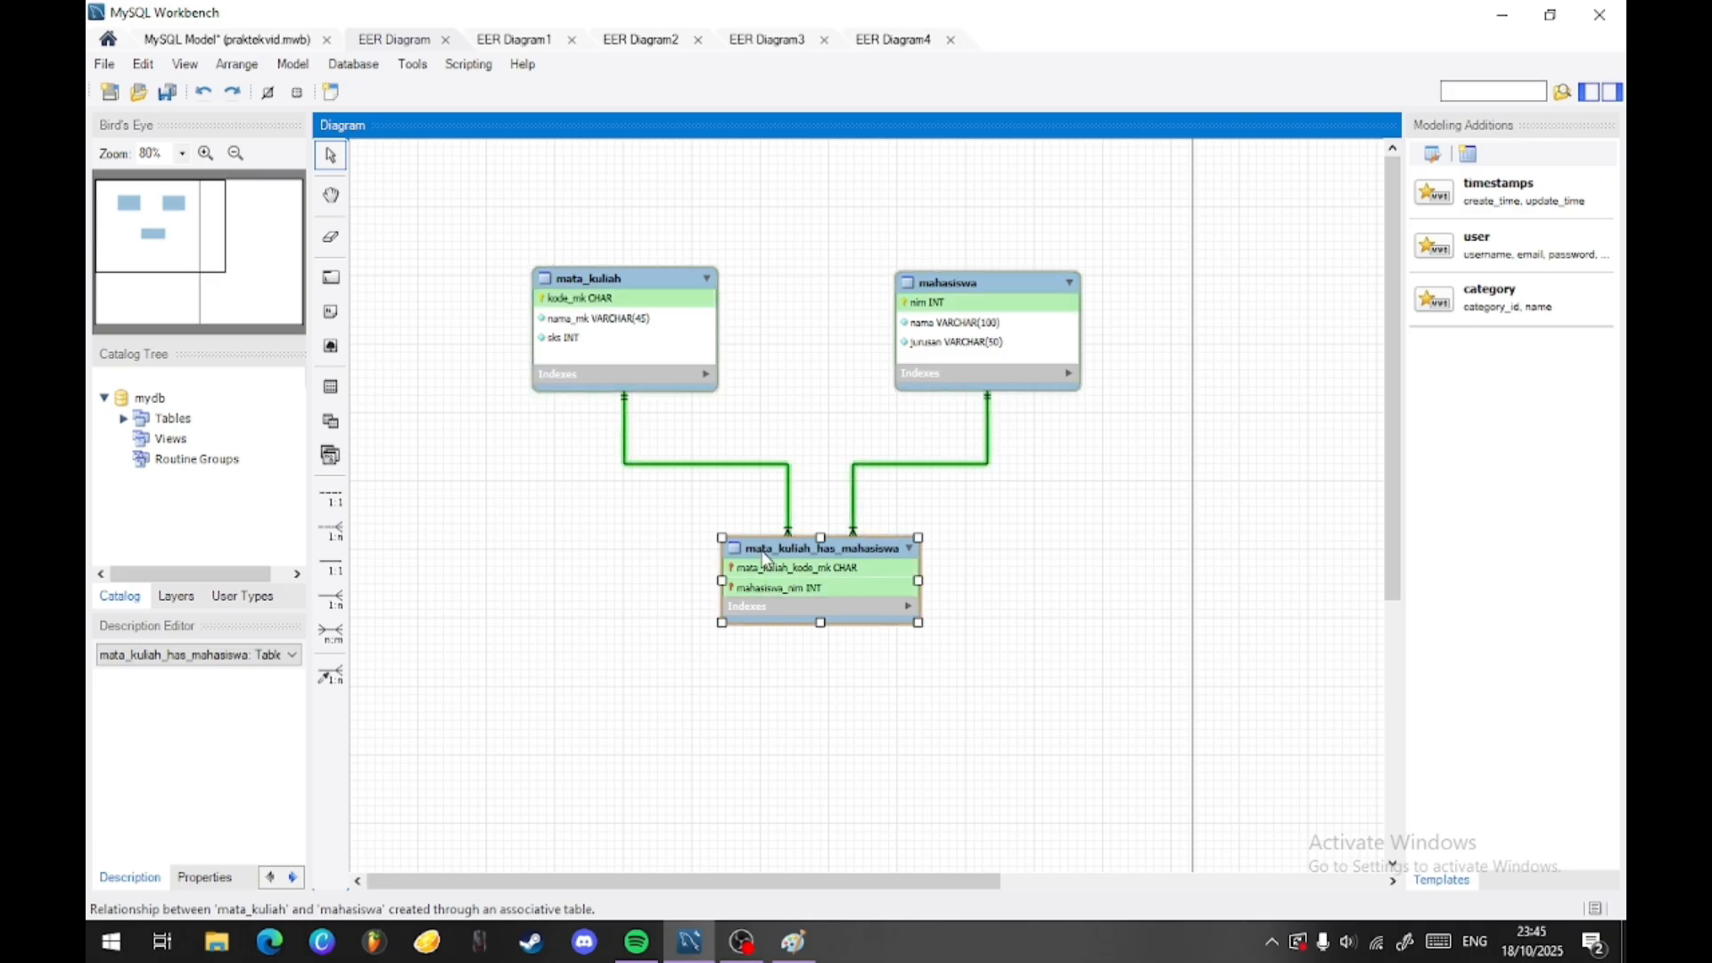
- Rename the associative table between mata_kuliah and mahasiswa as KRS and close its table editor
left_click(877, 457)
left_click(820, 561)
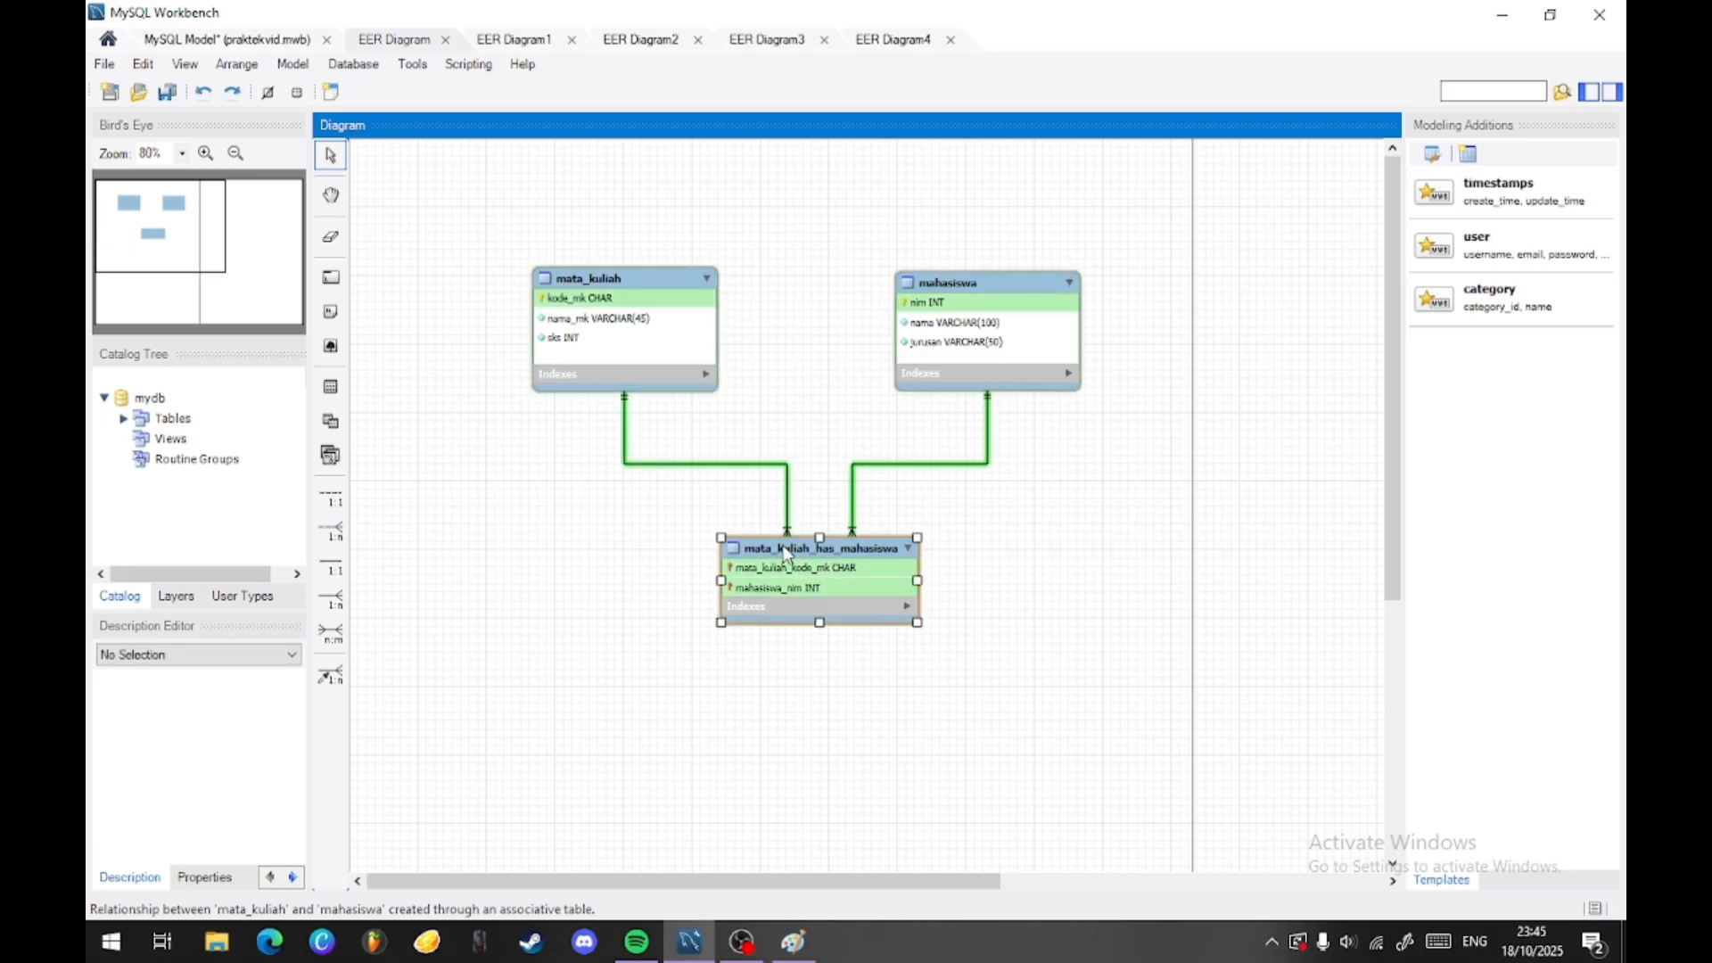
double_click(772, 566)
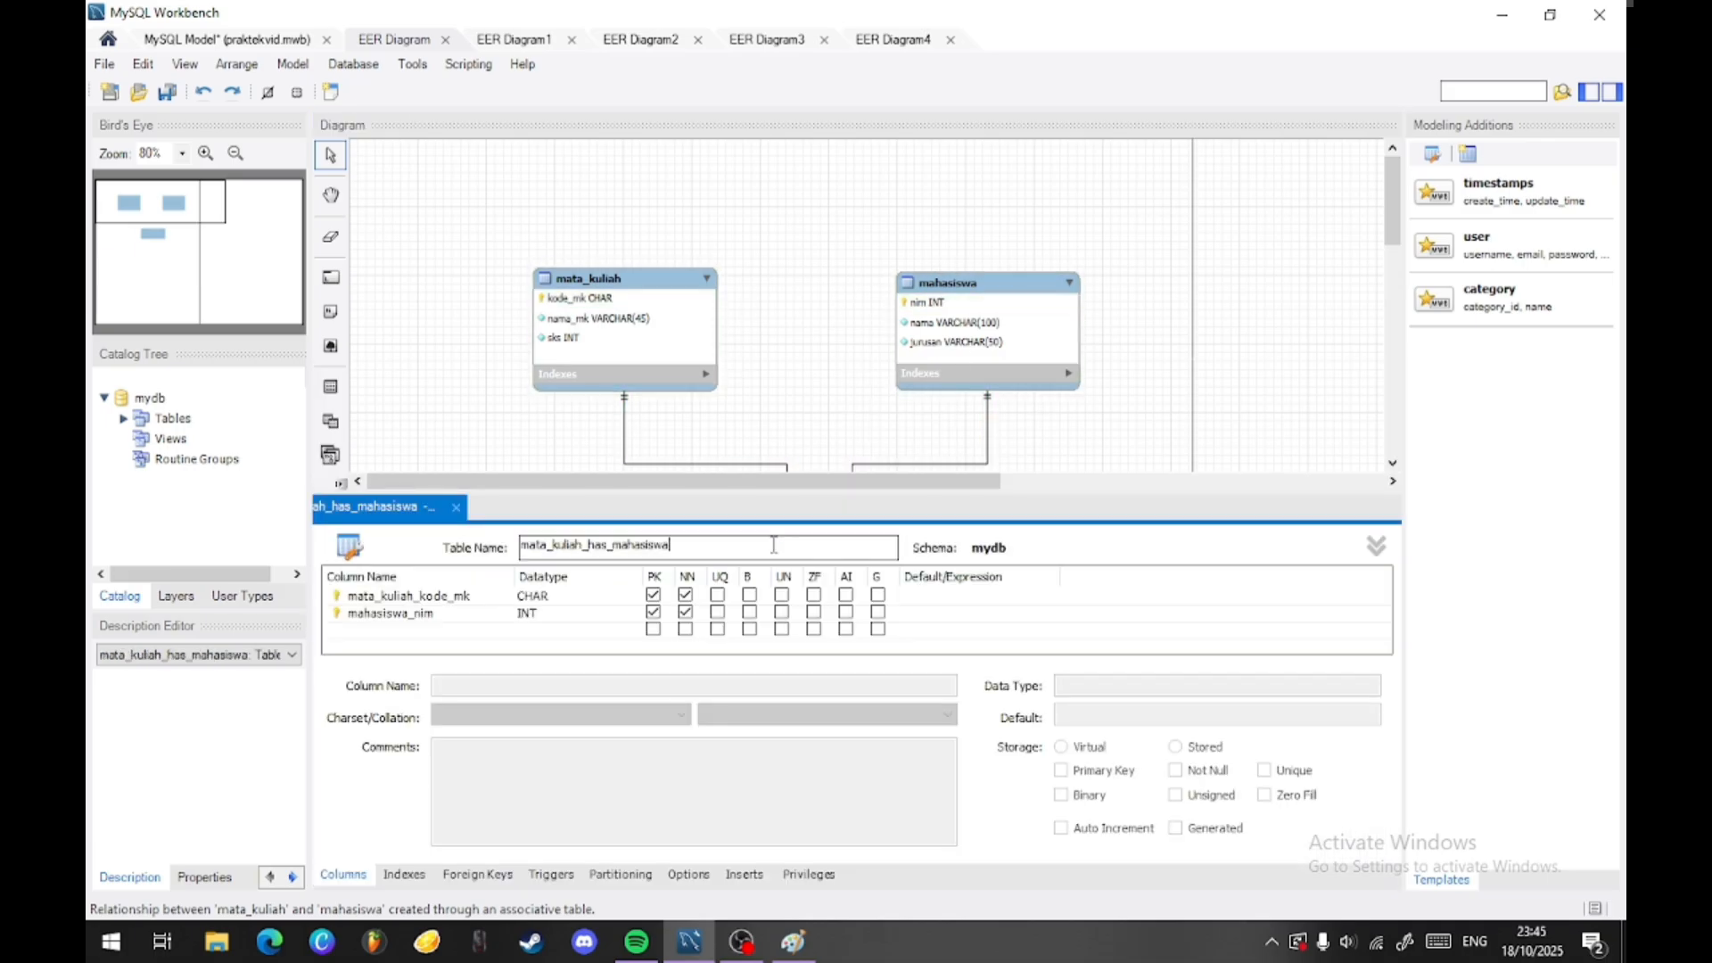
double_click(694, 546)
type("K")
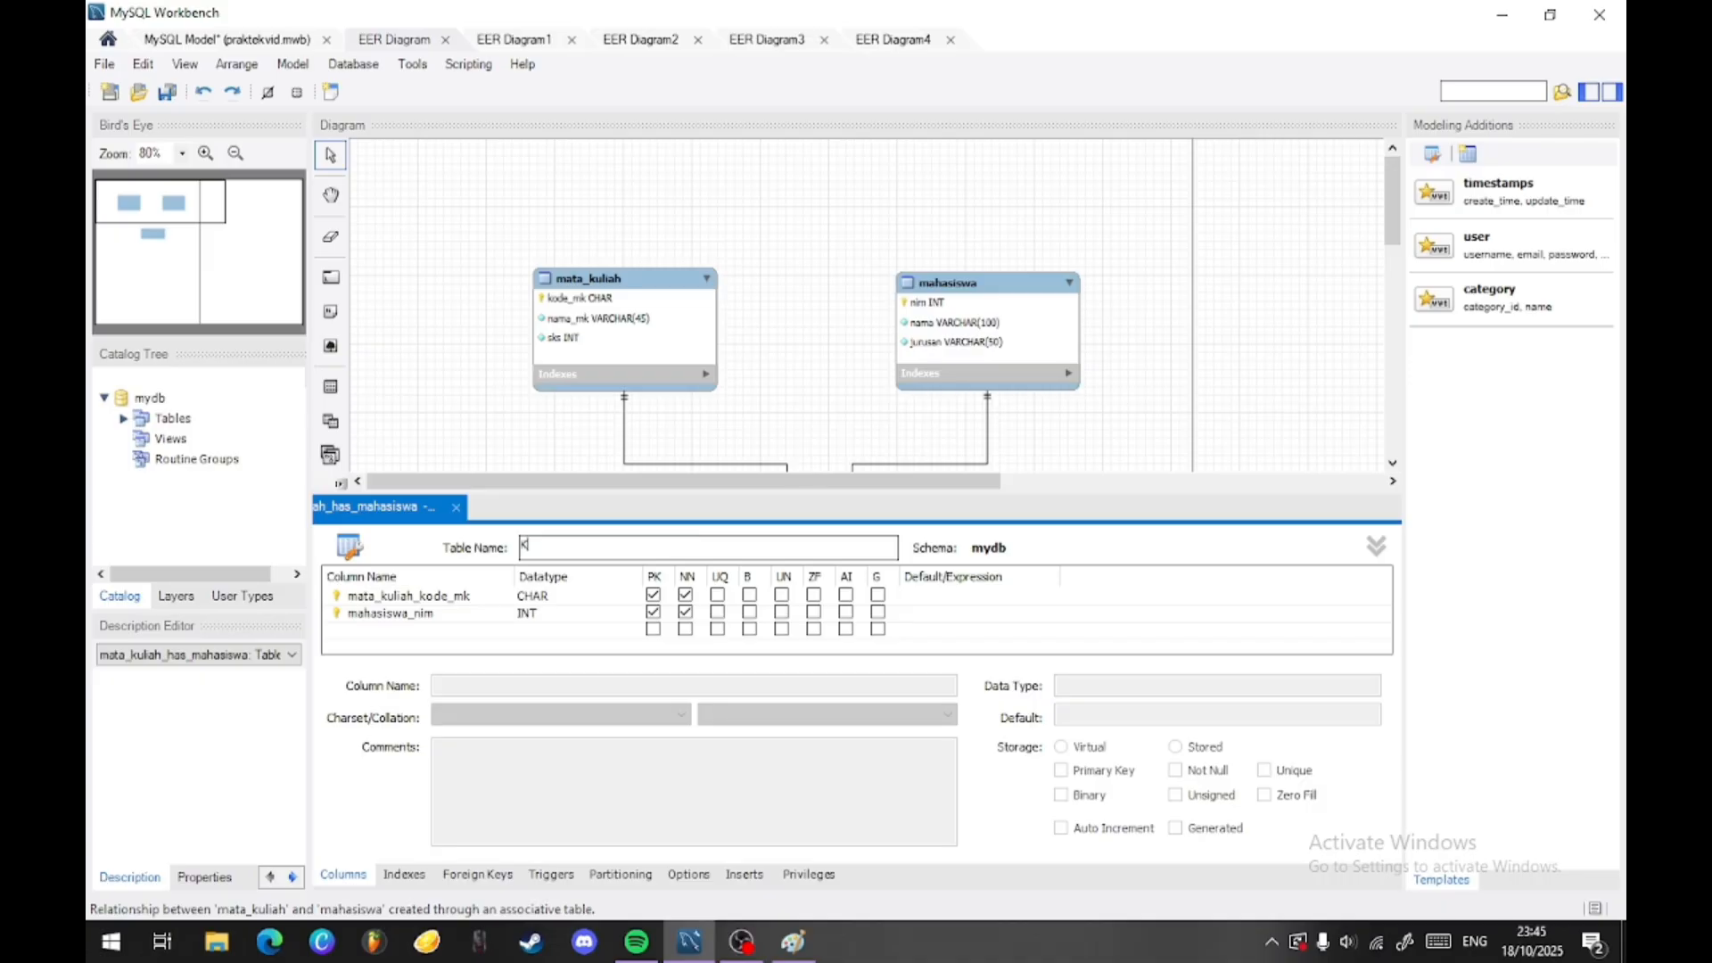
type("RS")
left_click(844, 410)
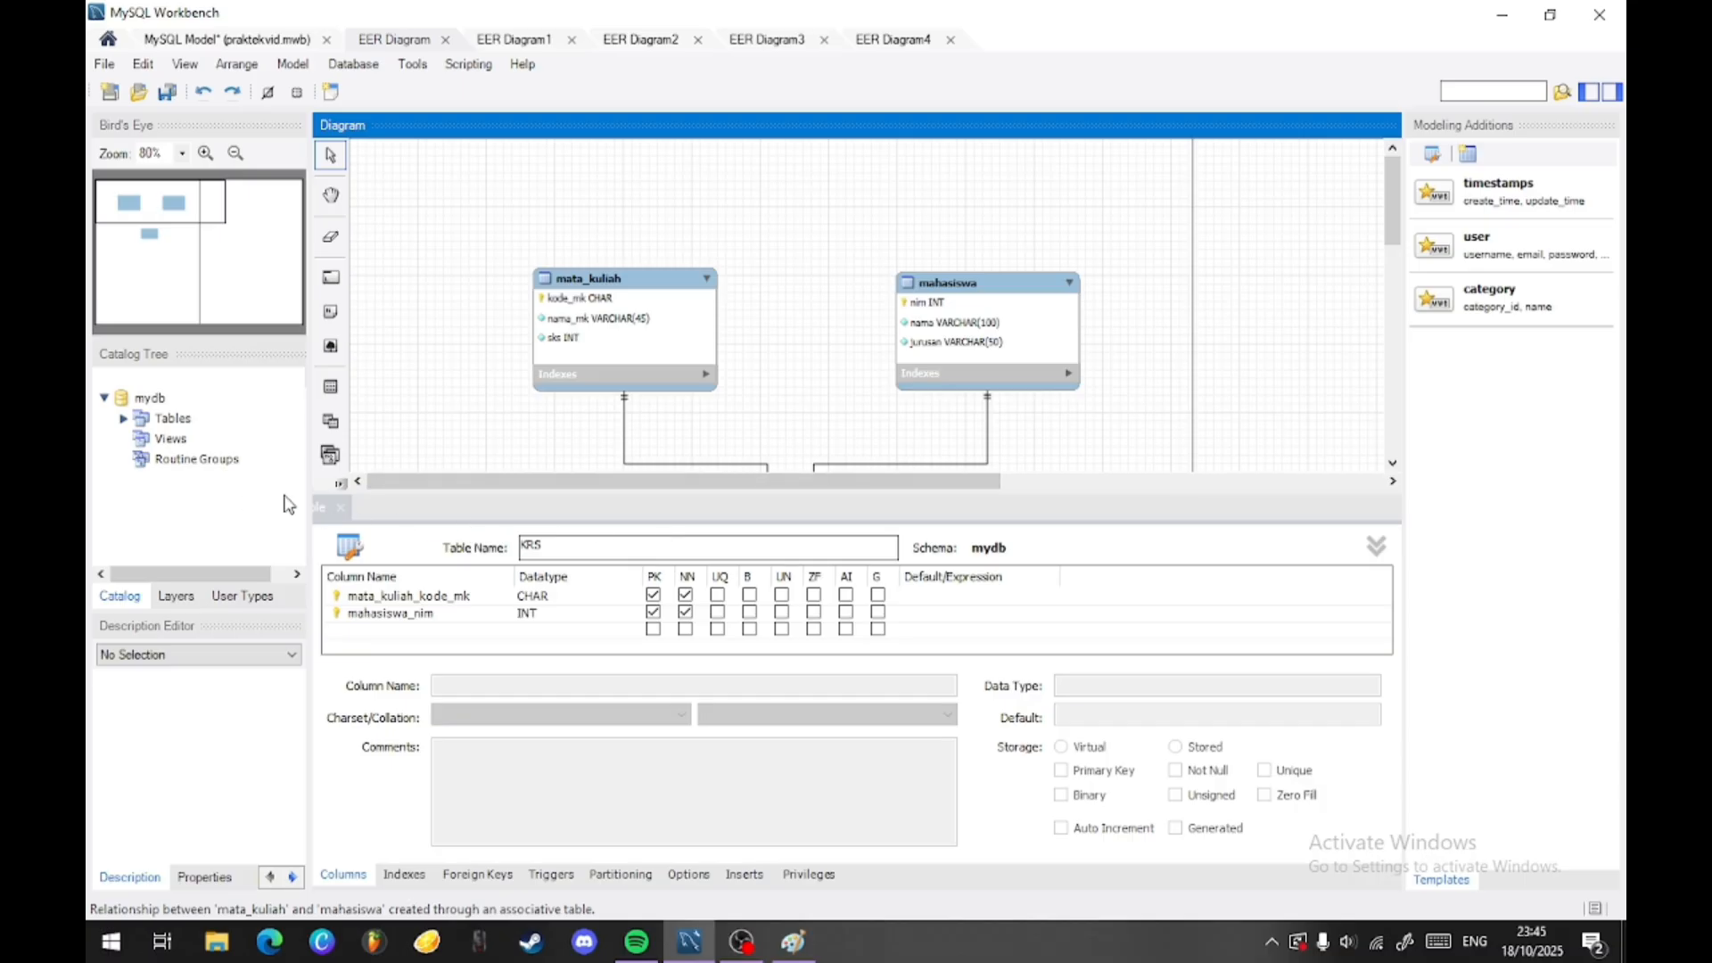
left_click(341, 508)
left_click(1015, 337)
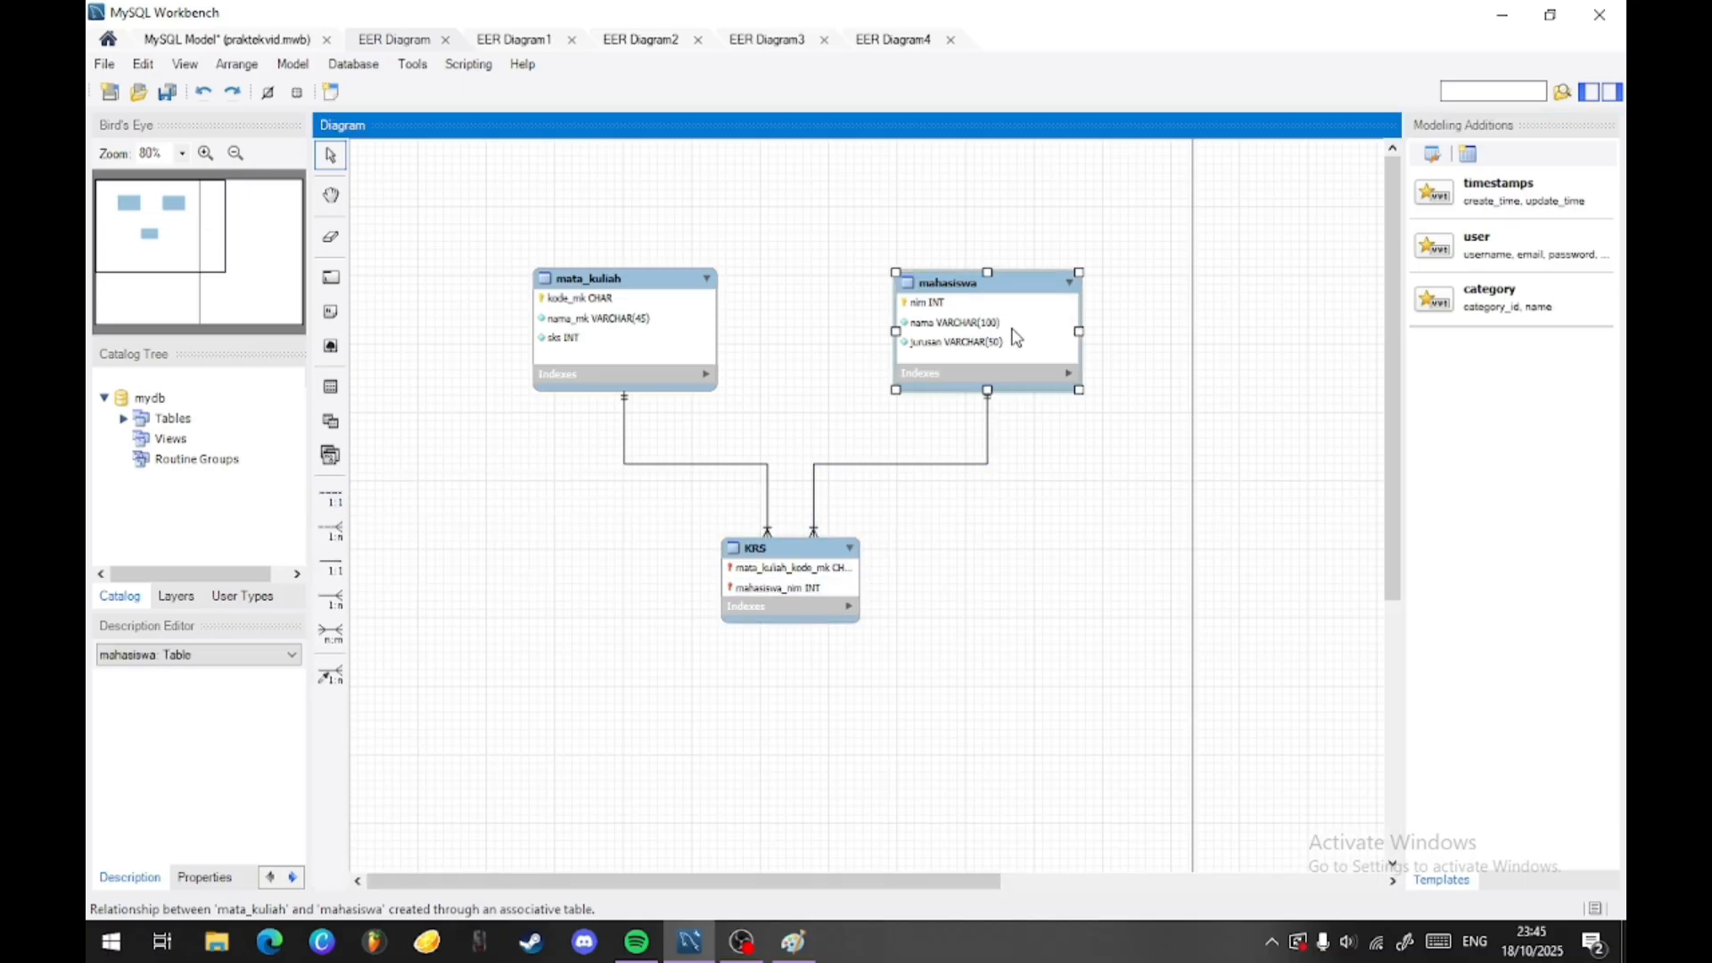
- Move mahasiswa farther from mata_kuliah and enlarge the KRS table so its full column names fit
left_click_drag(1015, 337, 1126, 337)
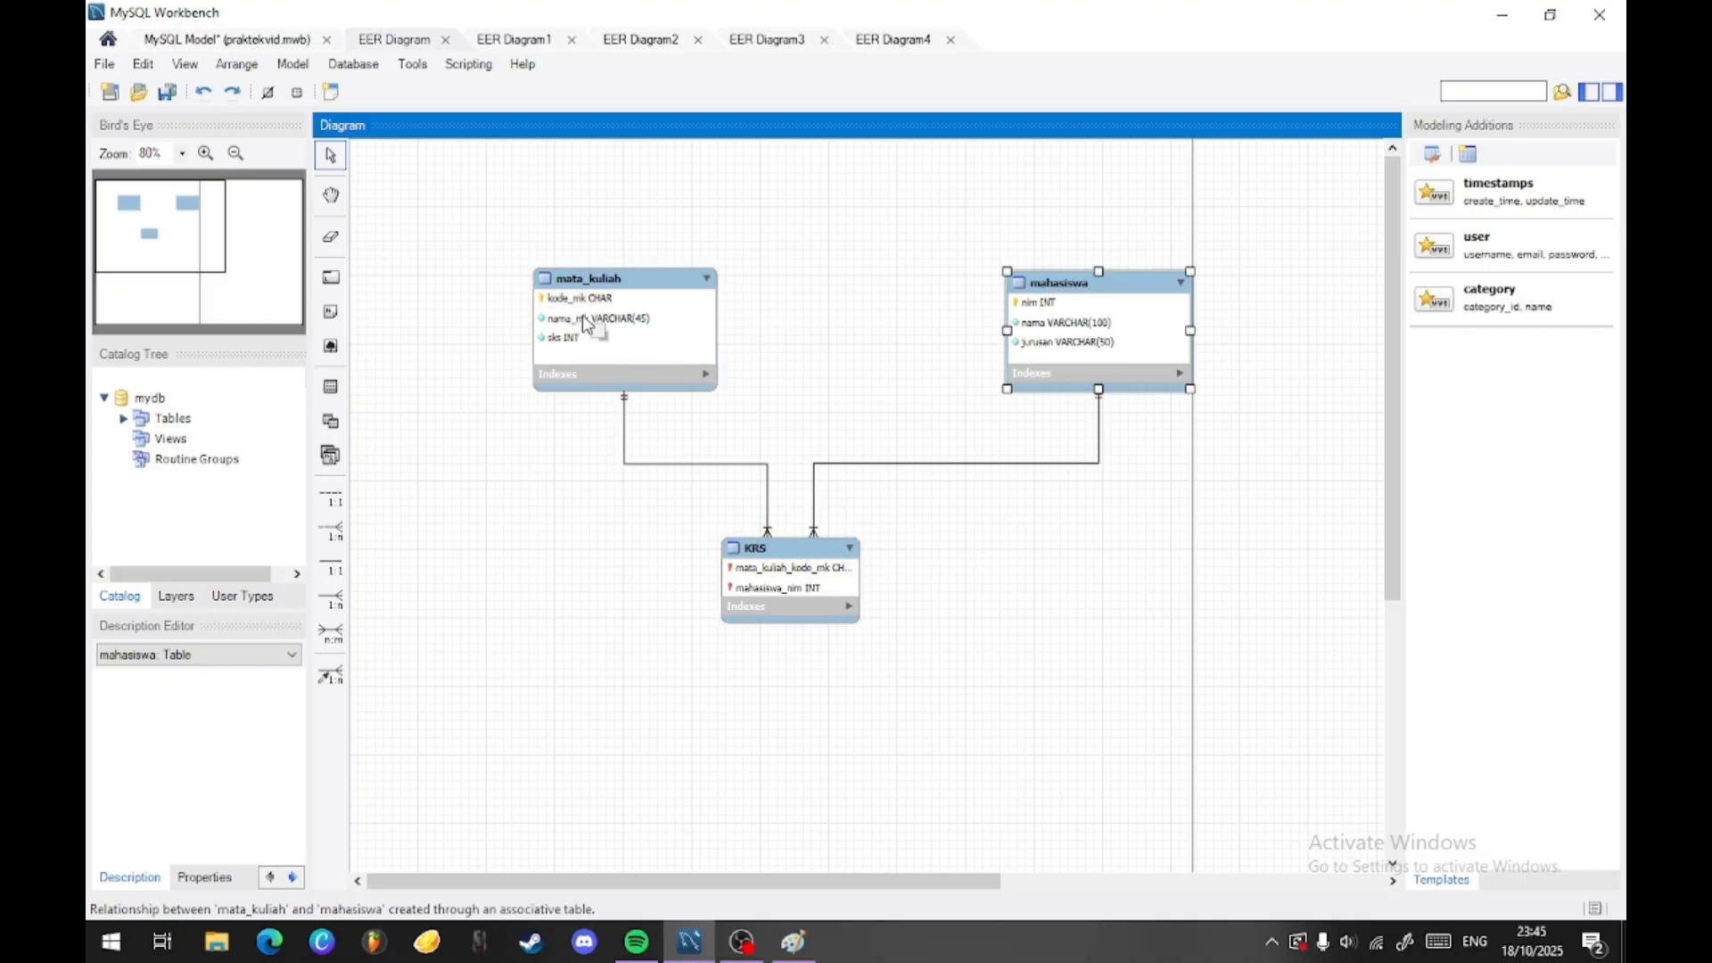
left_click_drag(821, 623, 832, 698)
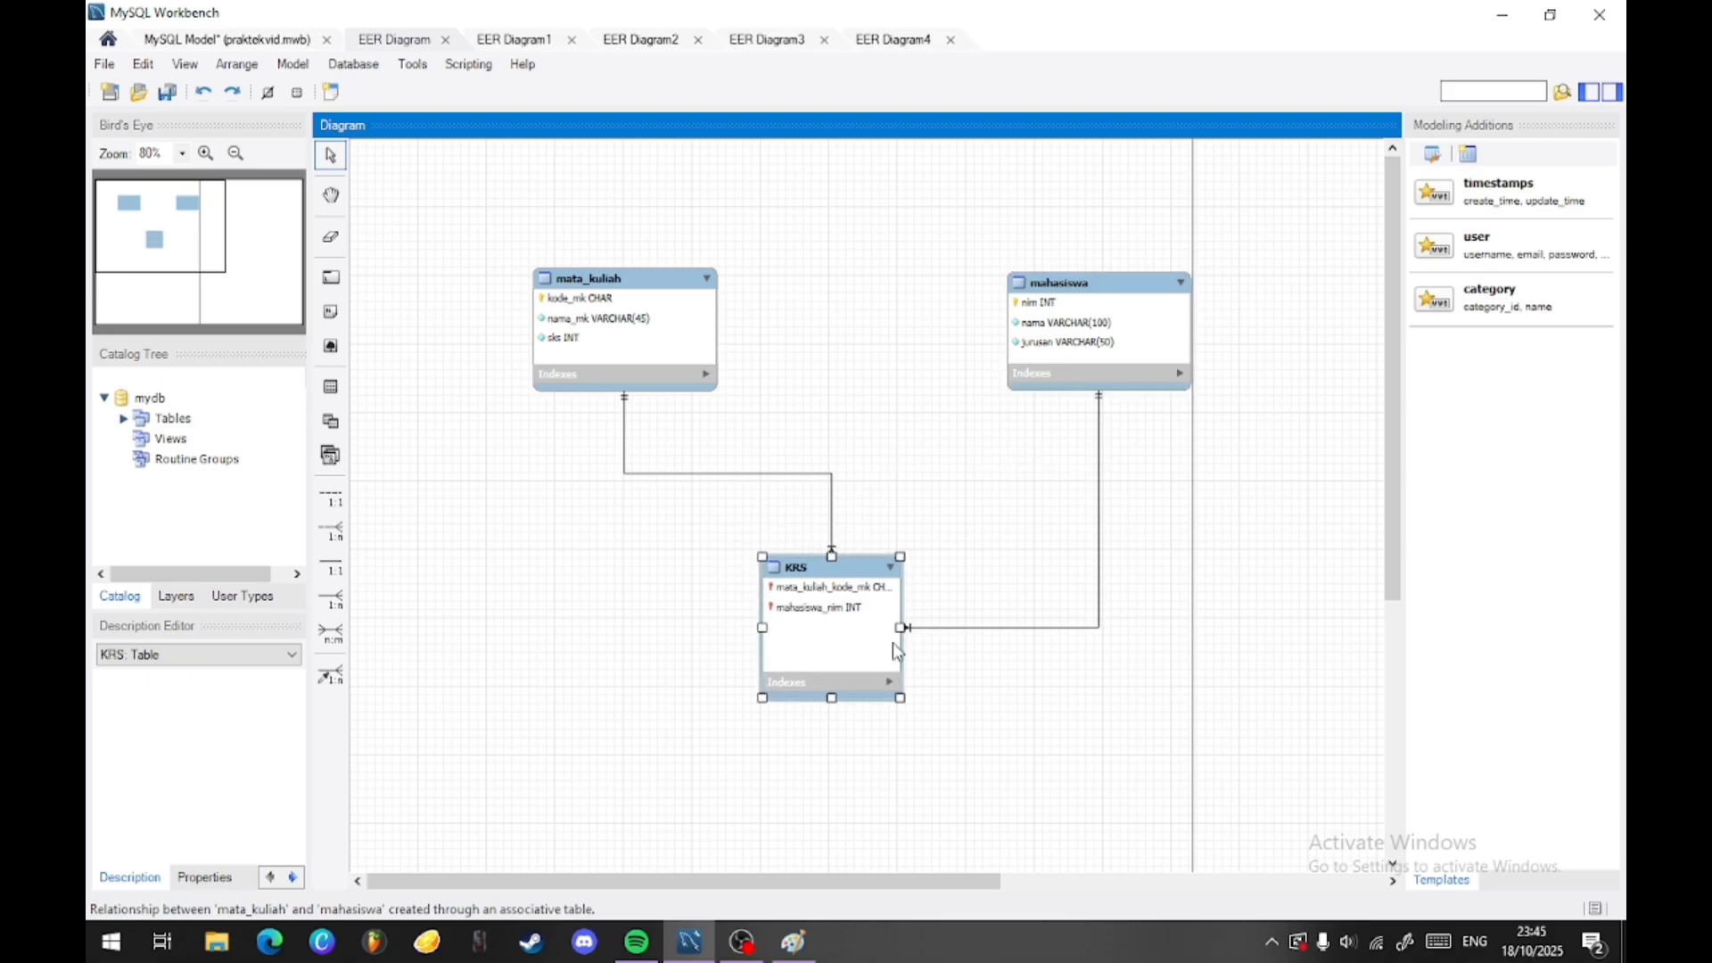
left_click_drag(901, 629, 960, 630)
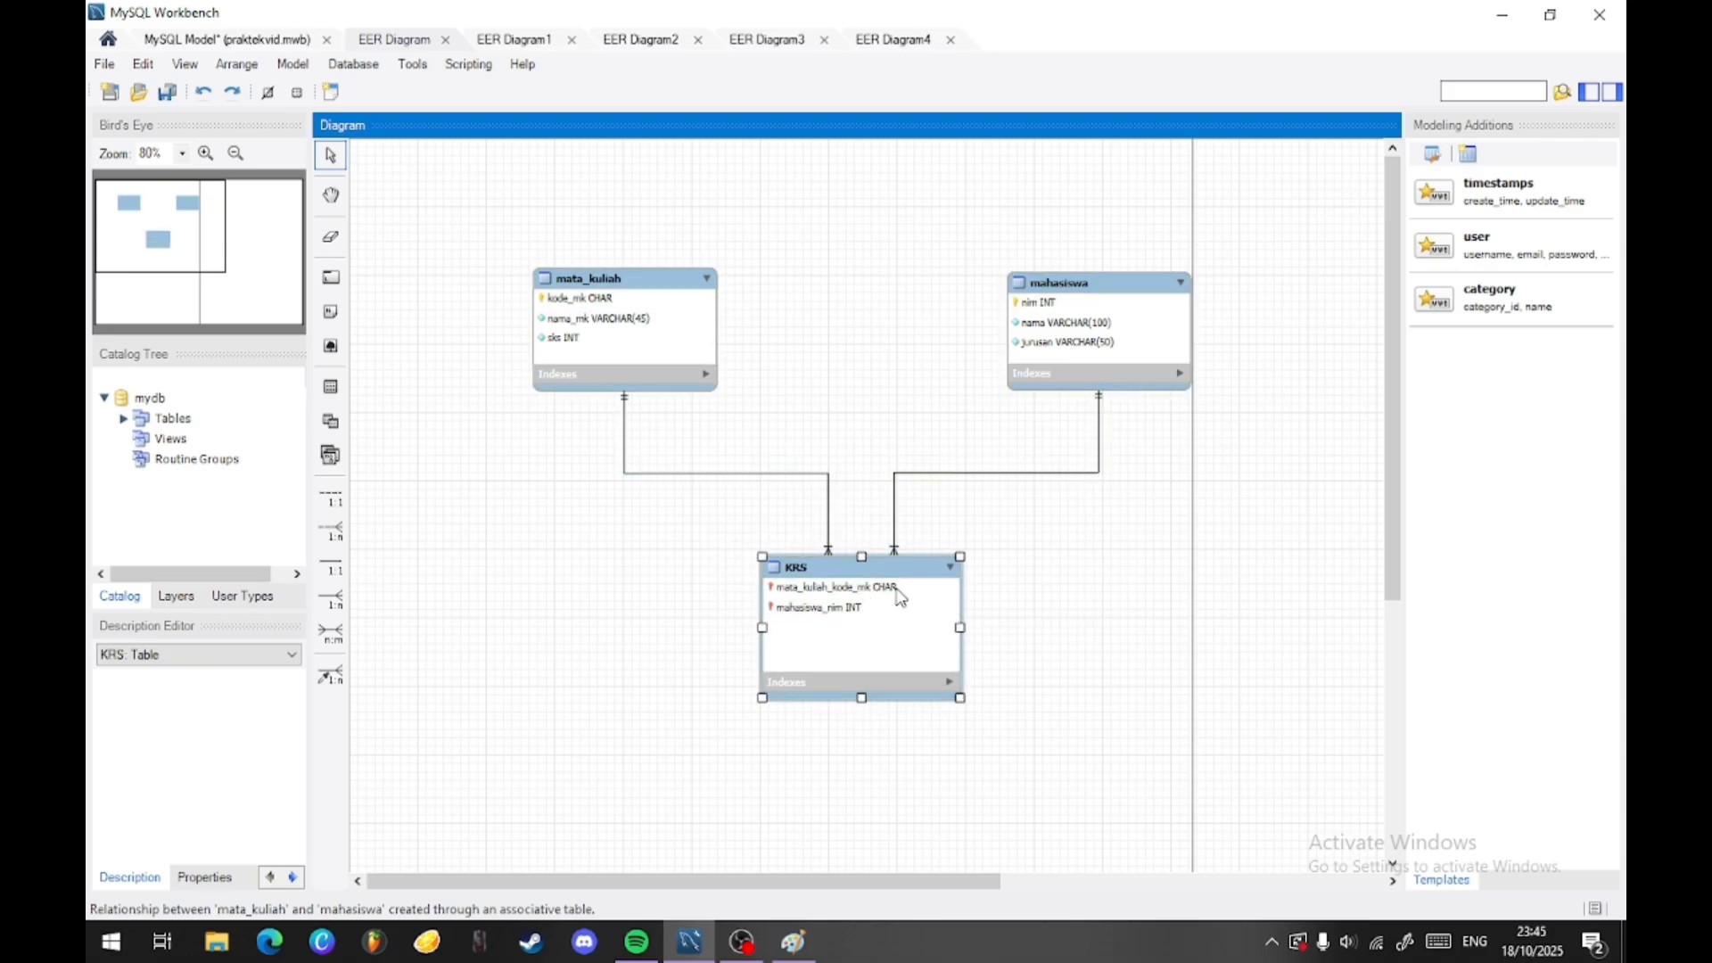
- Open the KRS table for editing and move the mahasiswa_nim column above mata_kuliah_kode_mk
double_click(821, 590)
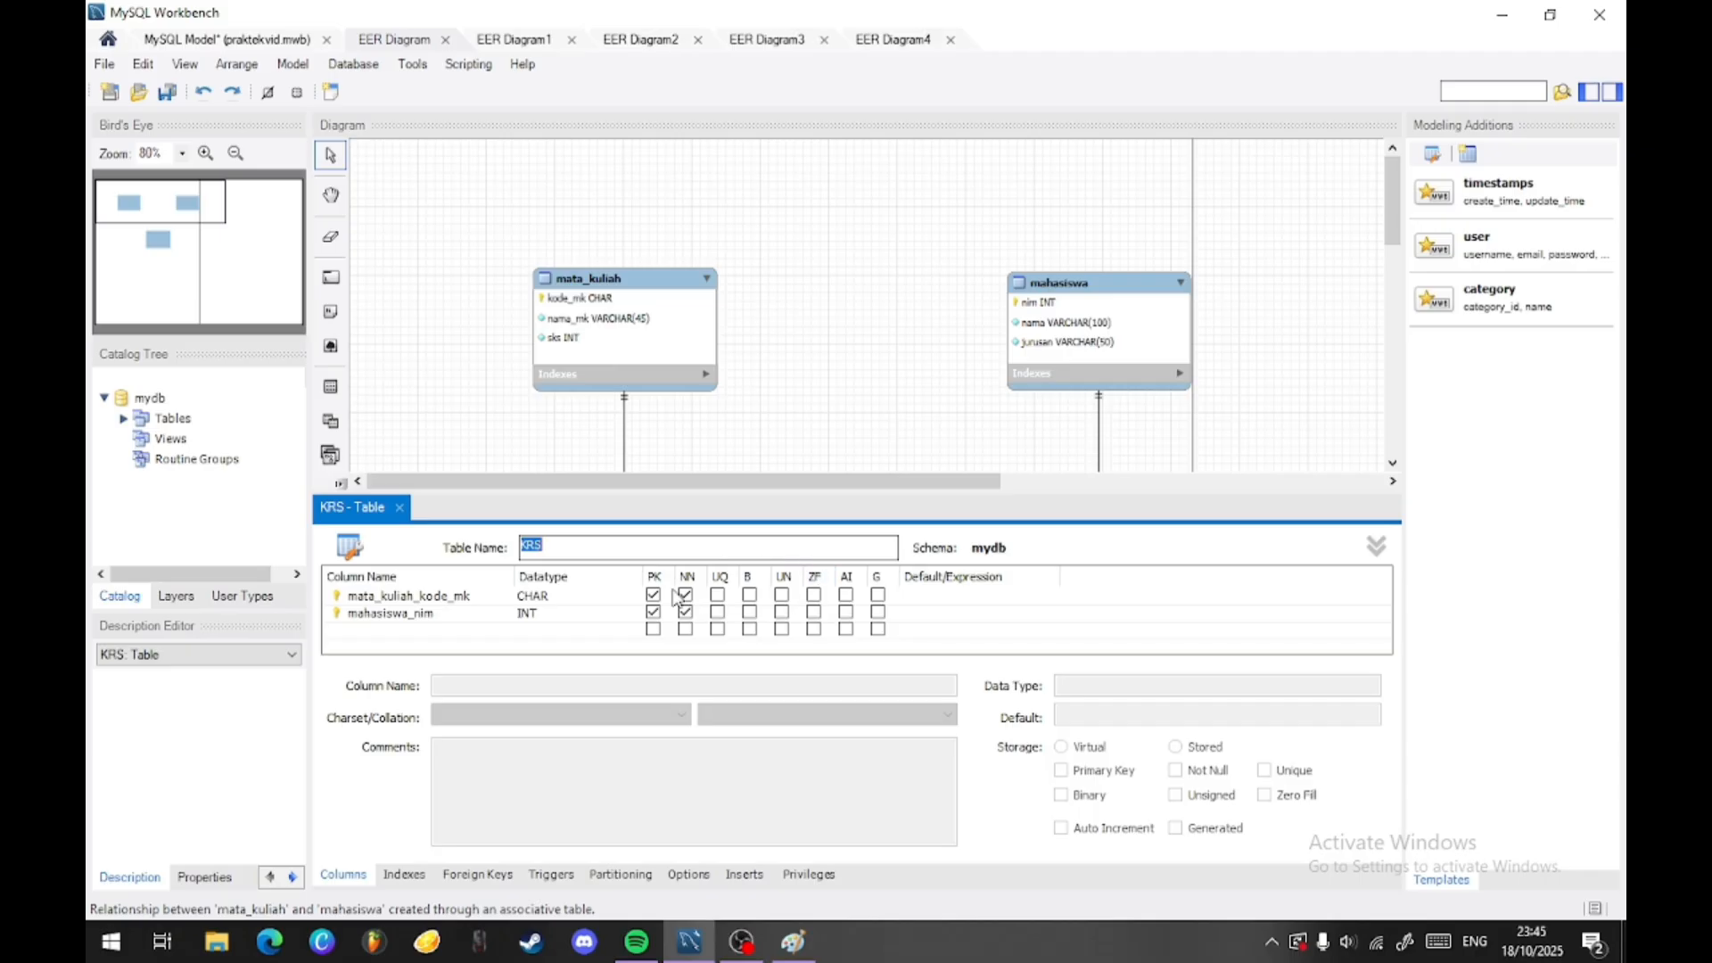
left_click(369, 617)
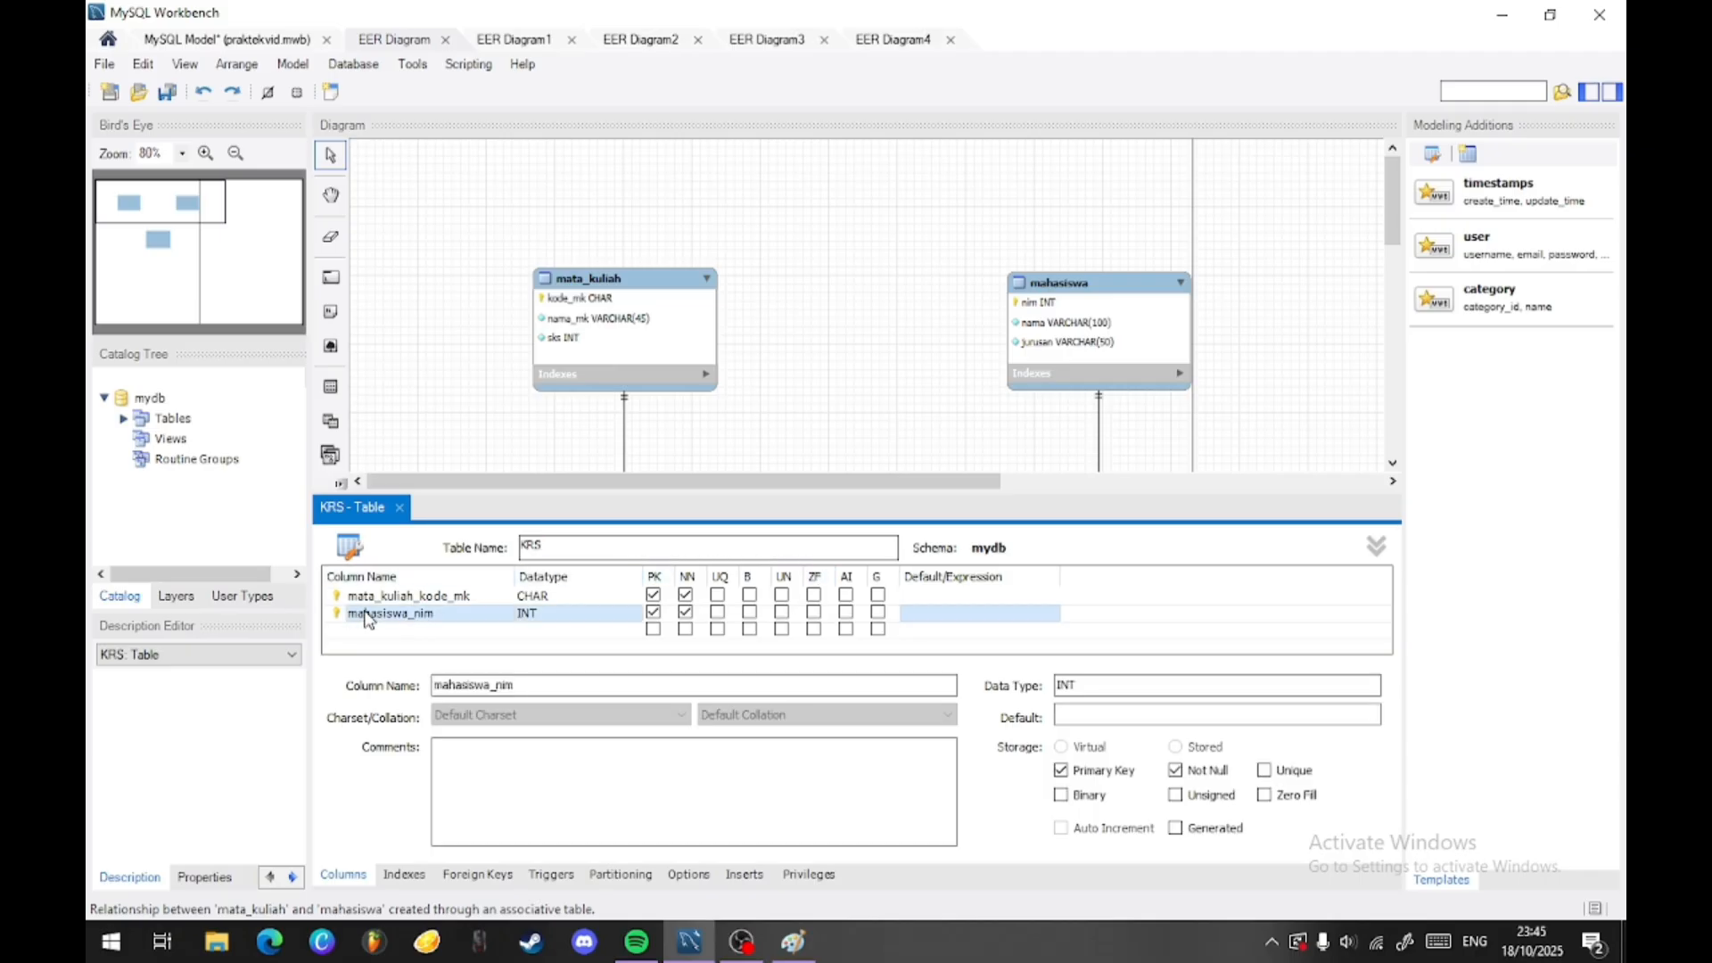
left_click_drag(369, 617, 372, 595)
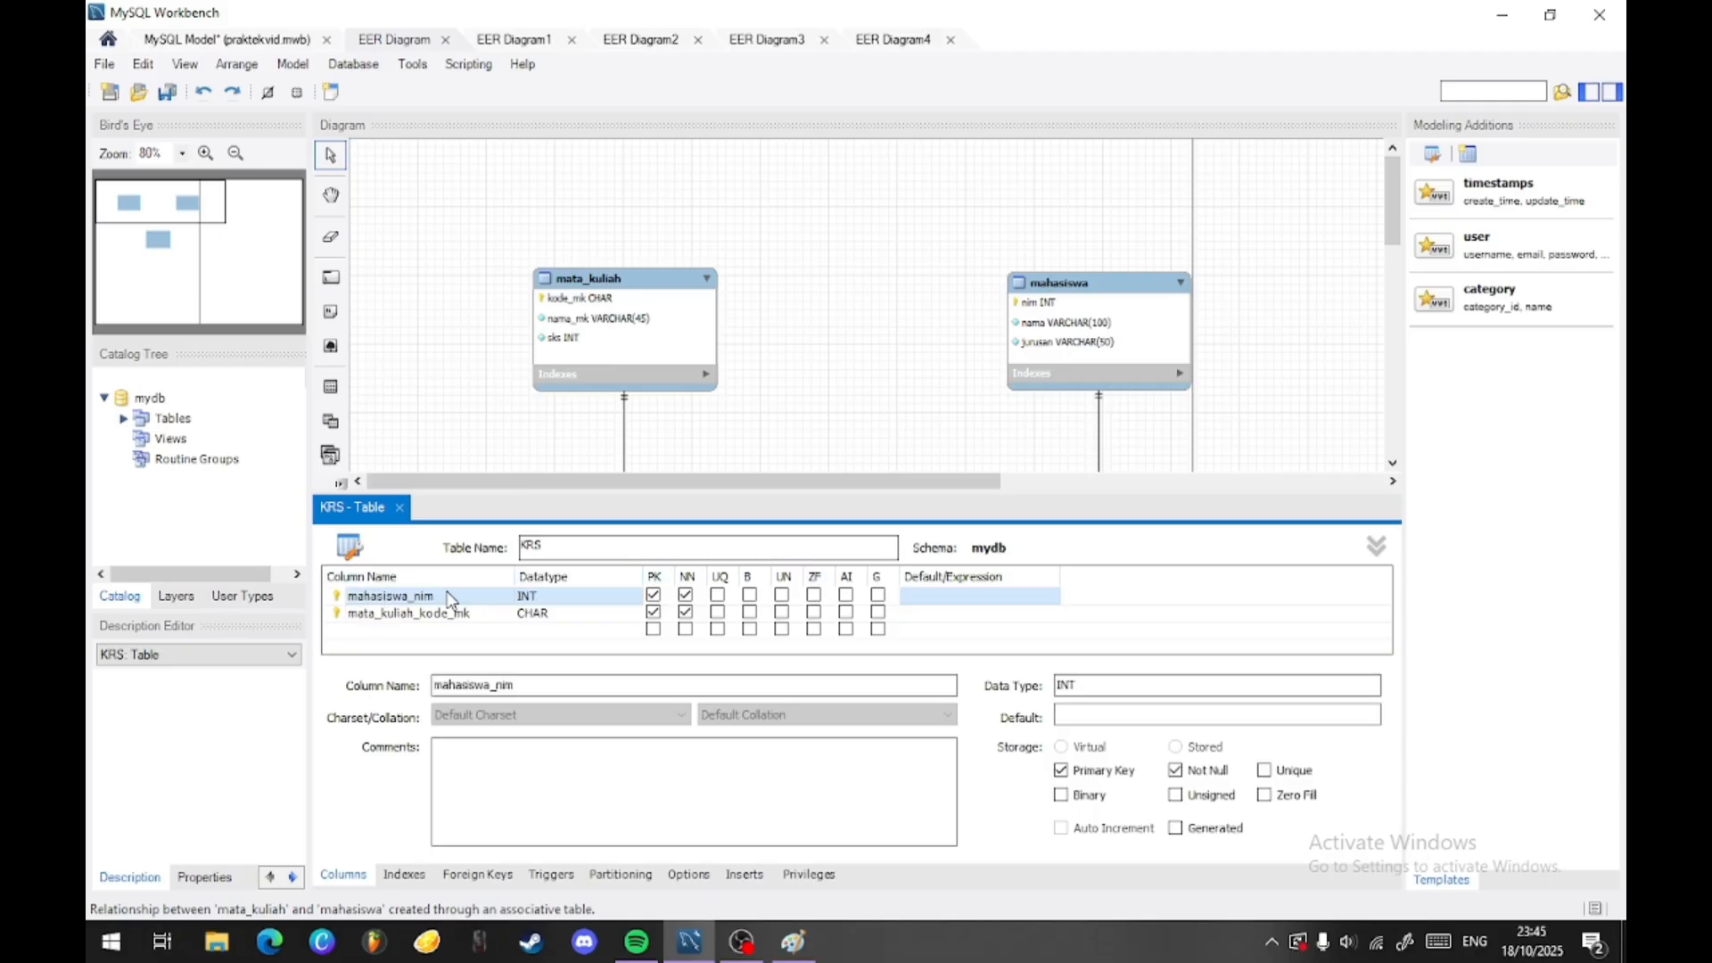
- Rename the KRS columns mahasiswa_nim as NIM and mata_kuliah_kode_mk as kode_mk, and close the table editor
double_click(455, 595)
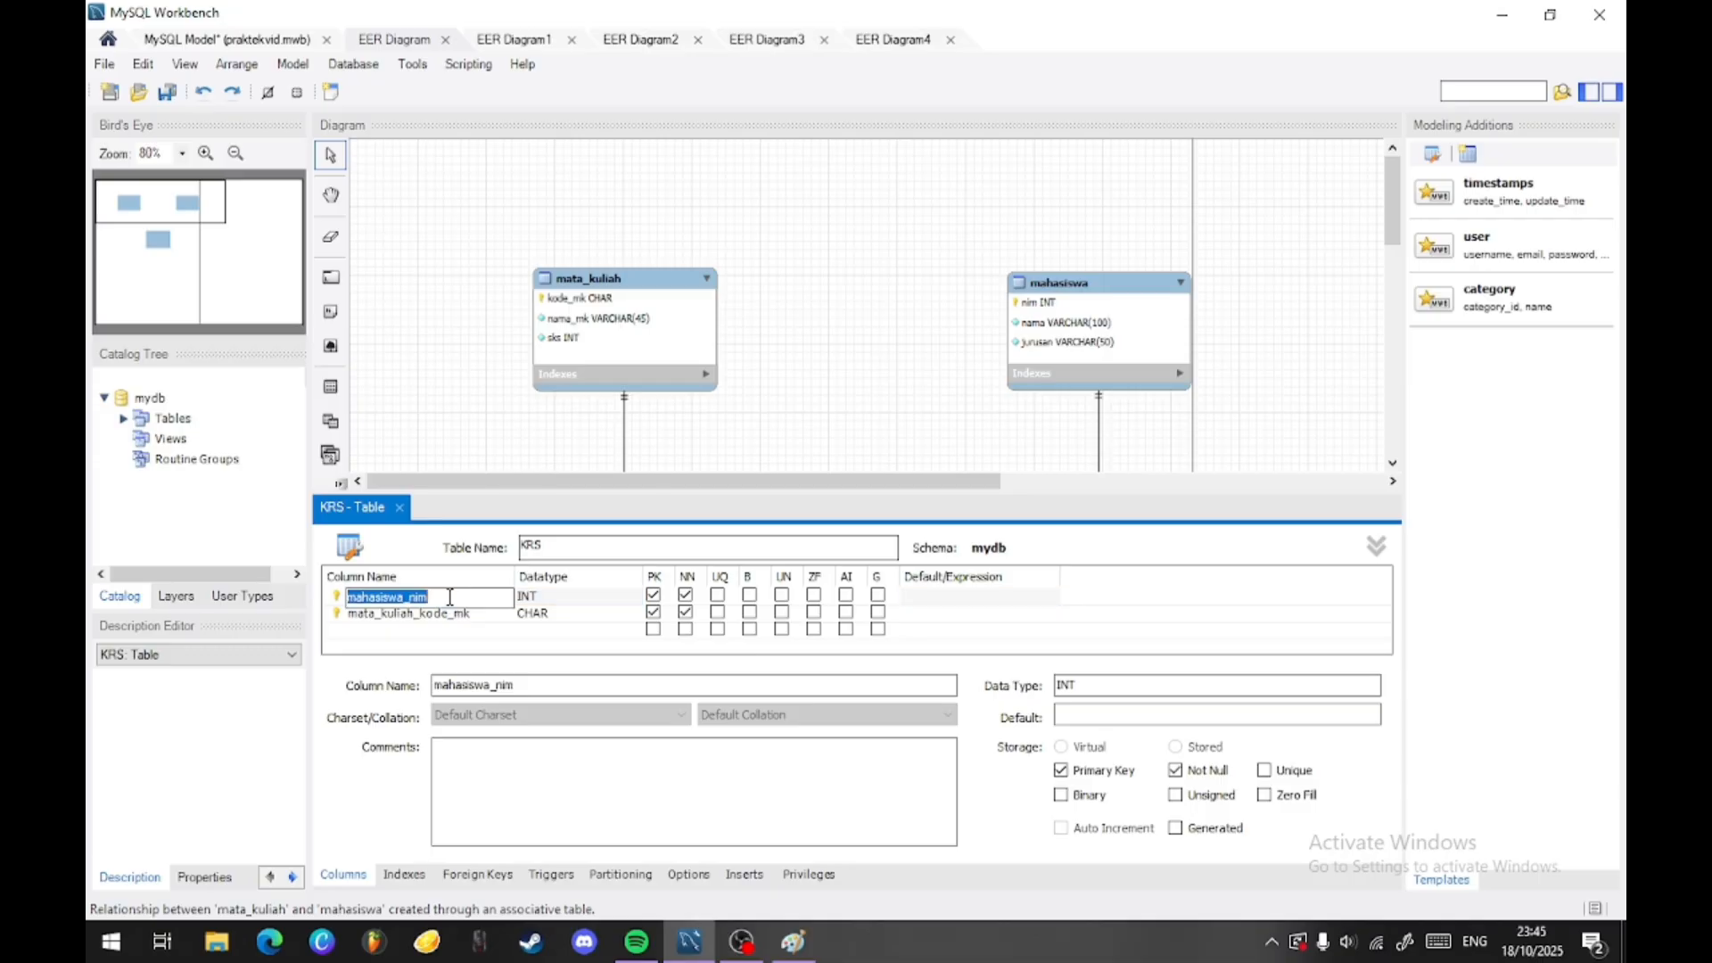
type("NIM")
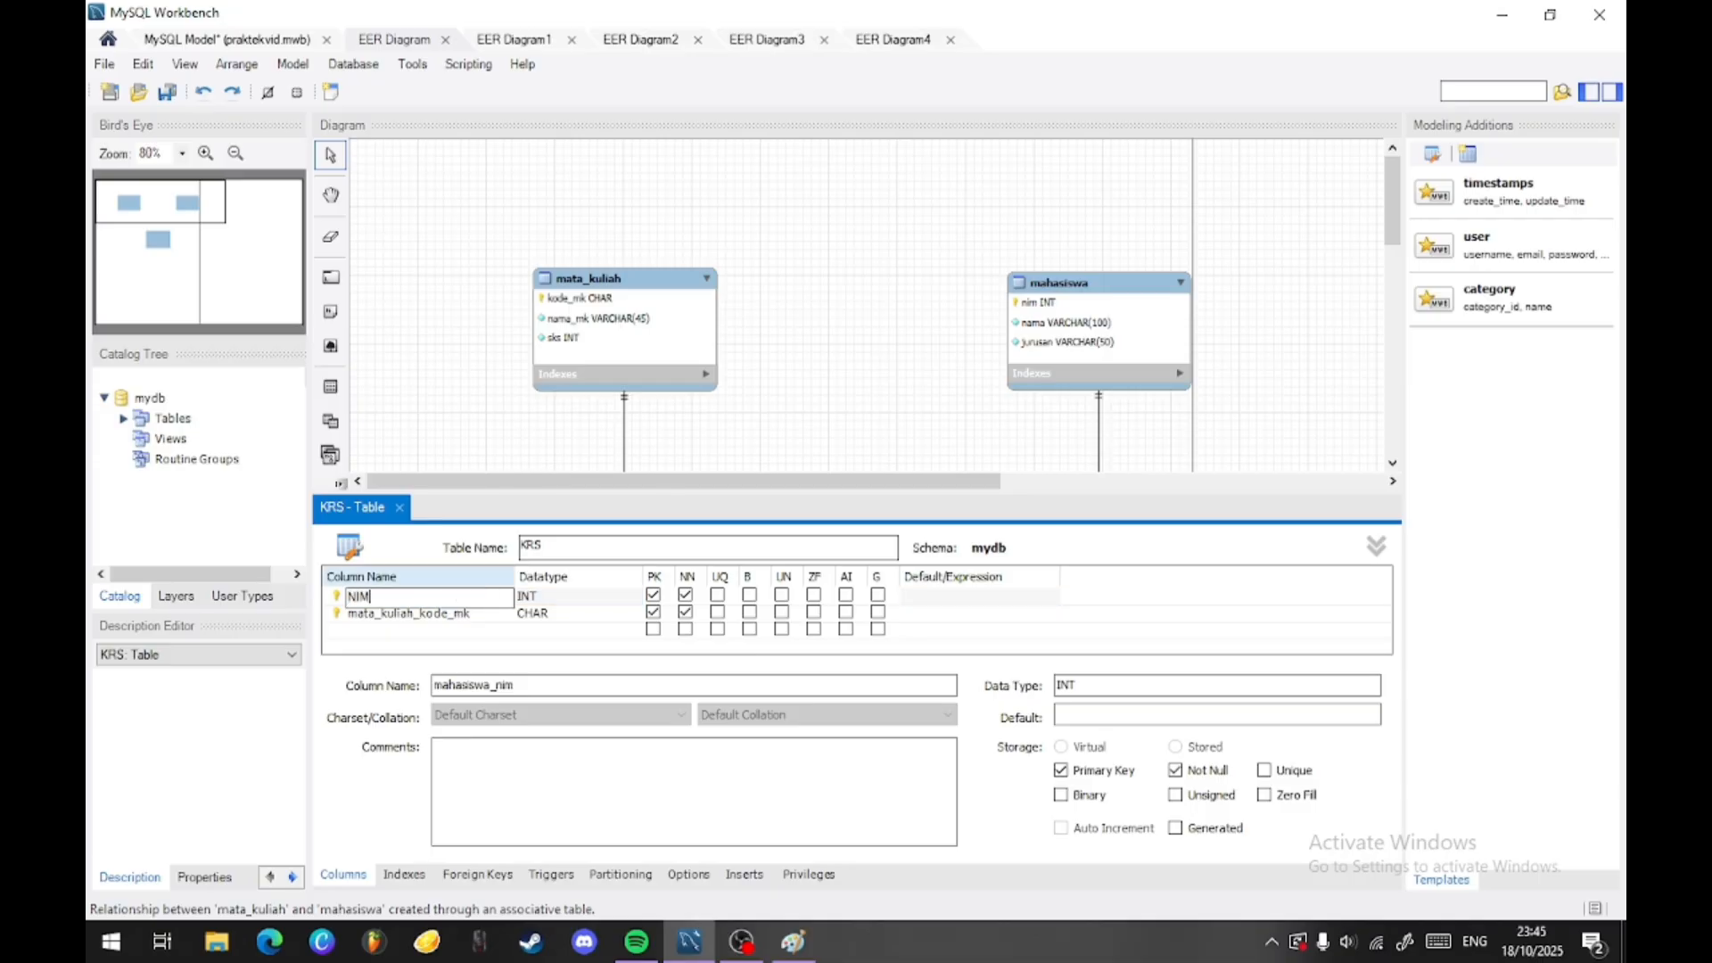
double_click(437, 613)
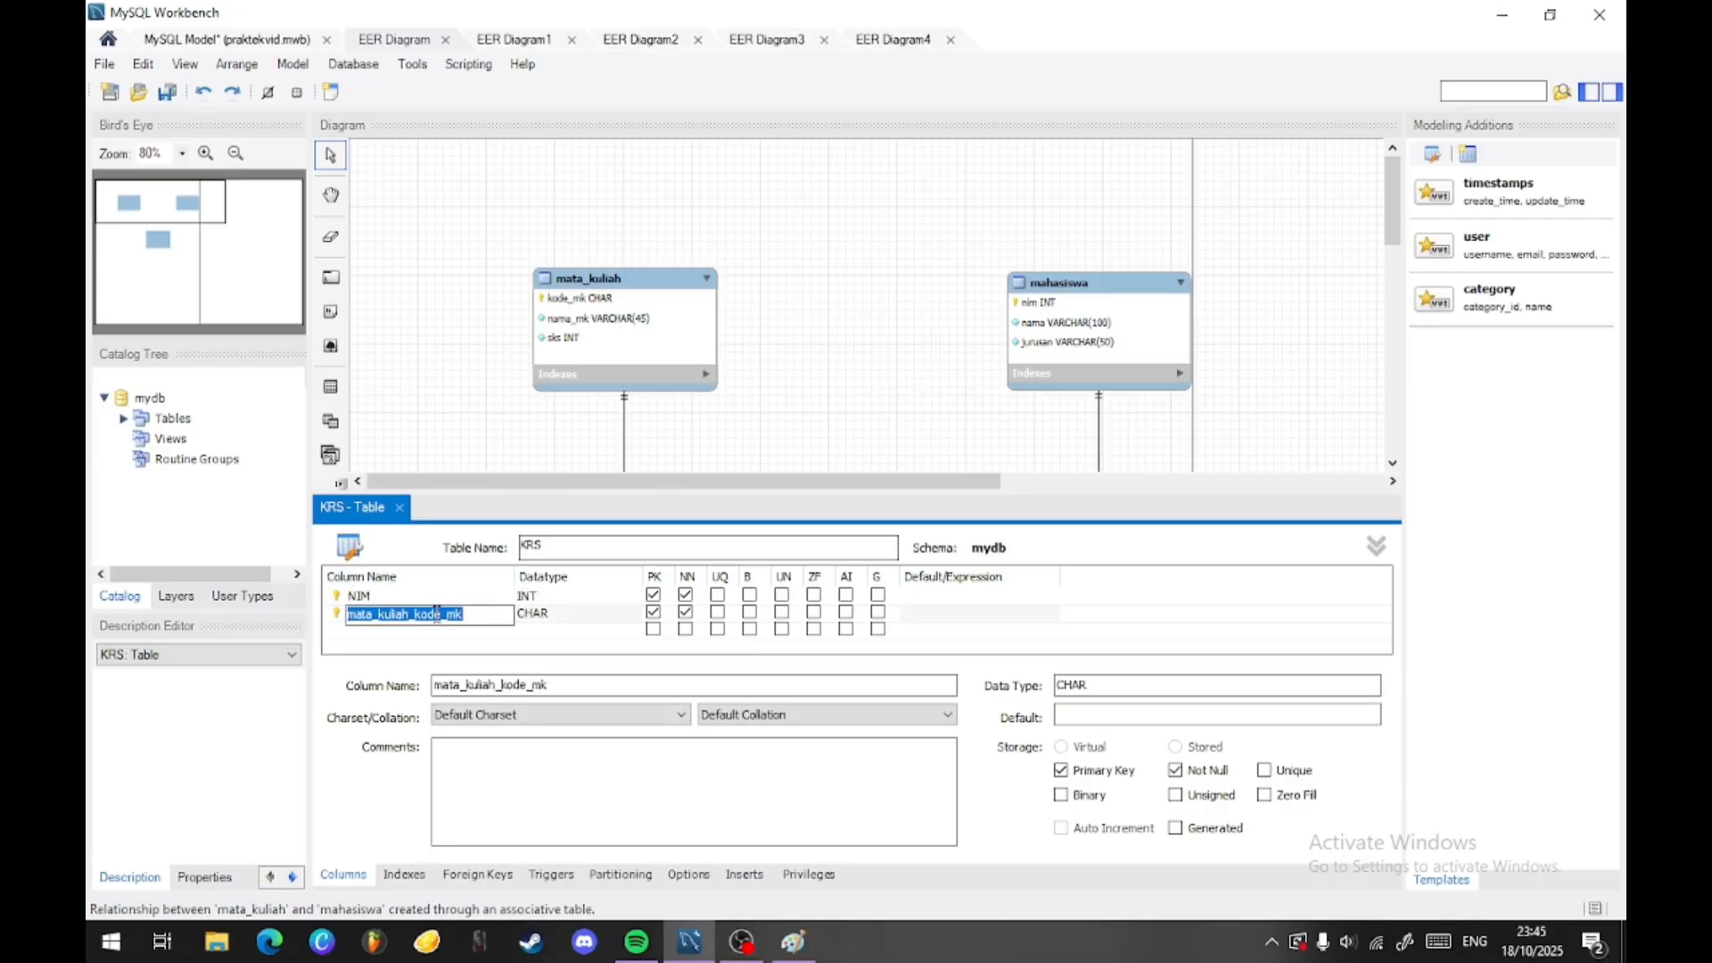
type("ko")
left_click(827, 315)
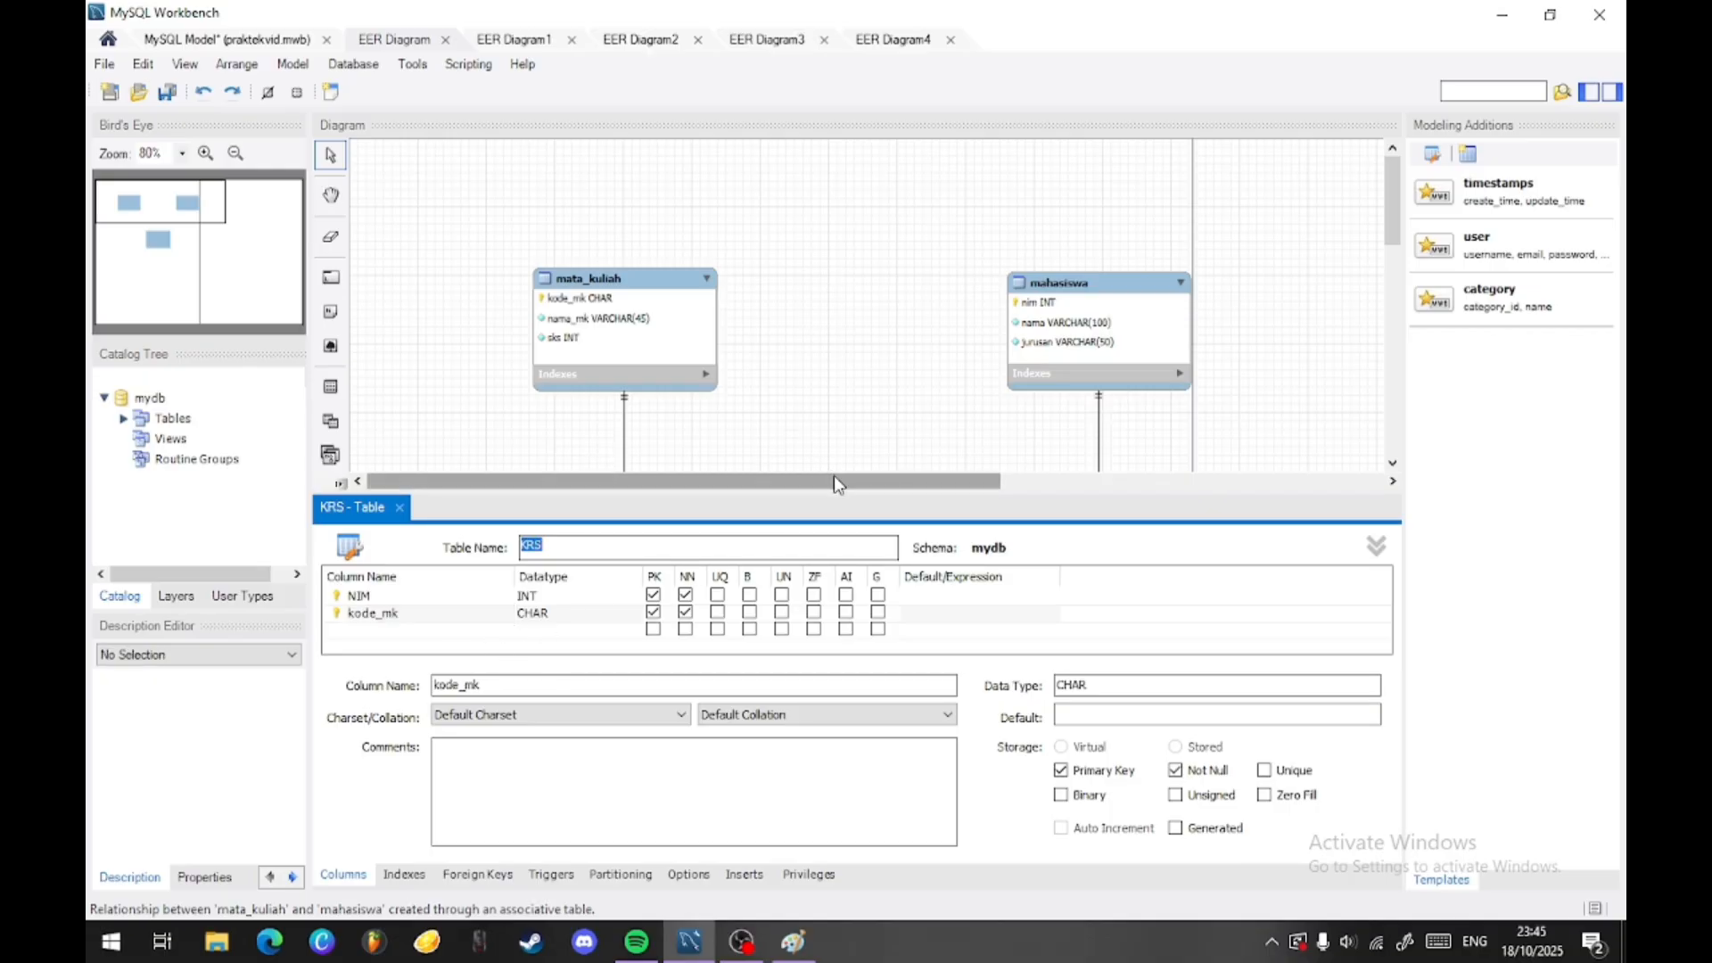
left_click(399, 508)
- Move KRS slightly closer to the two parent tables and align mahasiswa level with mata_kuliah
mouse_move(870, 610)
left_mouse_down()
mouse_move(864, 587)
mouse_move(789, 588)
mouse_move(852, 593)
left_mouse_up()
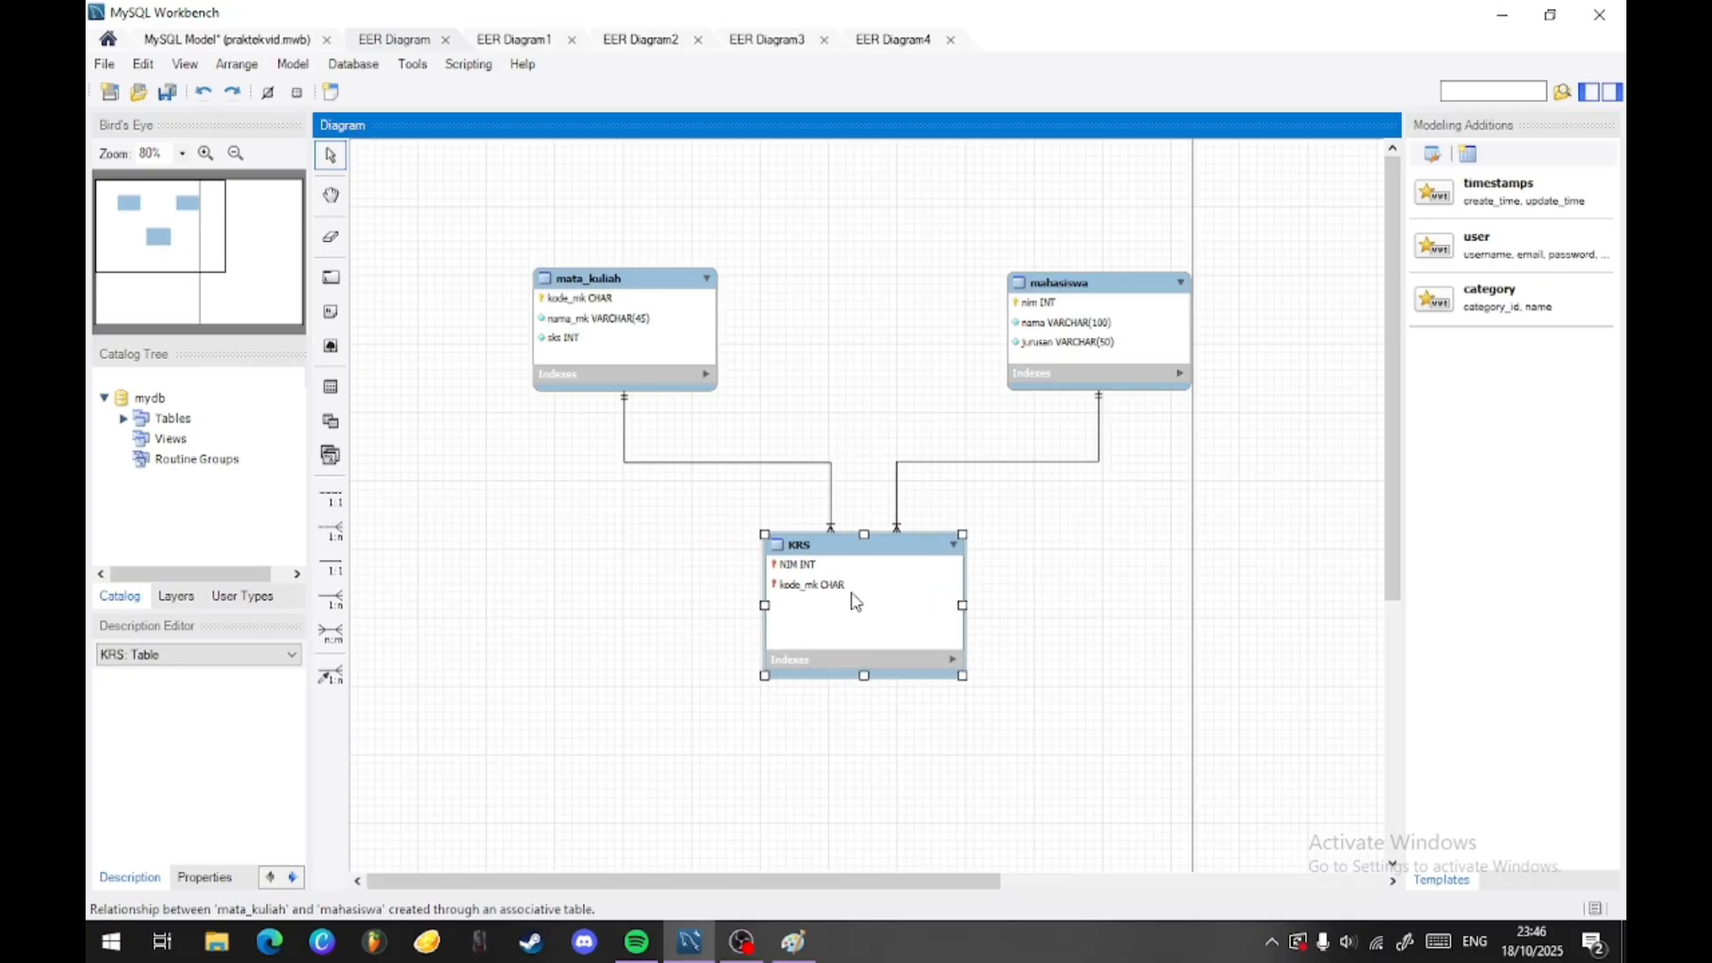
left_click(1083, 554)
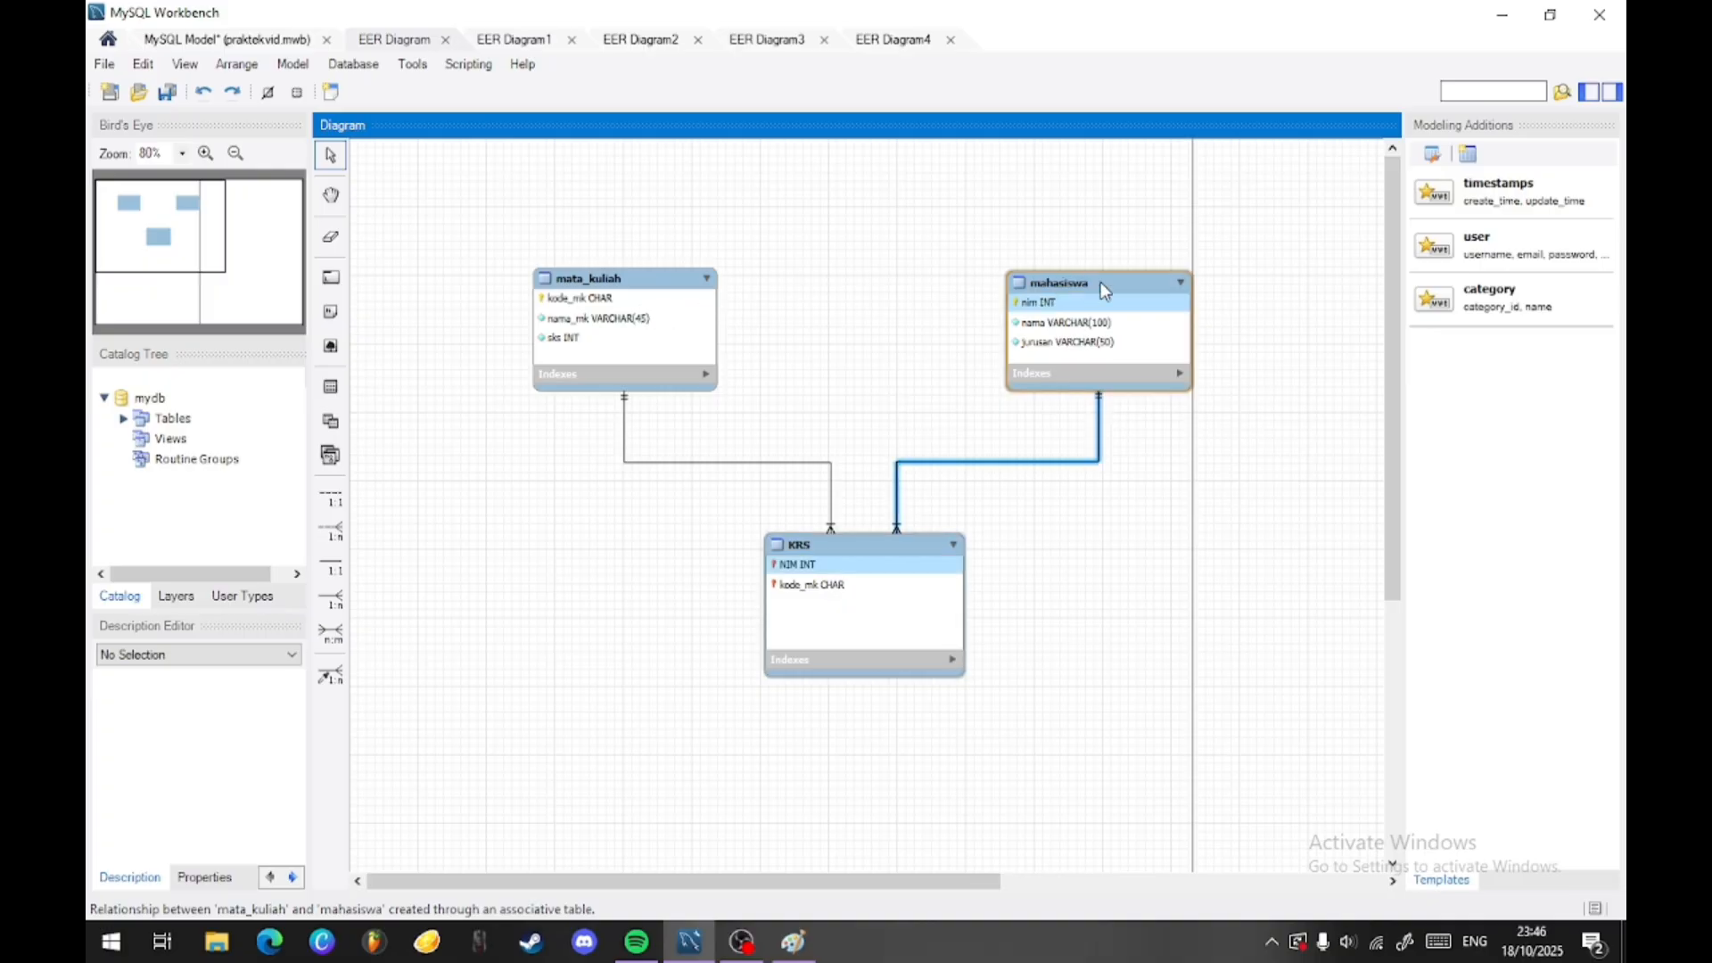
left_click(575, 284)
left_click_drag(1025, 282, 1022, 279)
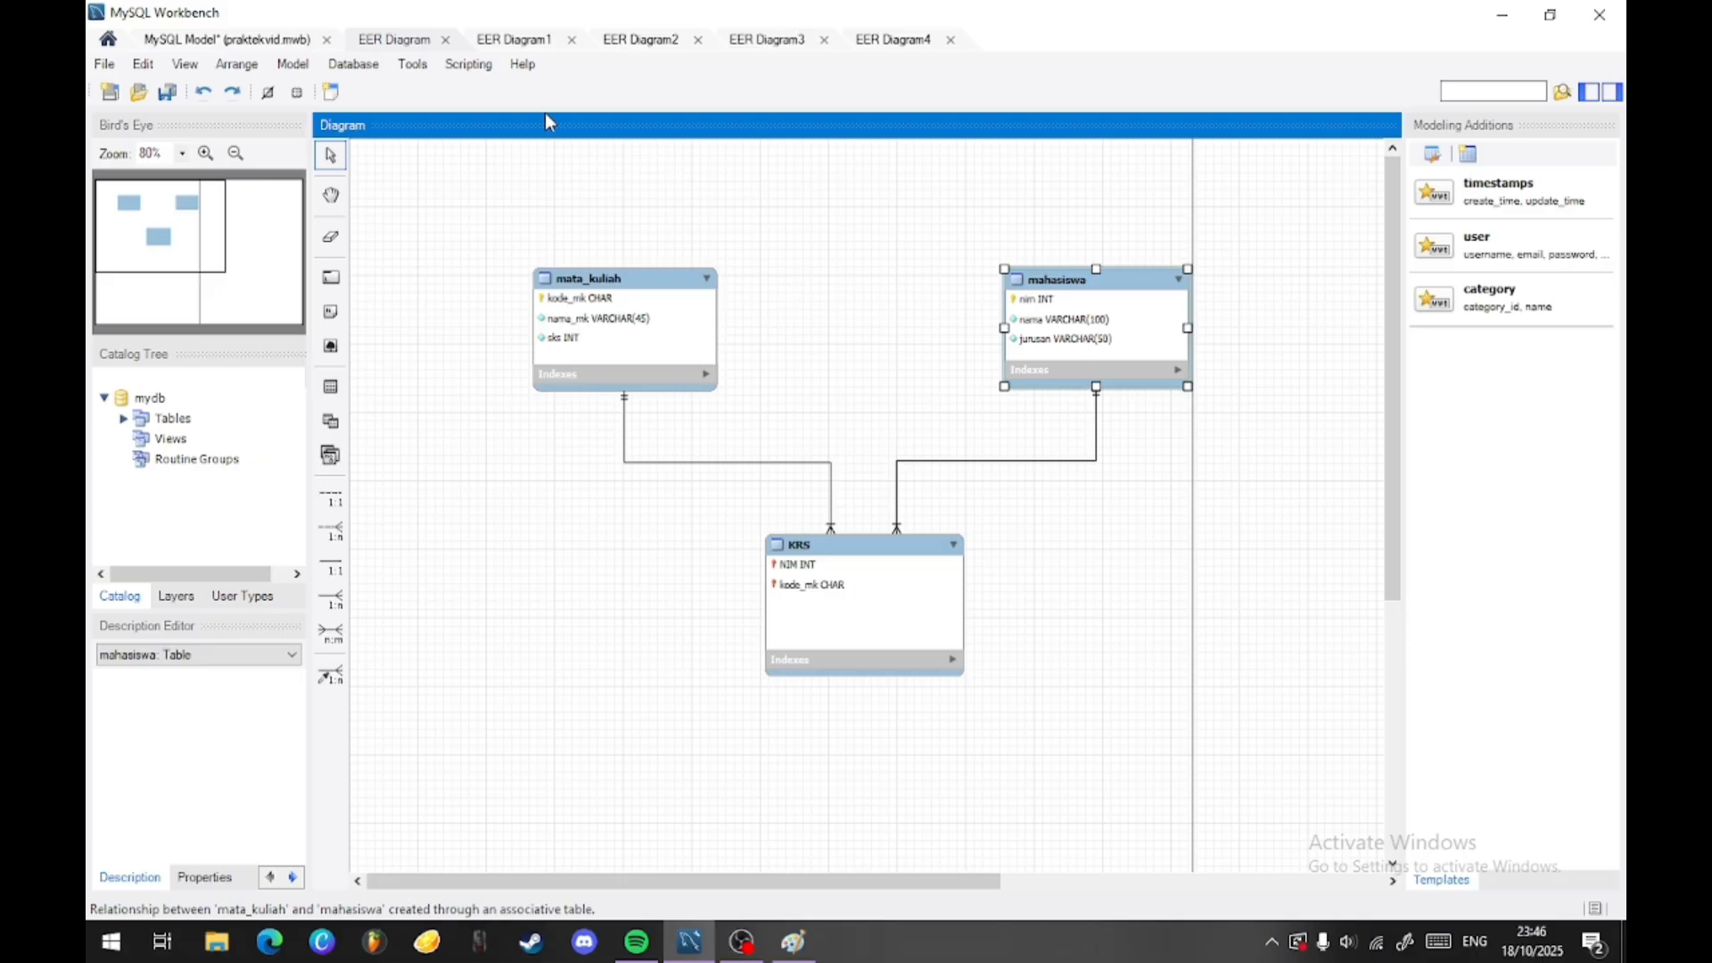
left_click(674, 305)
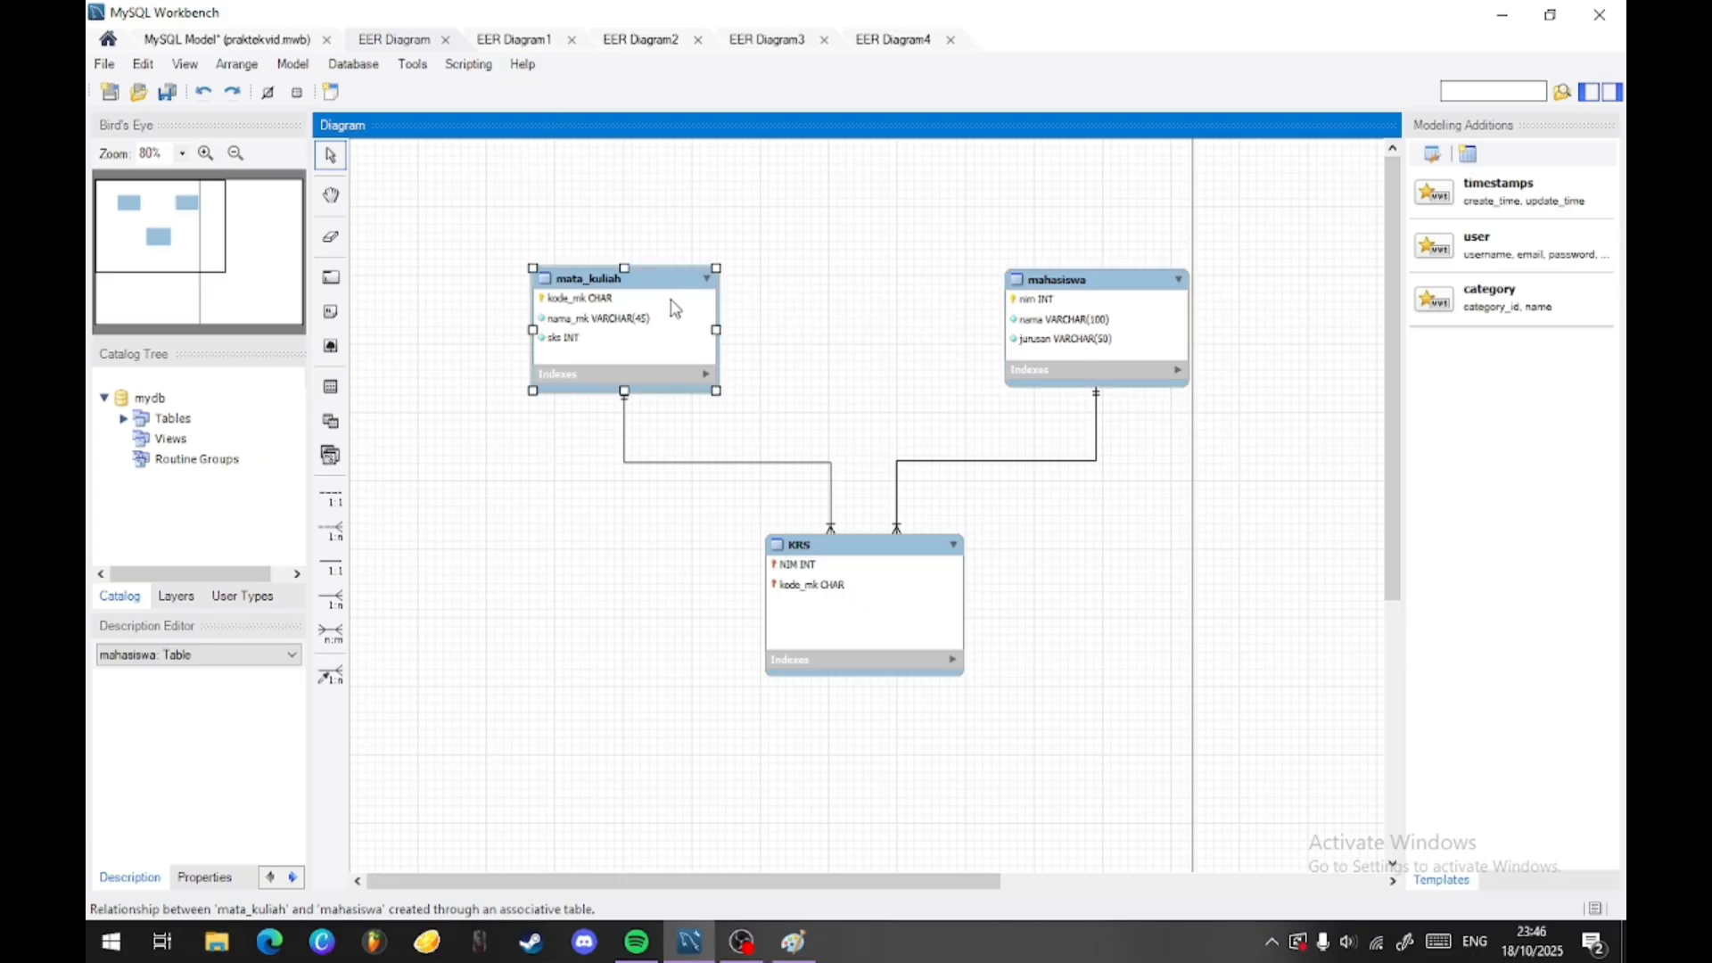
left_click_drag(1027, 382, 1025, 381)
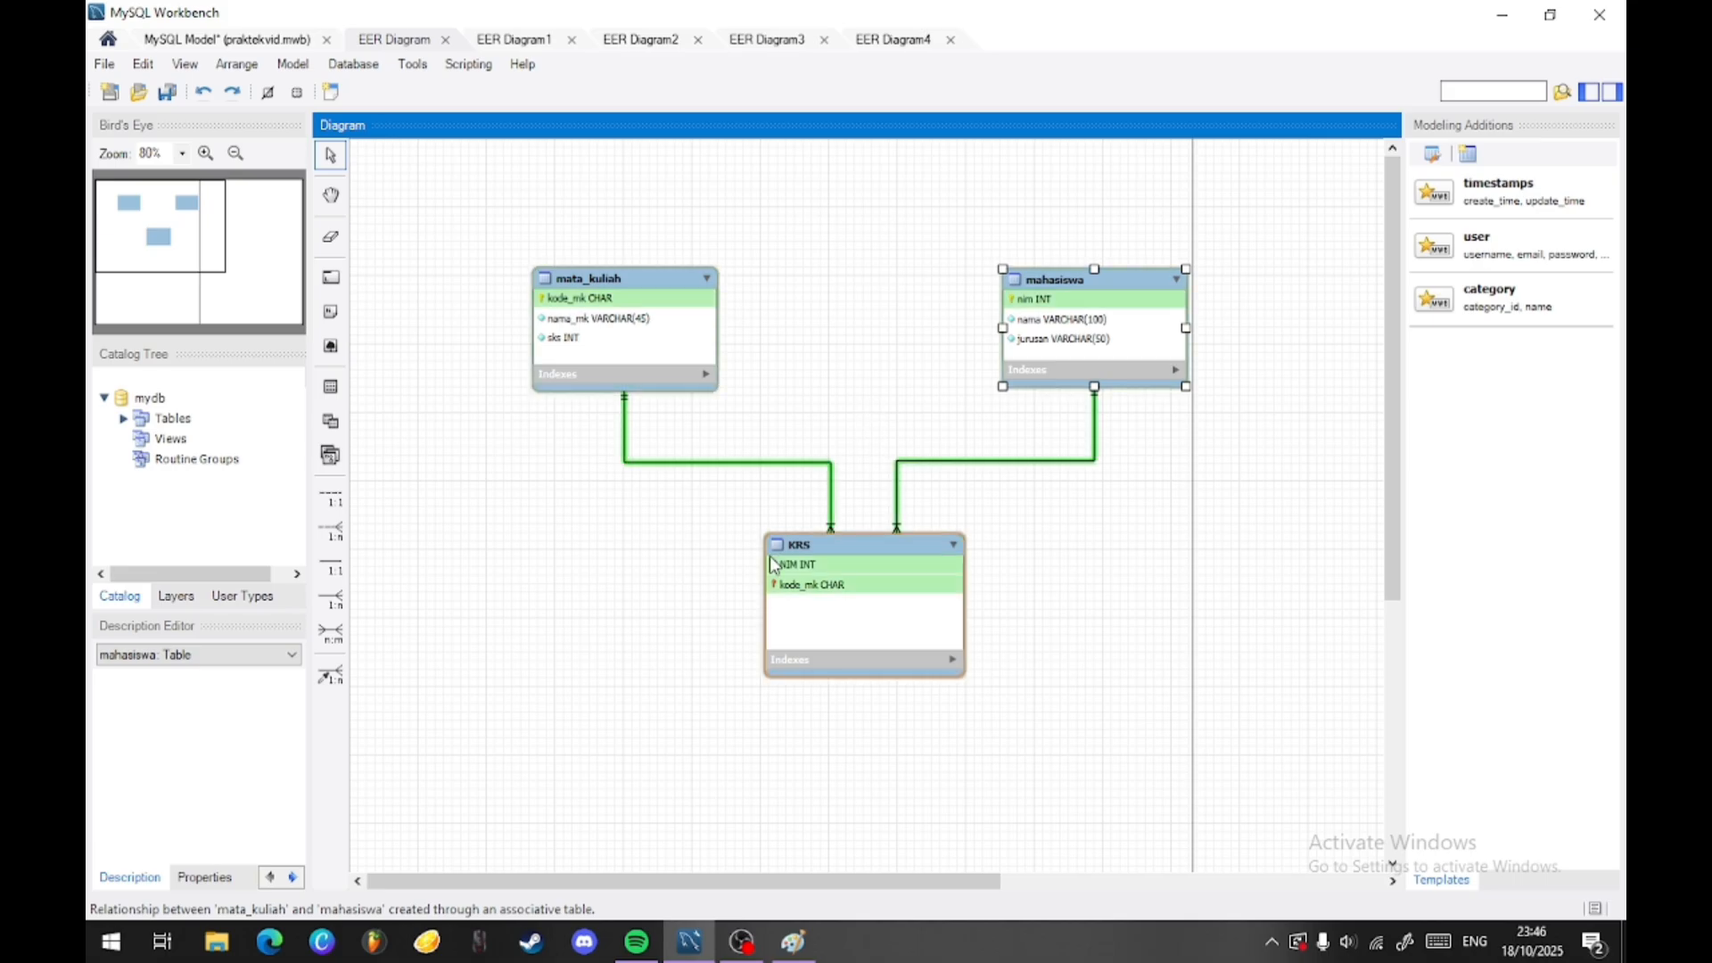
- Add a semester column of type INT to the KRS table and set it to Not Null
left_click(820, 563)
double_click(820, 563)
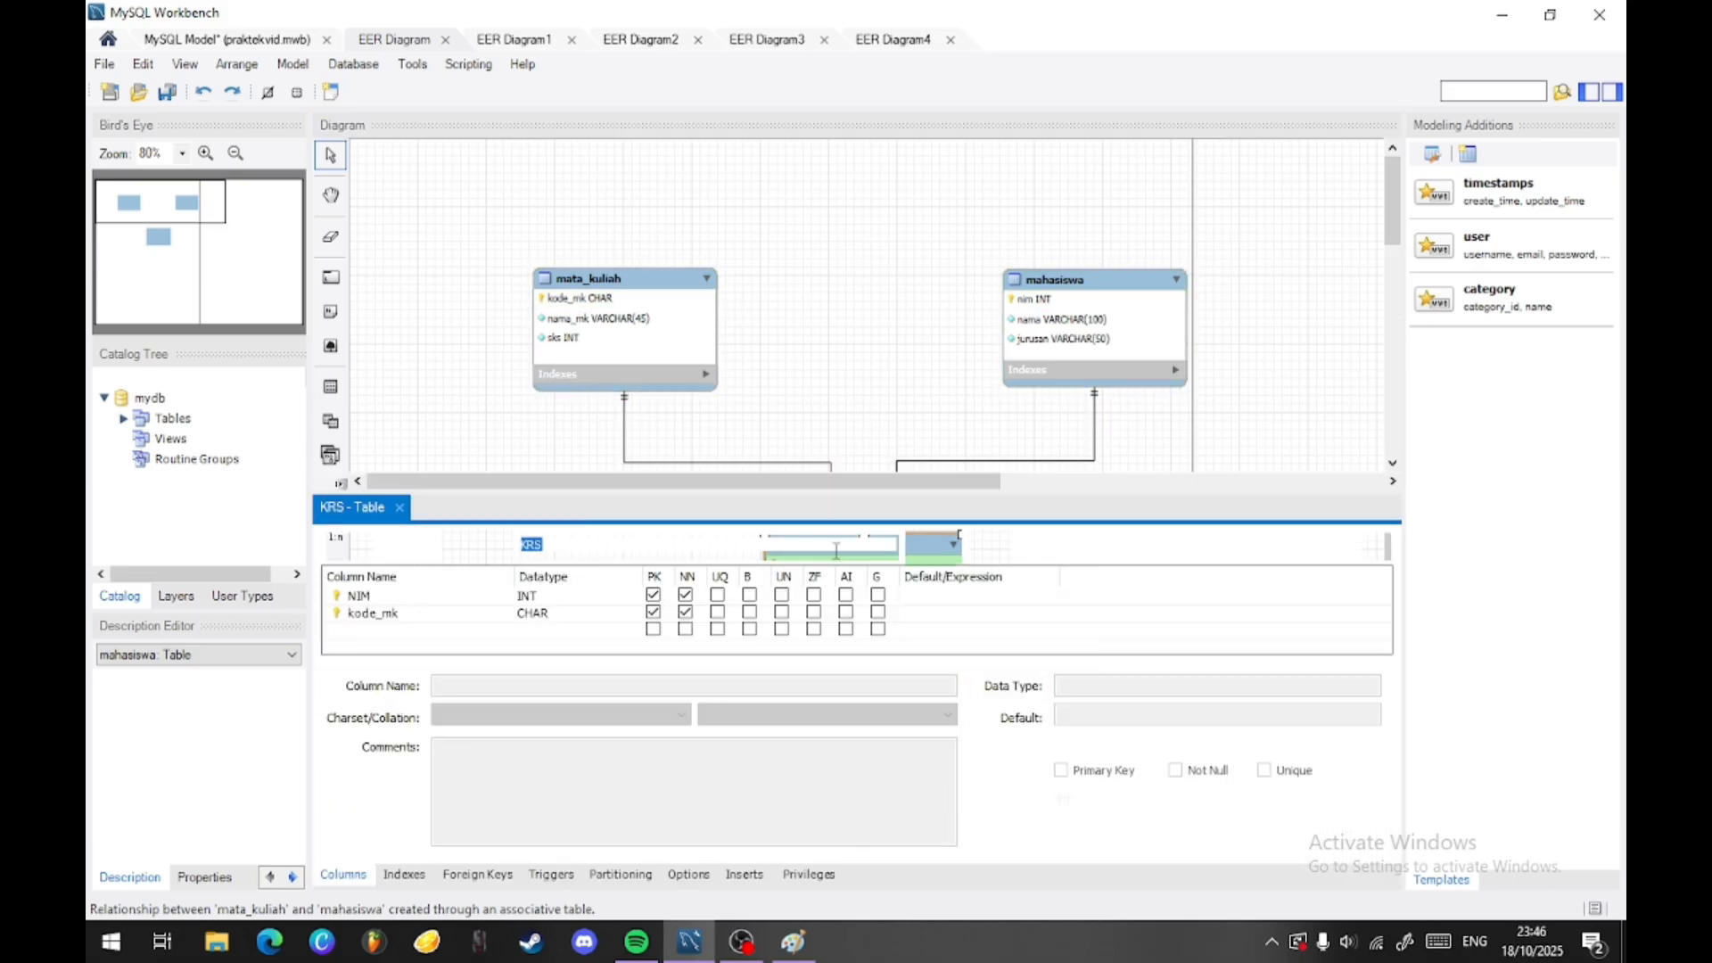
left_click(390, 628)
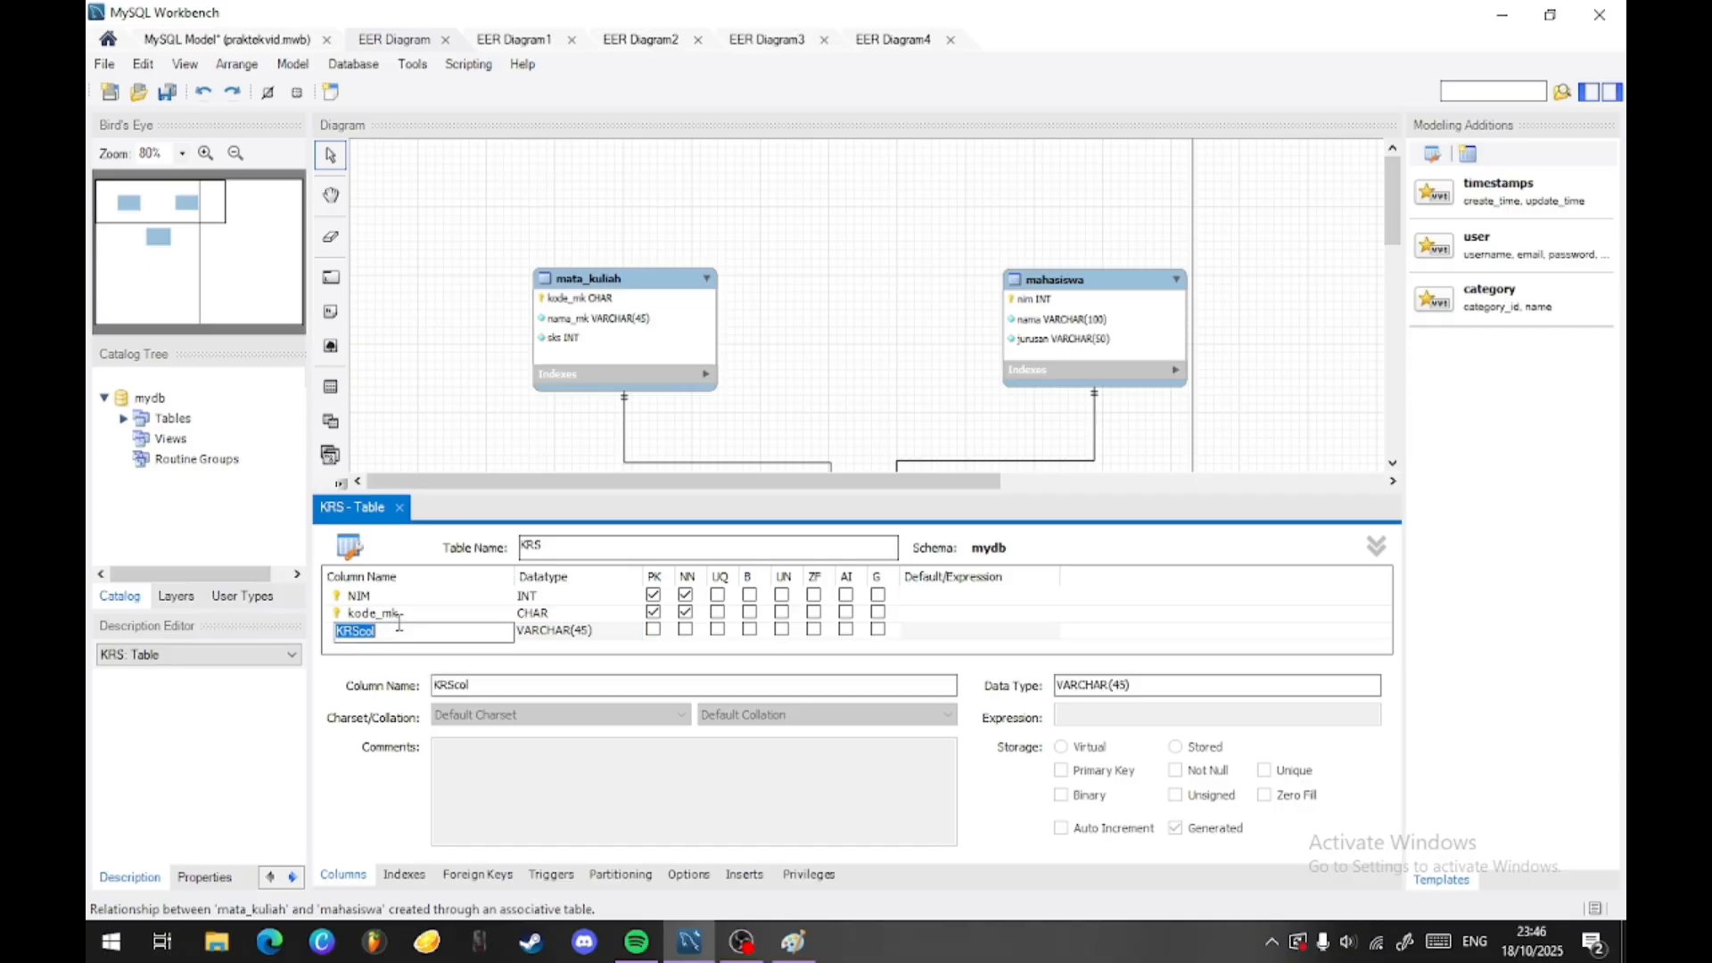
type("S")
left_click(585, 624)
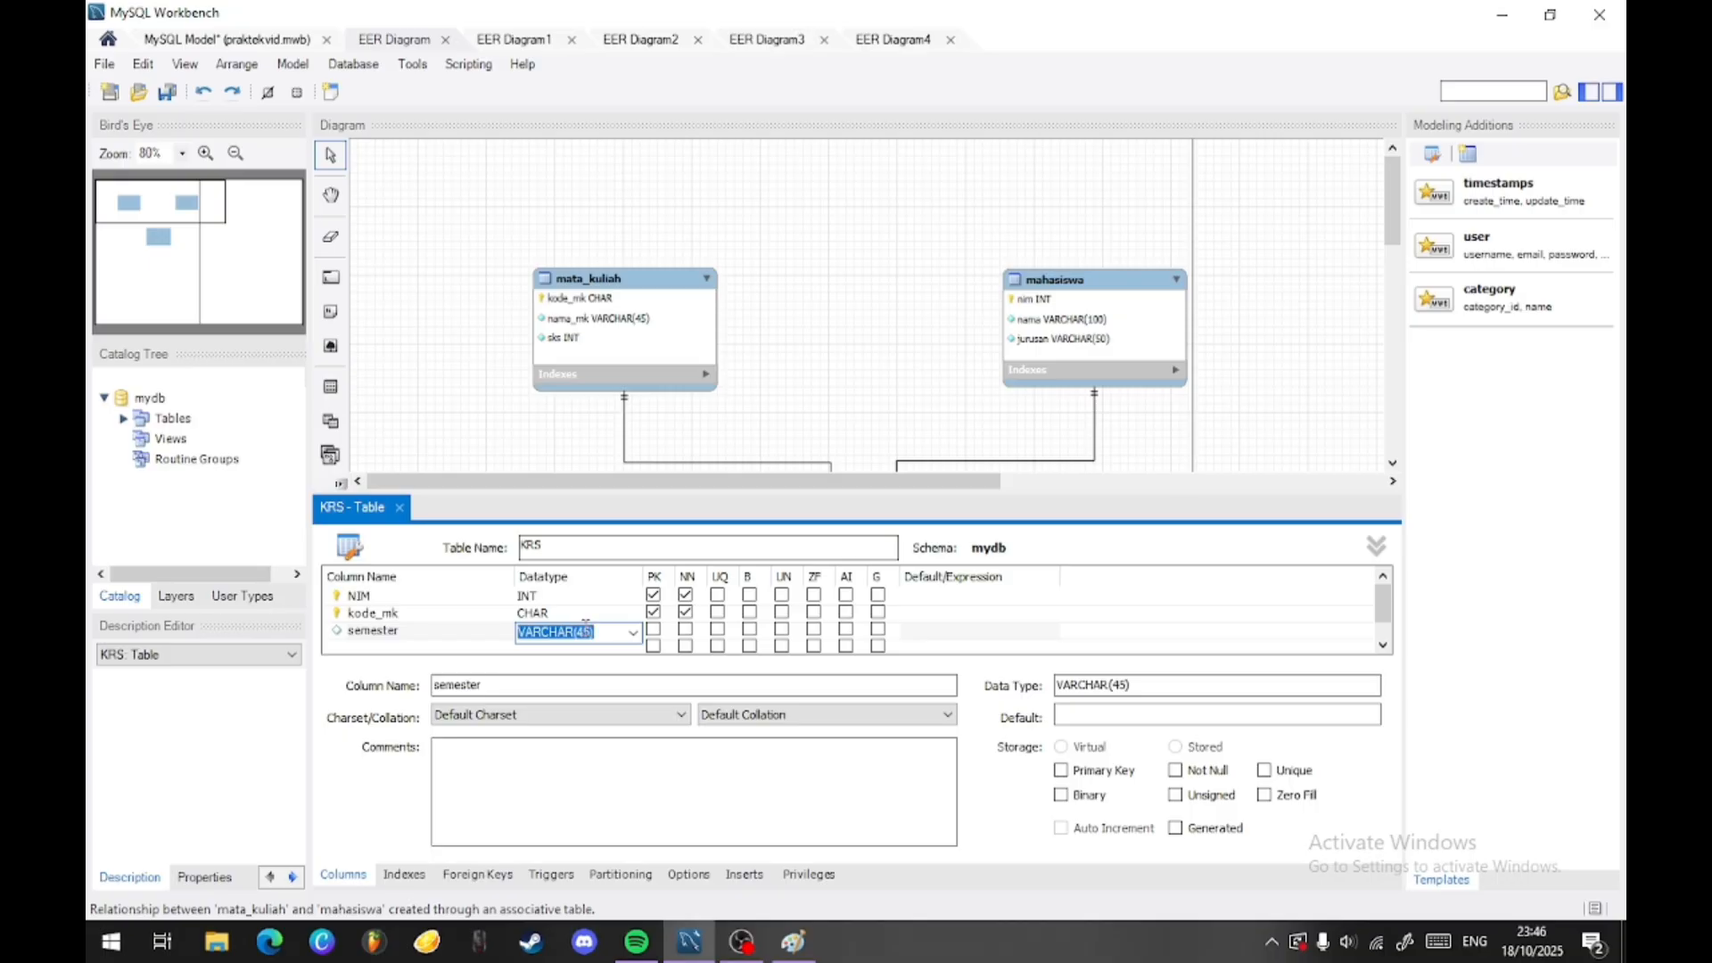
type("INT")
key("Return")
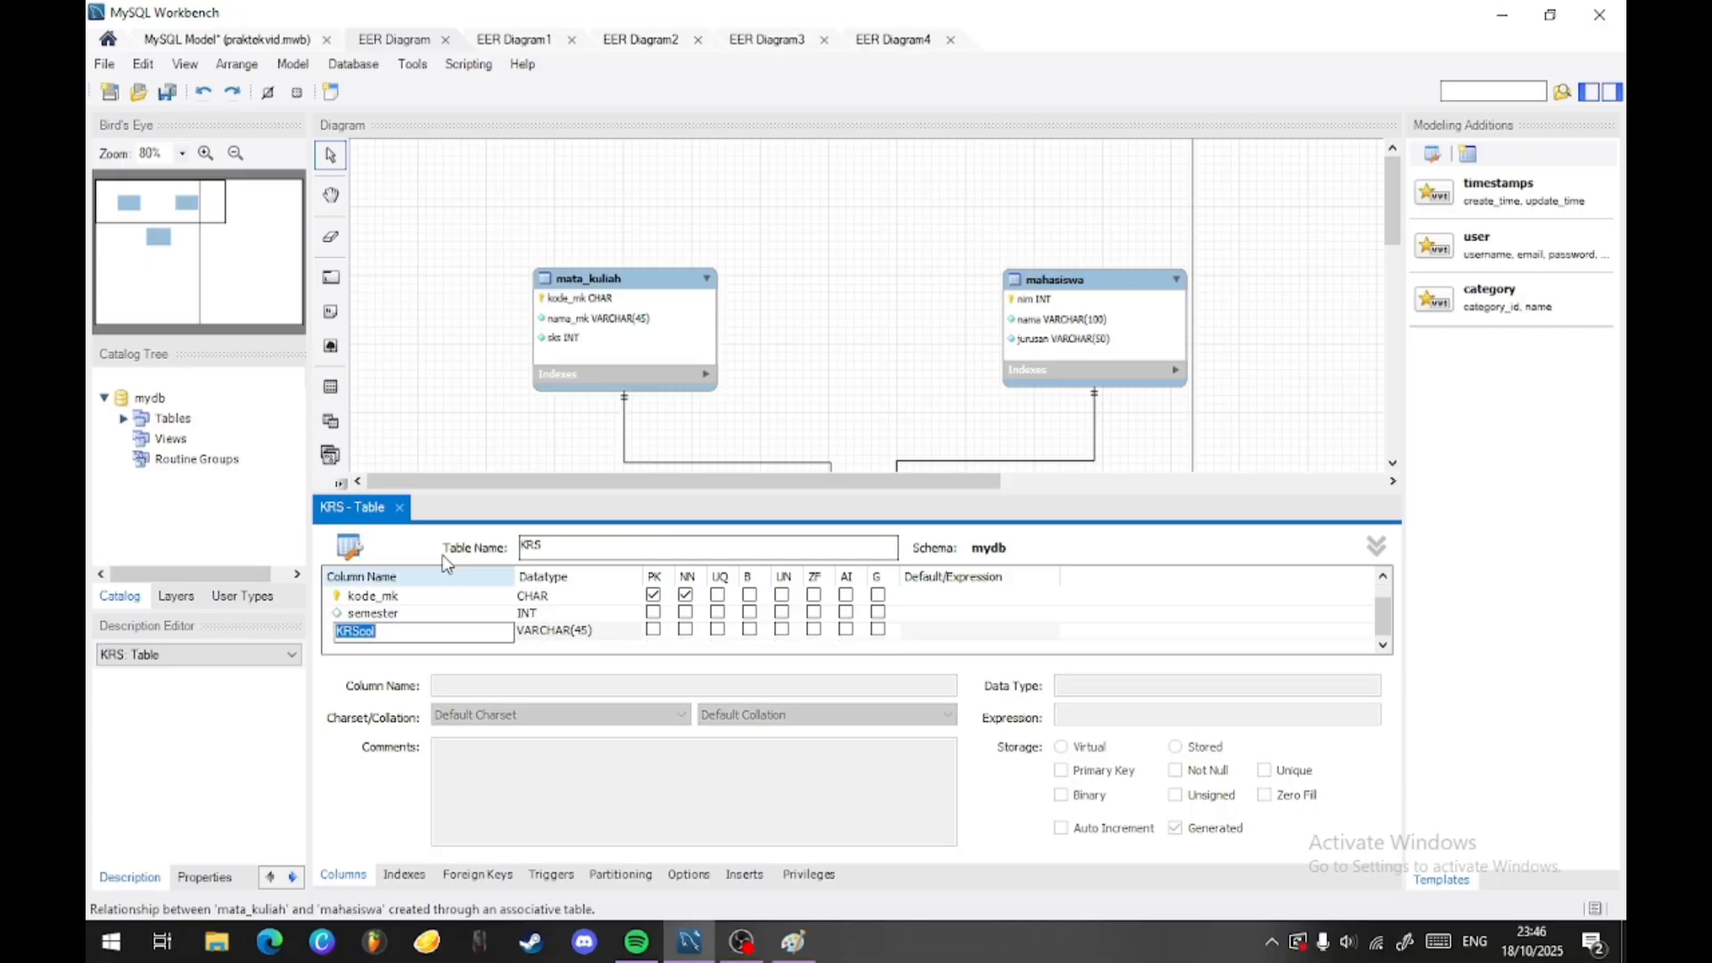
right_click(416, 625)
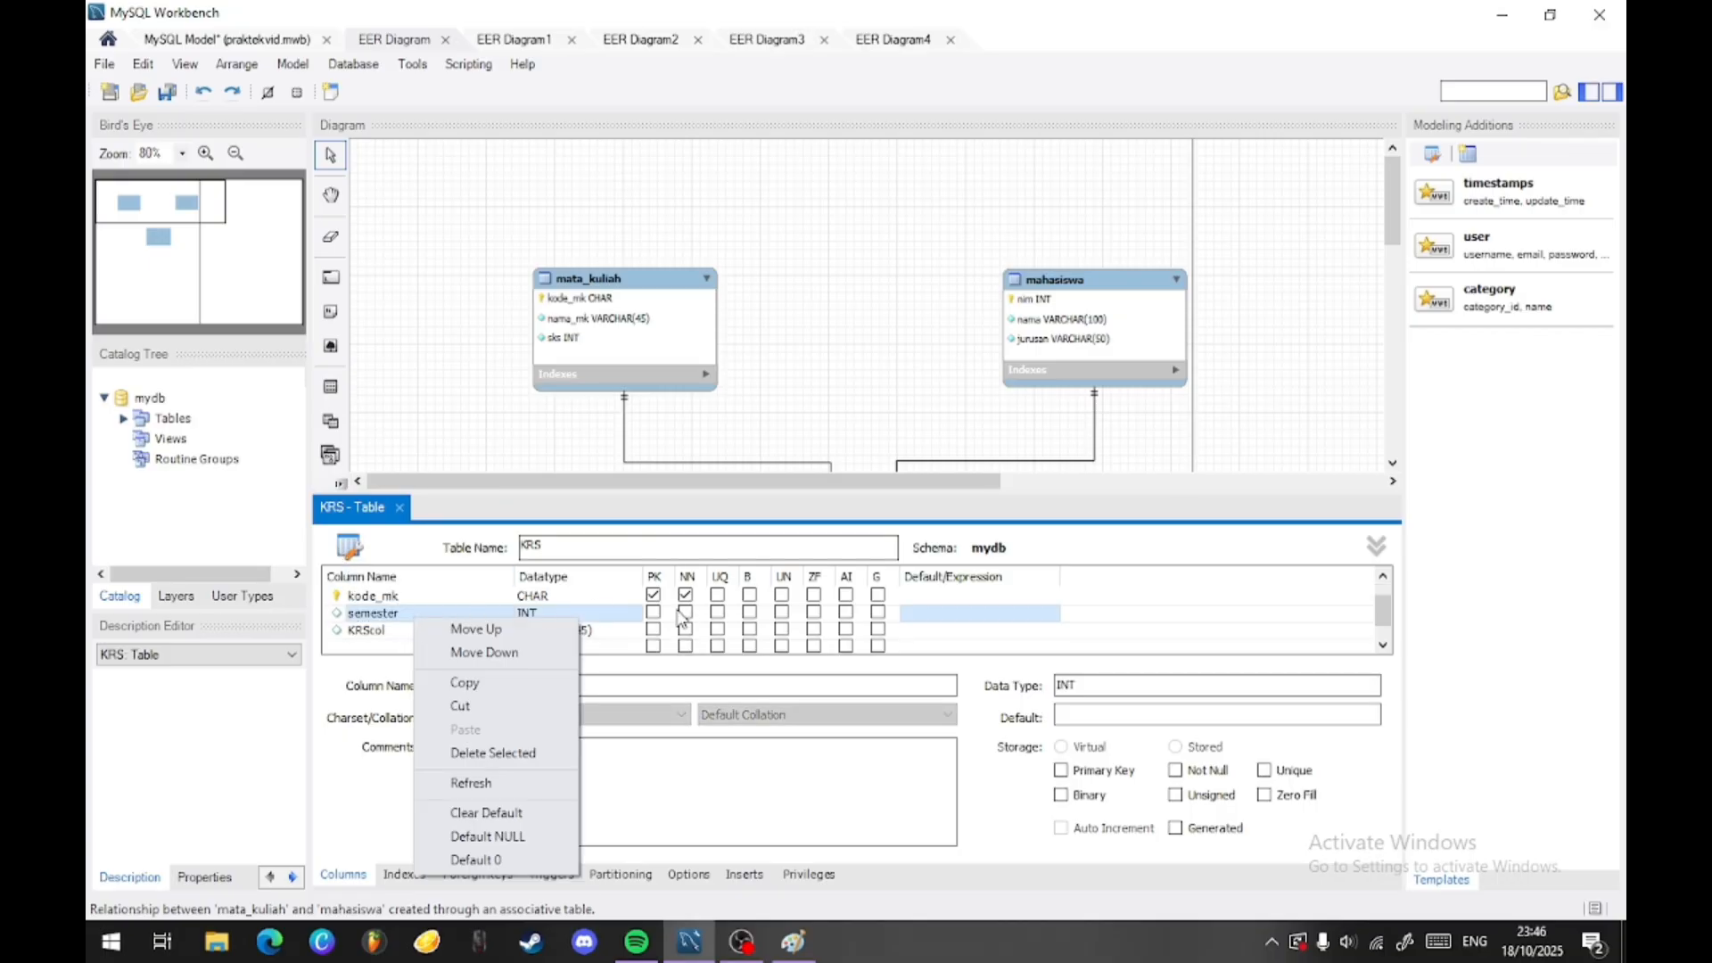
left_click(687, 613)
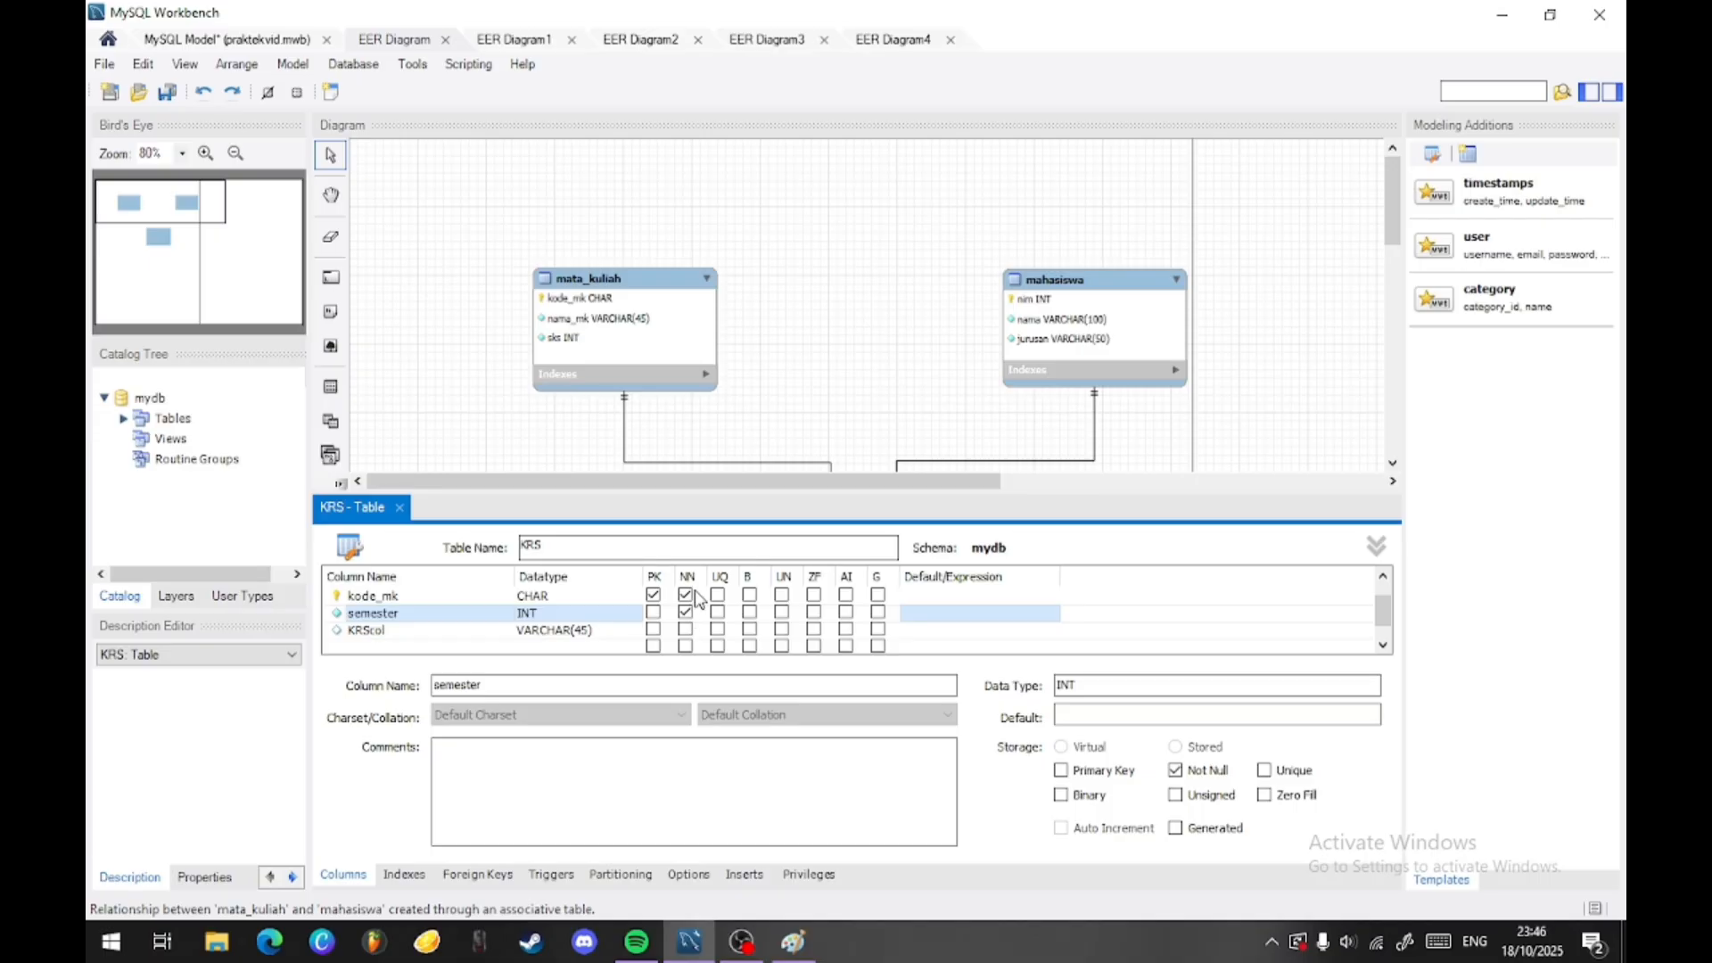
- Delete the surplus VARCHAR(45) column below semester in the KRS table
left_click(438, 631)
left_click(437, 632)
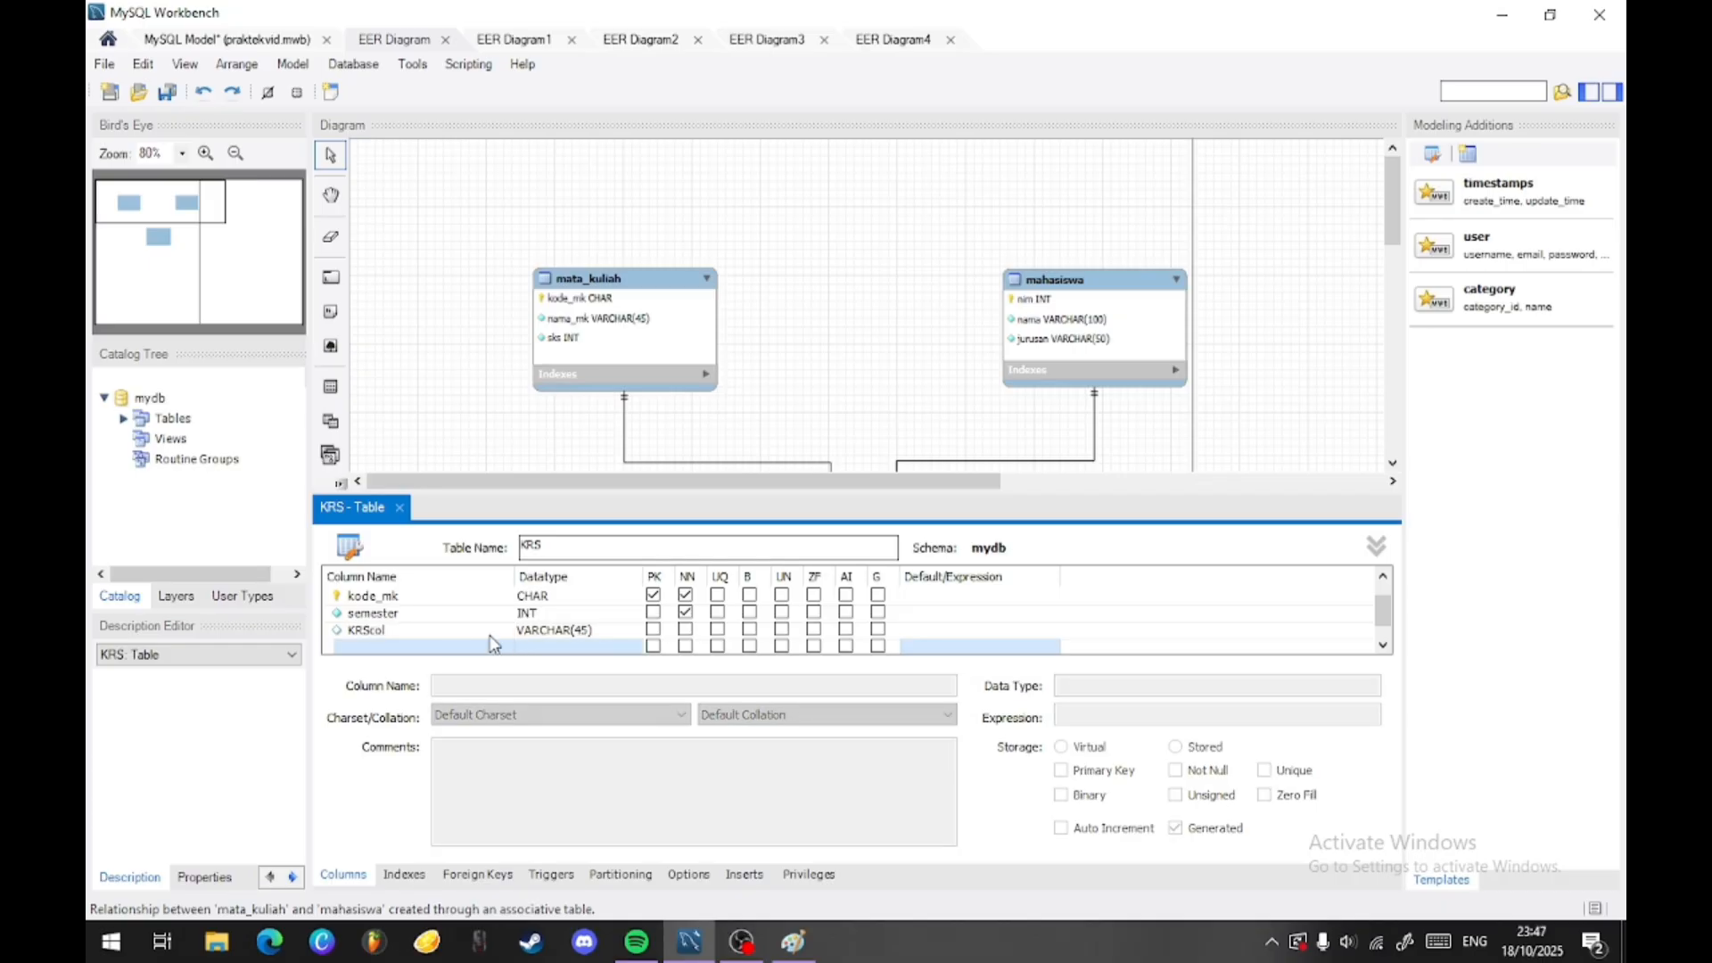
right_click(459, 631)
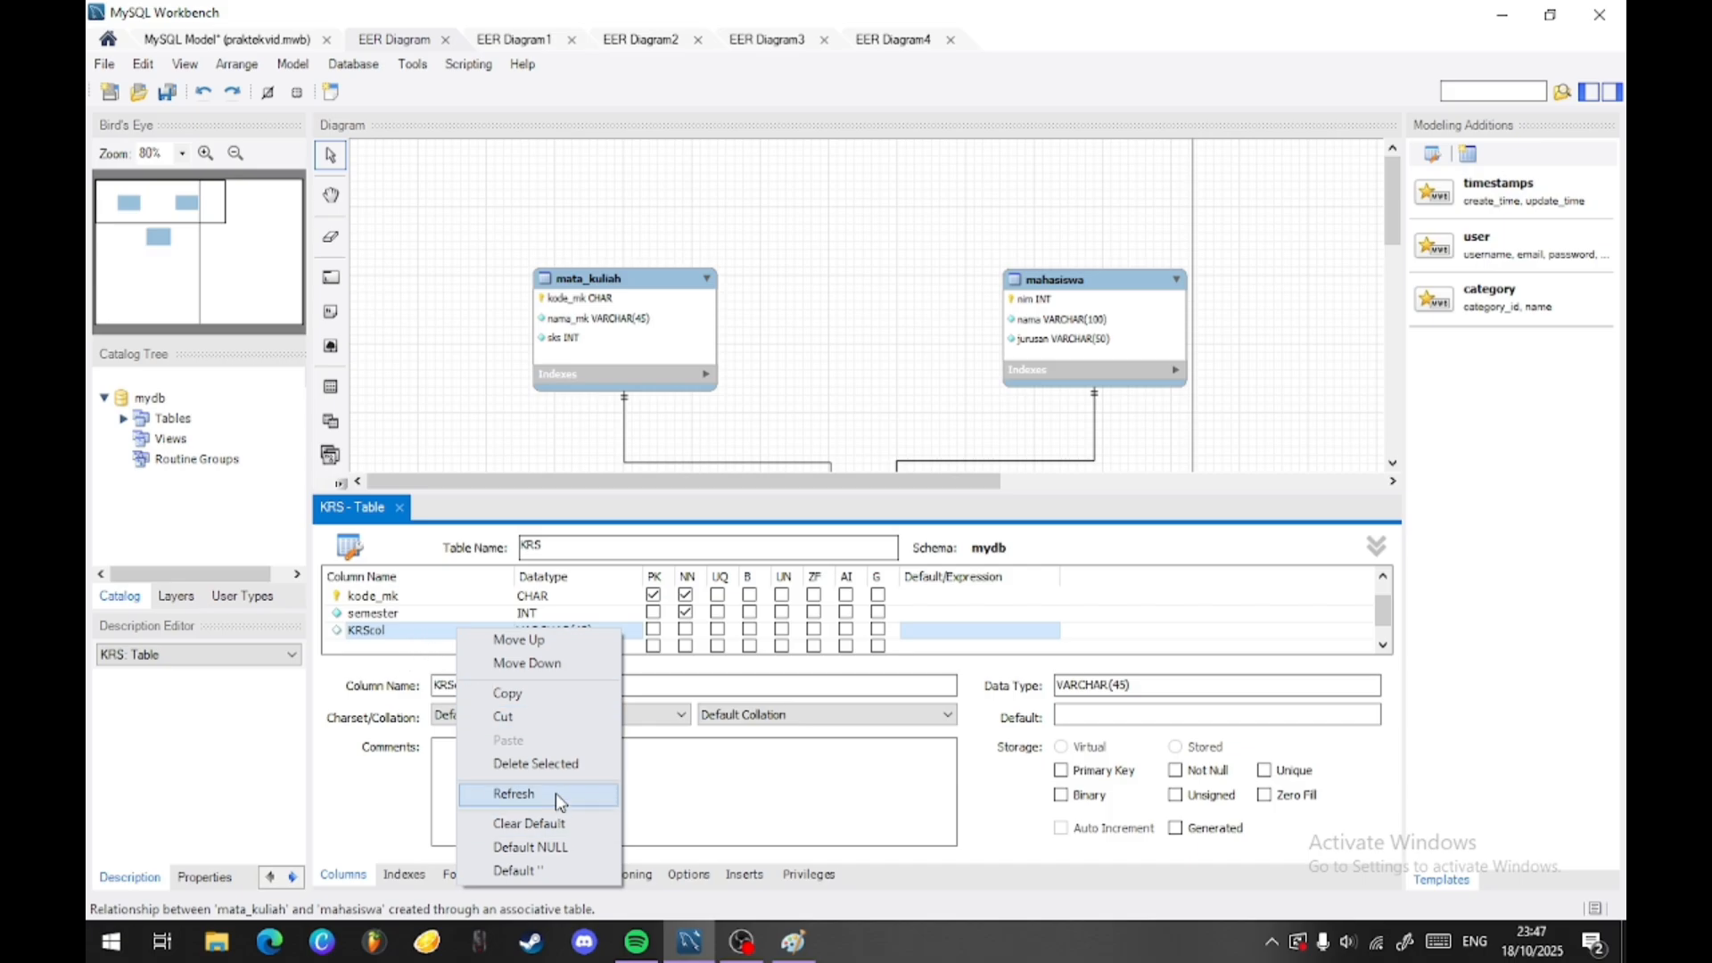
left_click(566, 763)
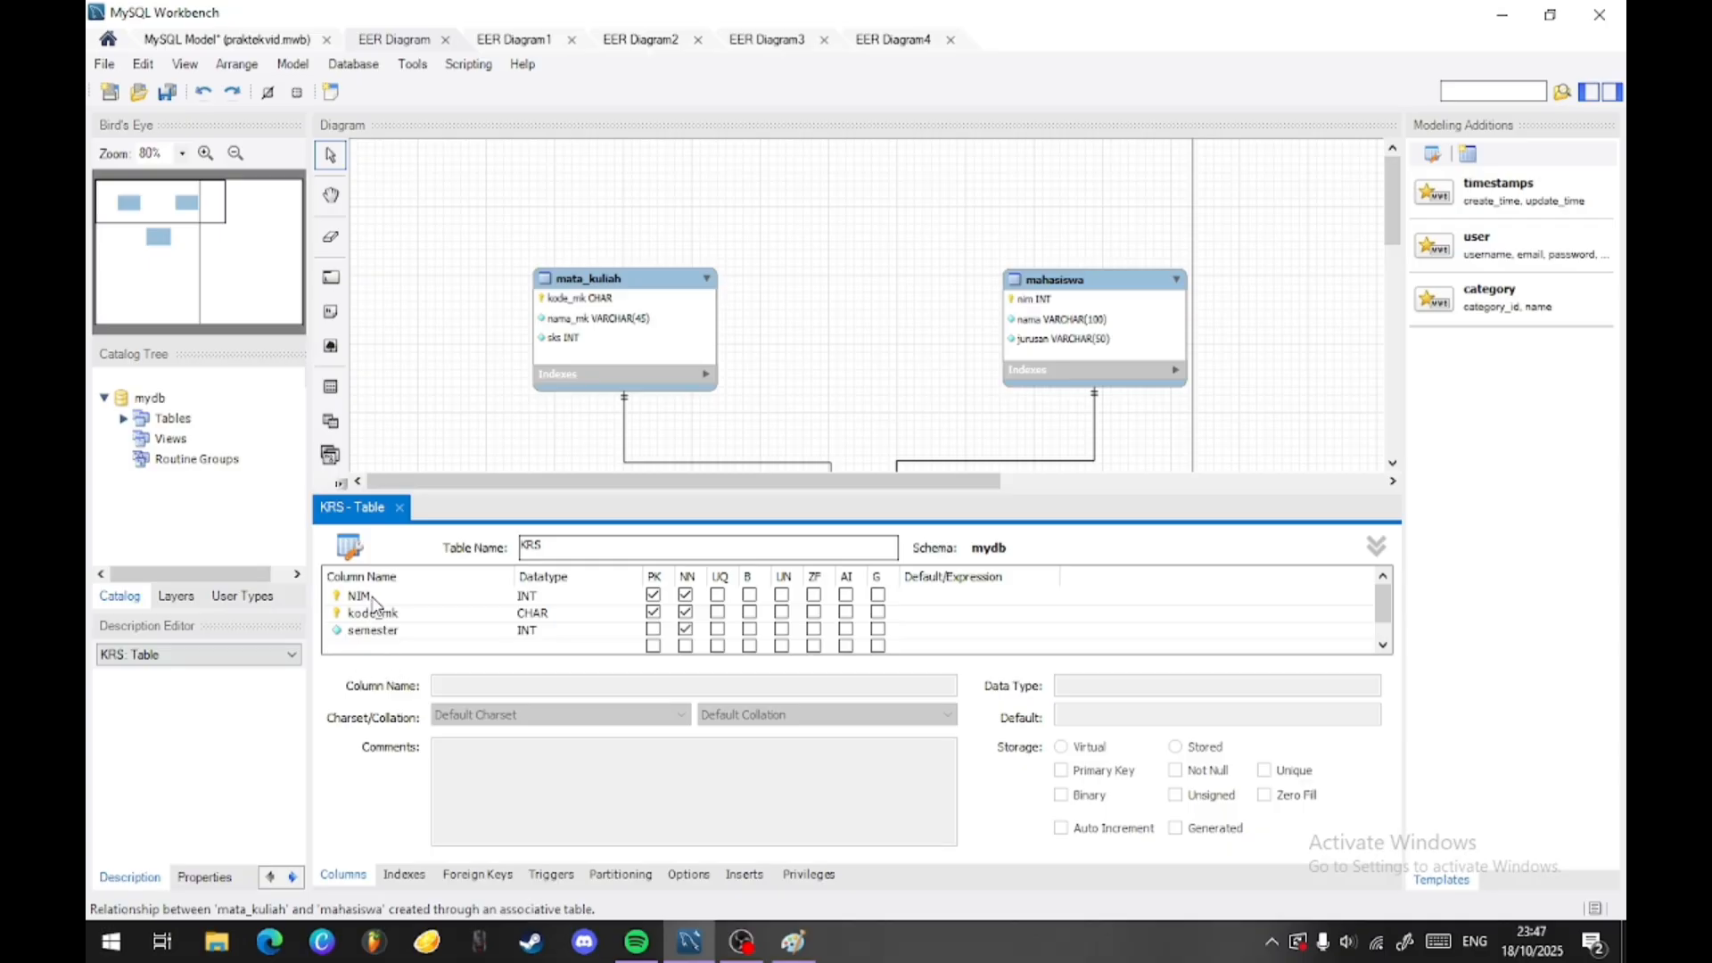
- Examine the KRS table's columns and its relationships to mata_kuliah and mahasiswa in the diagram
left_click(816, 357)
scroll(865, 352, "down", 3)
scroll(891, 382, "down", 2)
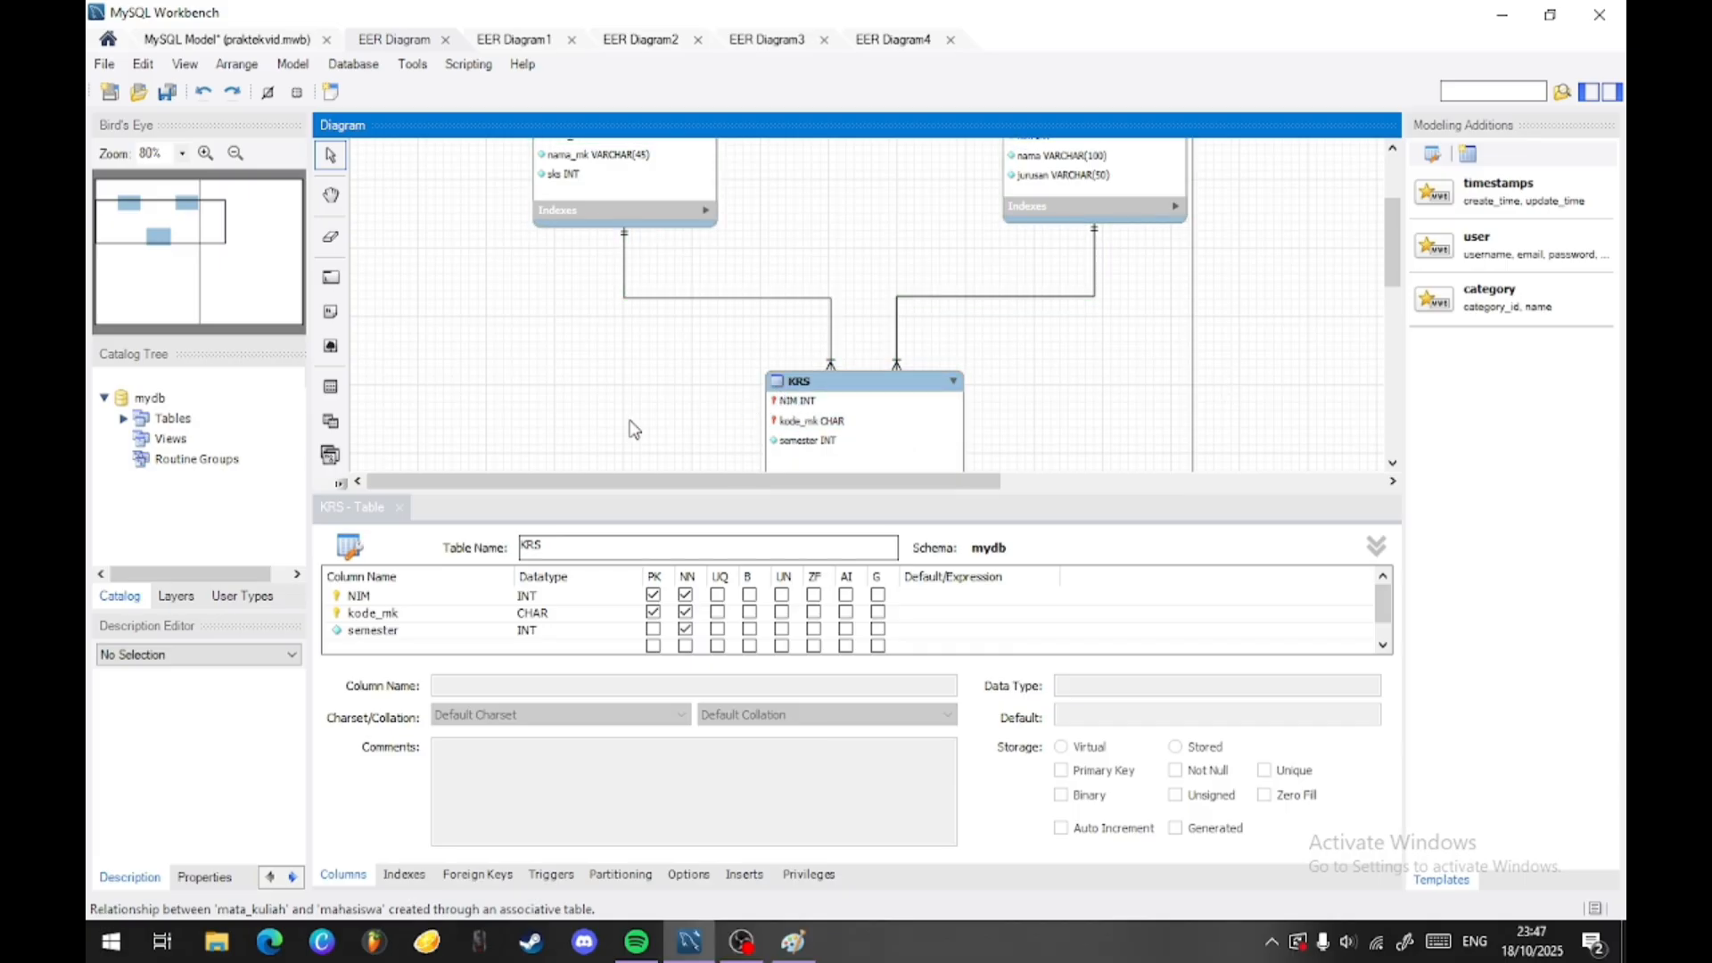
scroll(831, 389, "up", 1)
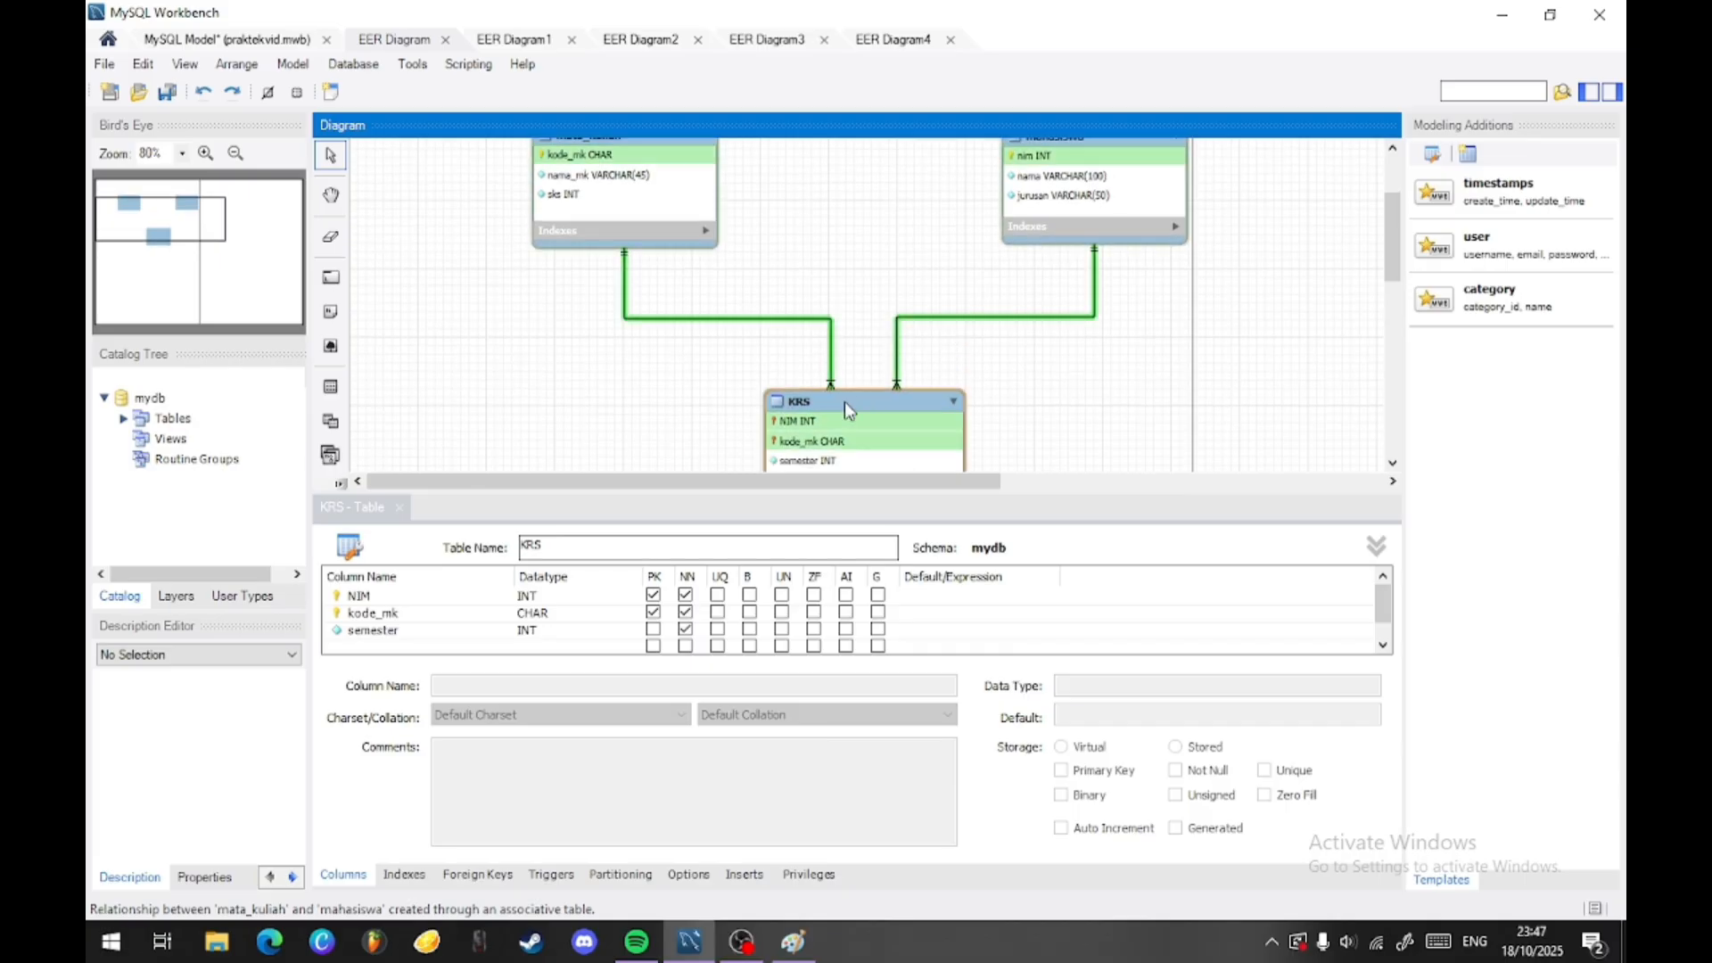
right_click(792, 426)
key("Escape")
scroll(610, 268, "up", 1)
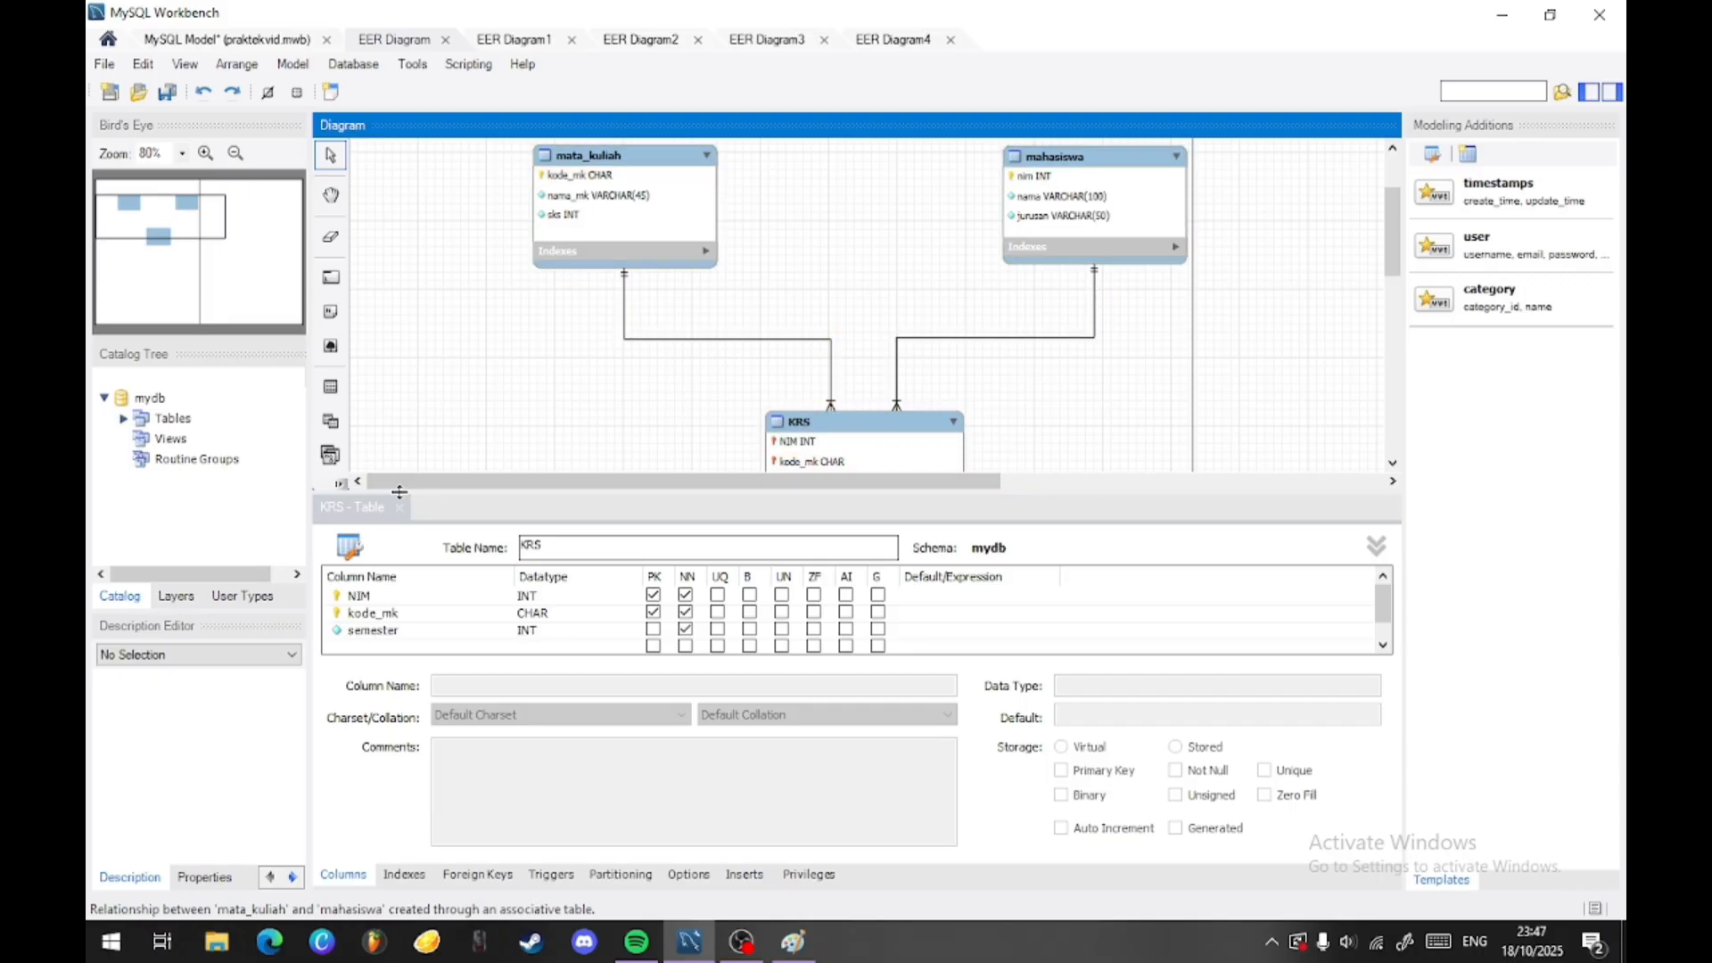
- Show EER Diagram1 and reposition the siswa and ekskul tables side by side, leaving a wide gap between them
left_click(517, 43)
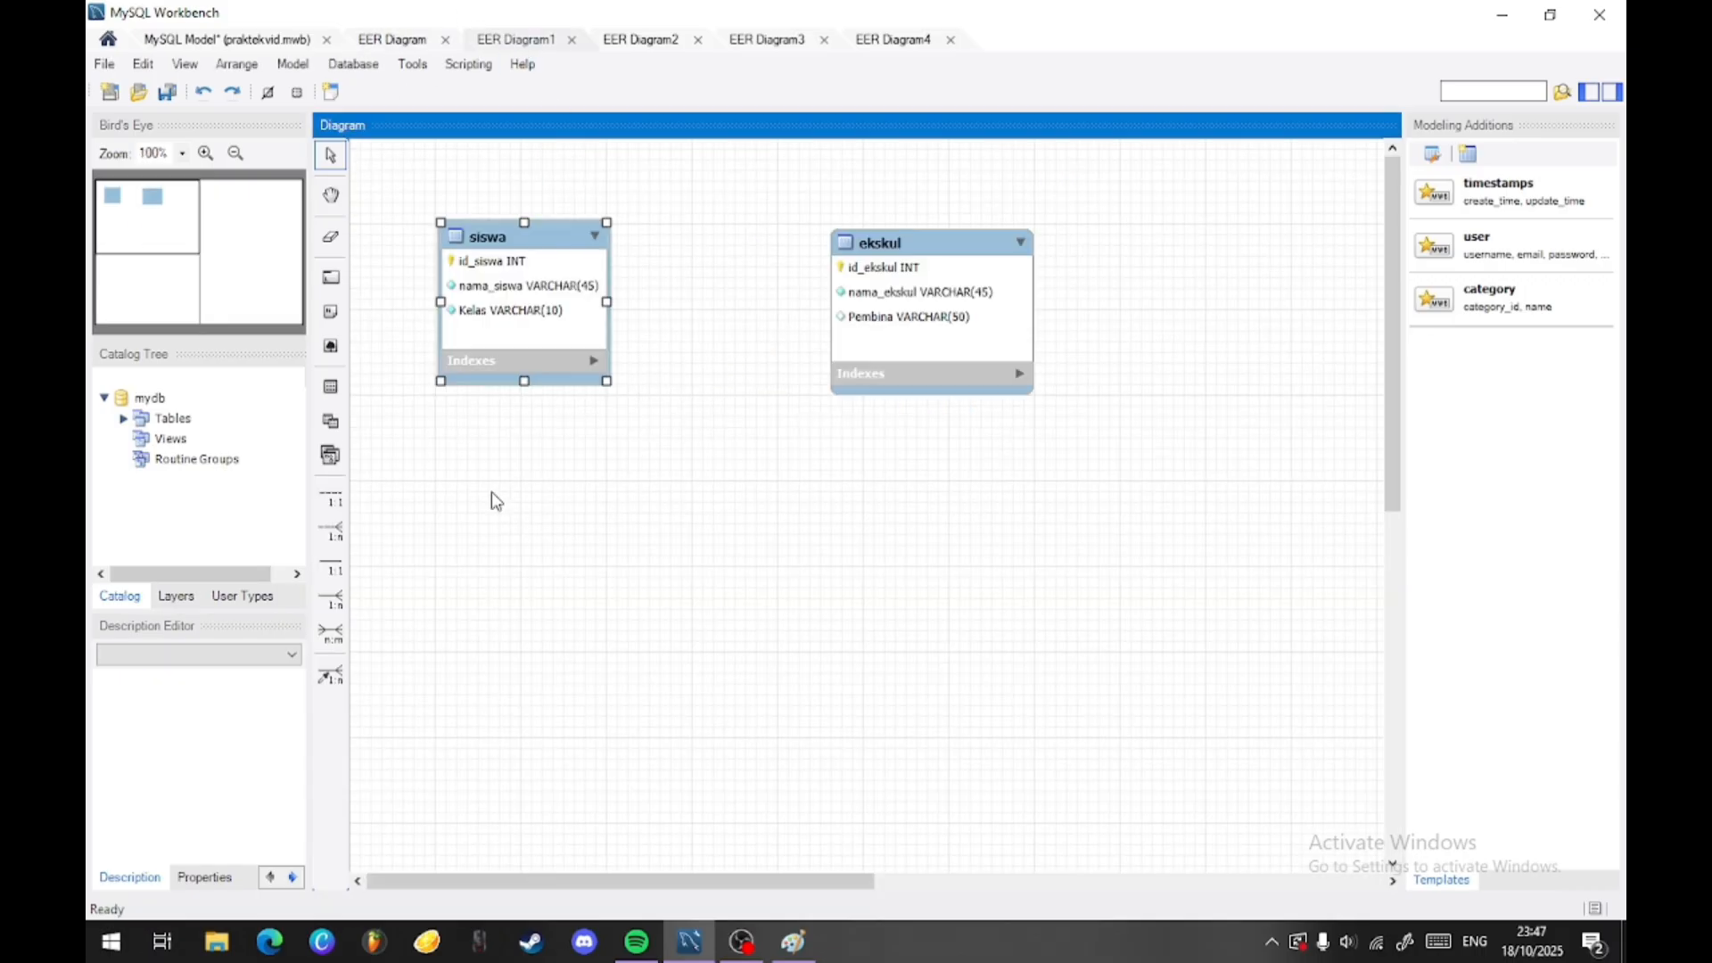
left_click_drag(519, 282, 571, 356)
left_click_drag(836, 324, 917, 399)
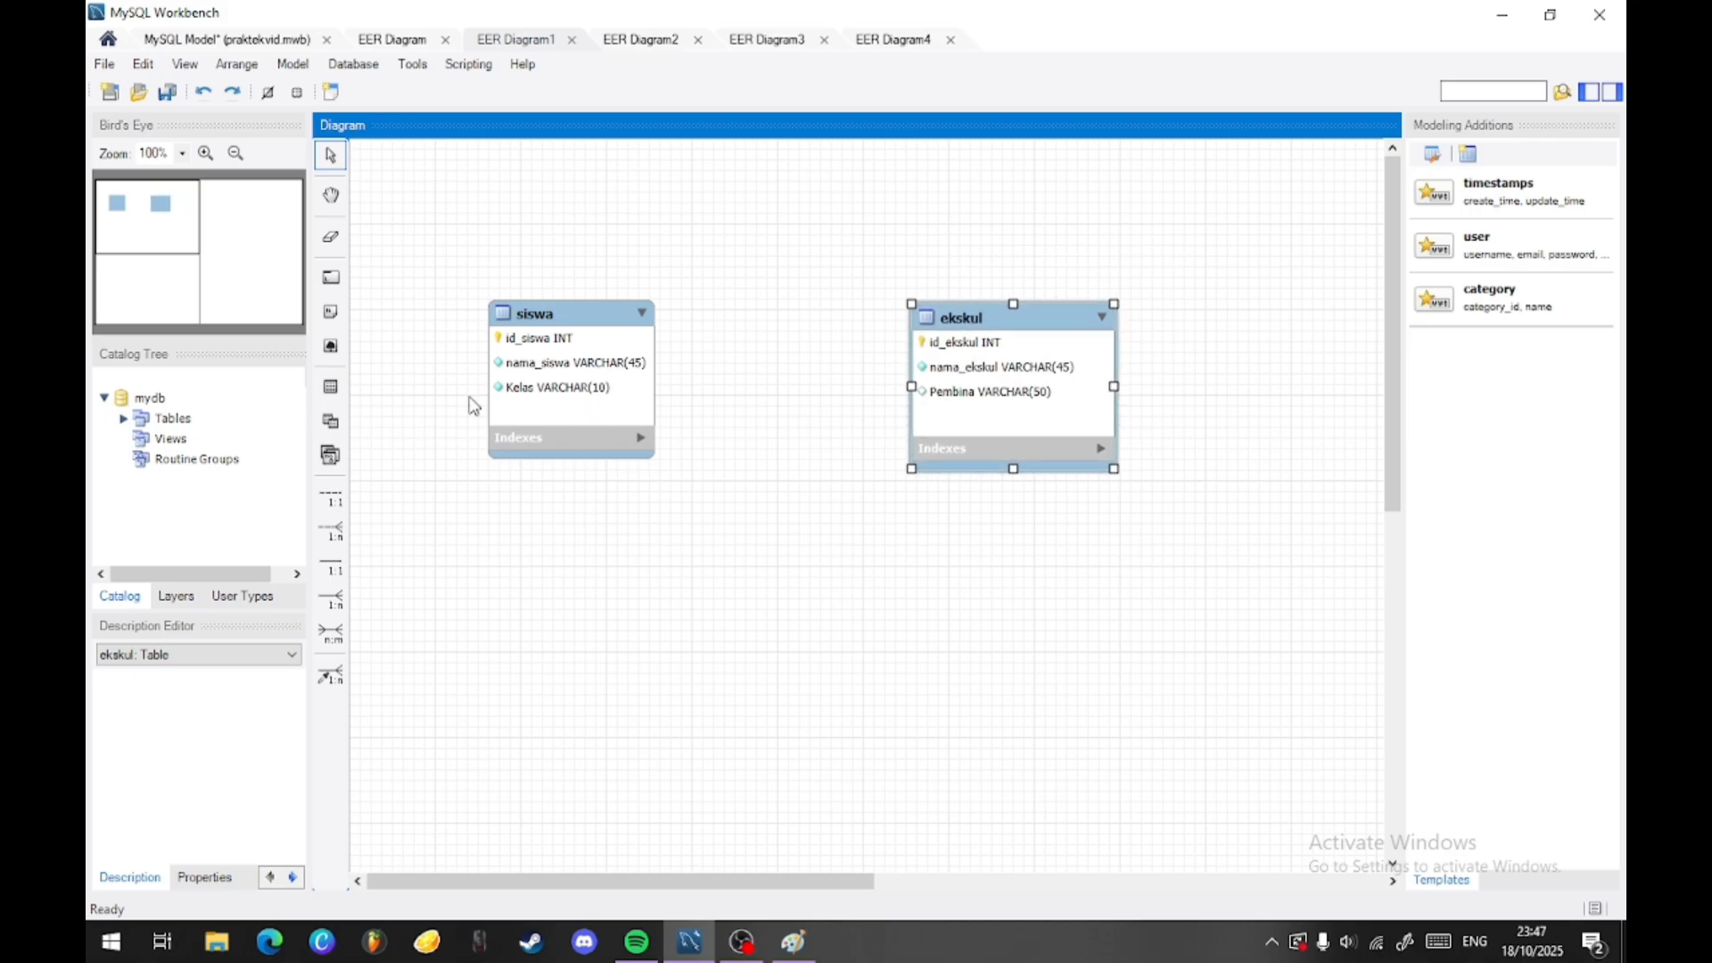
left_click(564, 356)
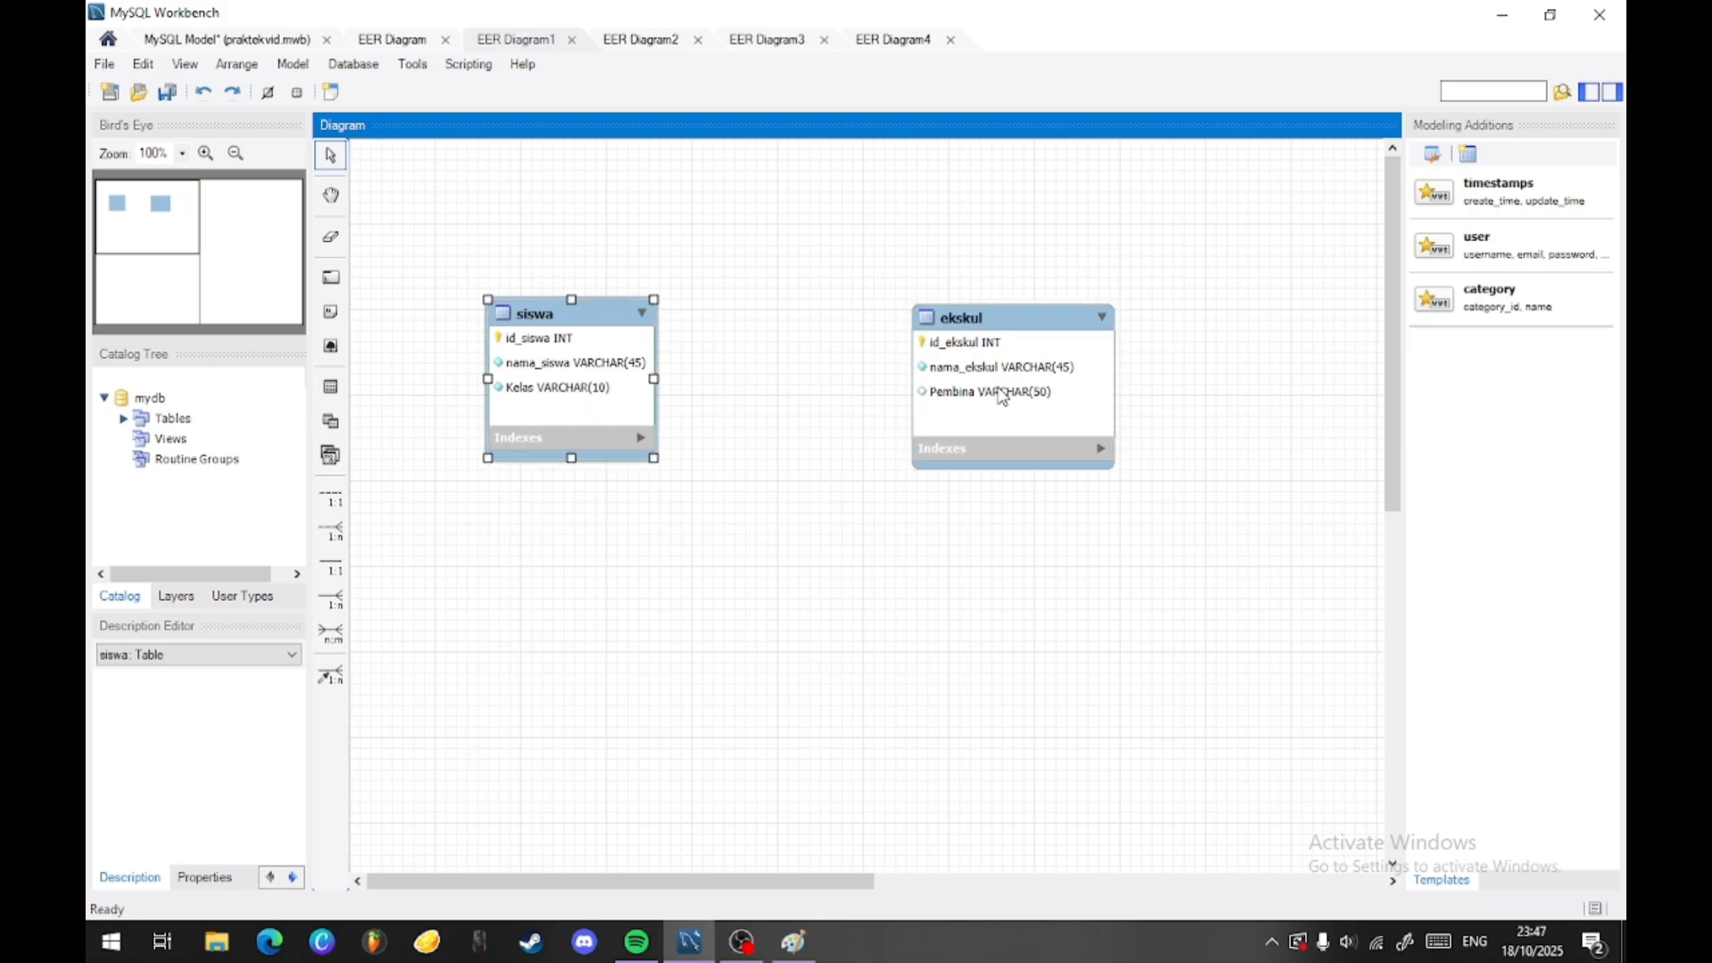
left_click(1028, 357)
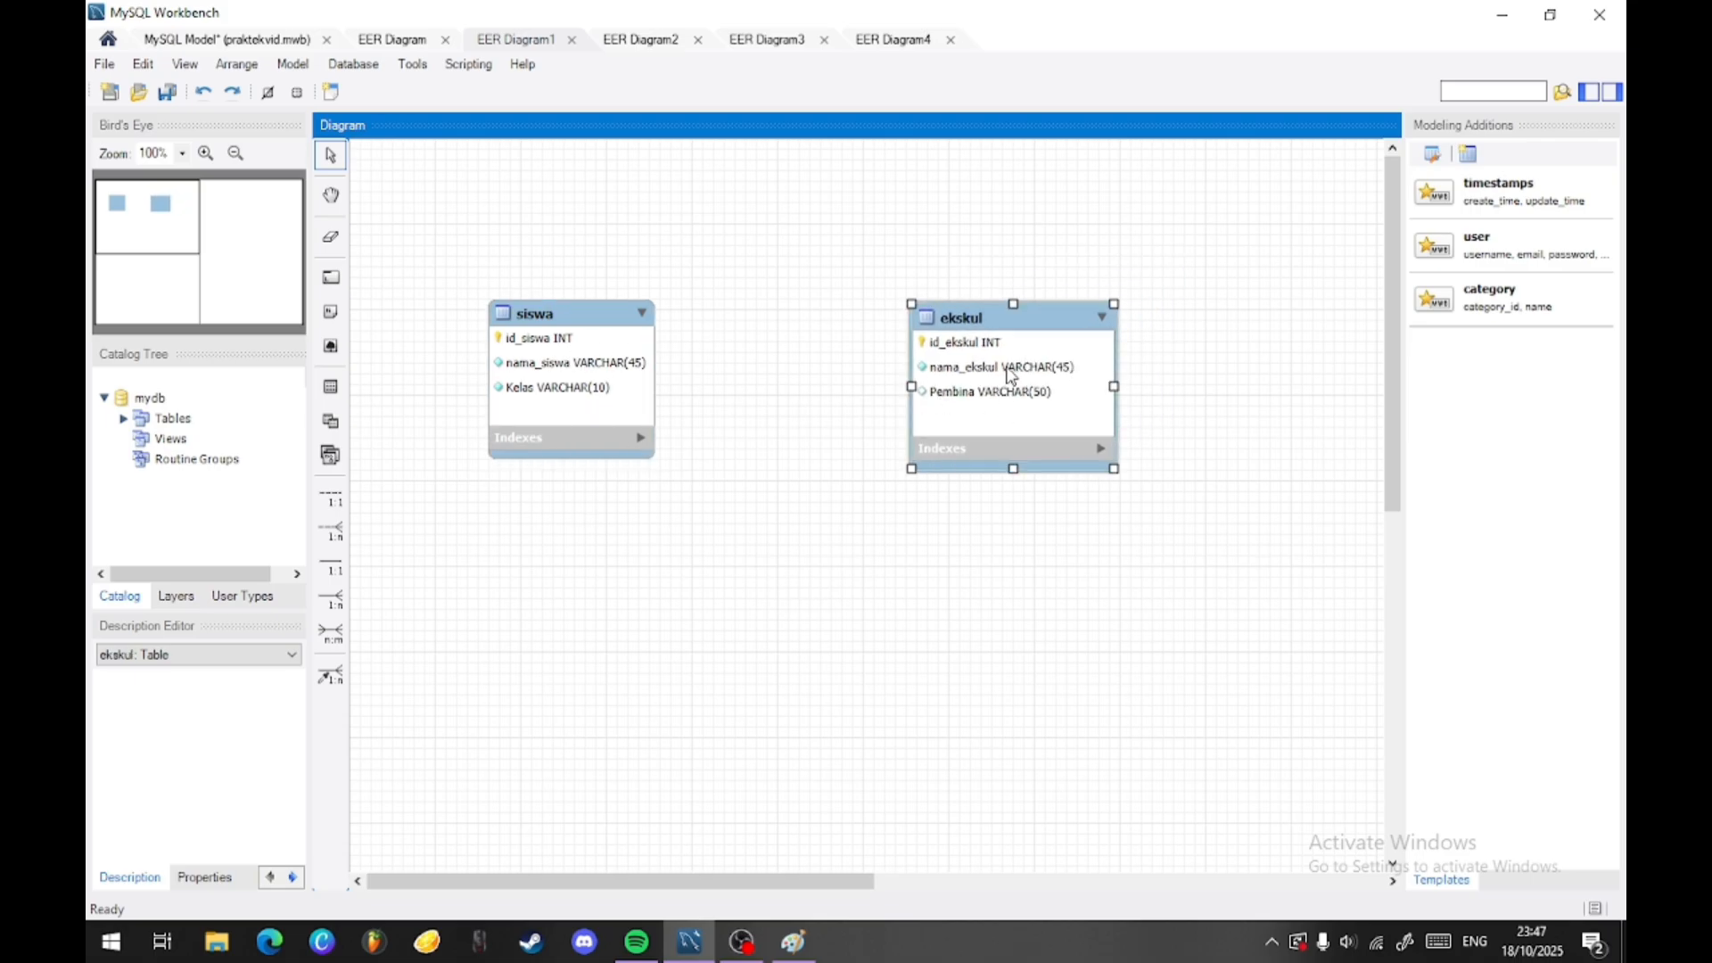
left_click(551, 348)
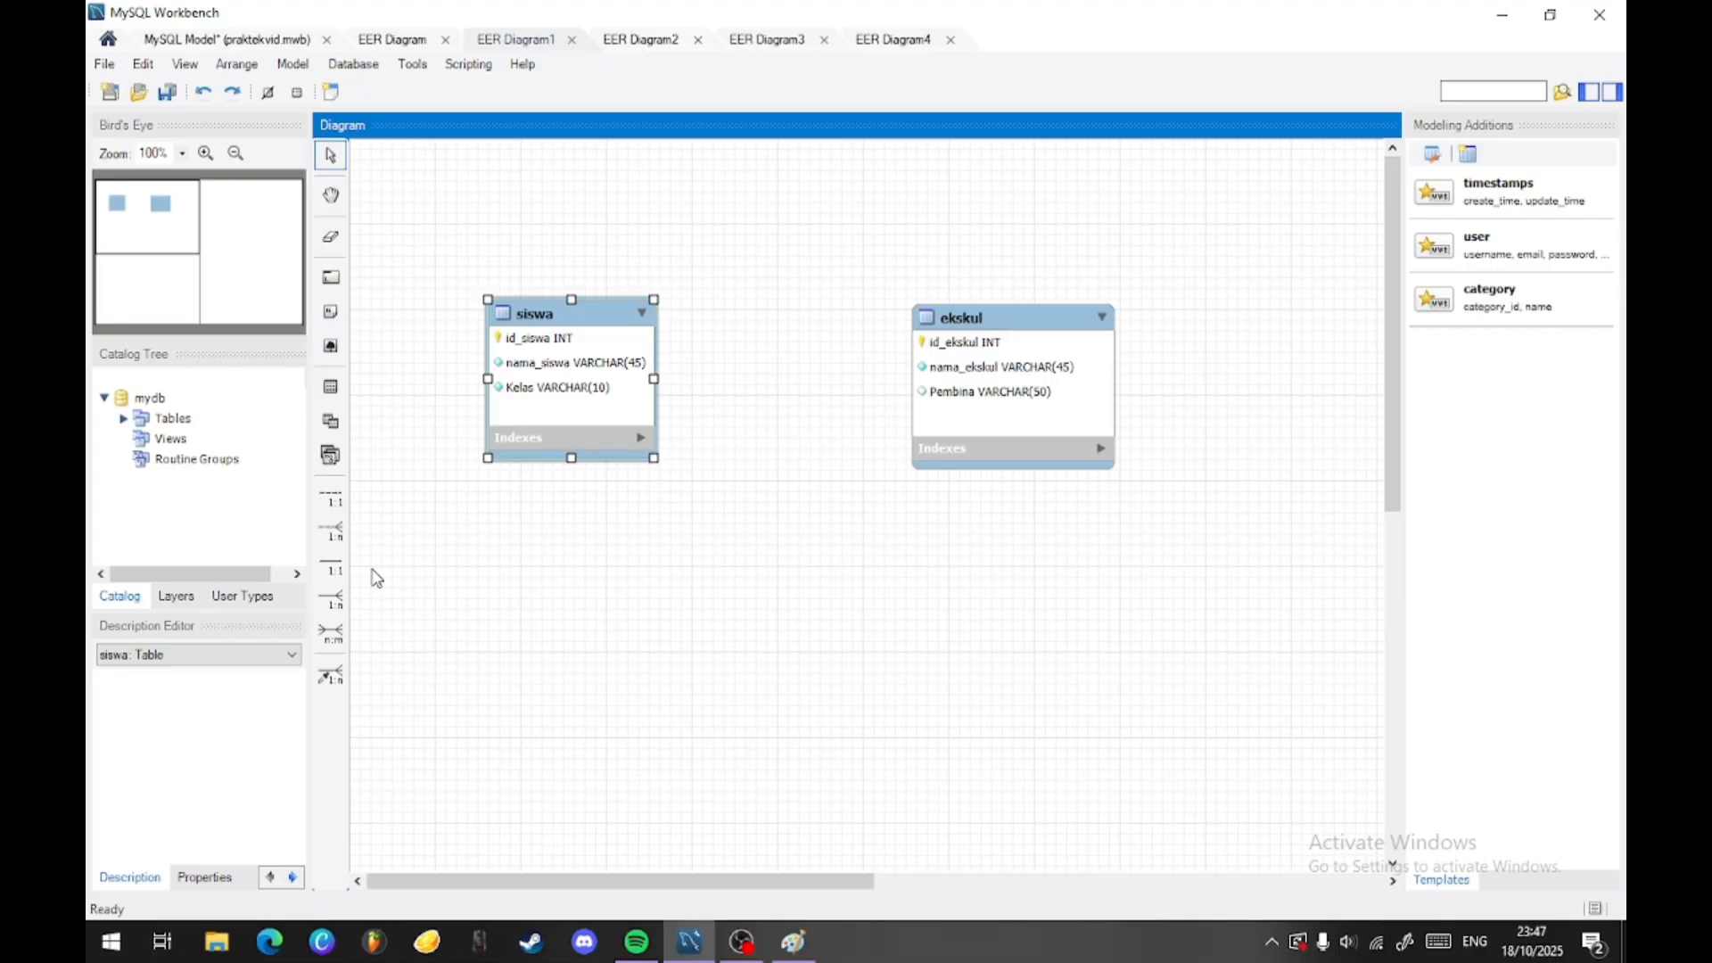
- Create an n:m identifying relationship from siswa to ekskul and place the associative table centrally below them
left_click(331, 633)
left_click(555, 393)
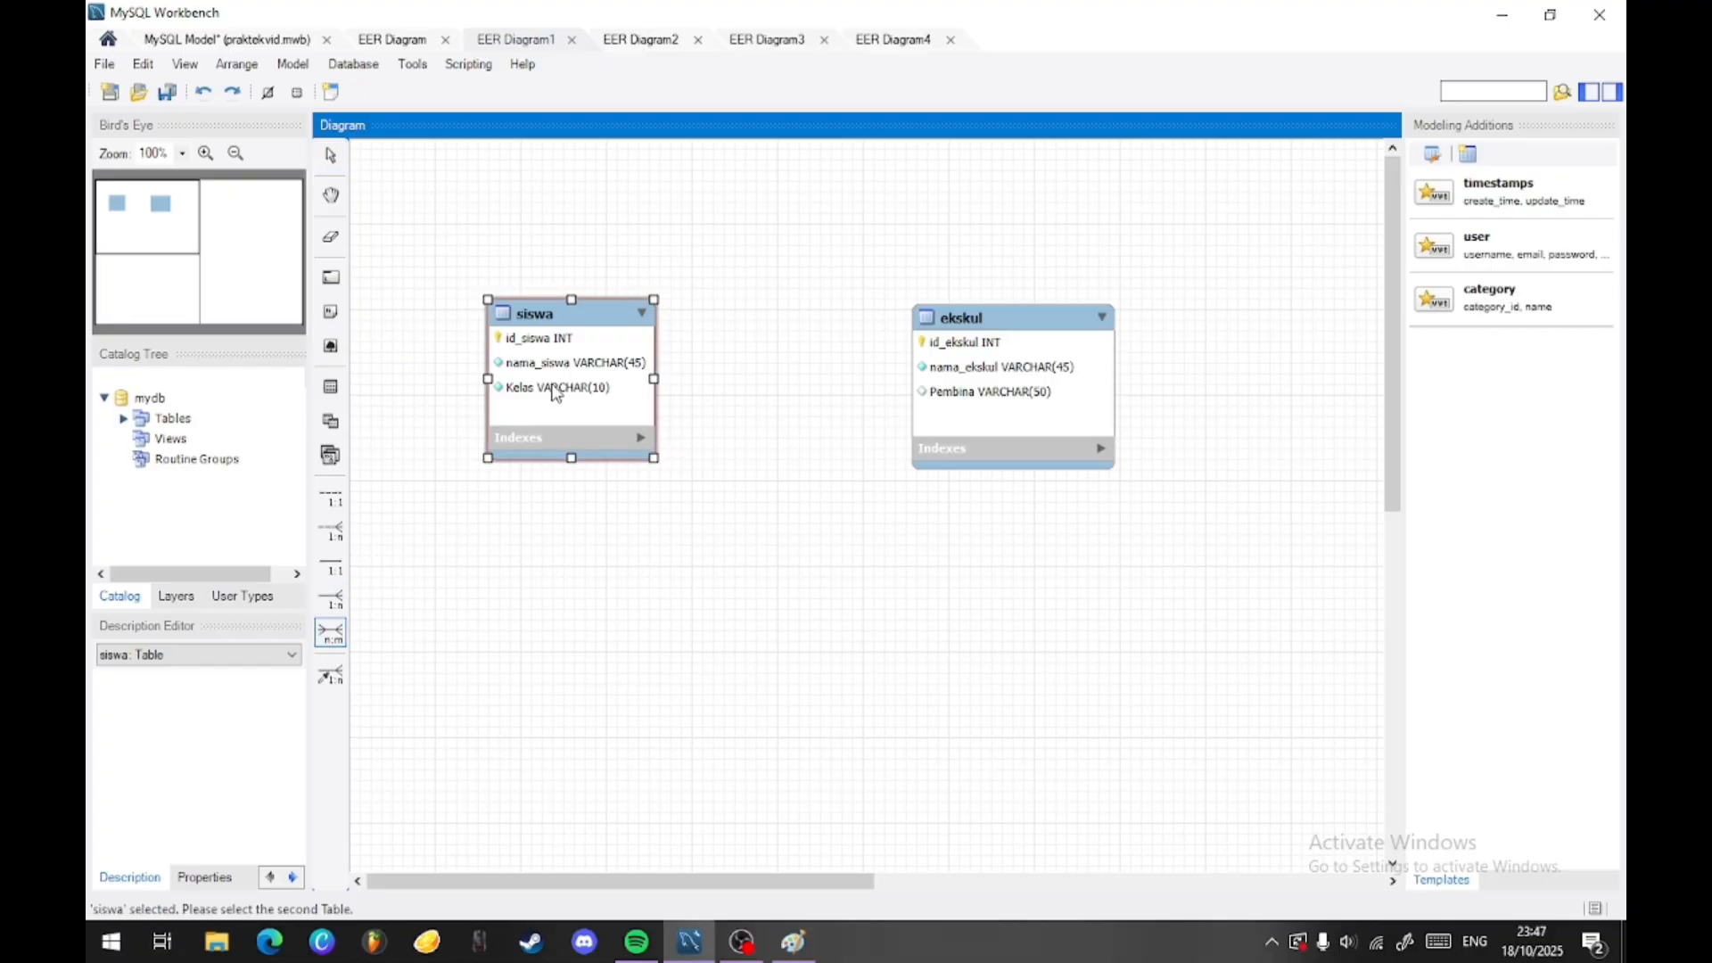
left_click(957, 384)
left_click_drag(775, 367, 755, 635)
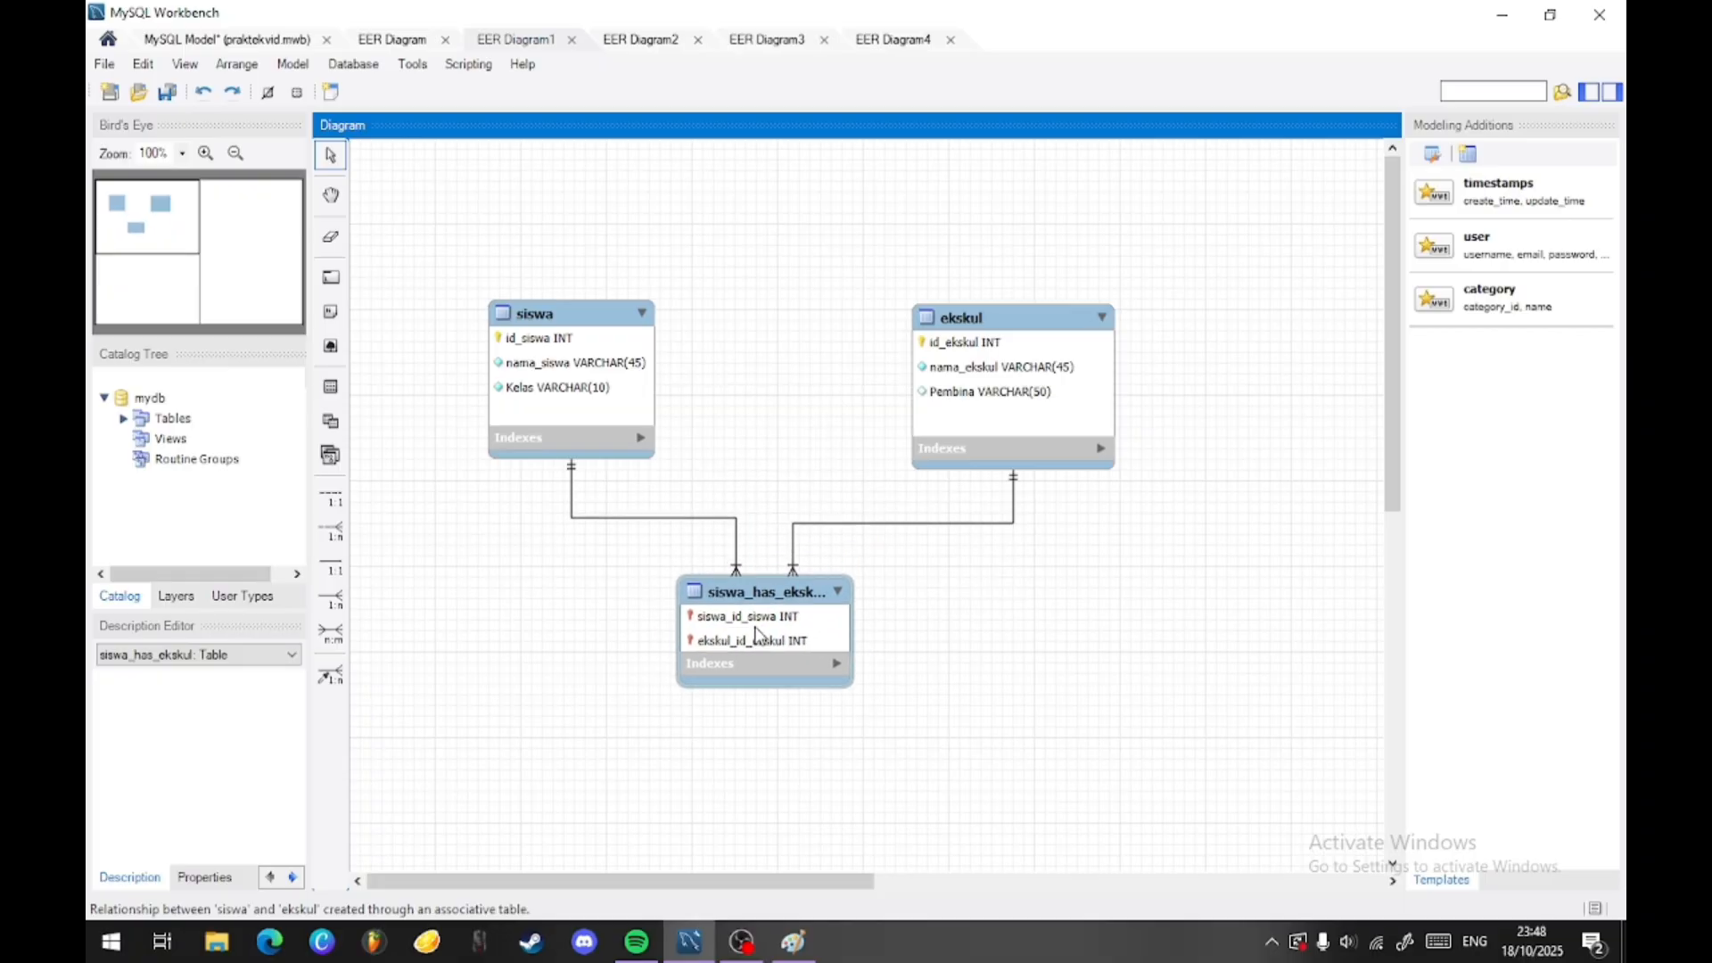
- Rename the associative table between siswa and ekskul as keikutsertaan
double_click(761, 599)
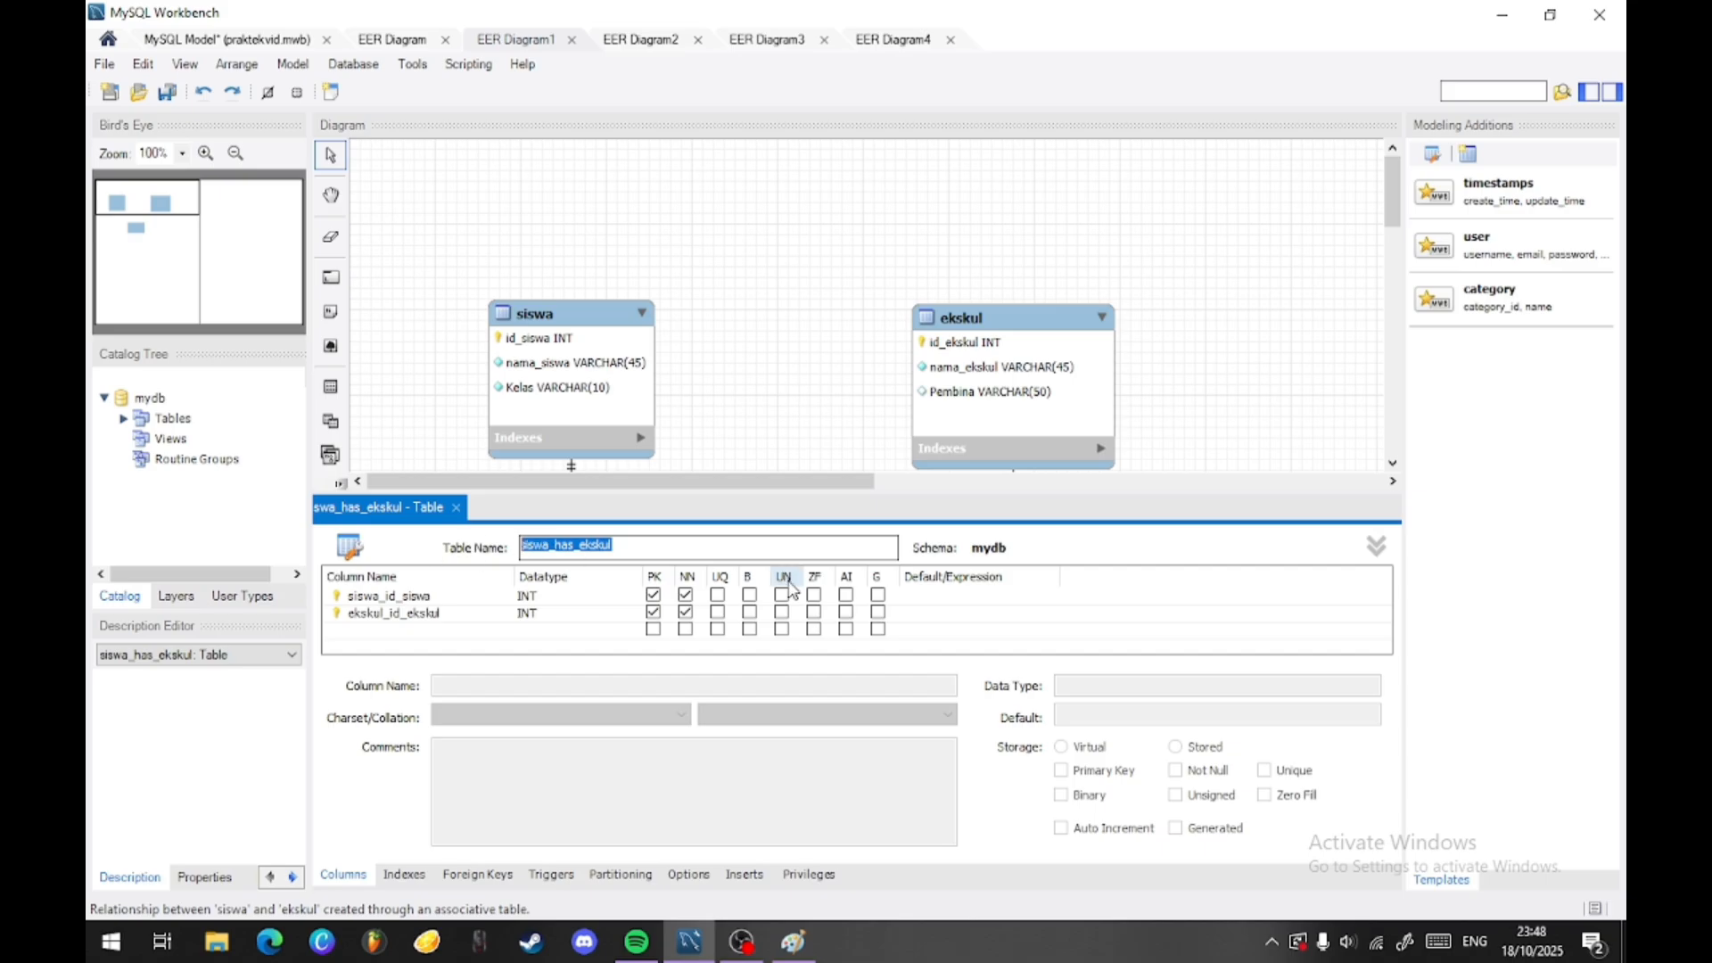
type("keikutsertaan")
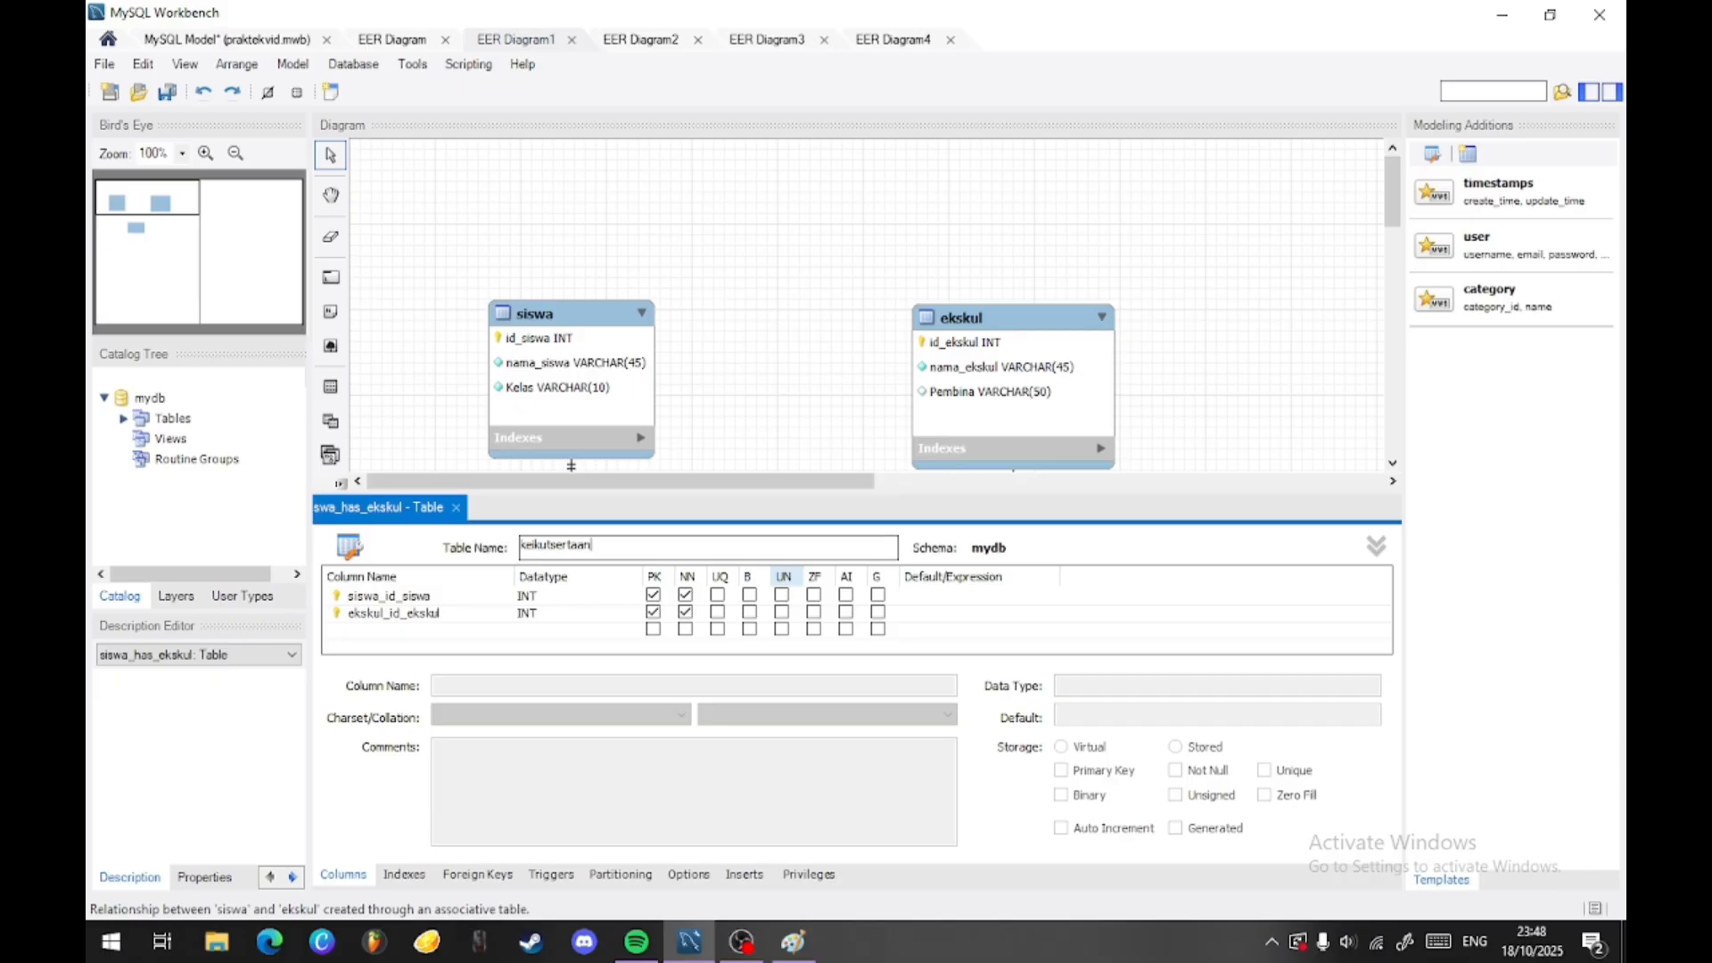
key("Return")
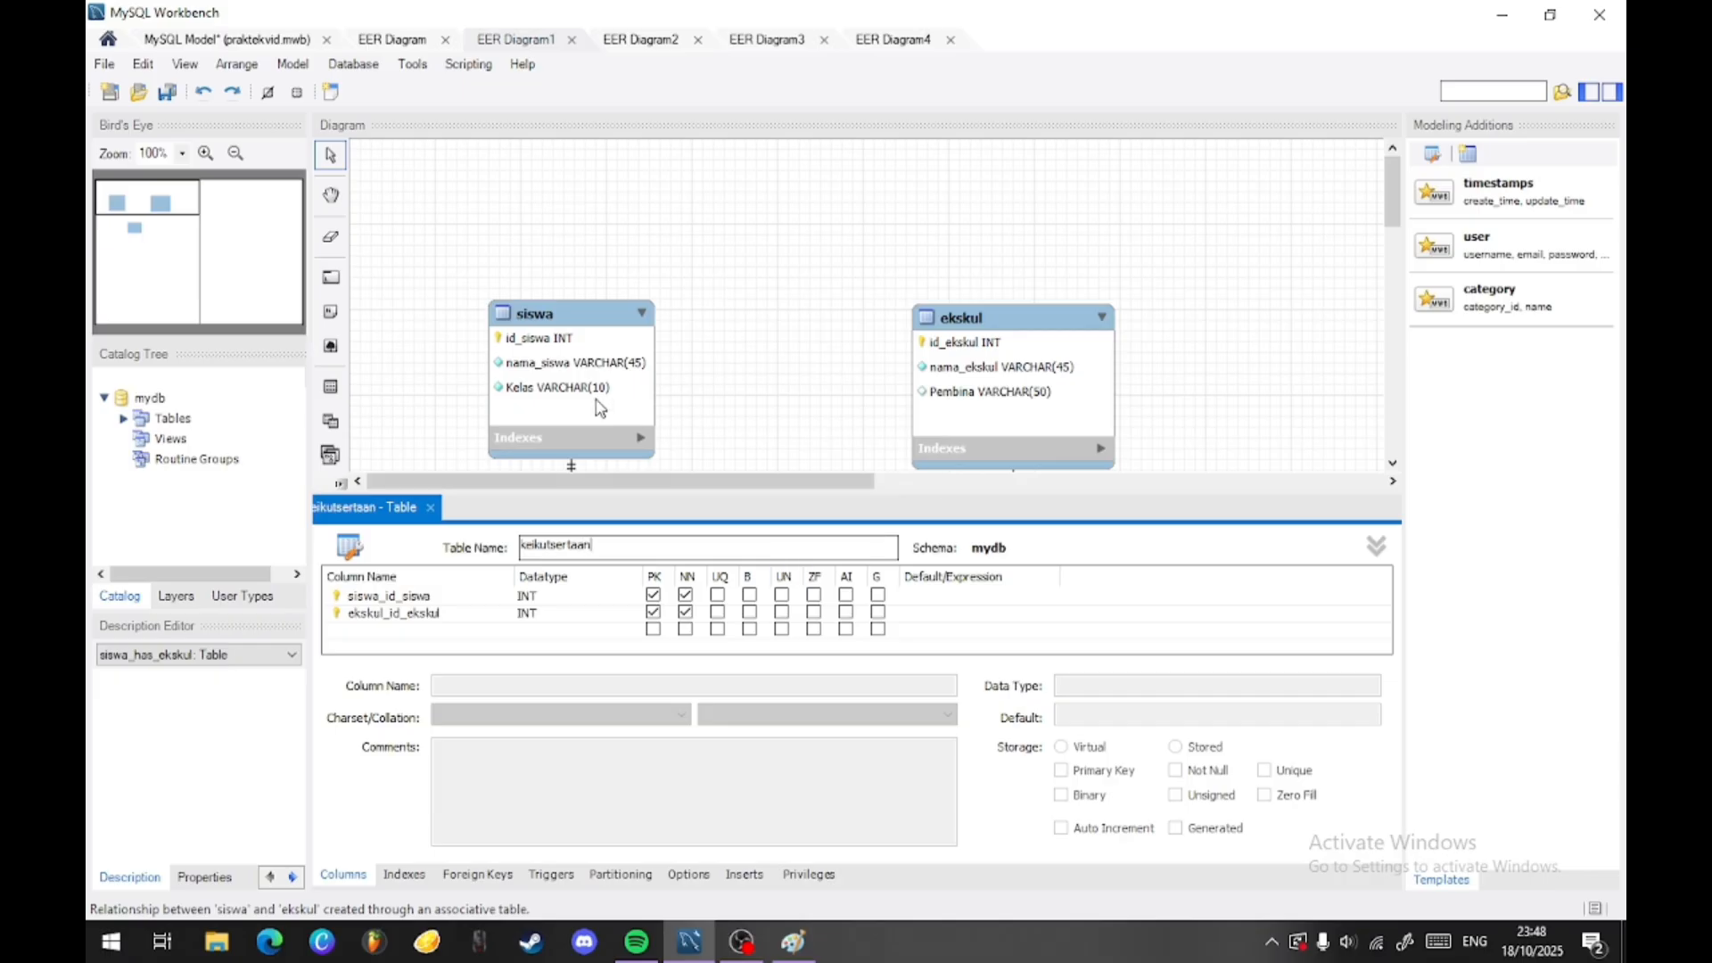
- Move the siswa table slightly closer to the ekskul table in the diagram
left_click_drag(545, 319, 557, 309)
scroll(747, 340, "down", 1)
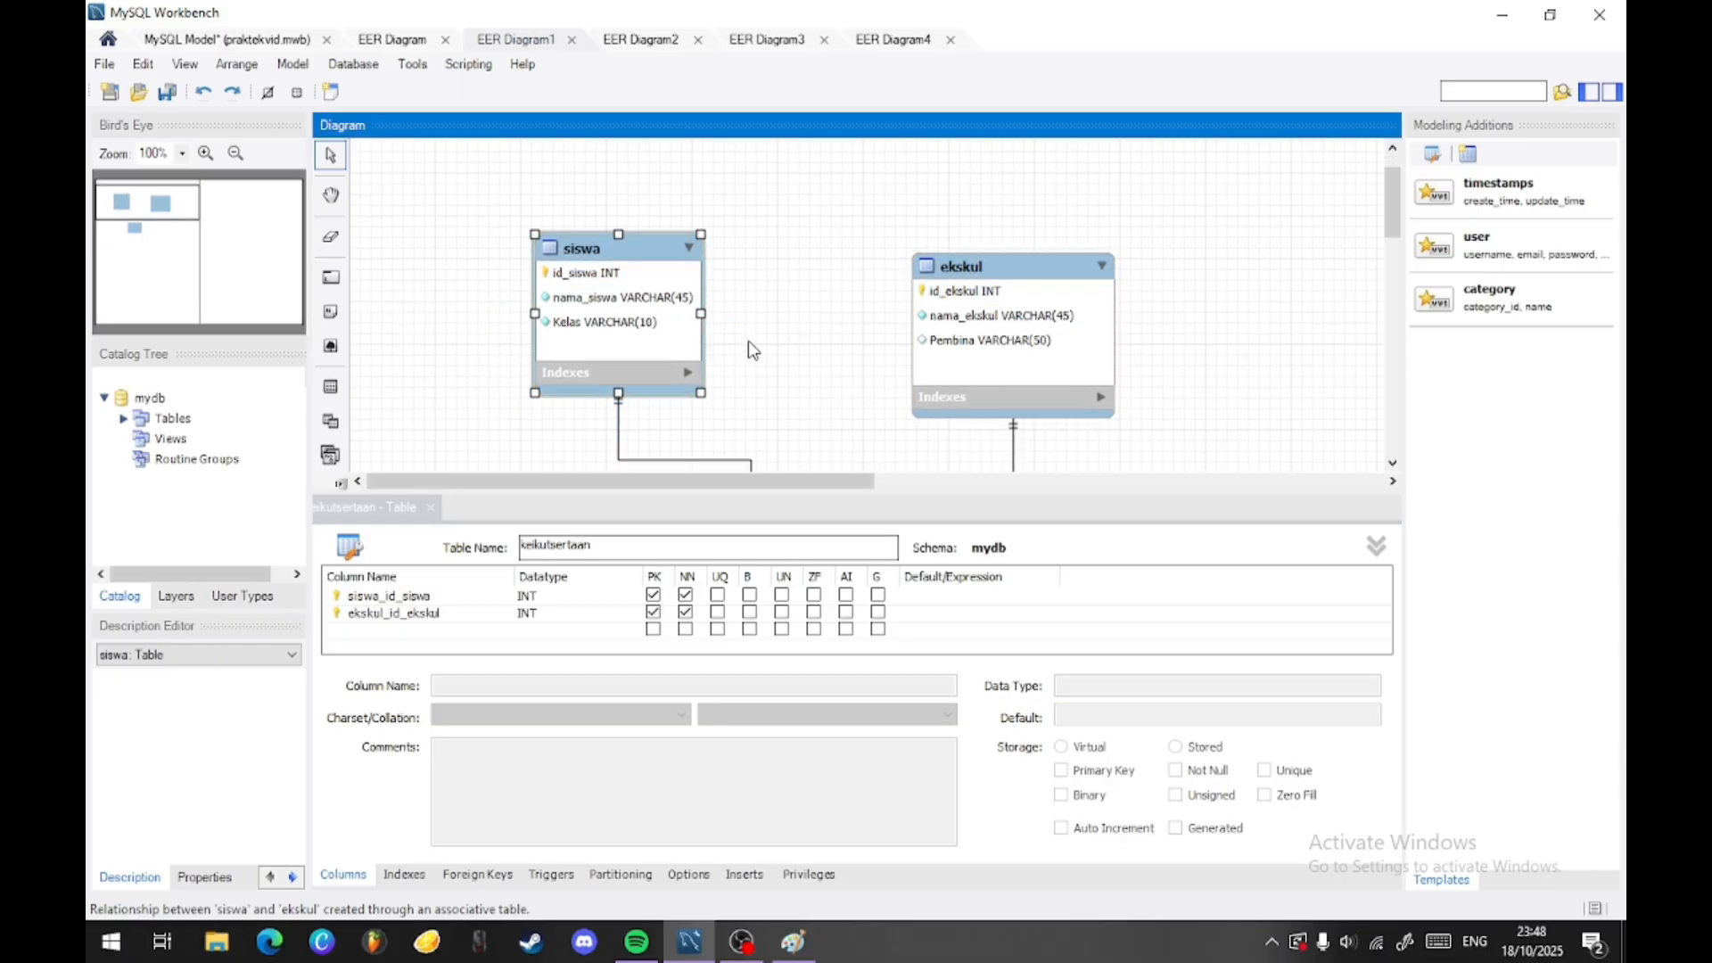
scroll(646, 372, "down", 1)
scroll(783, 415, "down", 1)
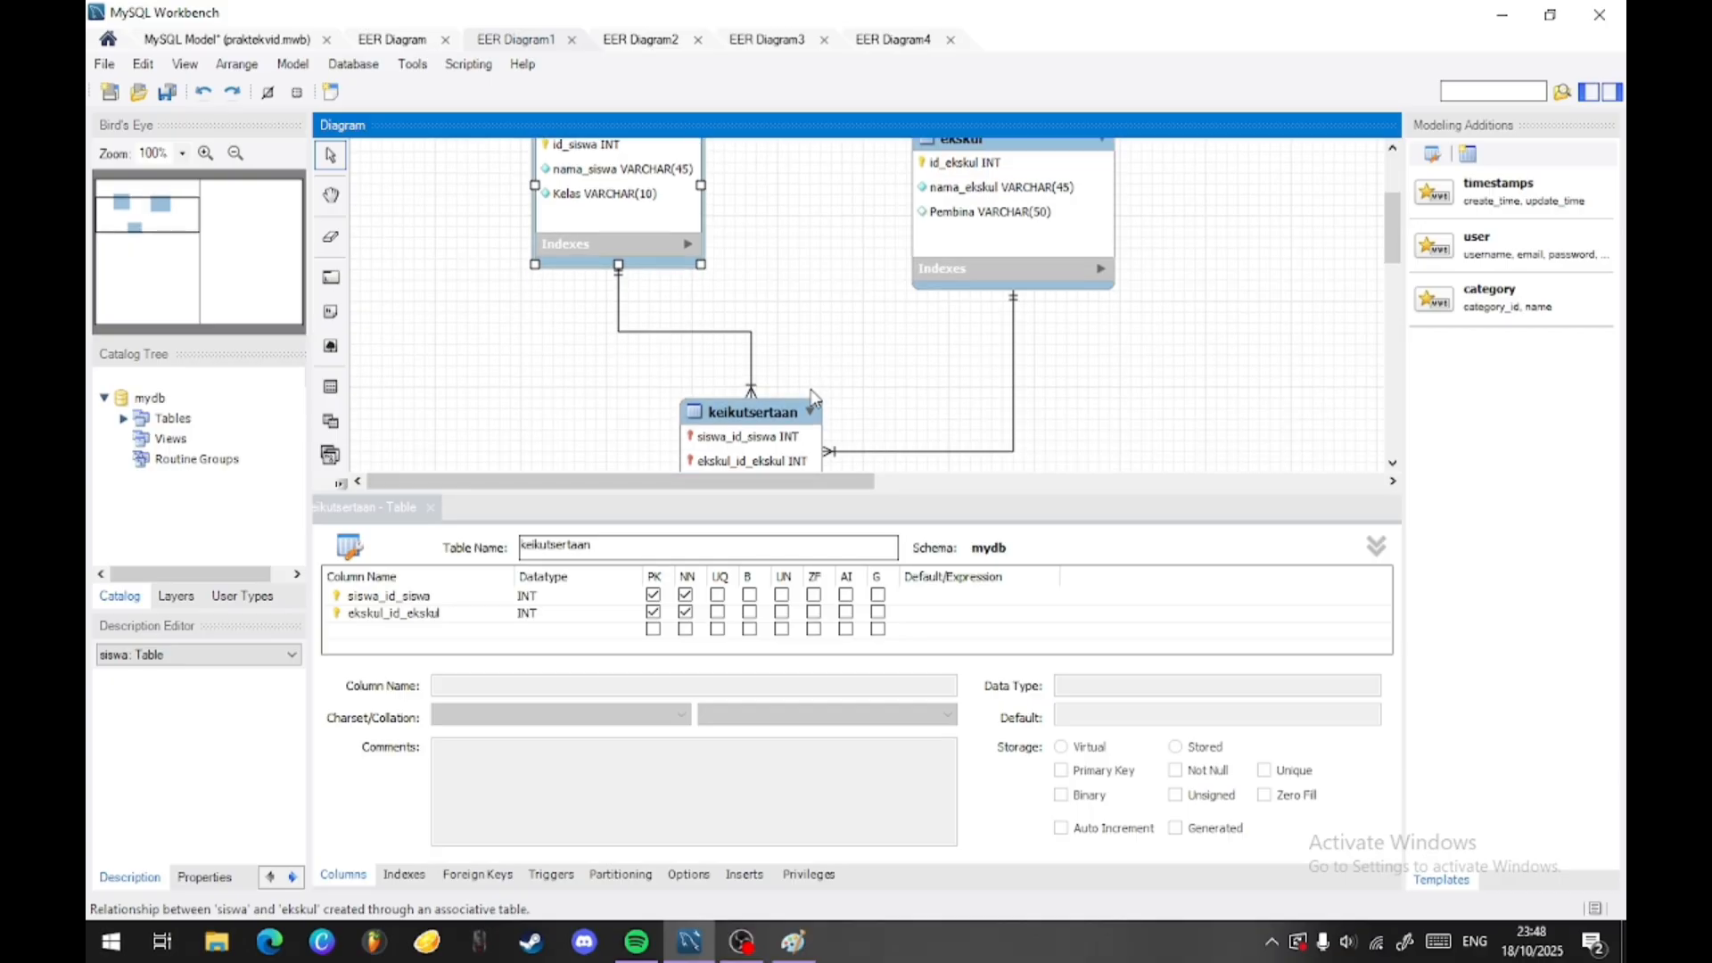
- Rename the siswa_id_siswa column of the keikutsertaan table as id_siswa
left_click(408, 602)
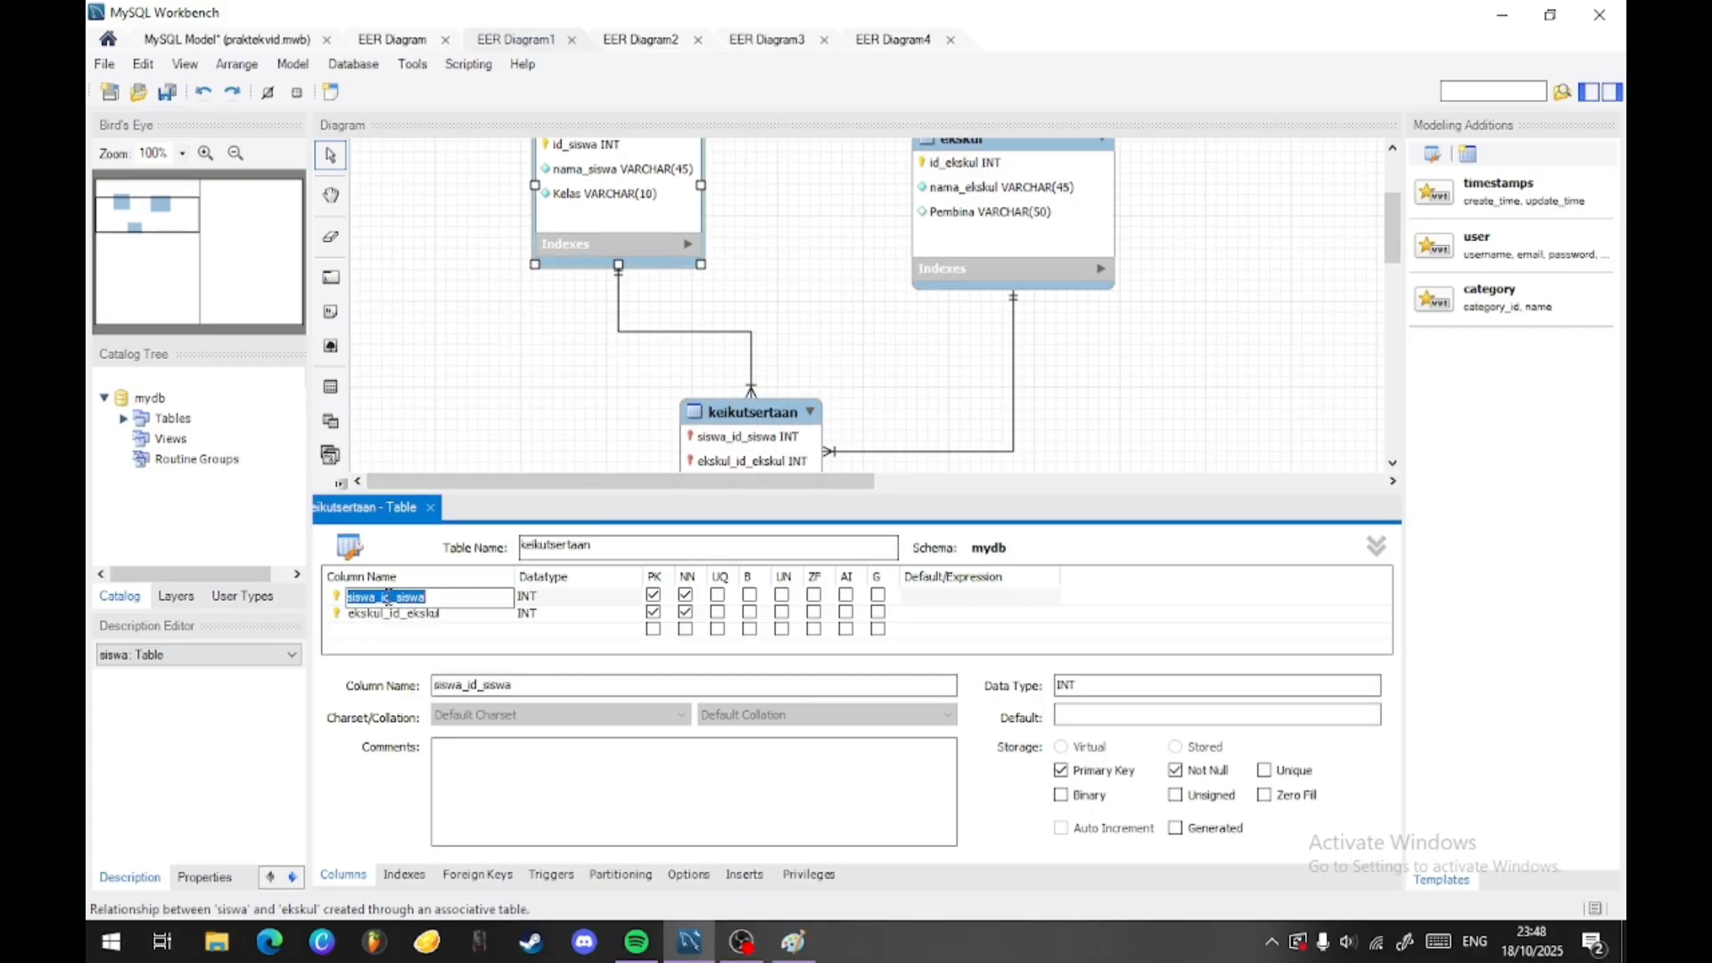
left_click(384, 597)
key("BackSpace")
key("BackSpace")
key("BackSpace")
key("BackSpace")
key("BackSpace")
key("BackSpace")
key("BackSpace")
key("Tab")
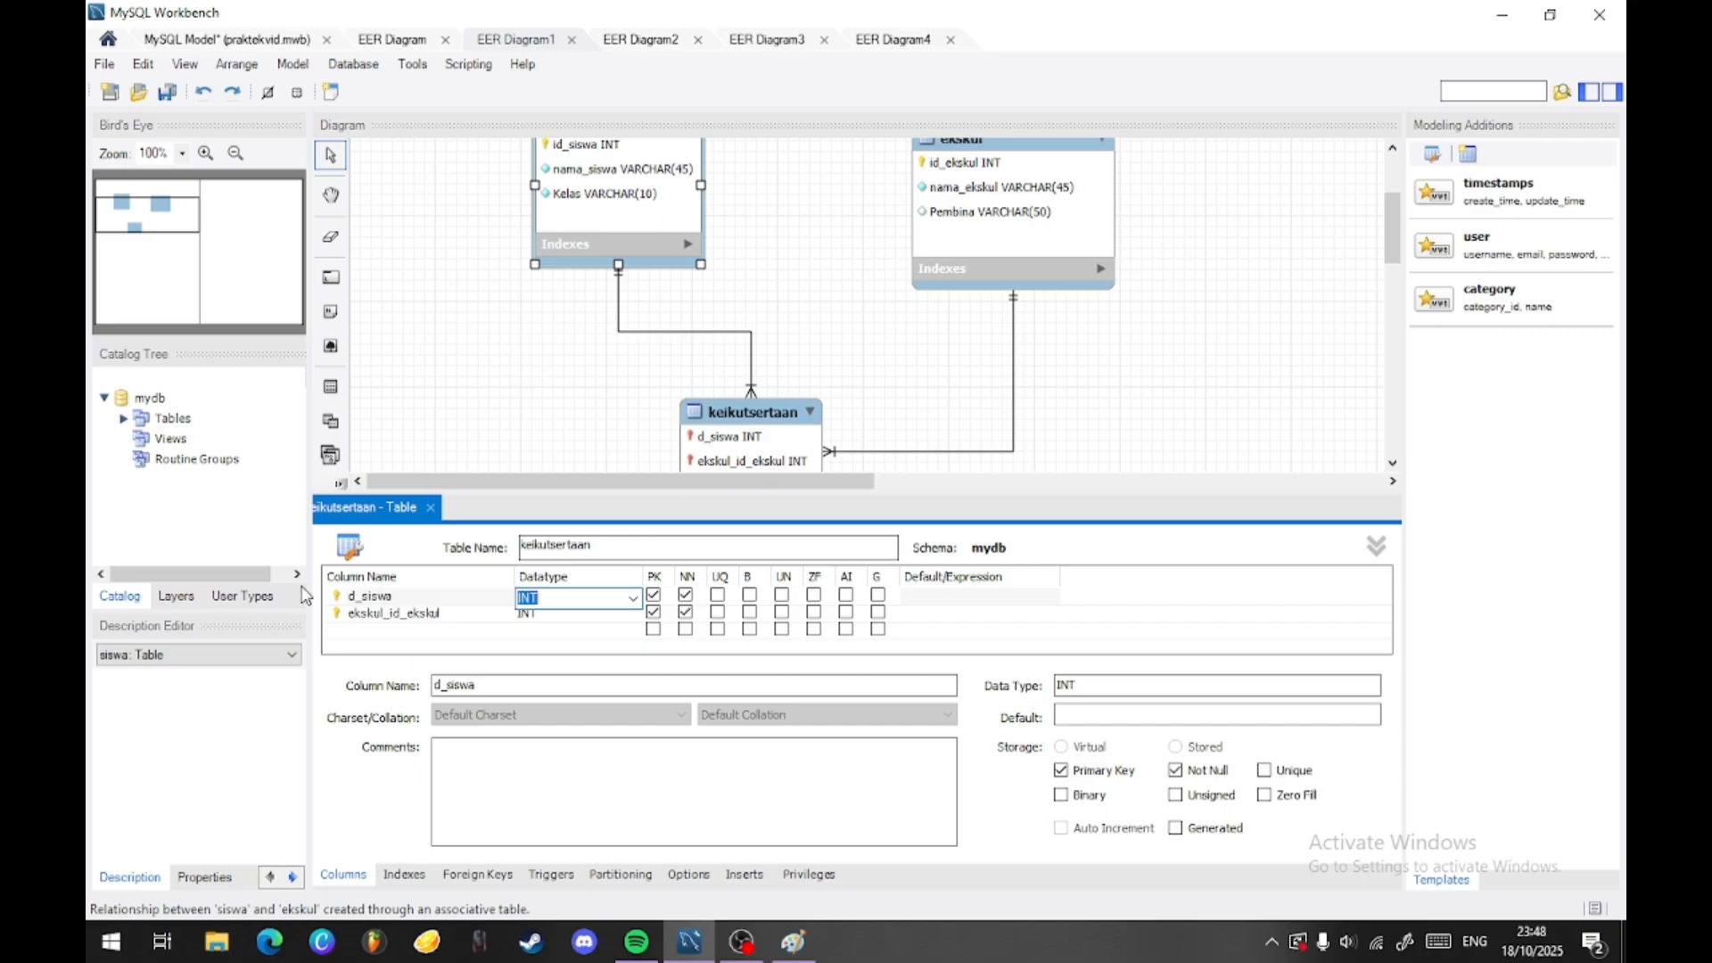
left_click(364, 596)
left_click(363, 595)
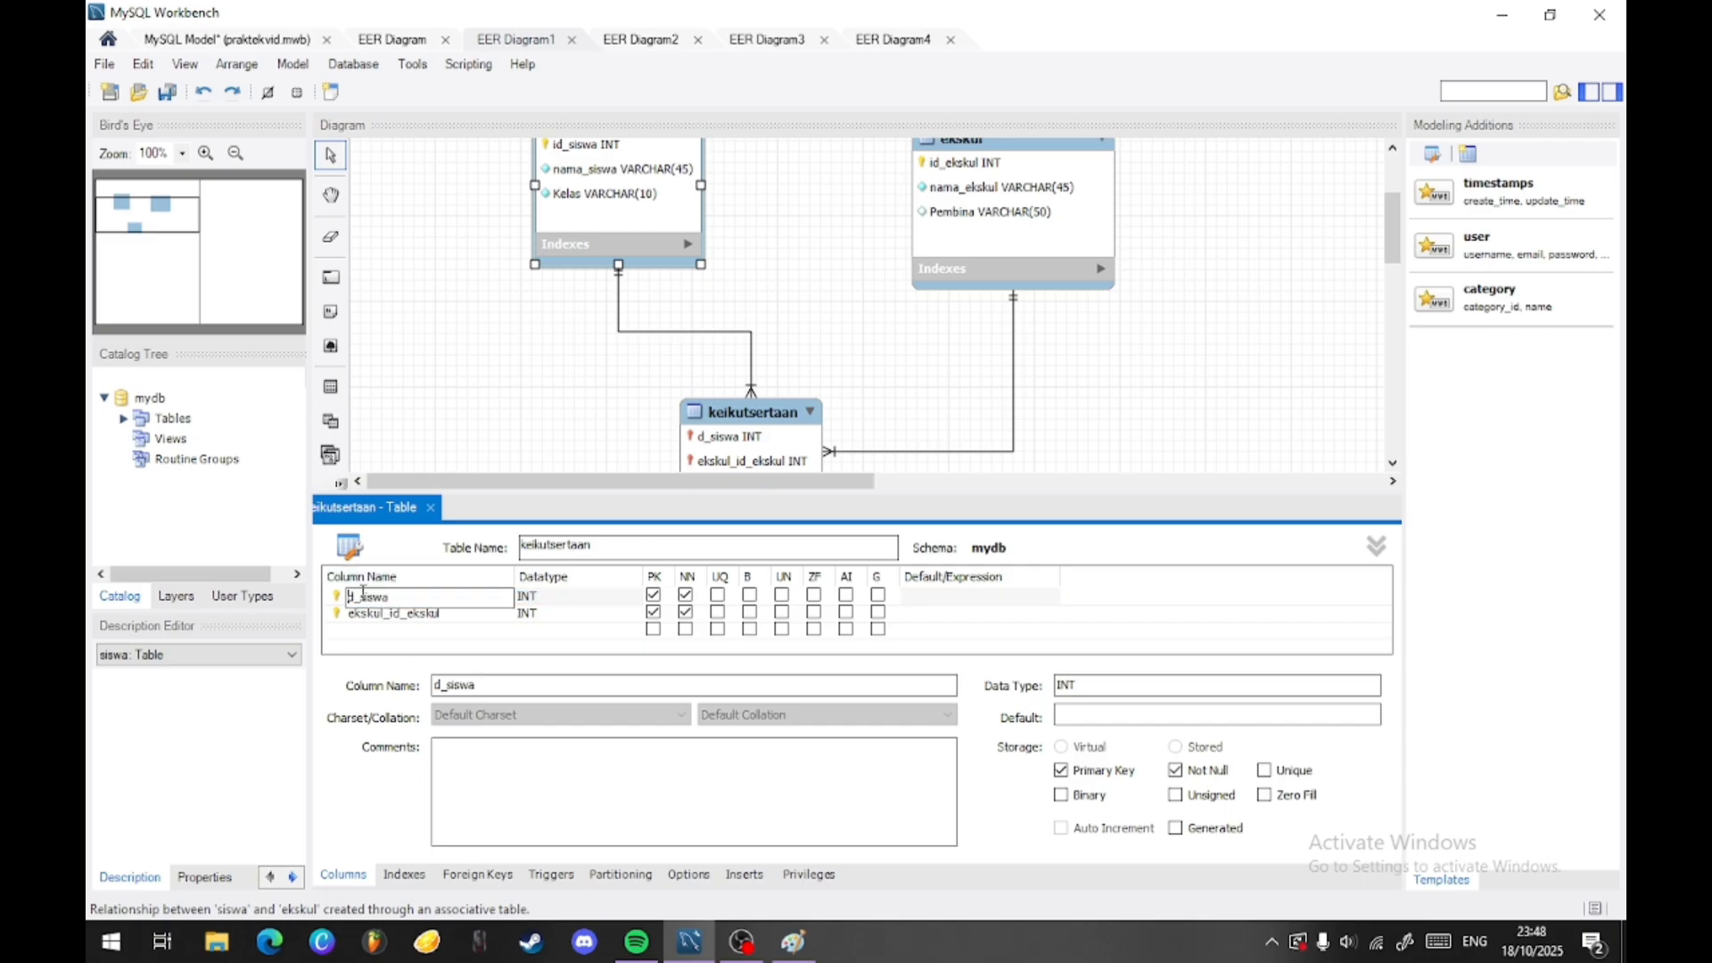
type("i")
key("Tab")
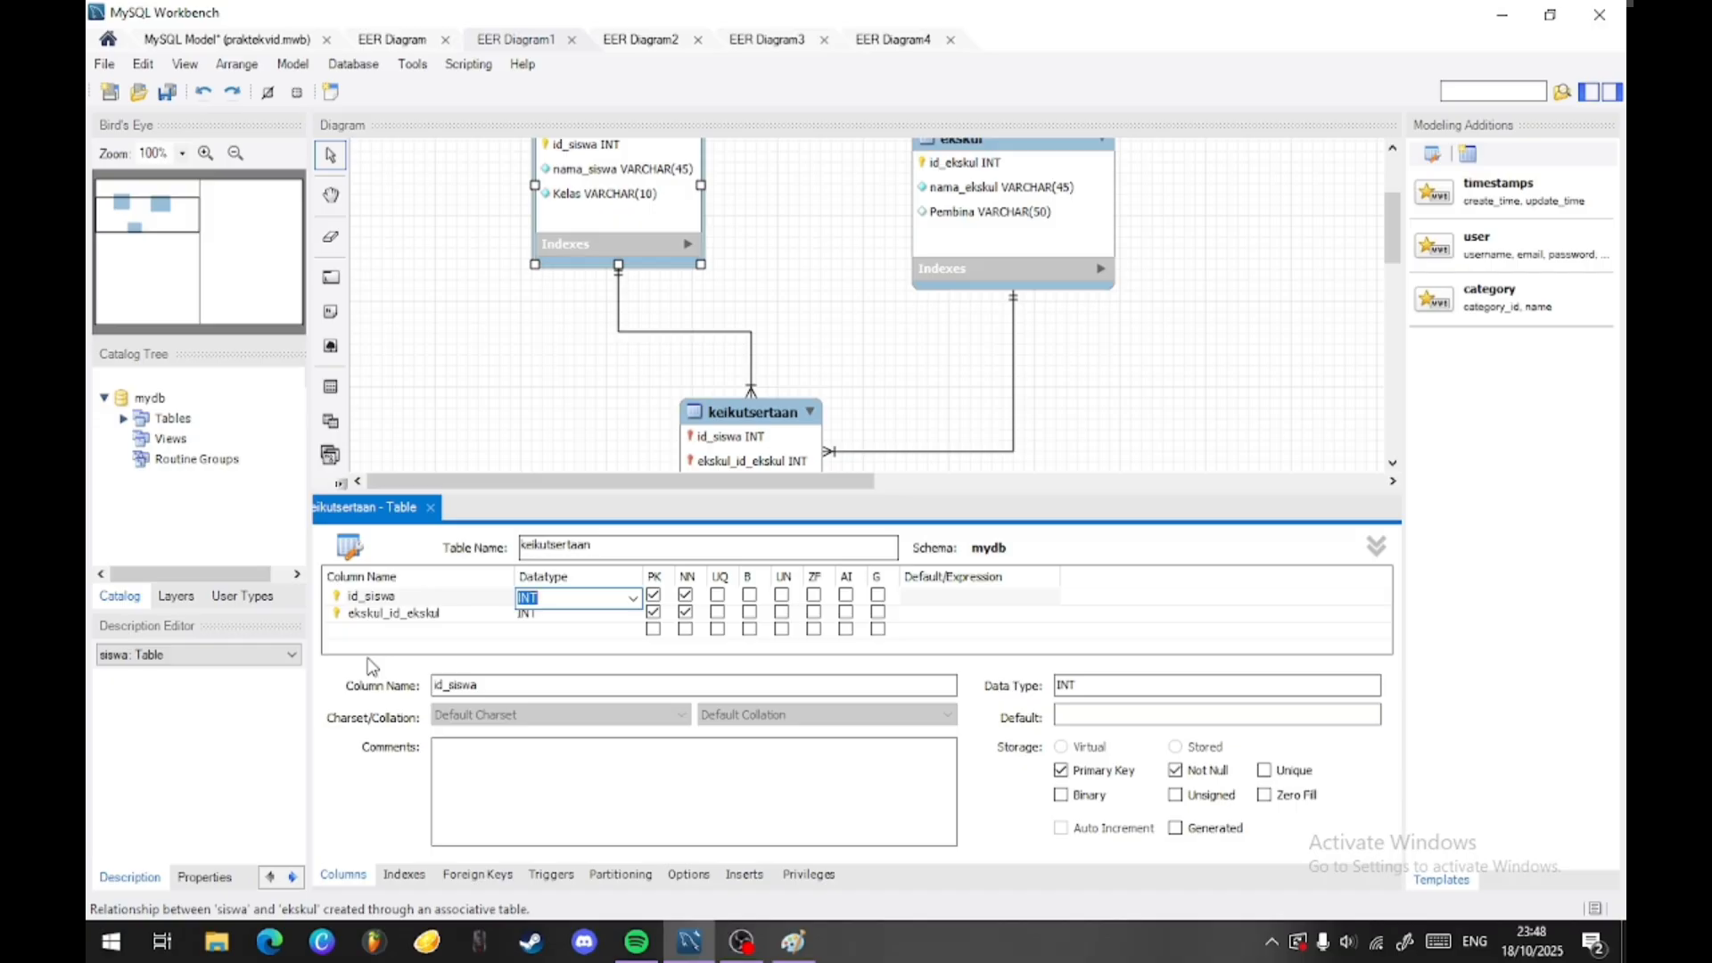
- Rename the ekskul_id_ekskul column of the keikutsertaan table as id_ekskul
double_click(385, 613)
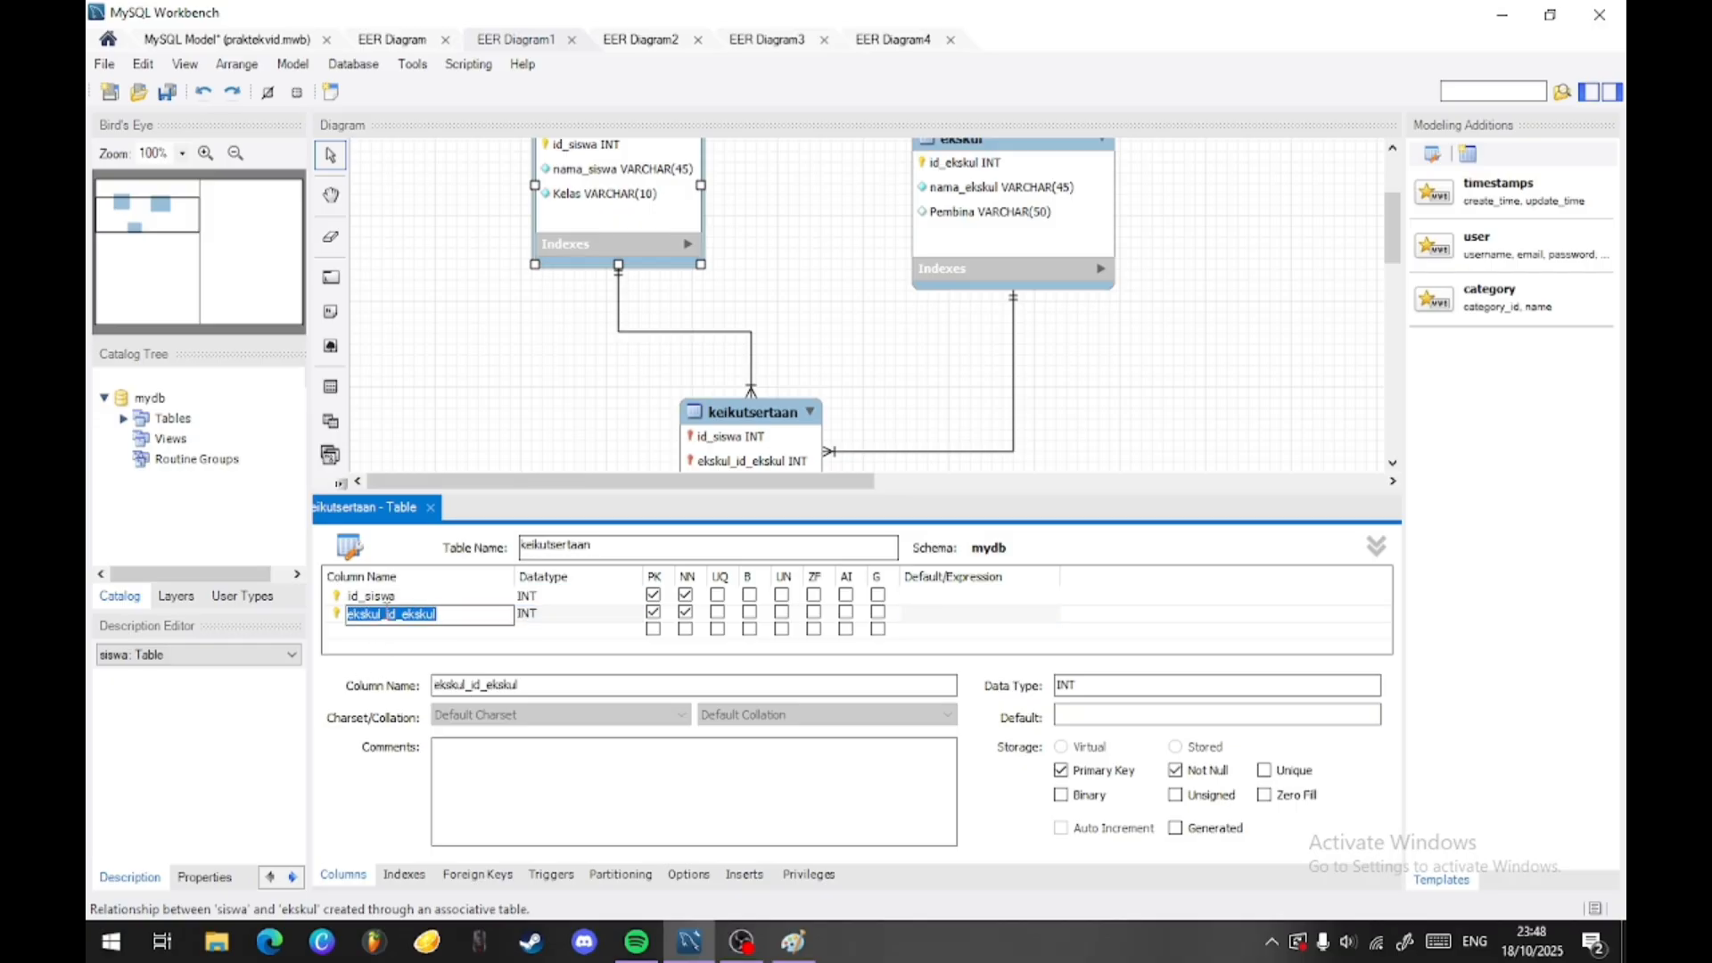
left_click(386, 614)
key("BackSpace")
key("BackSpace")
key("BackSpace")
key("BackSpace")
key("BackSpace")
key("BackSpace")
key("BackSpace")
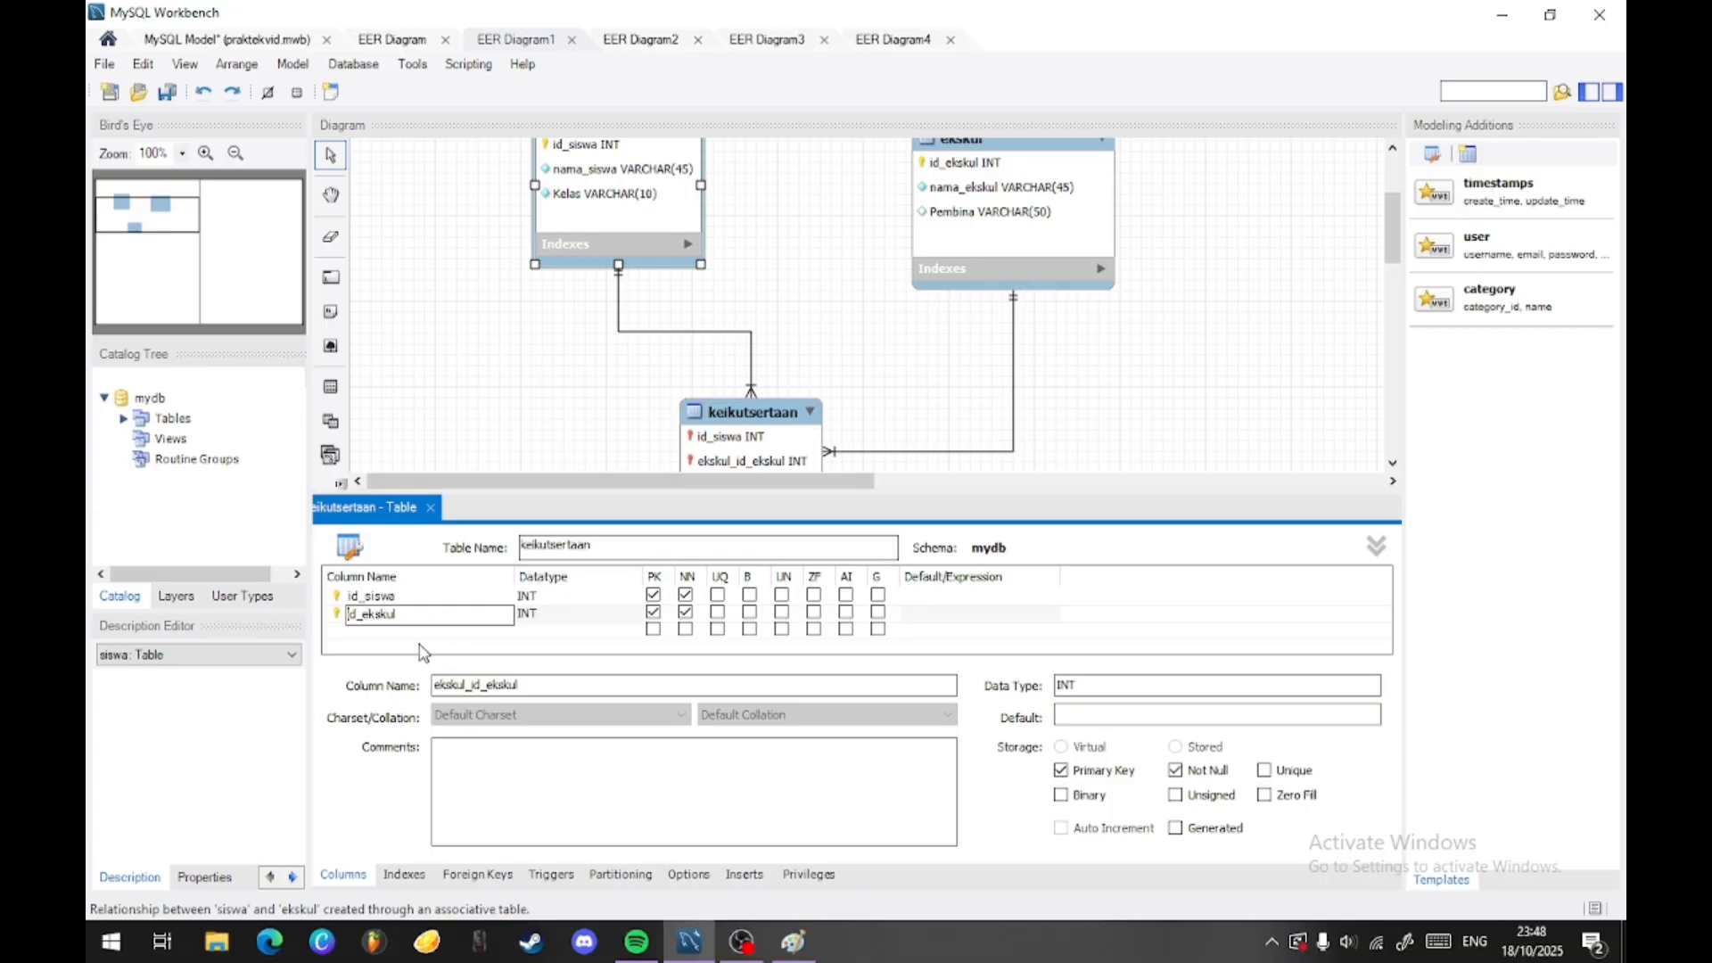
- Add a tanggal_gabung column with the DATE data type to the keikutsertaan table
left_click(379, 635)
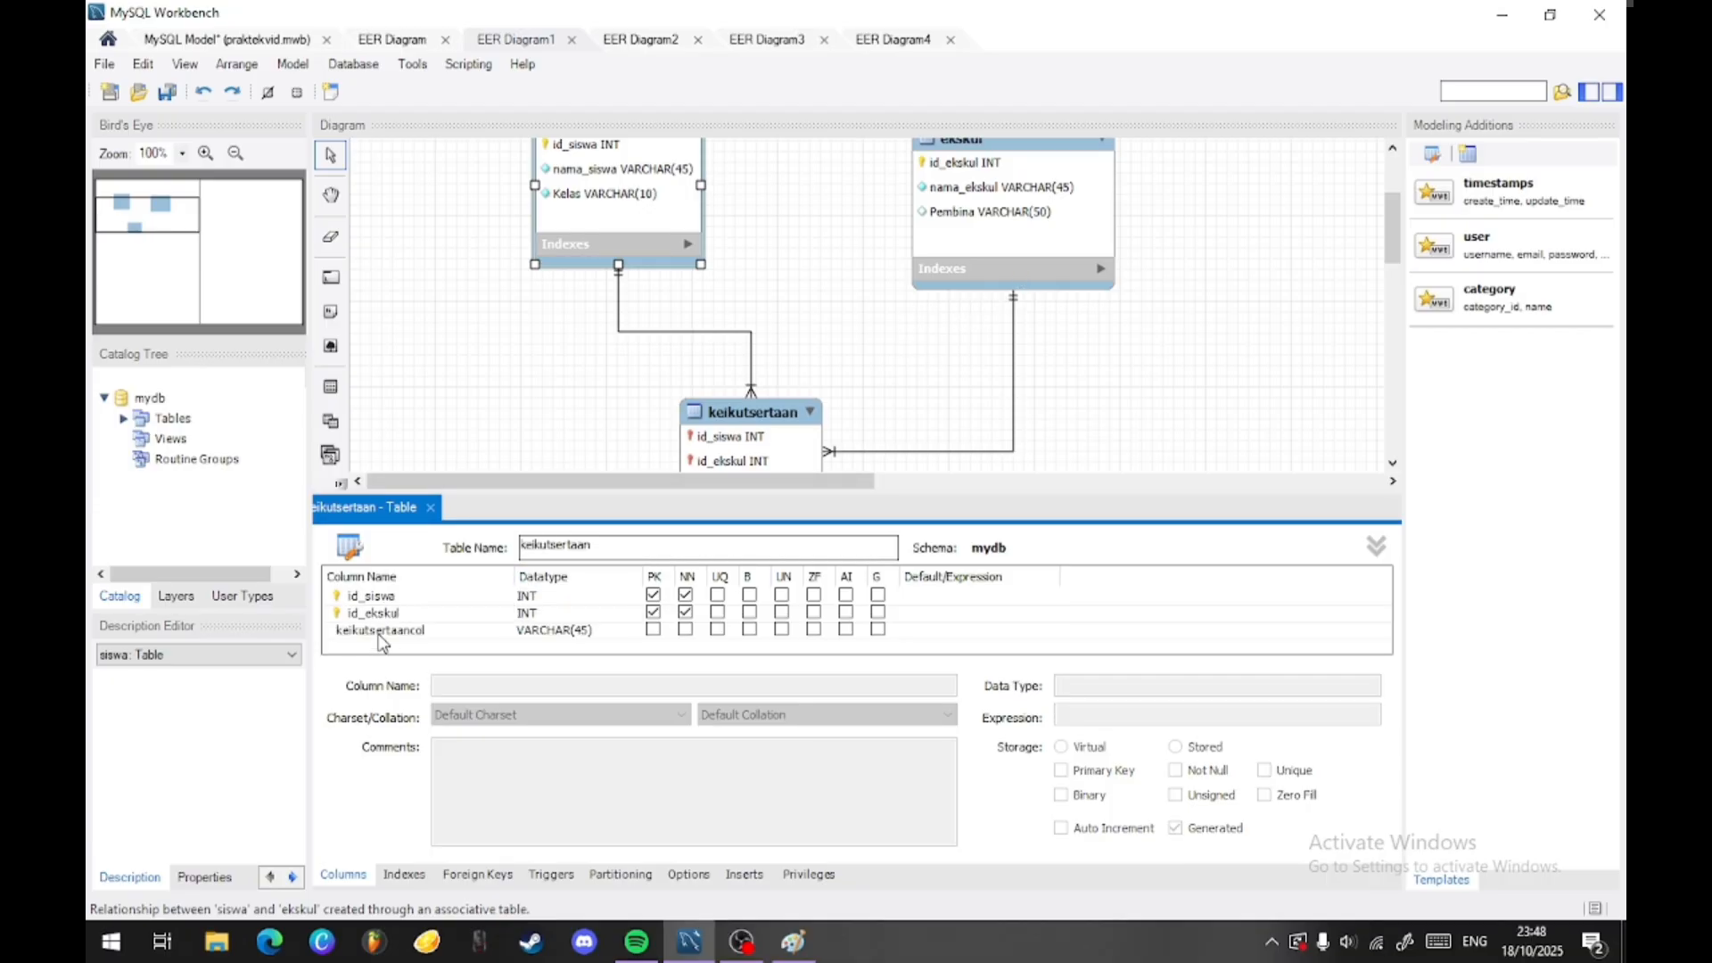
double_click(449, 635)
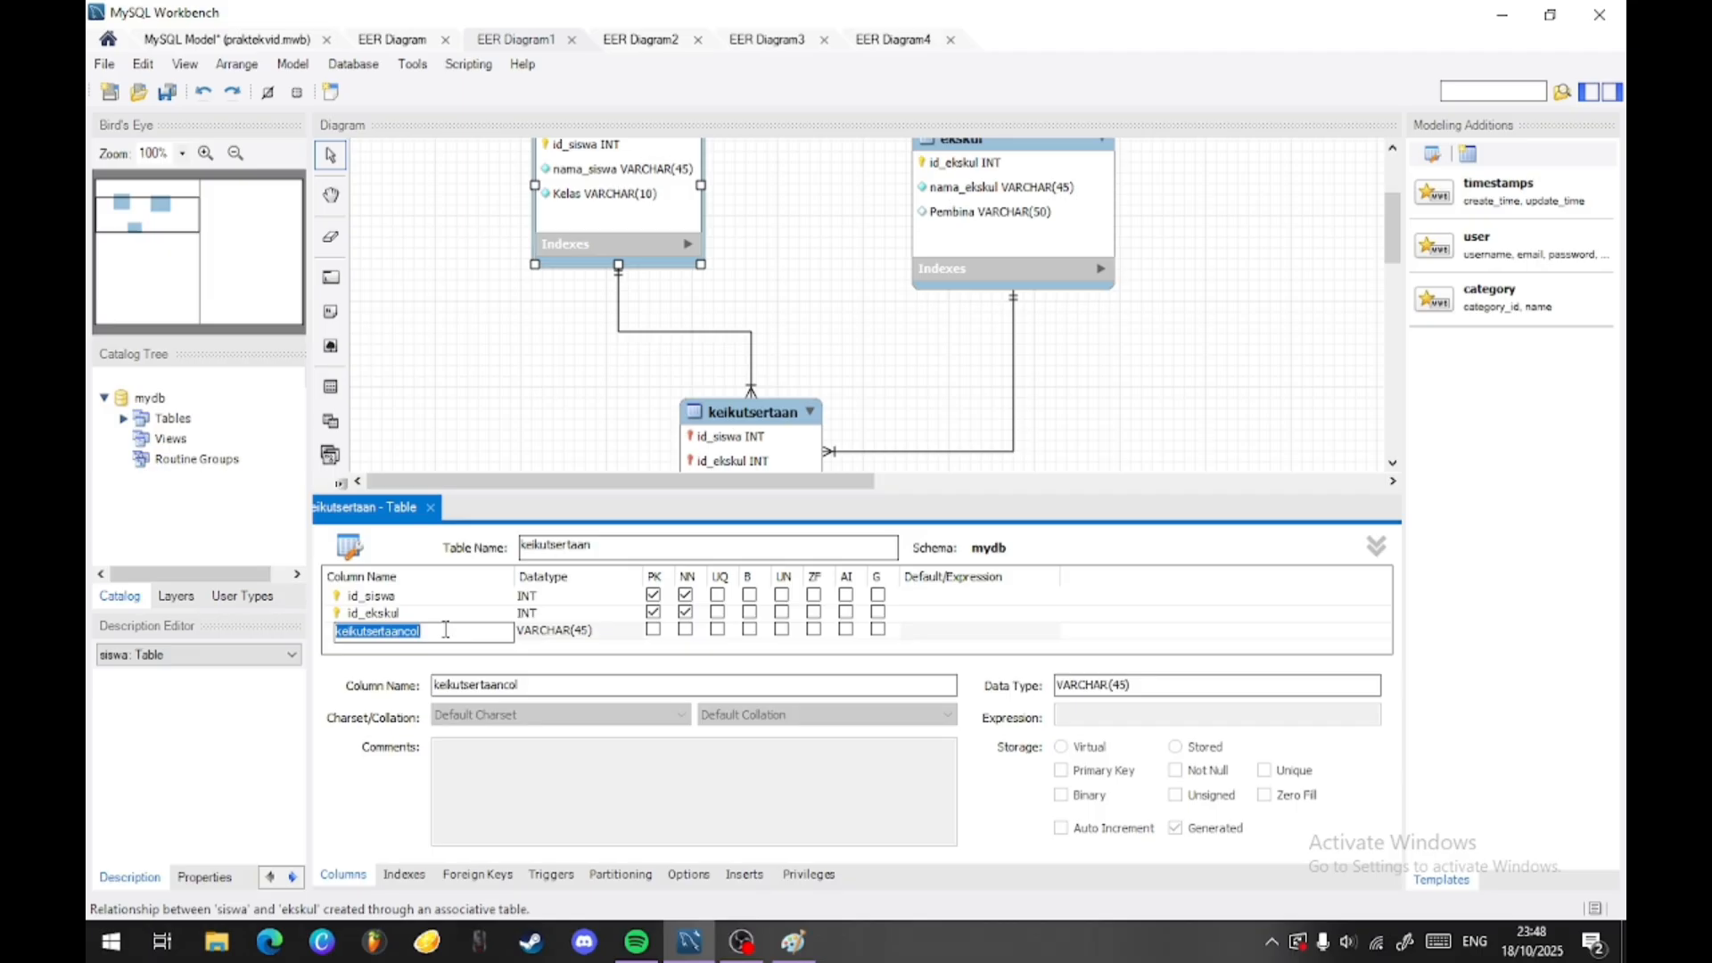
type("tanggal_gabung")
double_click(580, 639)
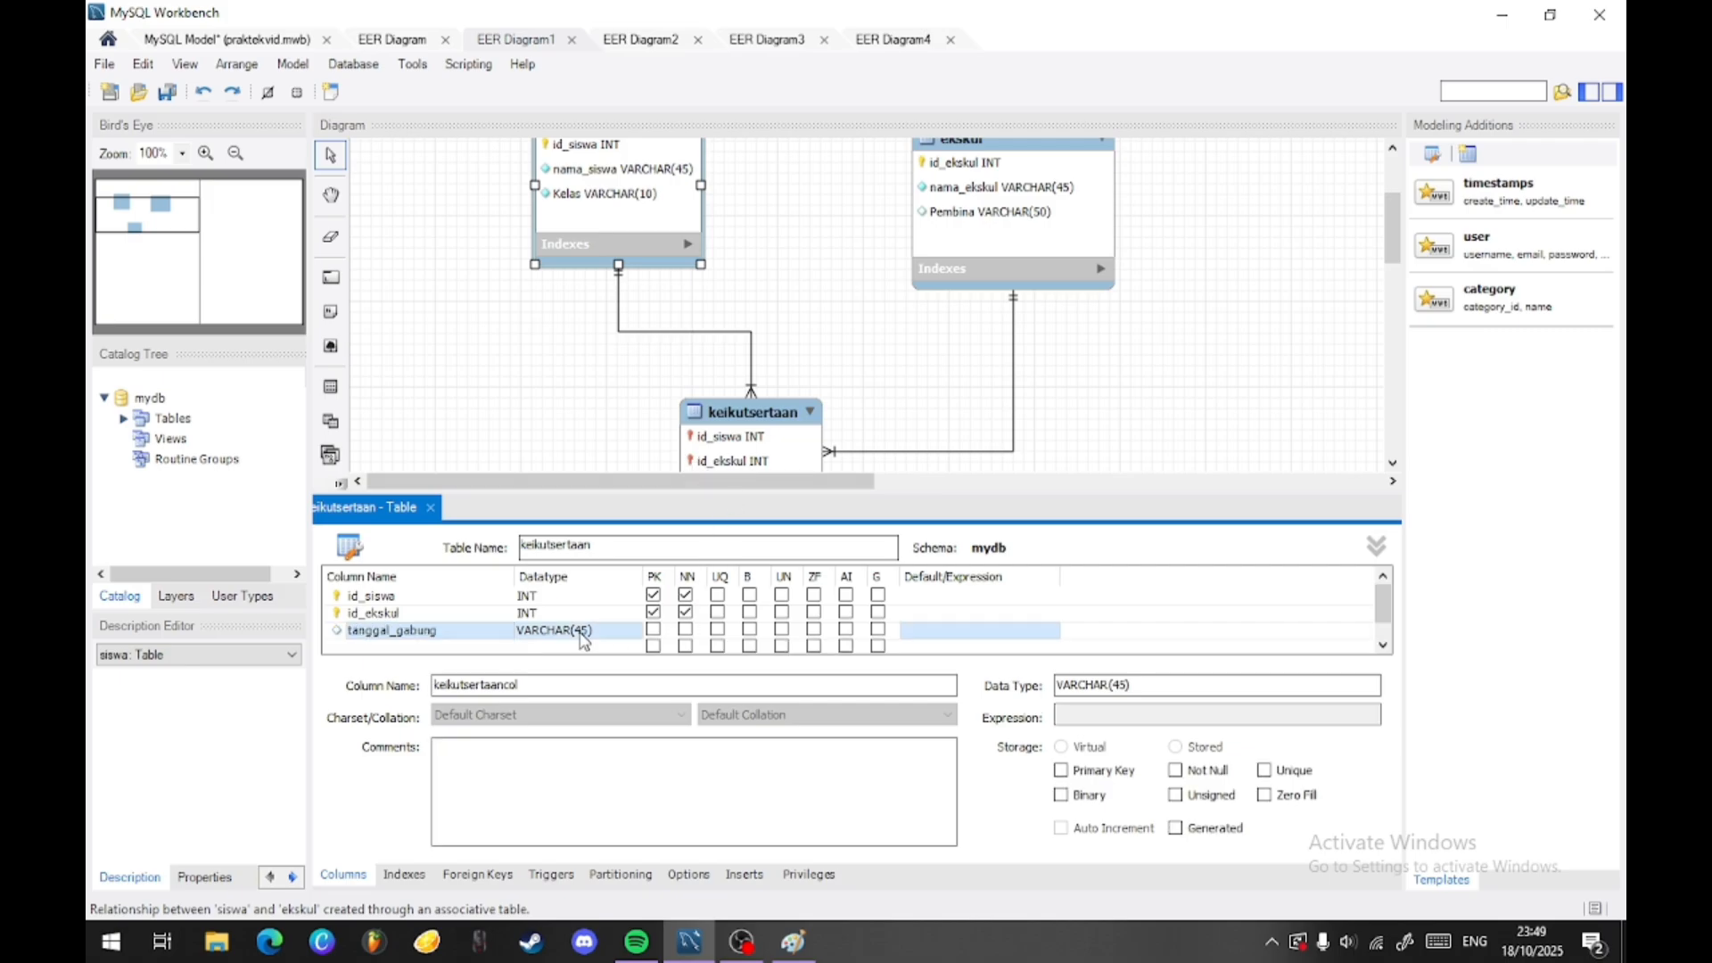
type("DATE")
key("Return")
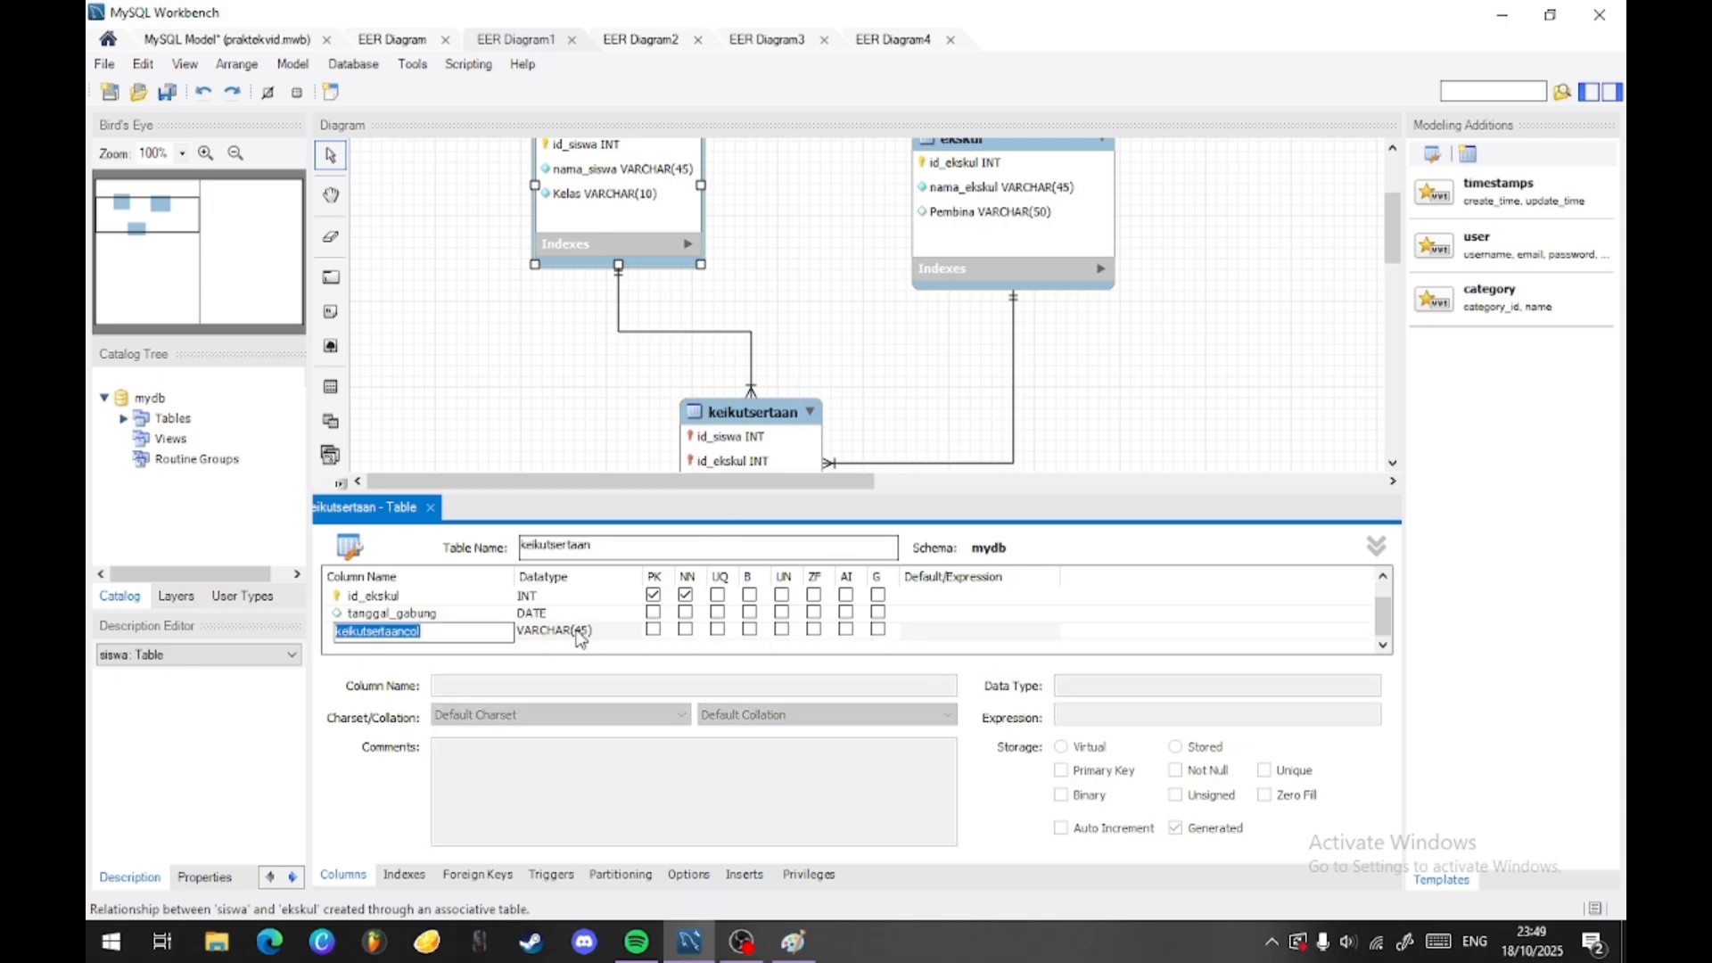
- Delete the surplus VARCHAR(45) column below tanggal_gabung and make tanggal_gabung Not Null
scroll(907, 338, "down", 2)
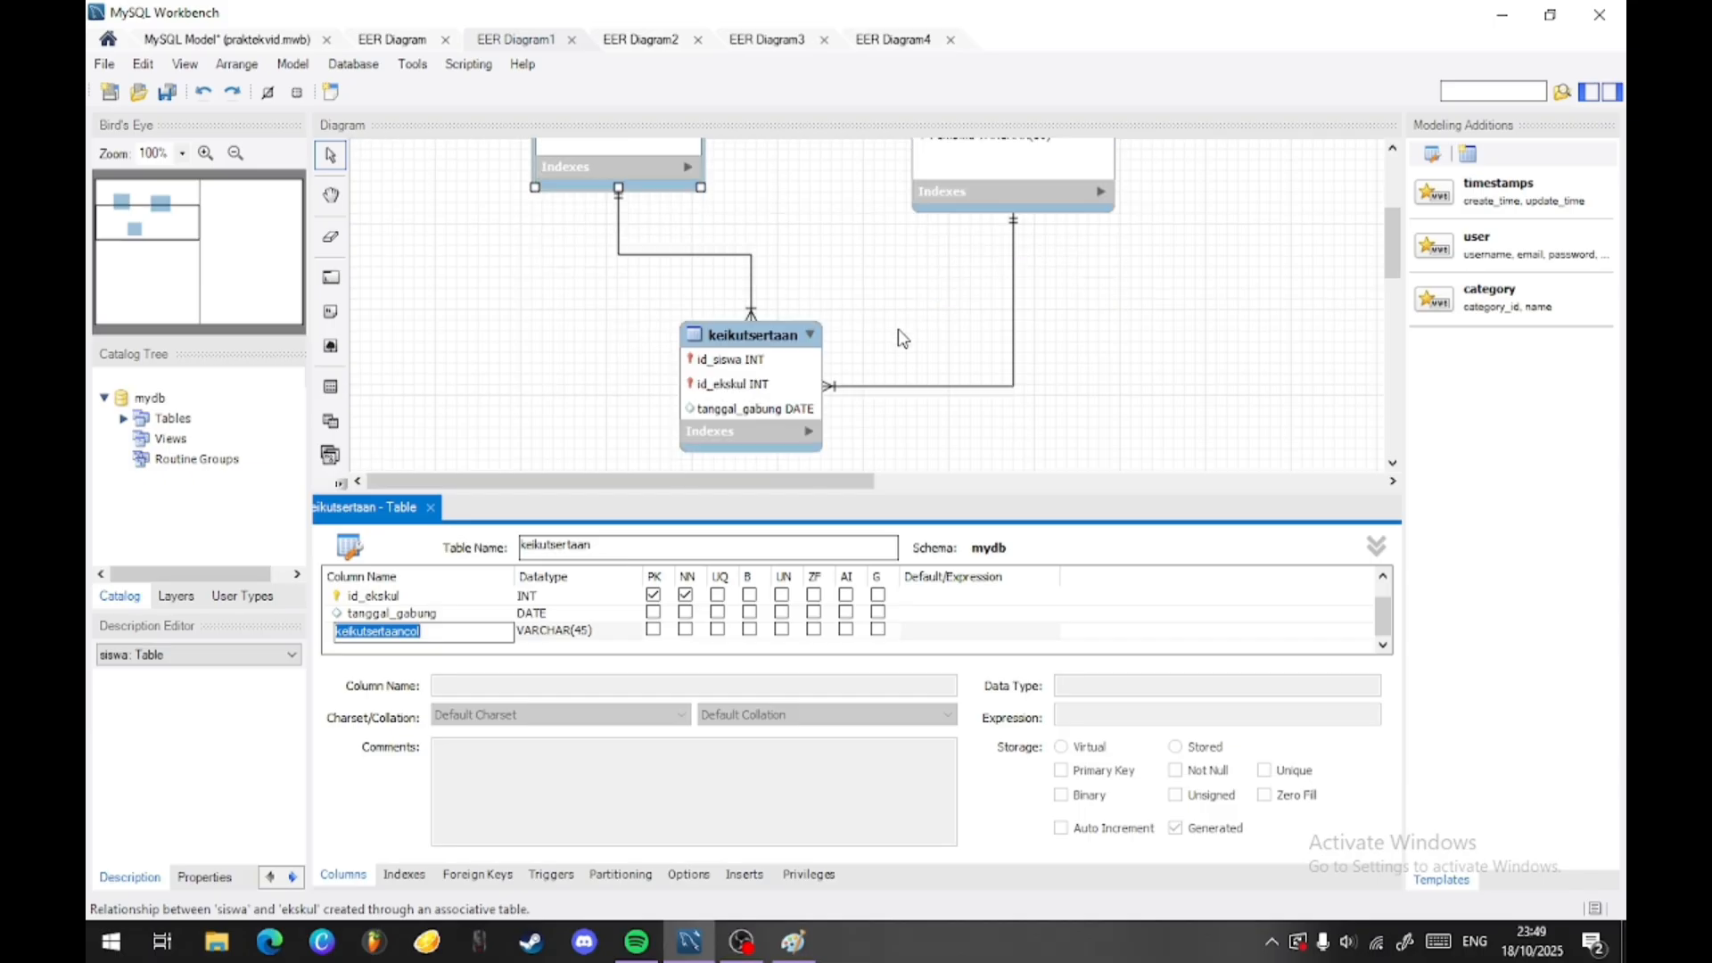
left_click(910, 330)
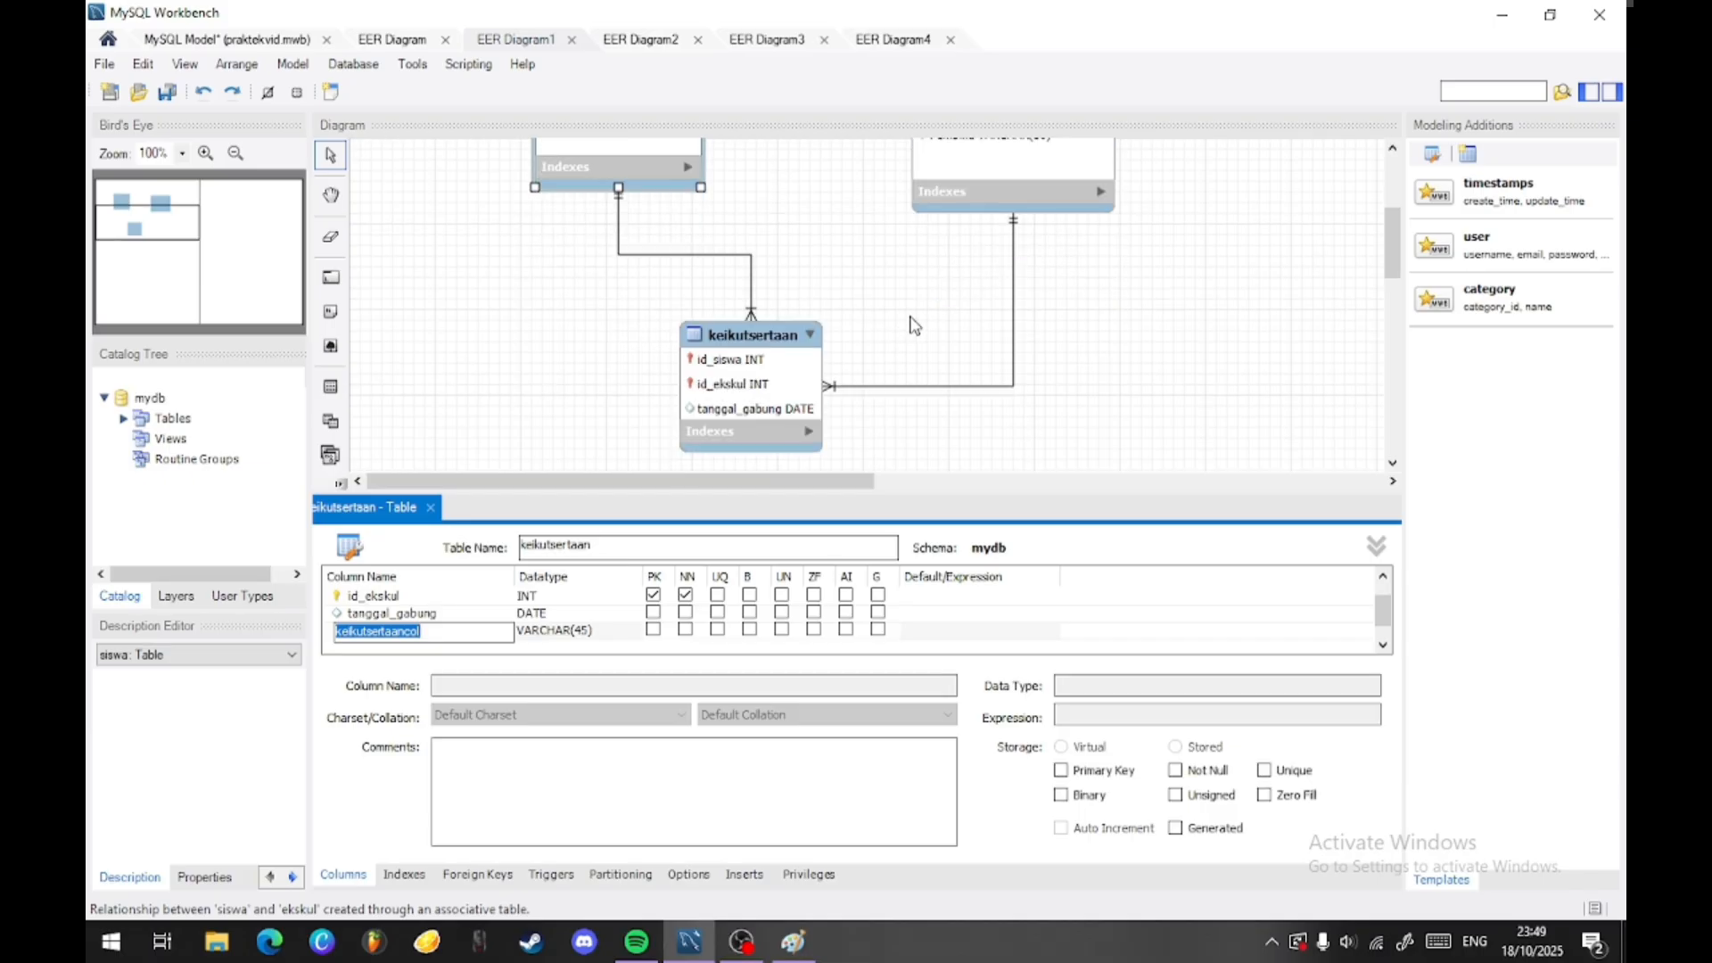
right_click(381, 630)
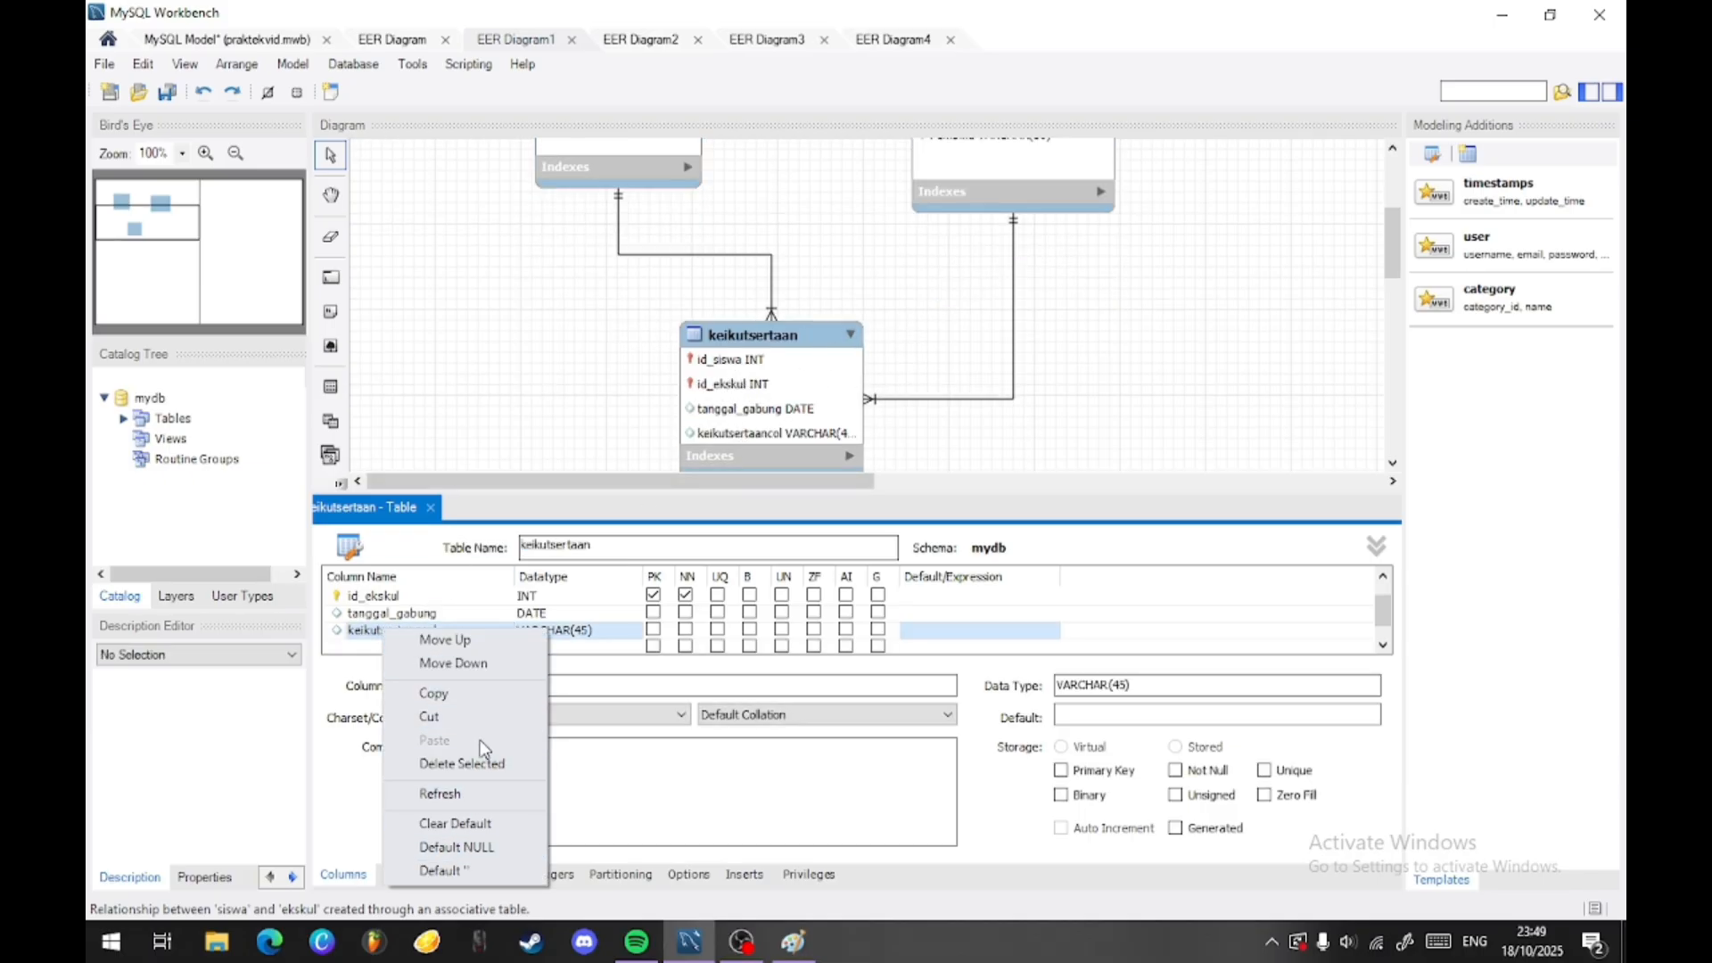
left_click(462, 763)
left_click(685, 612)
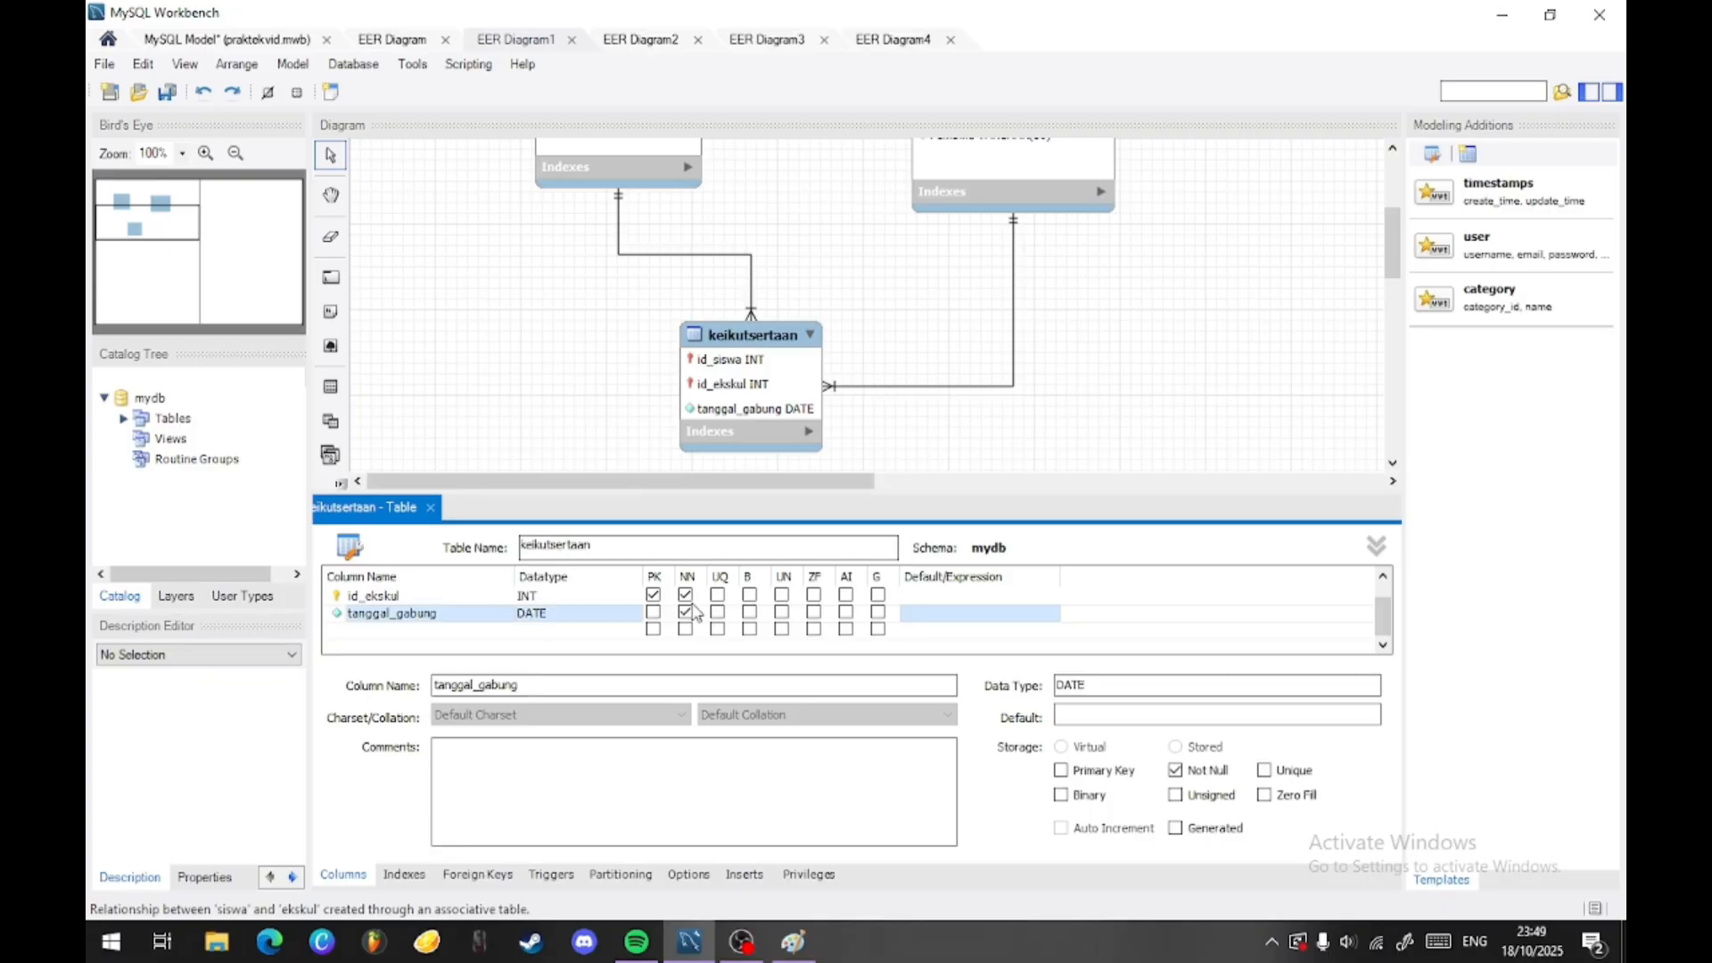
- Move the keikutsertaan table to a more central position below siswa and ekskul
left_click_drag(767, 409, 801, 379)
left_click(1162, 298)
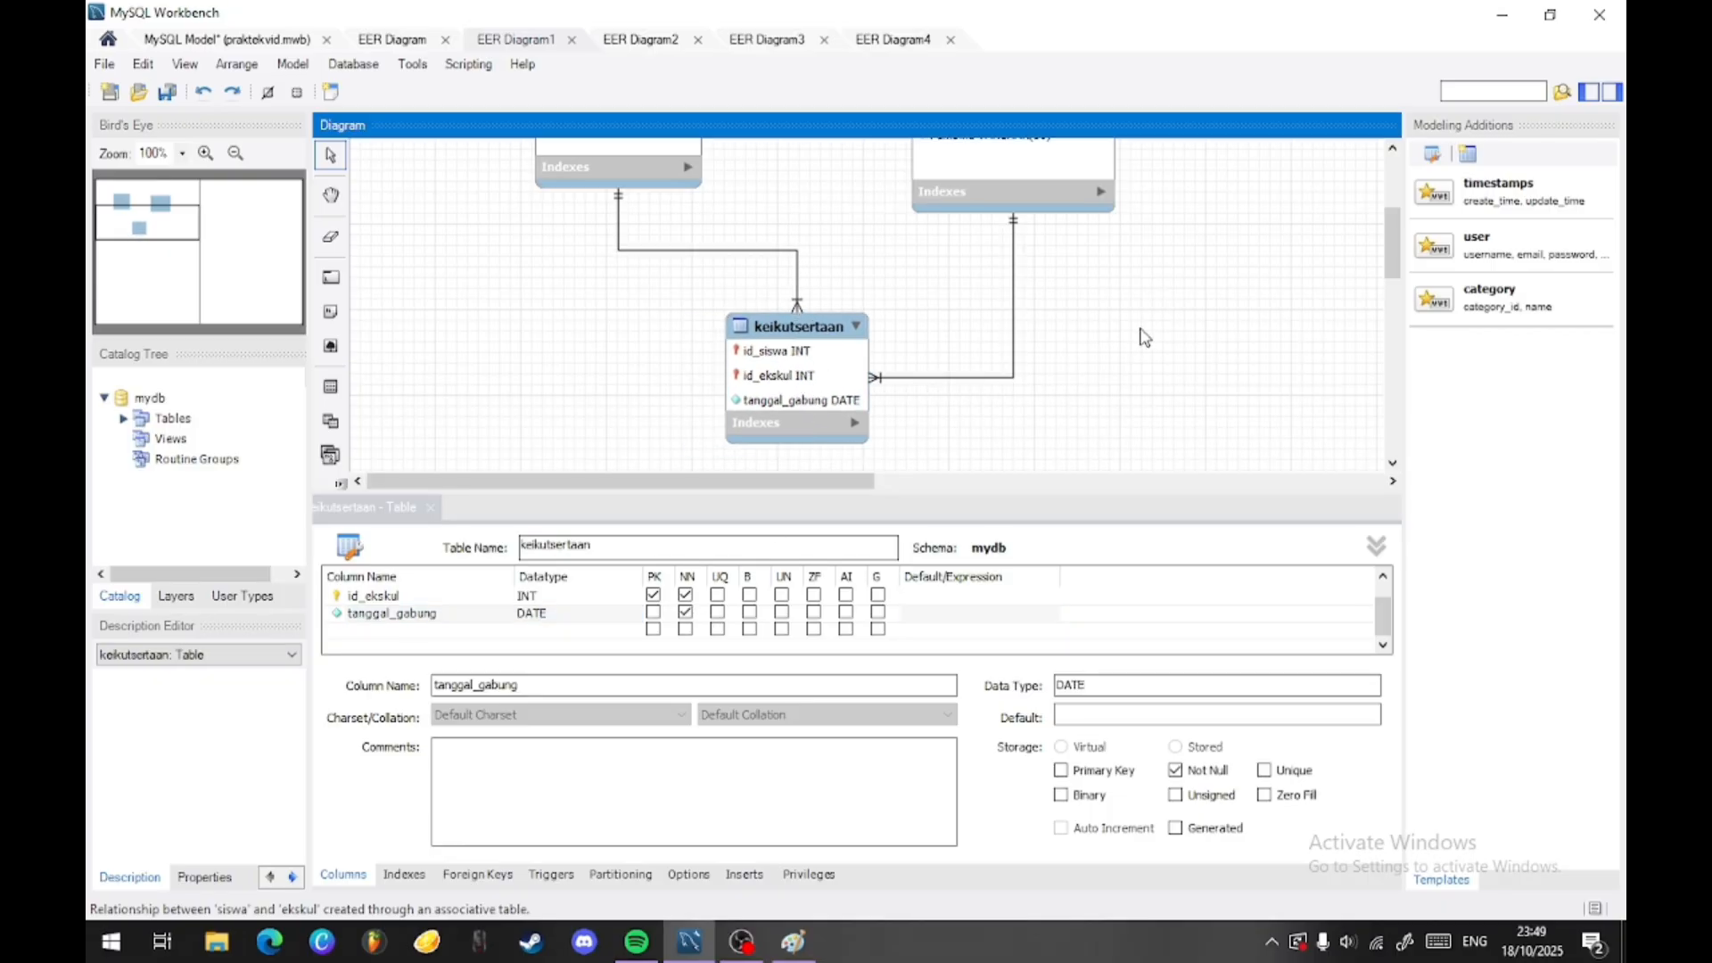
scroll(1118, 260, "up", 3)
scroll(1122, 268, "up", 5)
scroll(1159, 266, "down", 3)
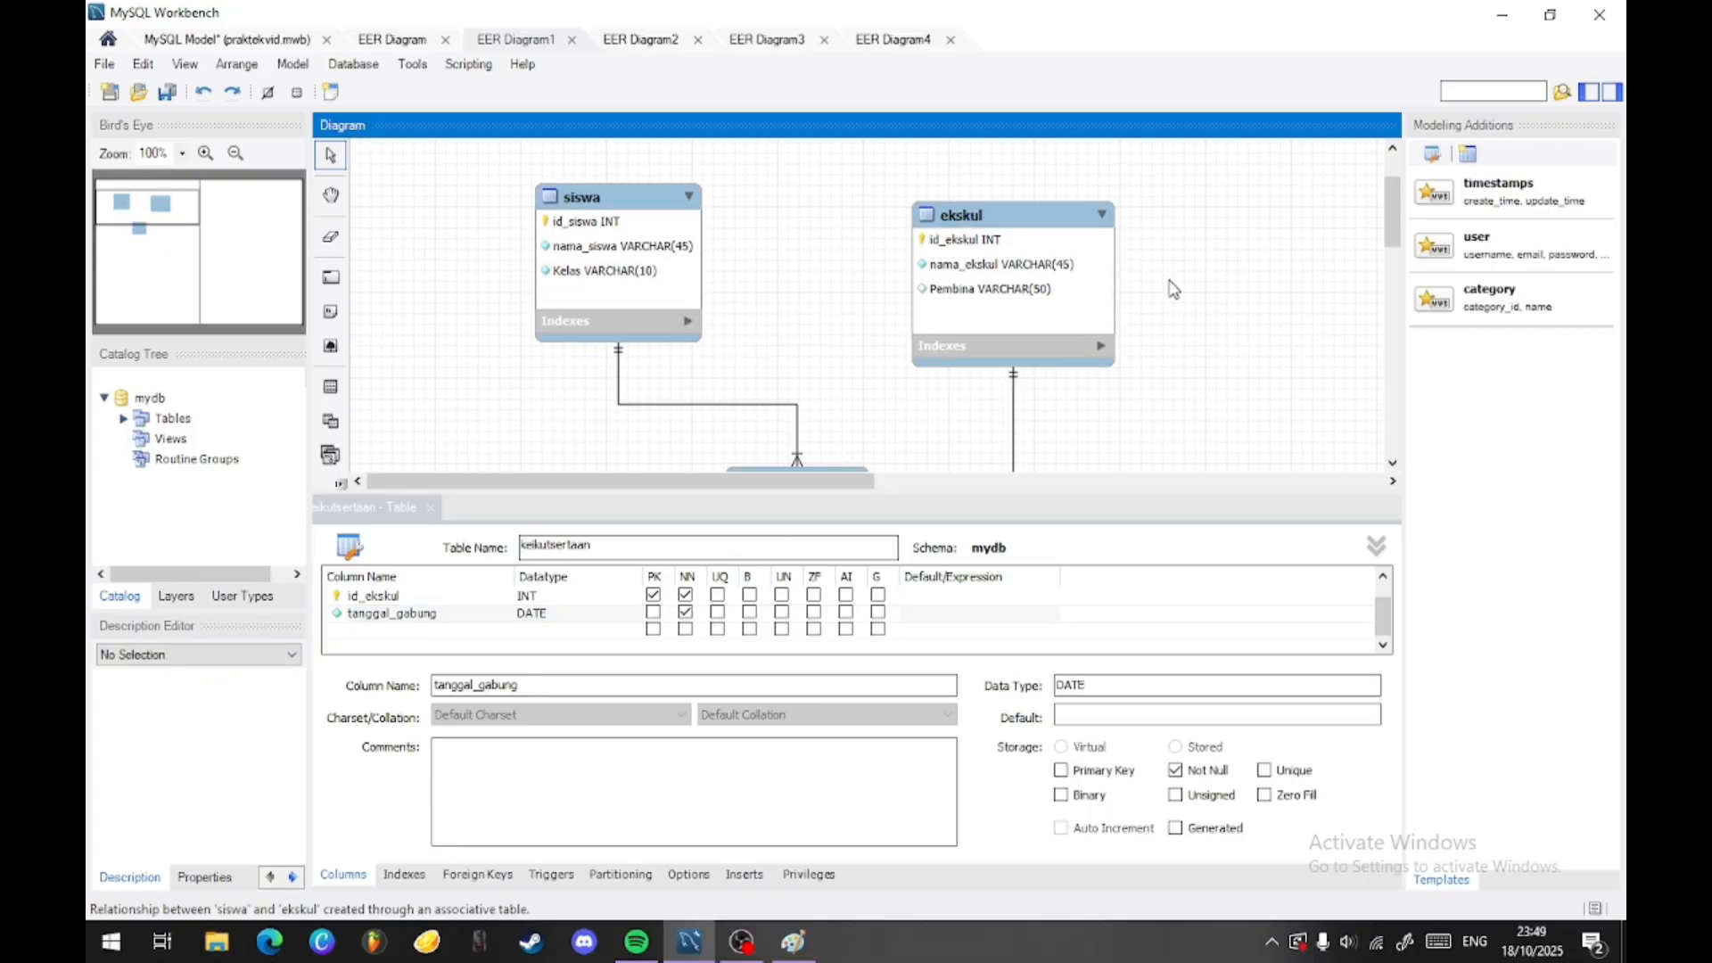
scroll(1237, 259, "down", 1)
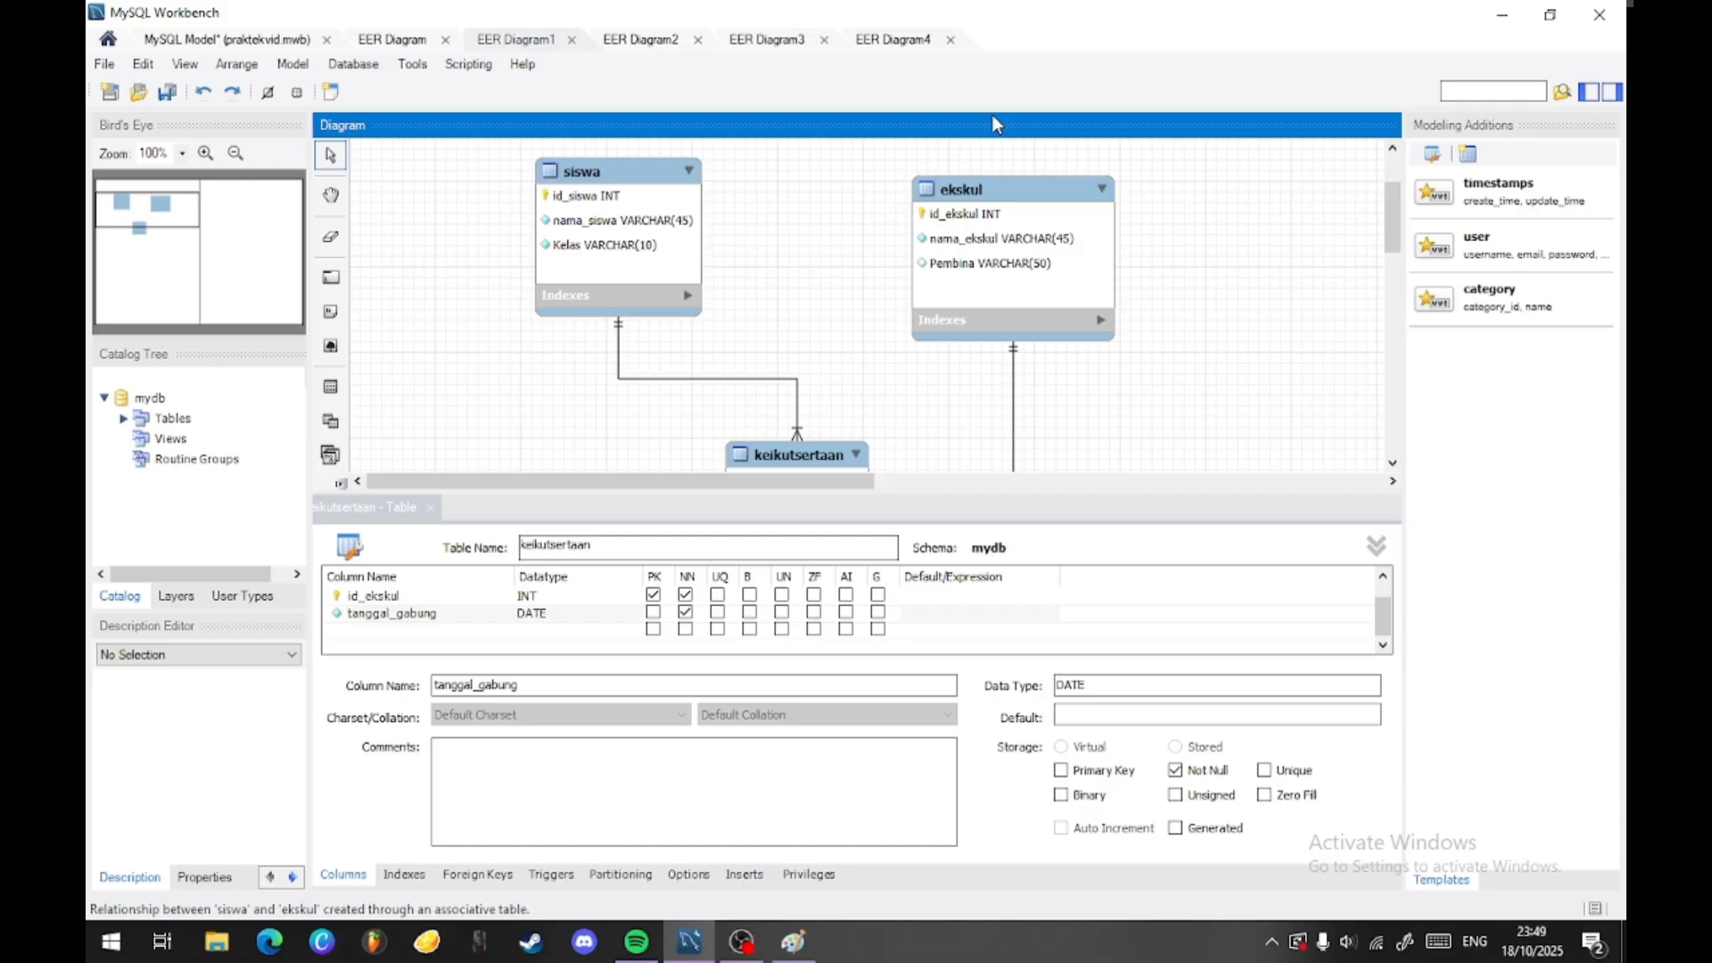
- Show EER Diagram2 and reposition the penulis and buku tables at similar heights with a wide gap between them
left_click(611, 42)
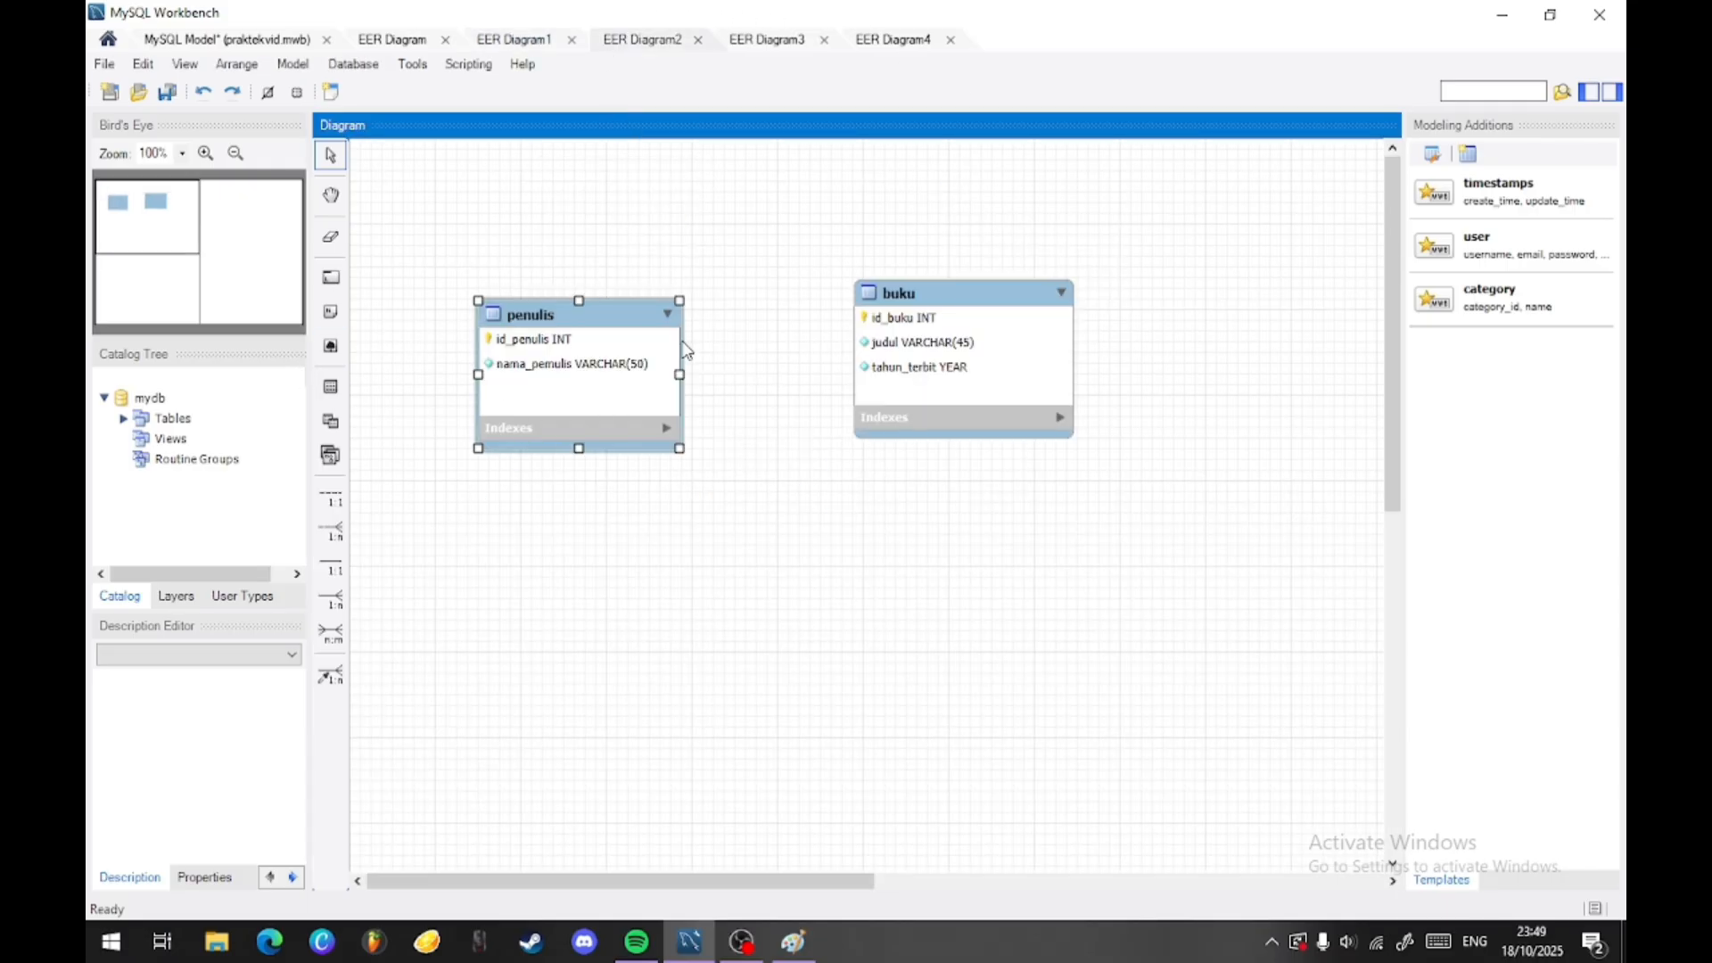
mouse_move(598, 339)
left_mouse_down()
mouse_move(622, 344)
mouse_move(573, 353)
mouse_move(597, 356)
left_mouse_up()
left_click_drag(972, 359, 1130, 372)
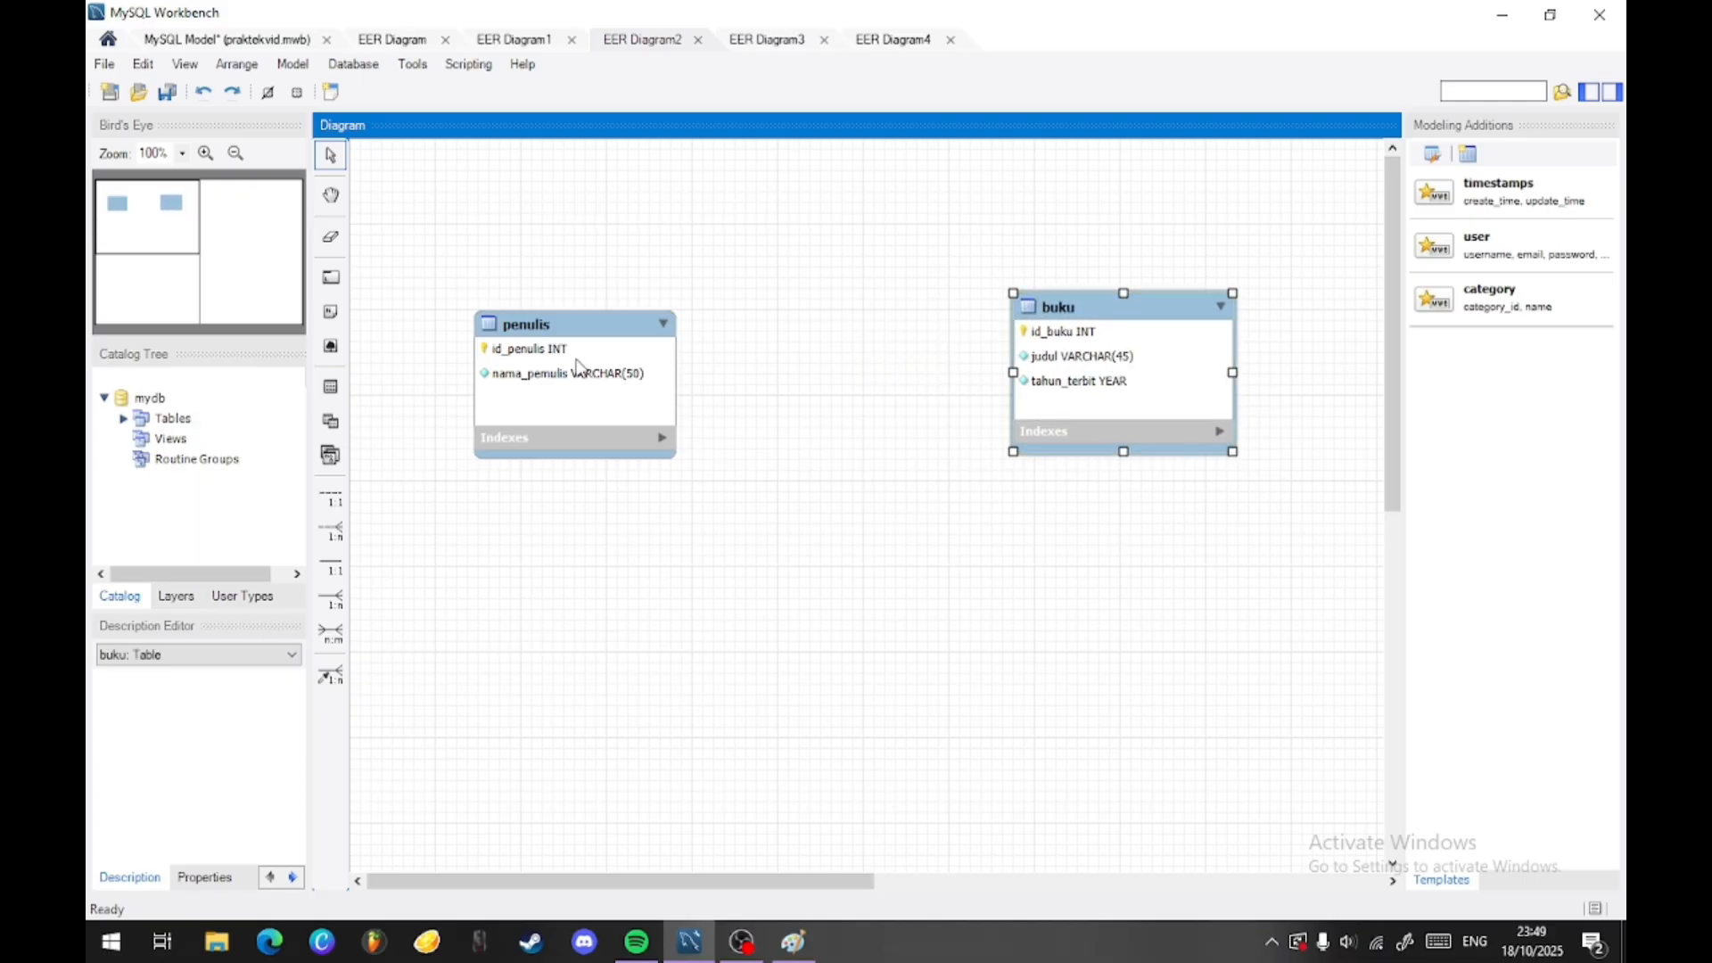
left_click_drag(524, 361, 569, 365)
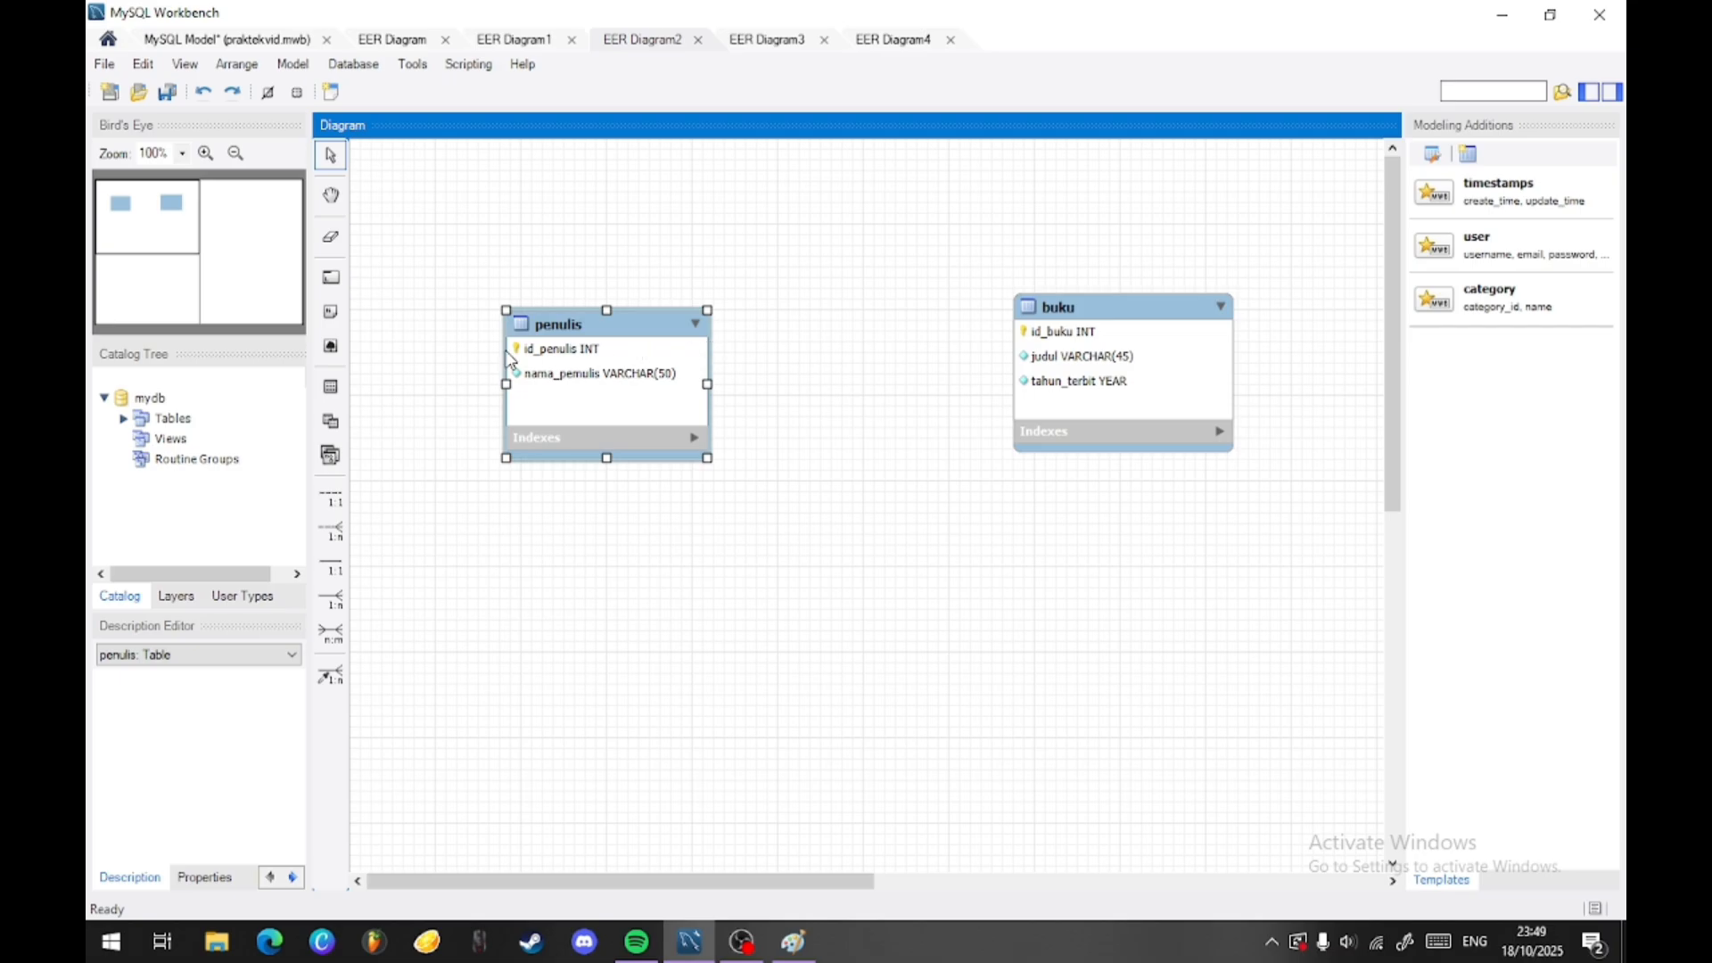
left_click_drag(1025, 402, 1011, 369)
left_click(580, 358)
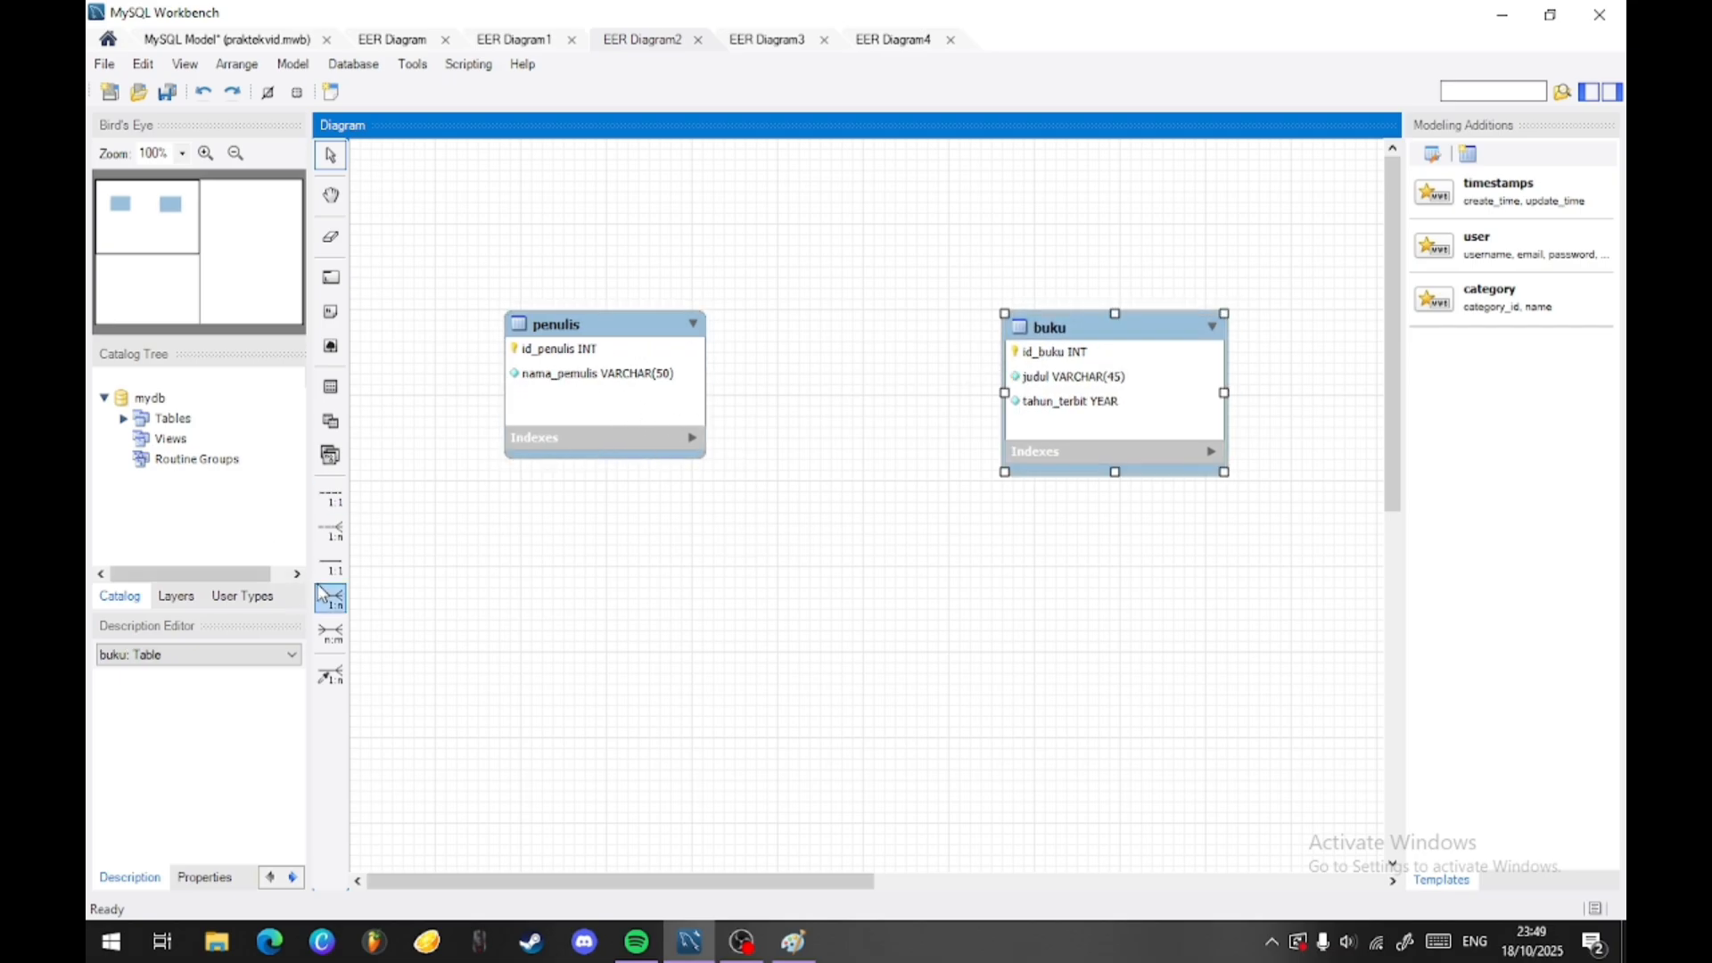
- Create an n:m identifying relationship from penulis to buku and place the associative table centrally below them
left_click(332, 639)
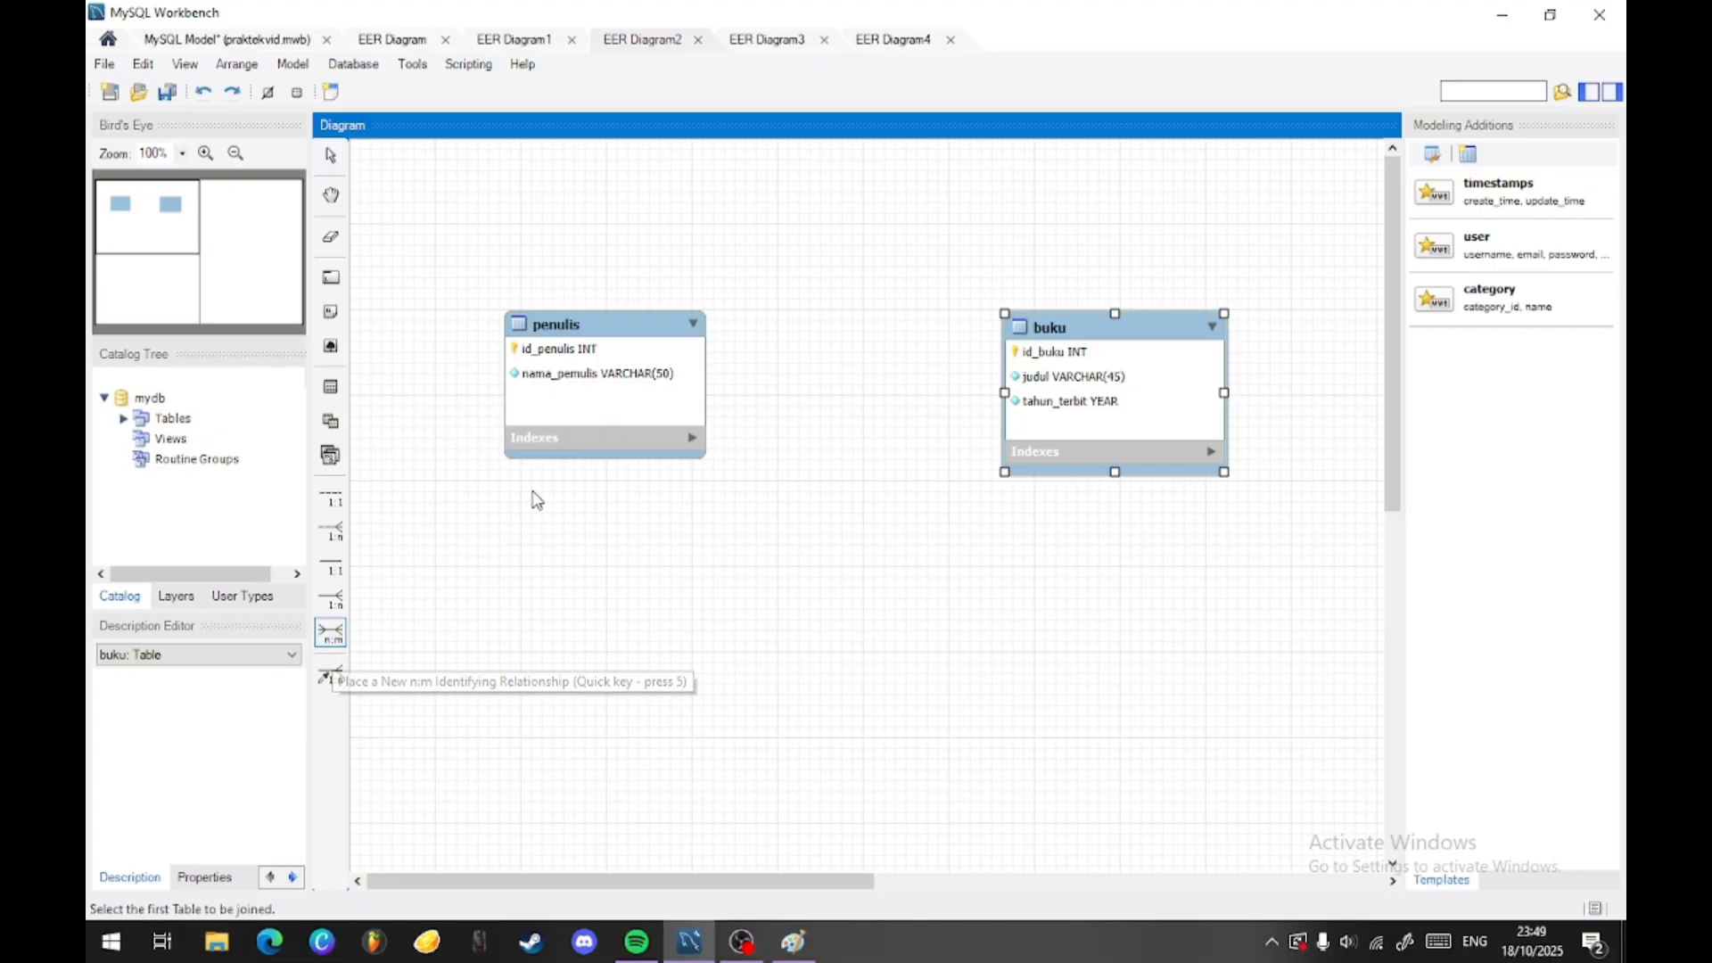
left_click(581, 400)
left_click(1015, 397)
left_click_drag(869, 400, 884, 609)
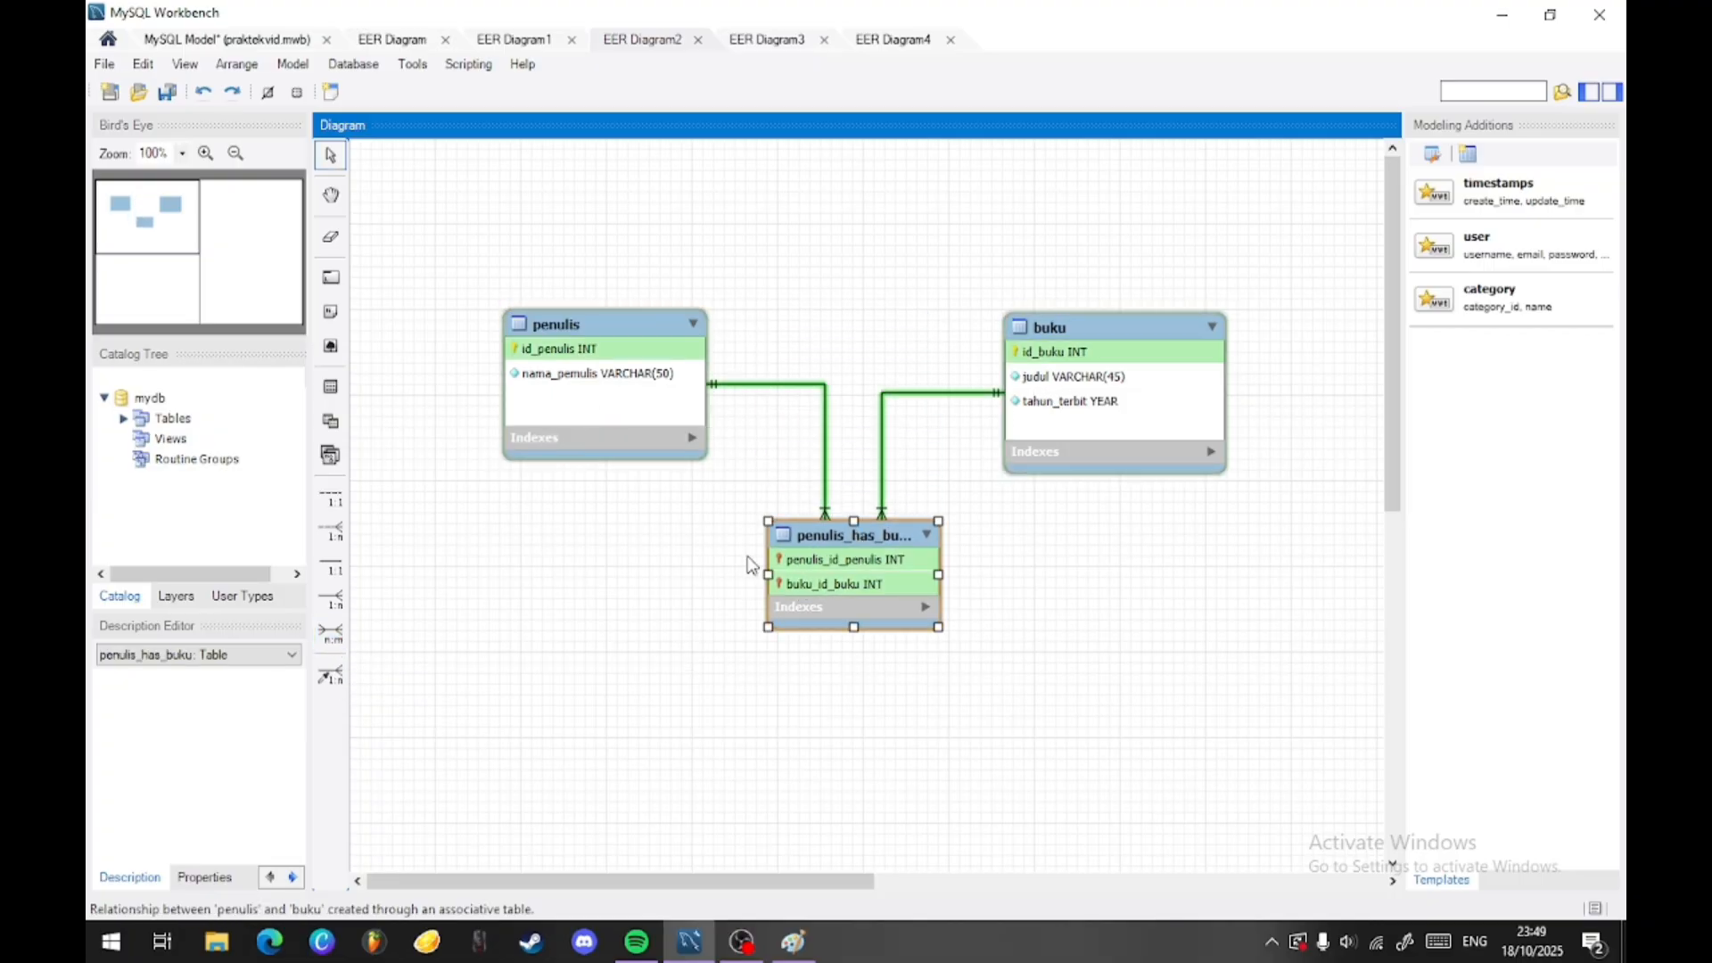
- Open the penulis_has_buku table for editing and make its box in the diagram taller and wider
double_click(829, 534)
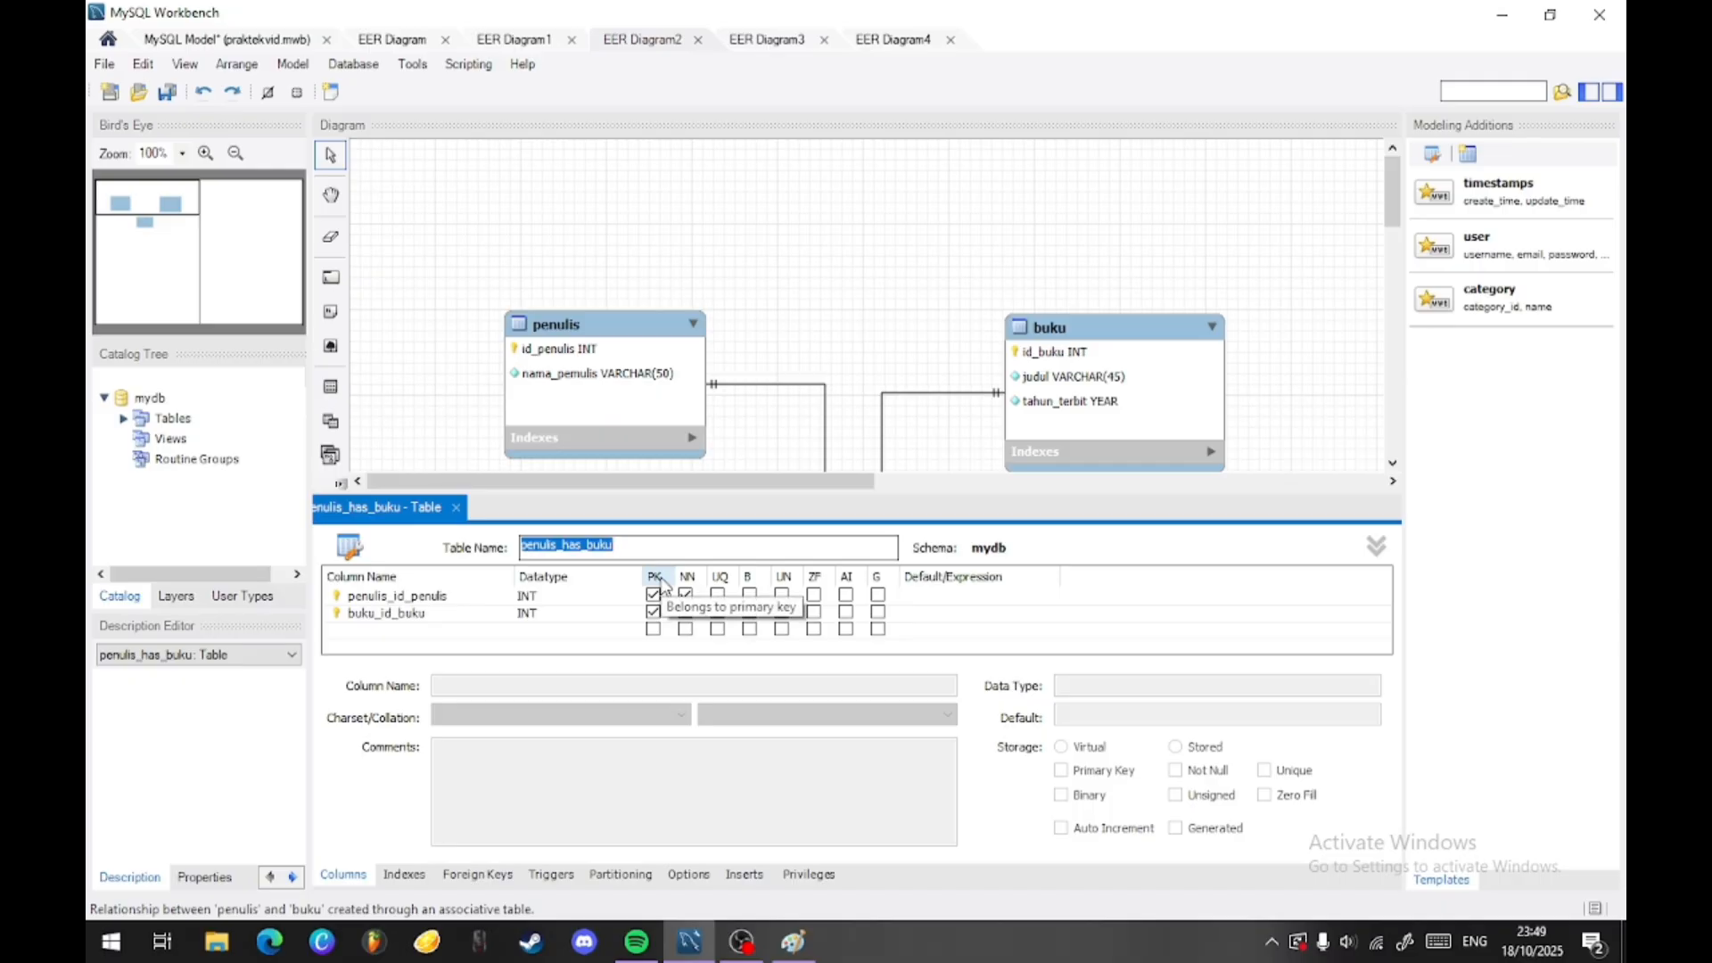
scroll(905, 337, "down", 5)
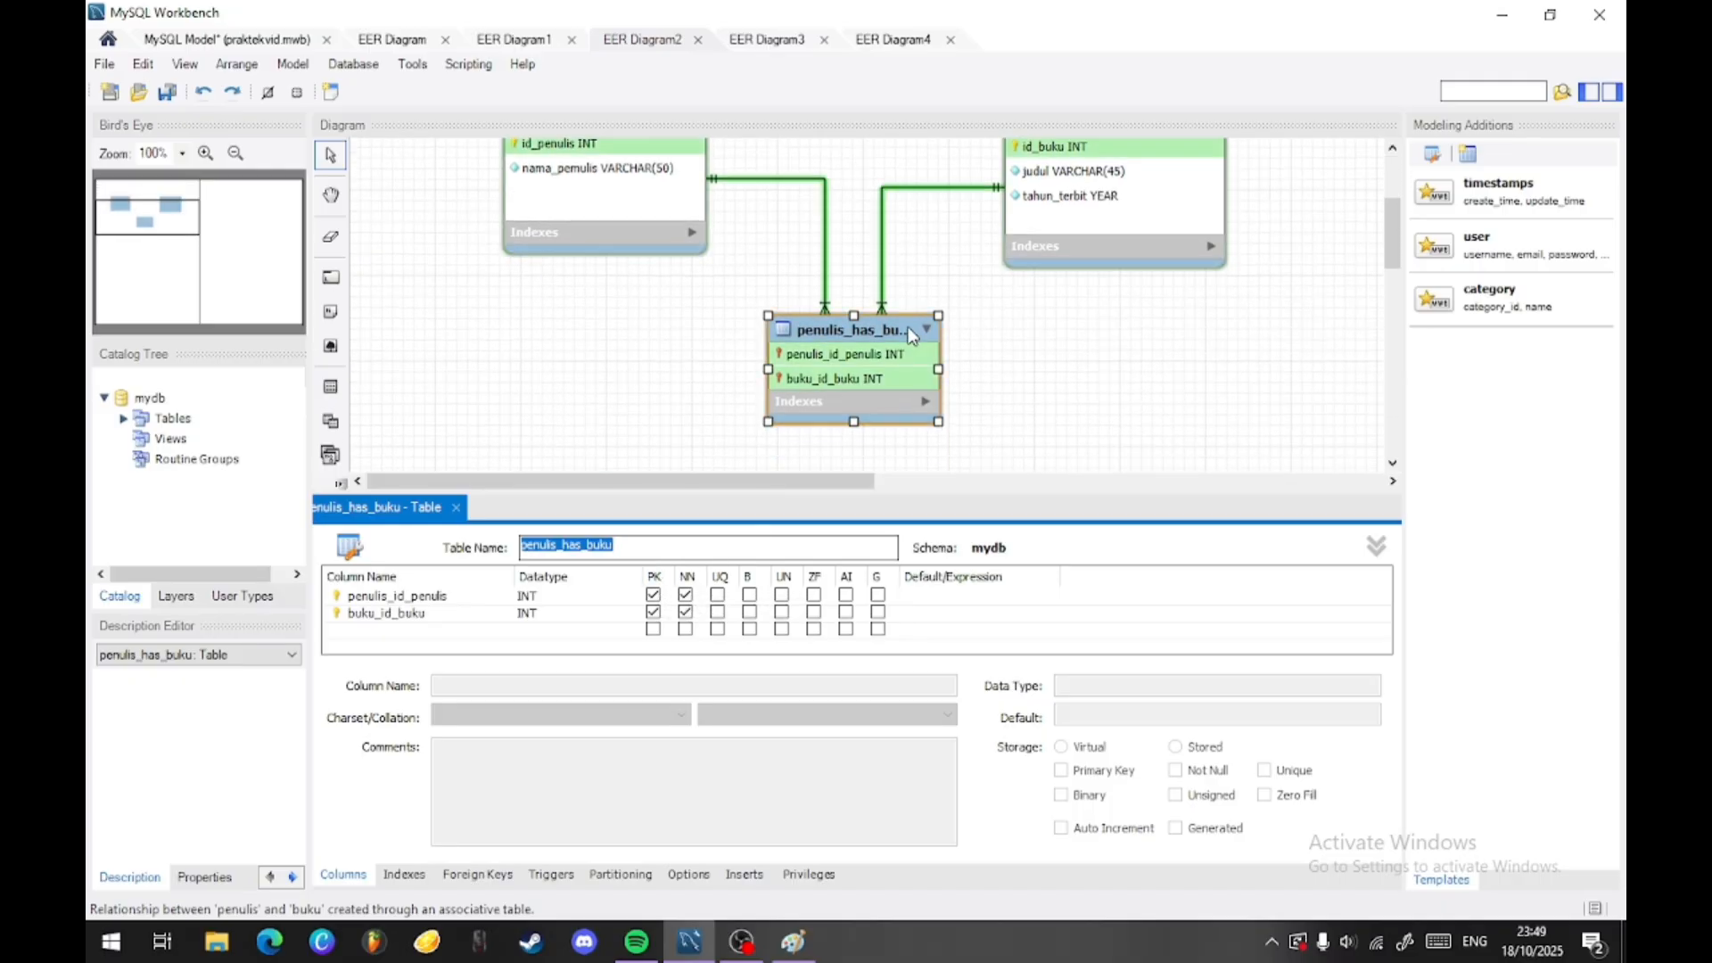
scroll(1030, 376, "up", 2)
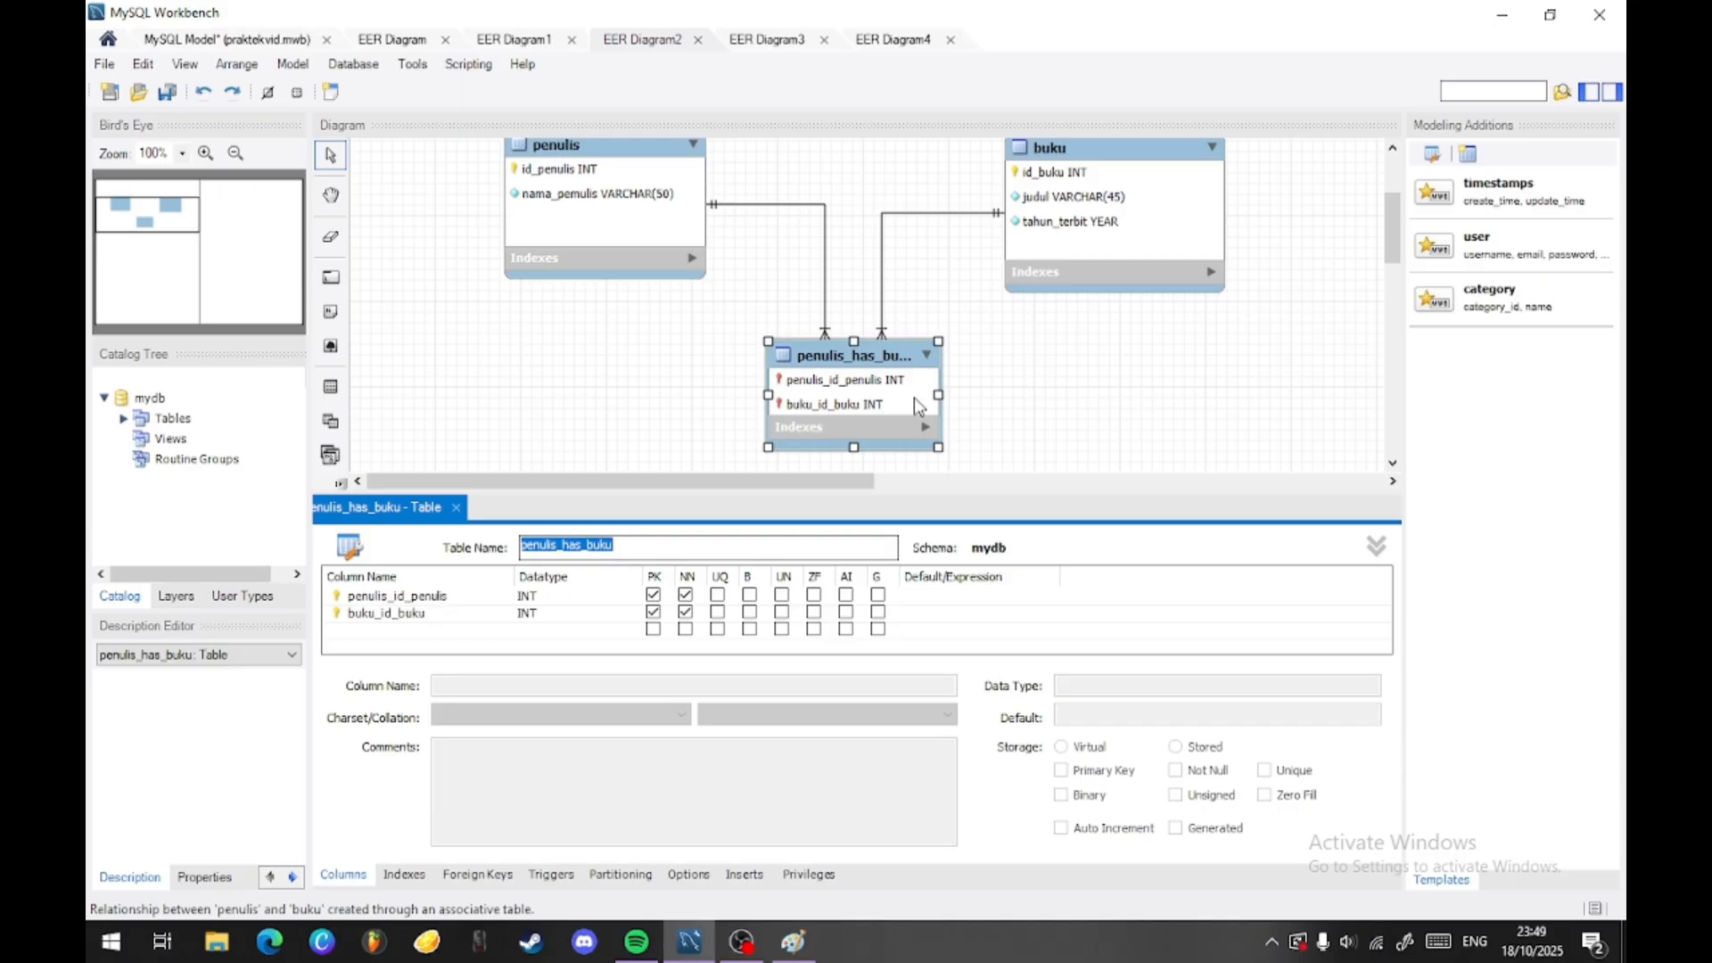
left_click(861, 357)
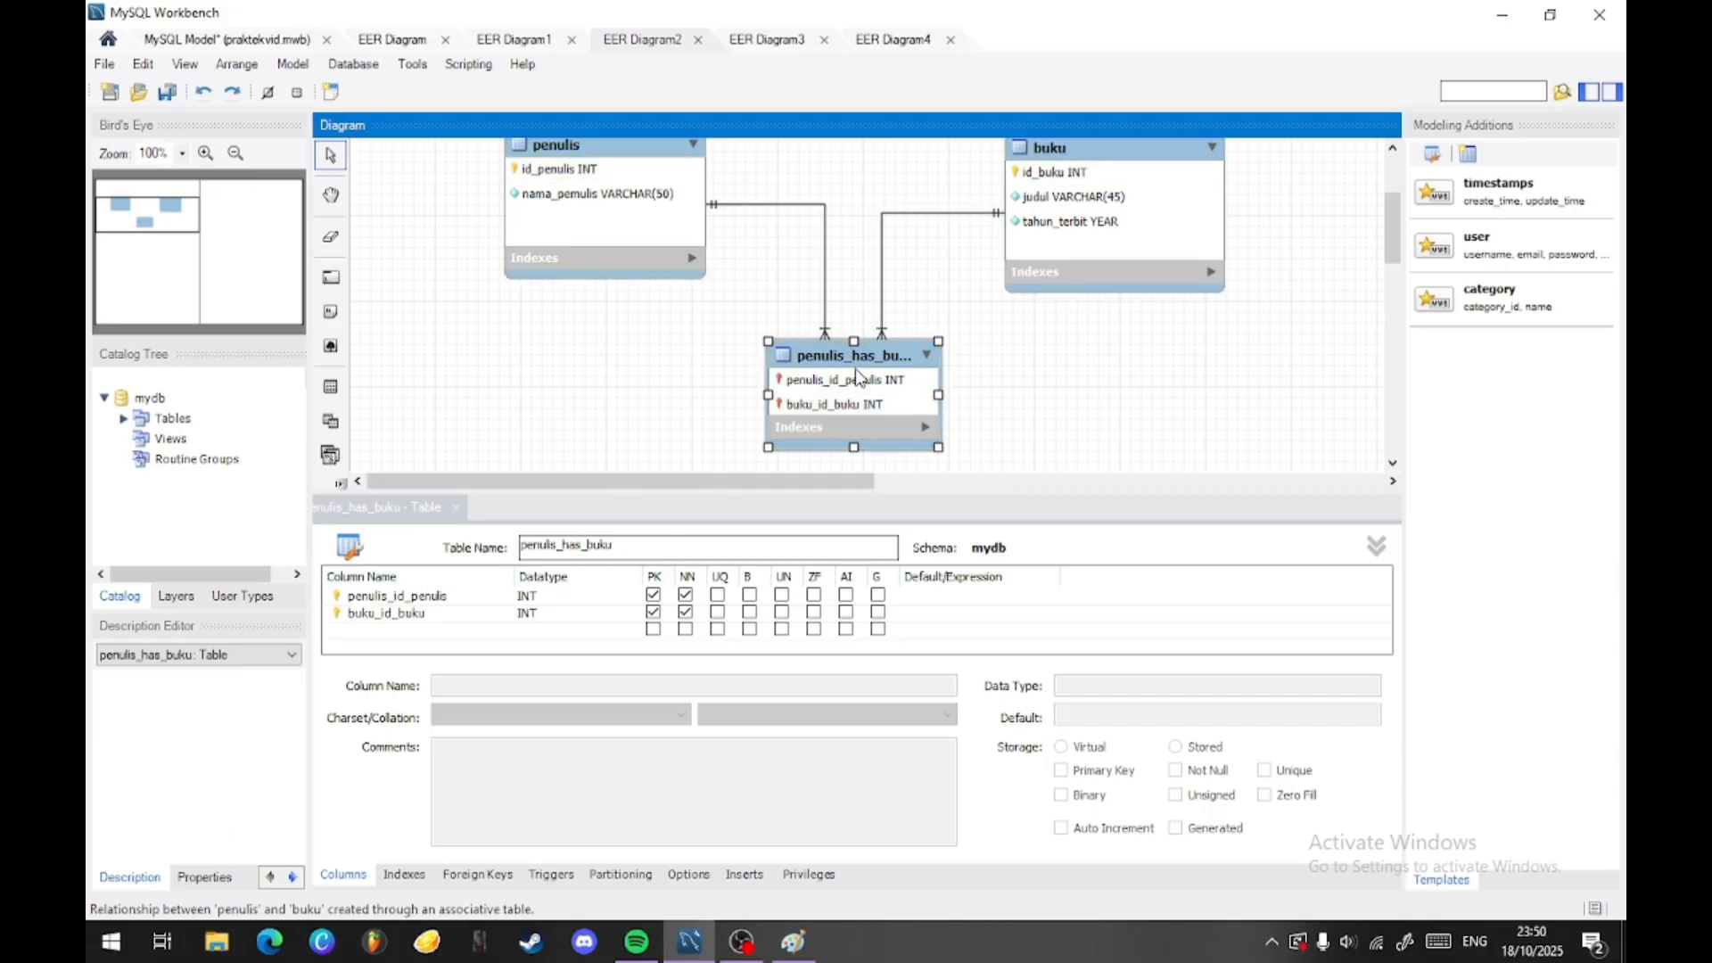
left_click_drag(854, 447, 854, 472)
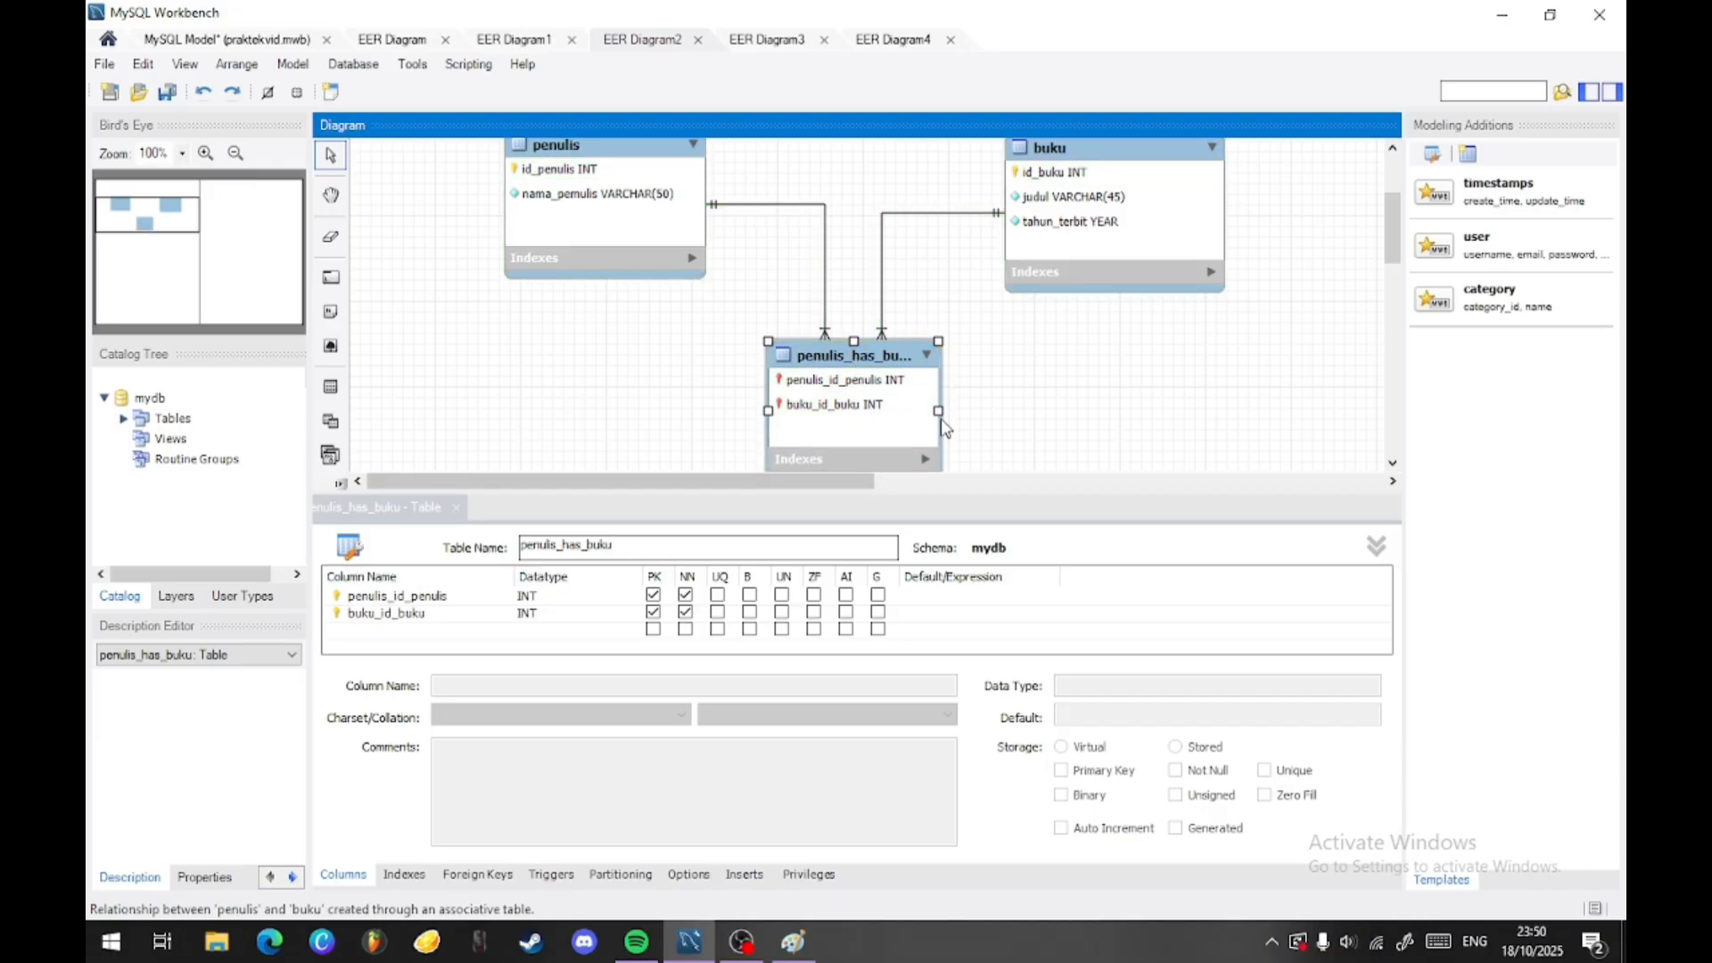
left_click_drag(939, 412, 1004, 413)
scroll(1025, 410, "down", 1)
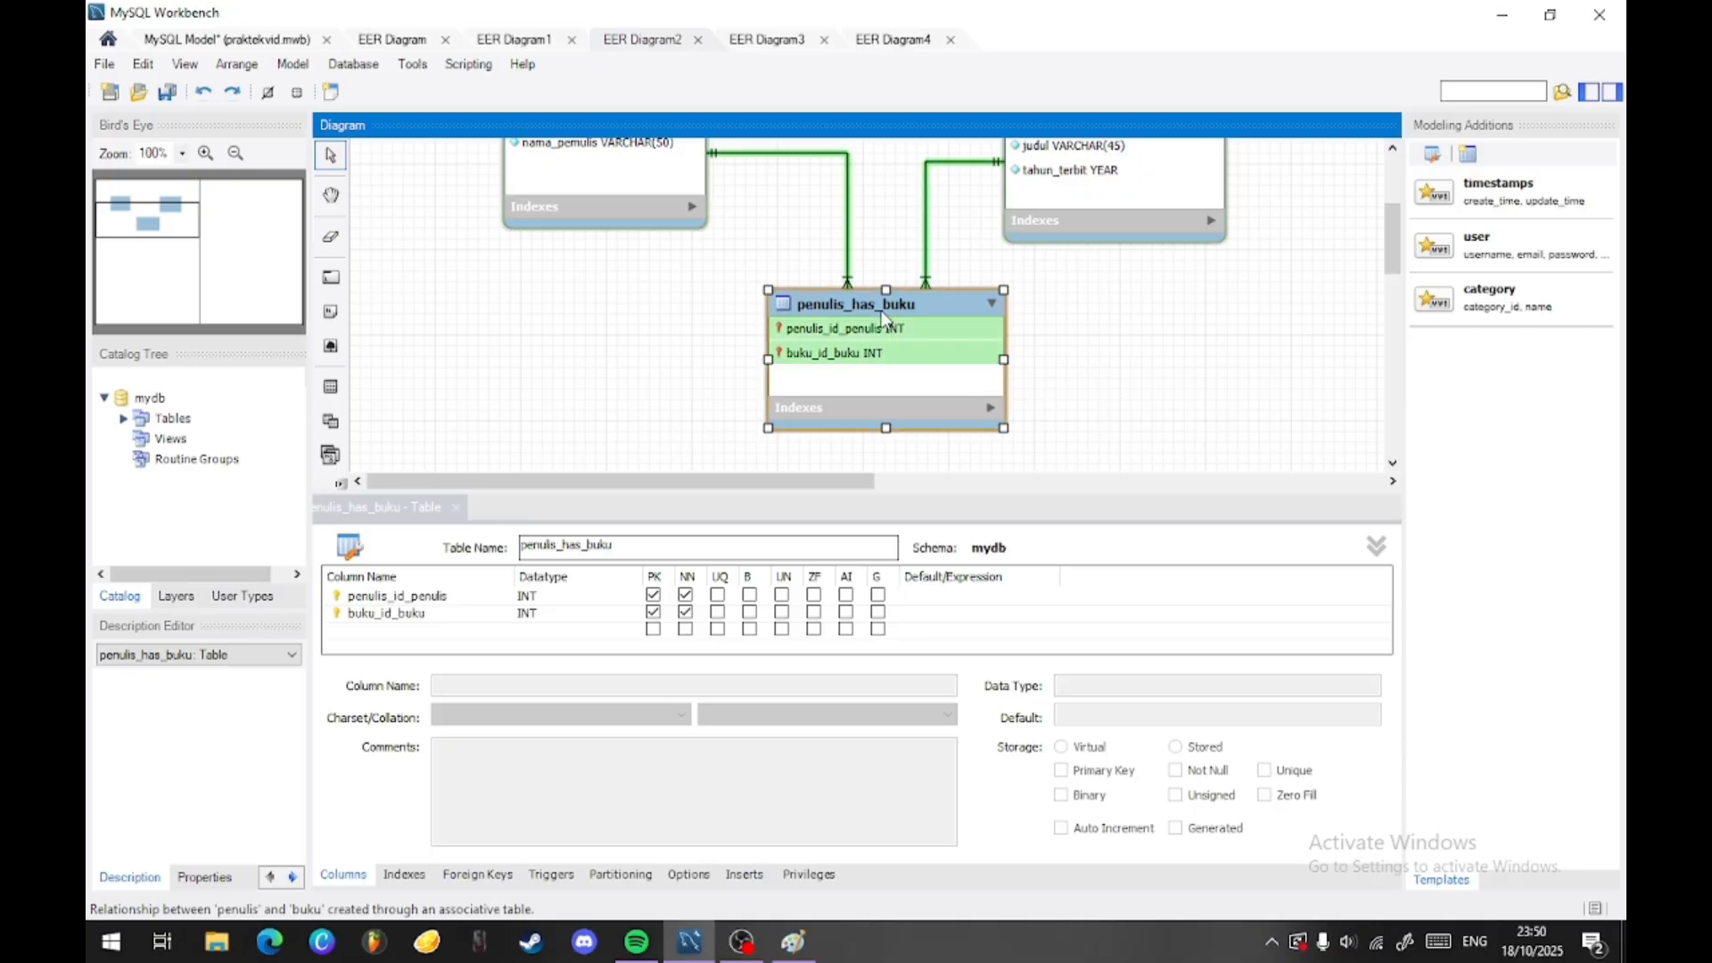
scroll(833, 298, "up", 1)
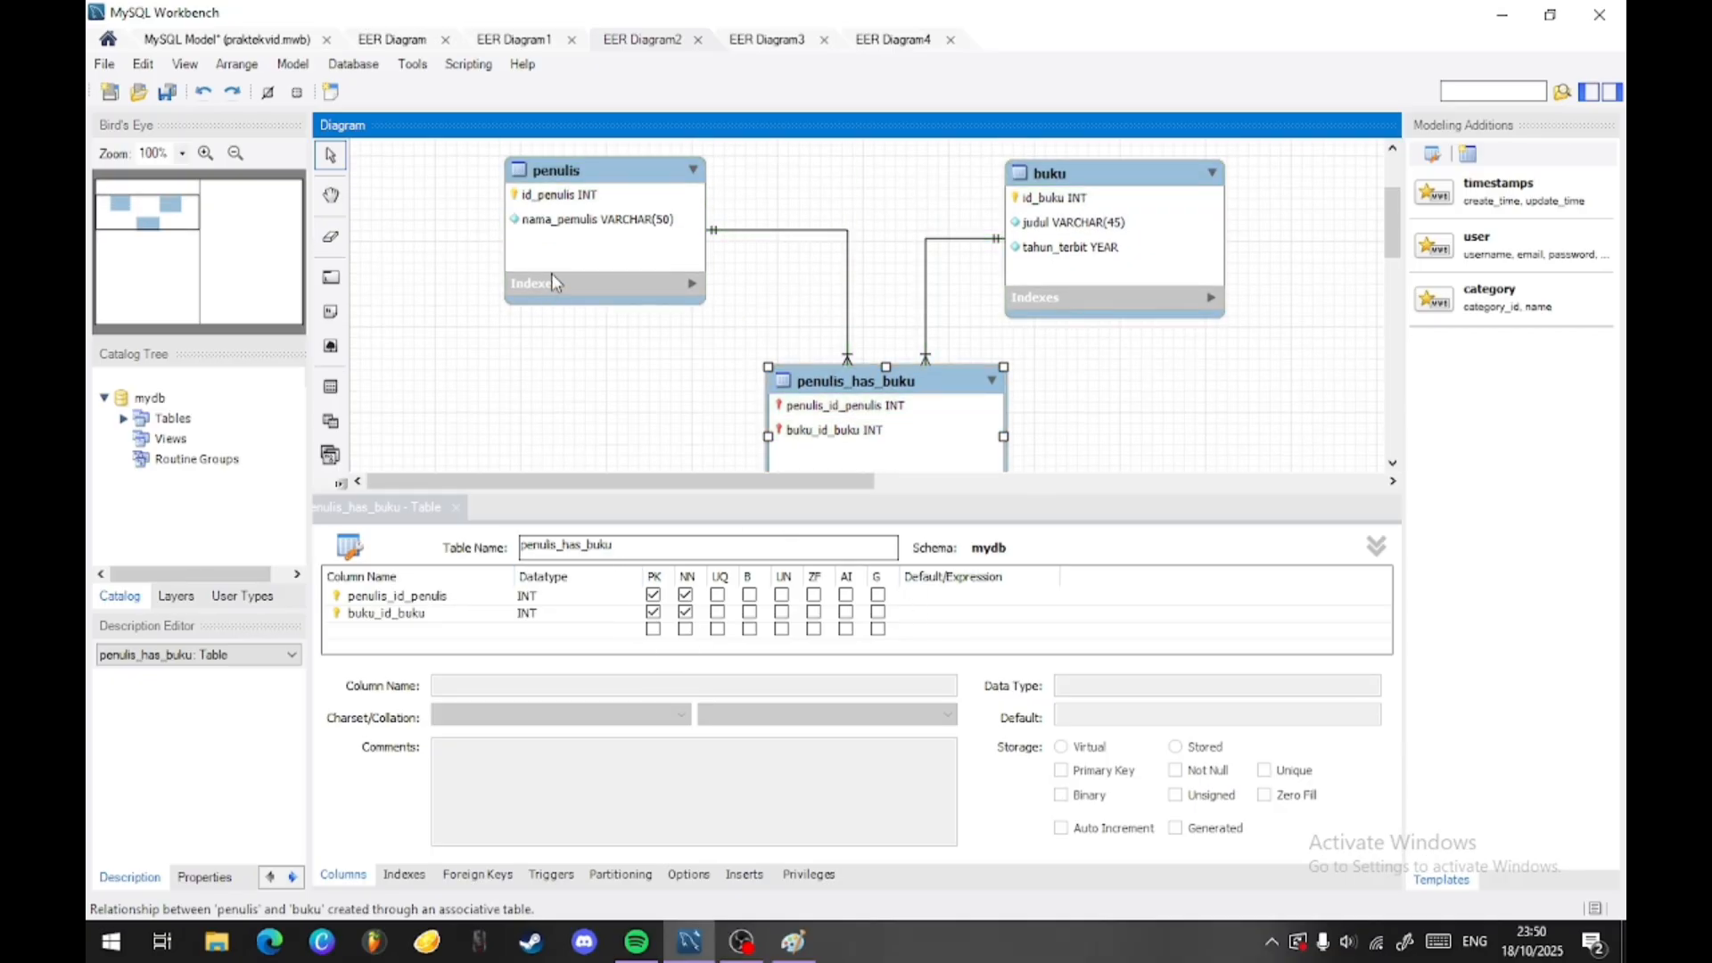
- Rename the penulis_has_buku table to Buku_penulis
scroll(1034, 419, "down", 1)
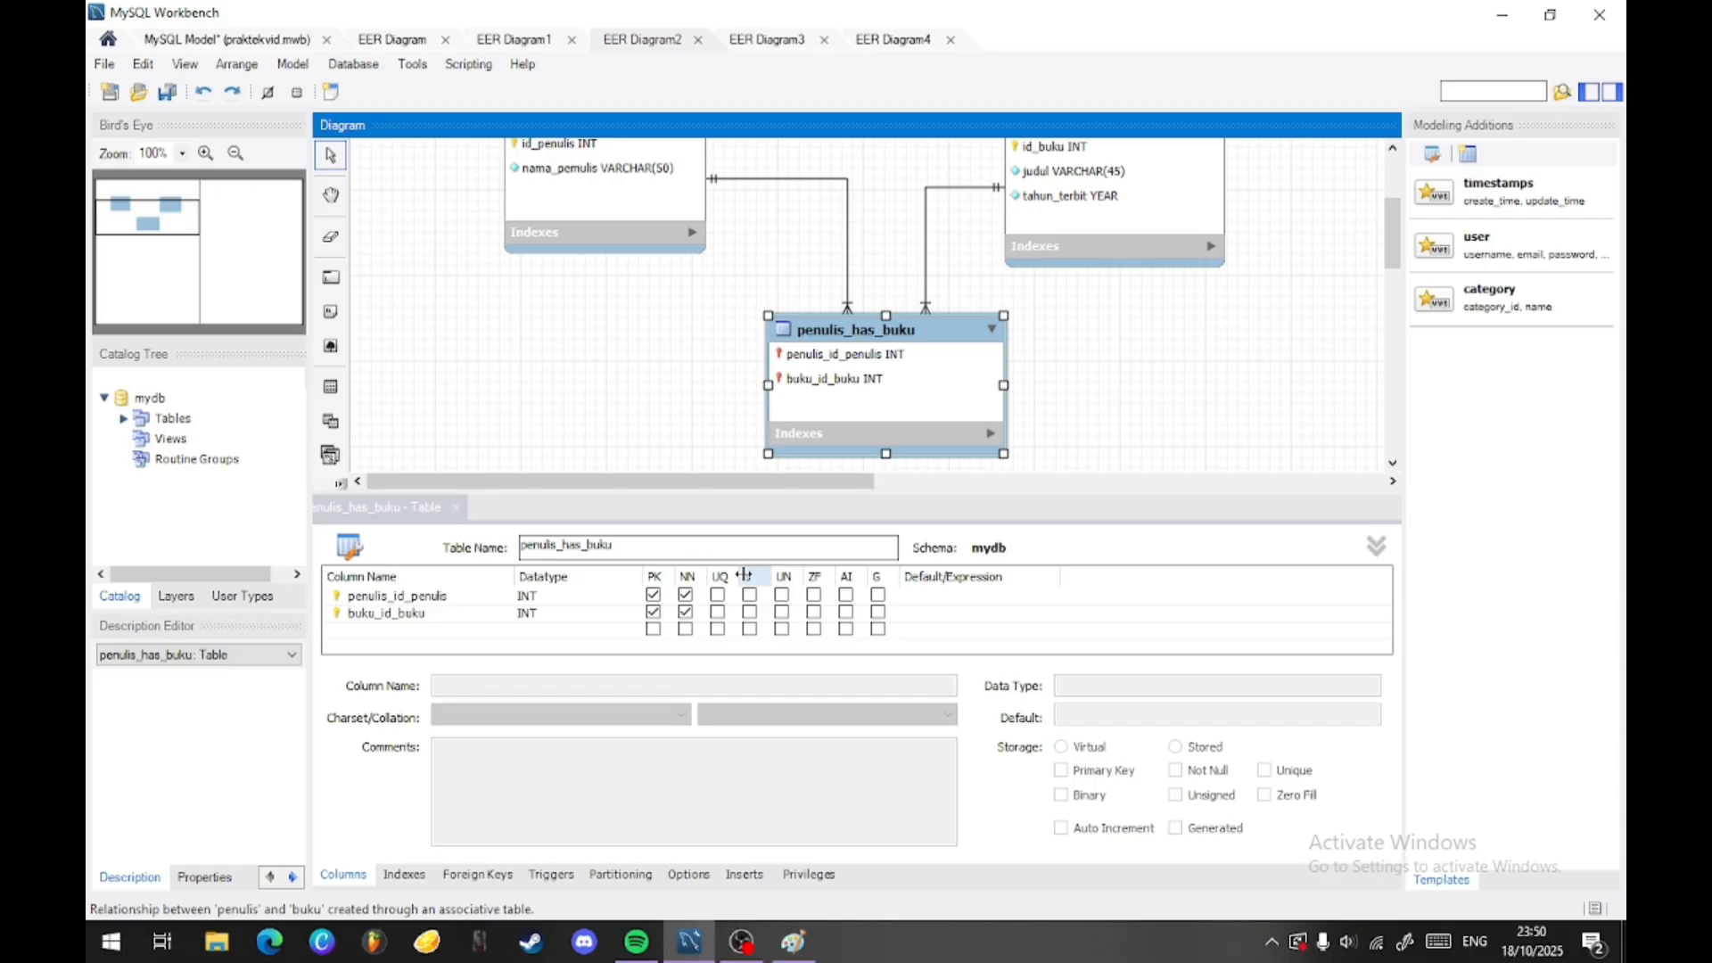
left_click(621, 545)
double_click(621, 545)
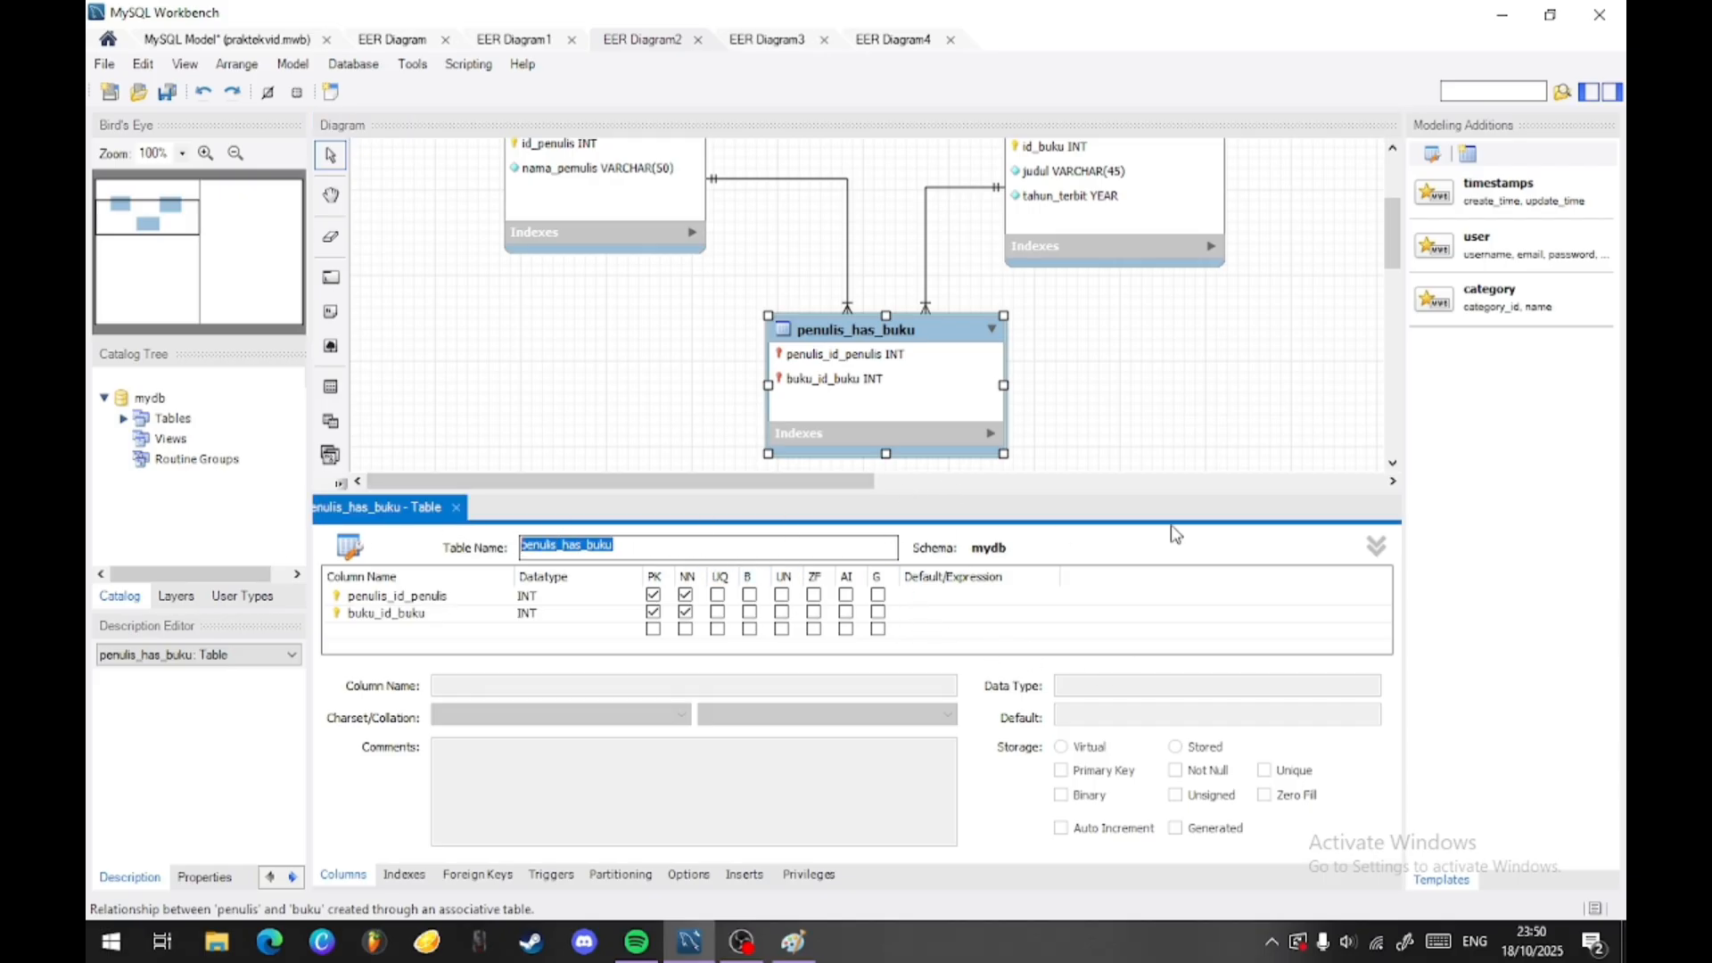
type("Buku_penulis")
key("Return")
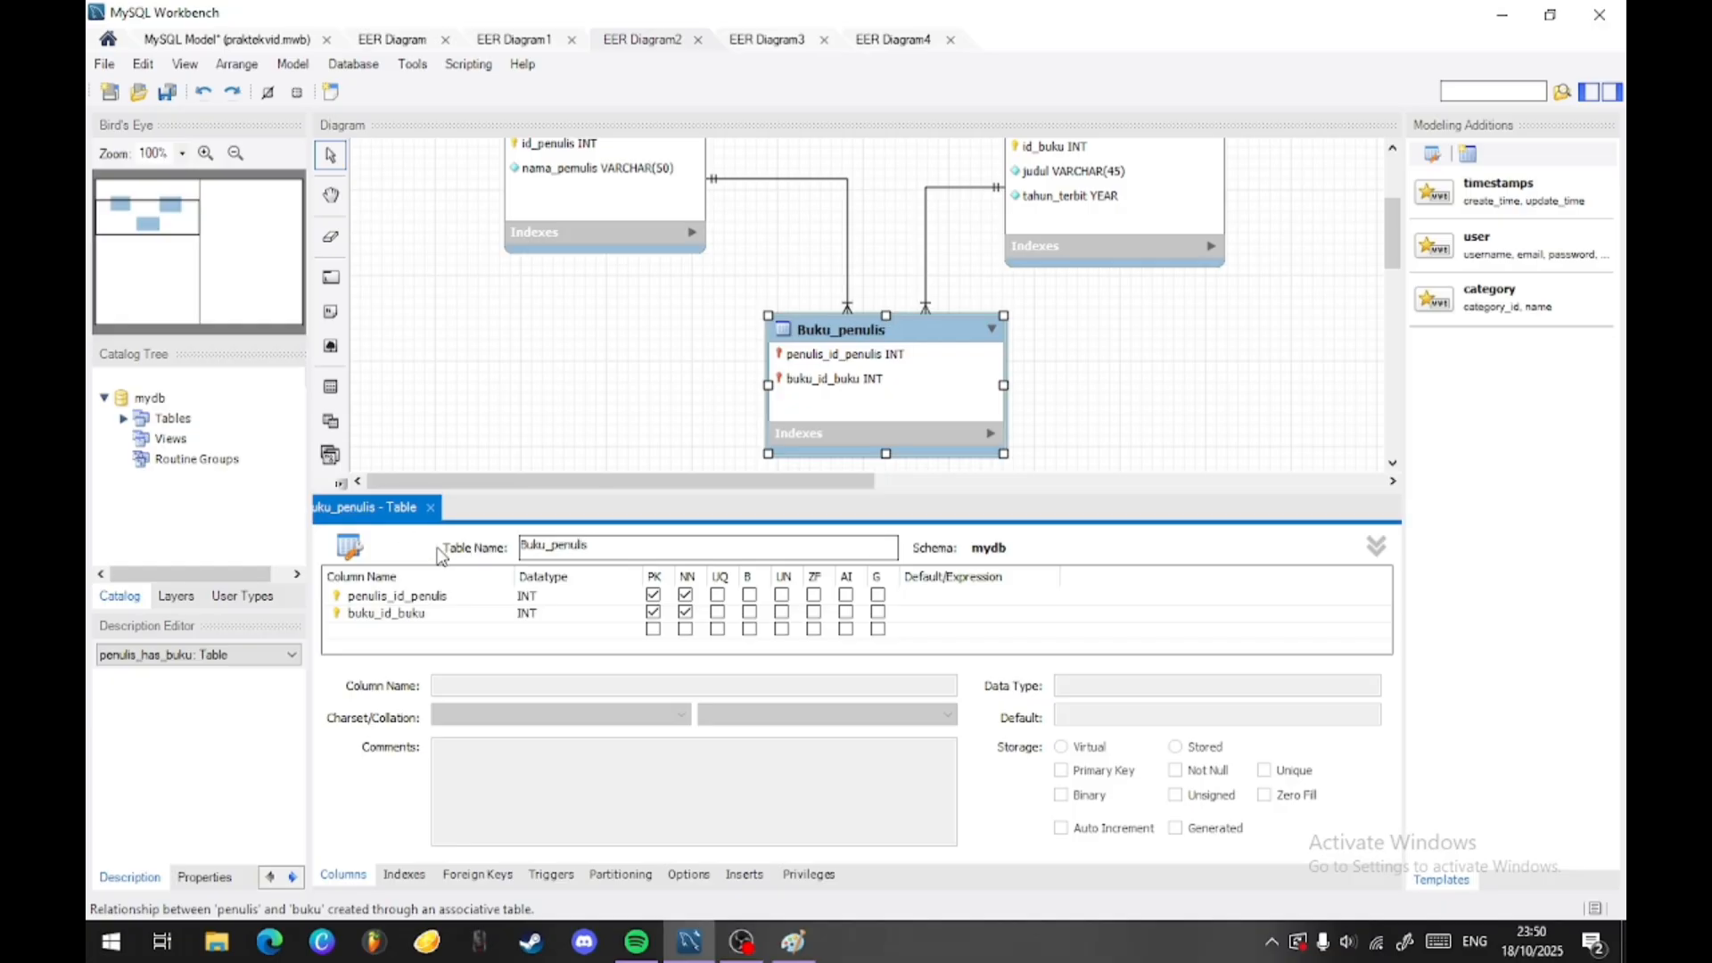
- Rename the two foreign key columns of Buku_penulis to id_penulis and id_buku
double_click(435, 595)
key("Home")
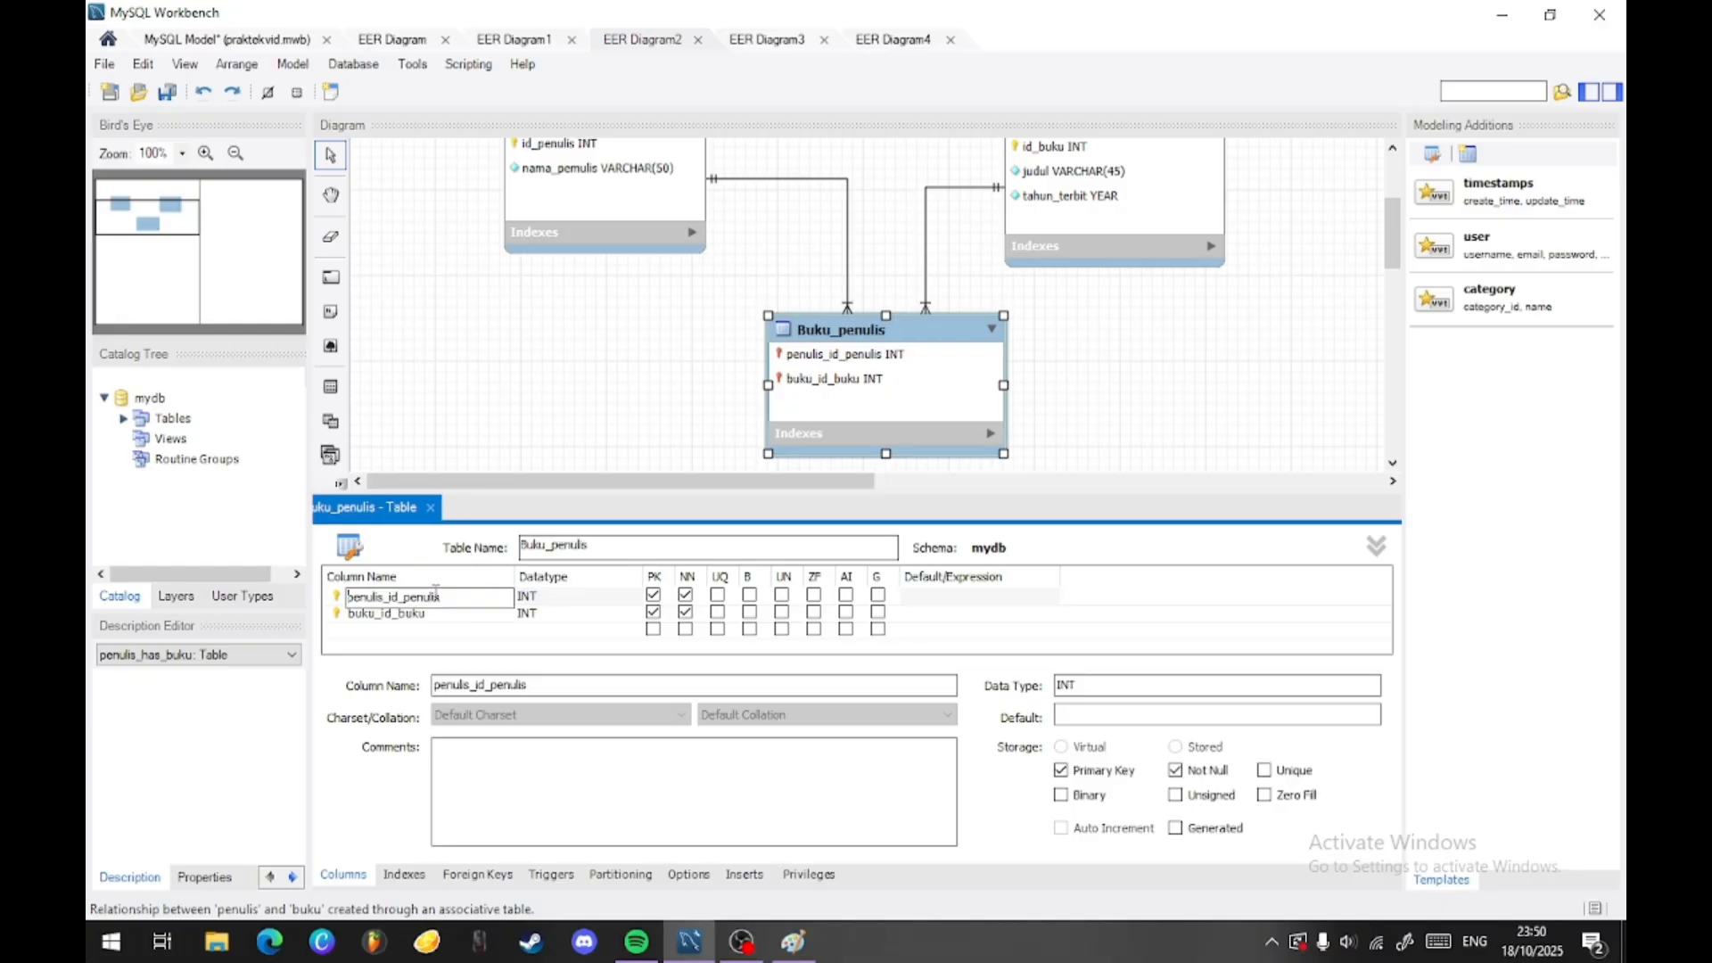
key("BackSpace")
key("BackSpace")
key("BackSpace")
key("BackSpace")
key("BackSpace")
key("BackSpace")
key("BackSpace")
key("BackSpace")
double_click(439, 614)
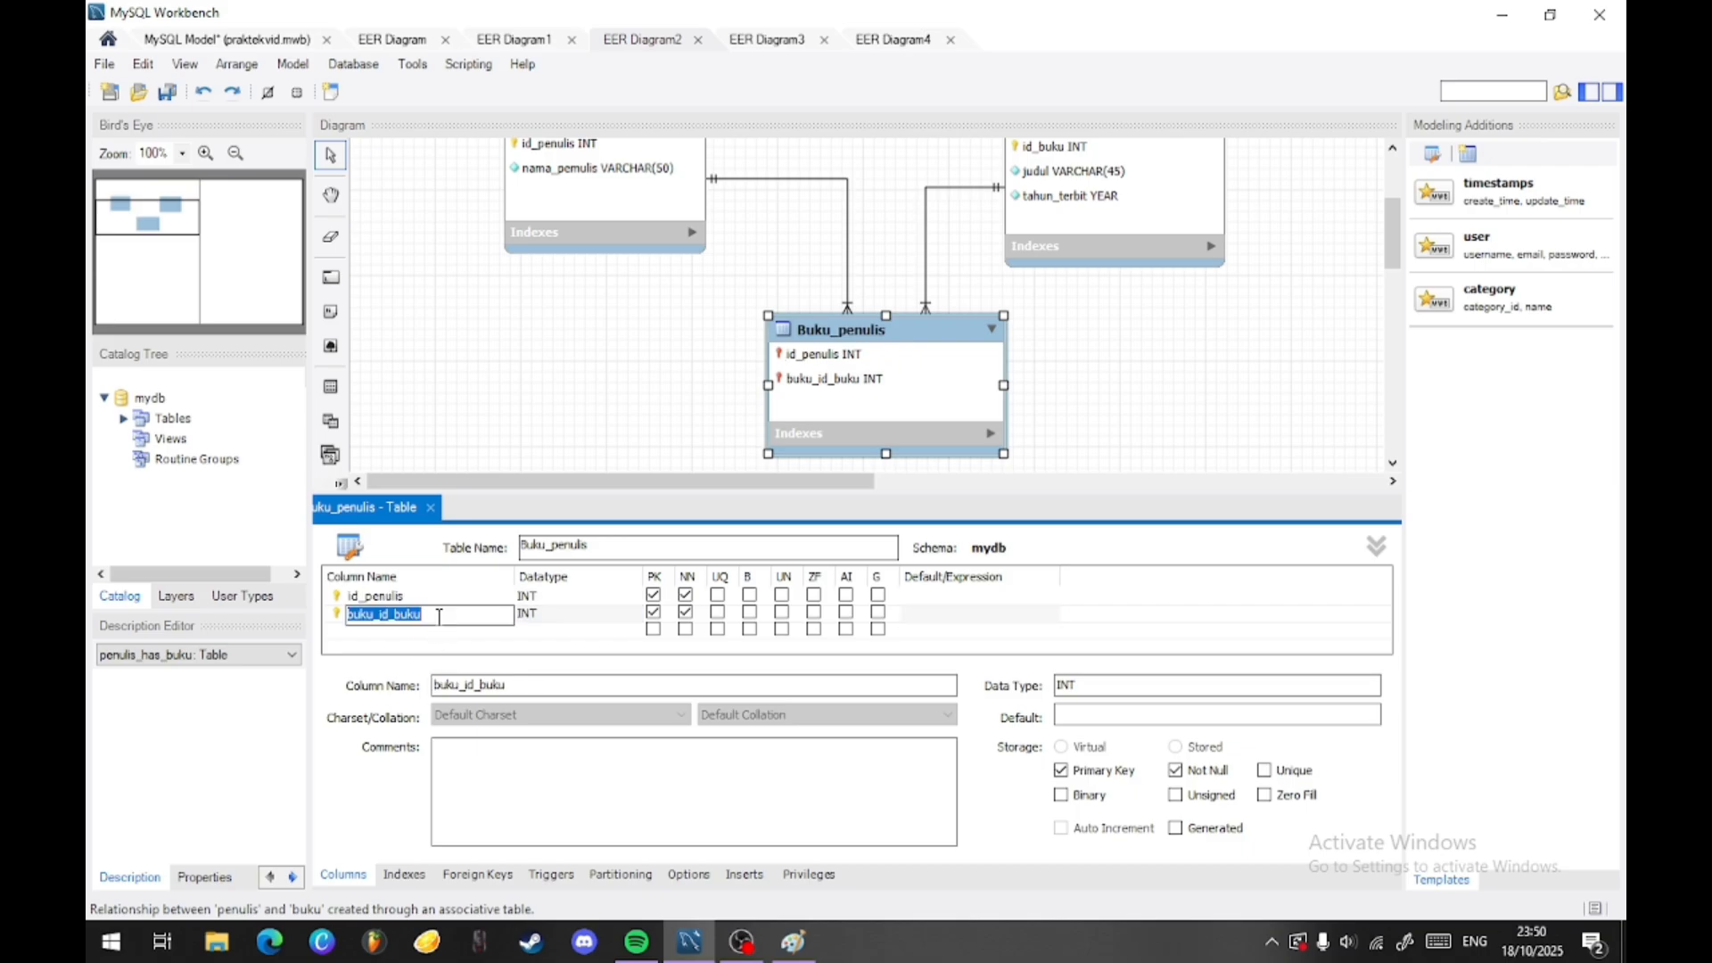
key("Home")
key("BackSpace")
key("BackSpace")
key("BackSpace")
key("BackSpace")
key("BackSpace")
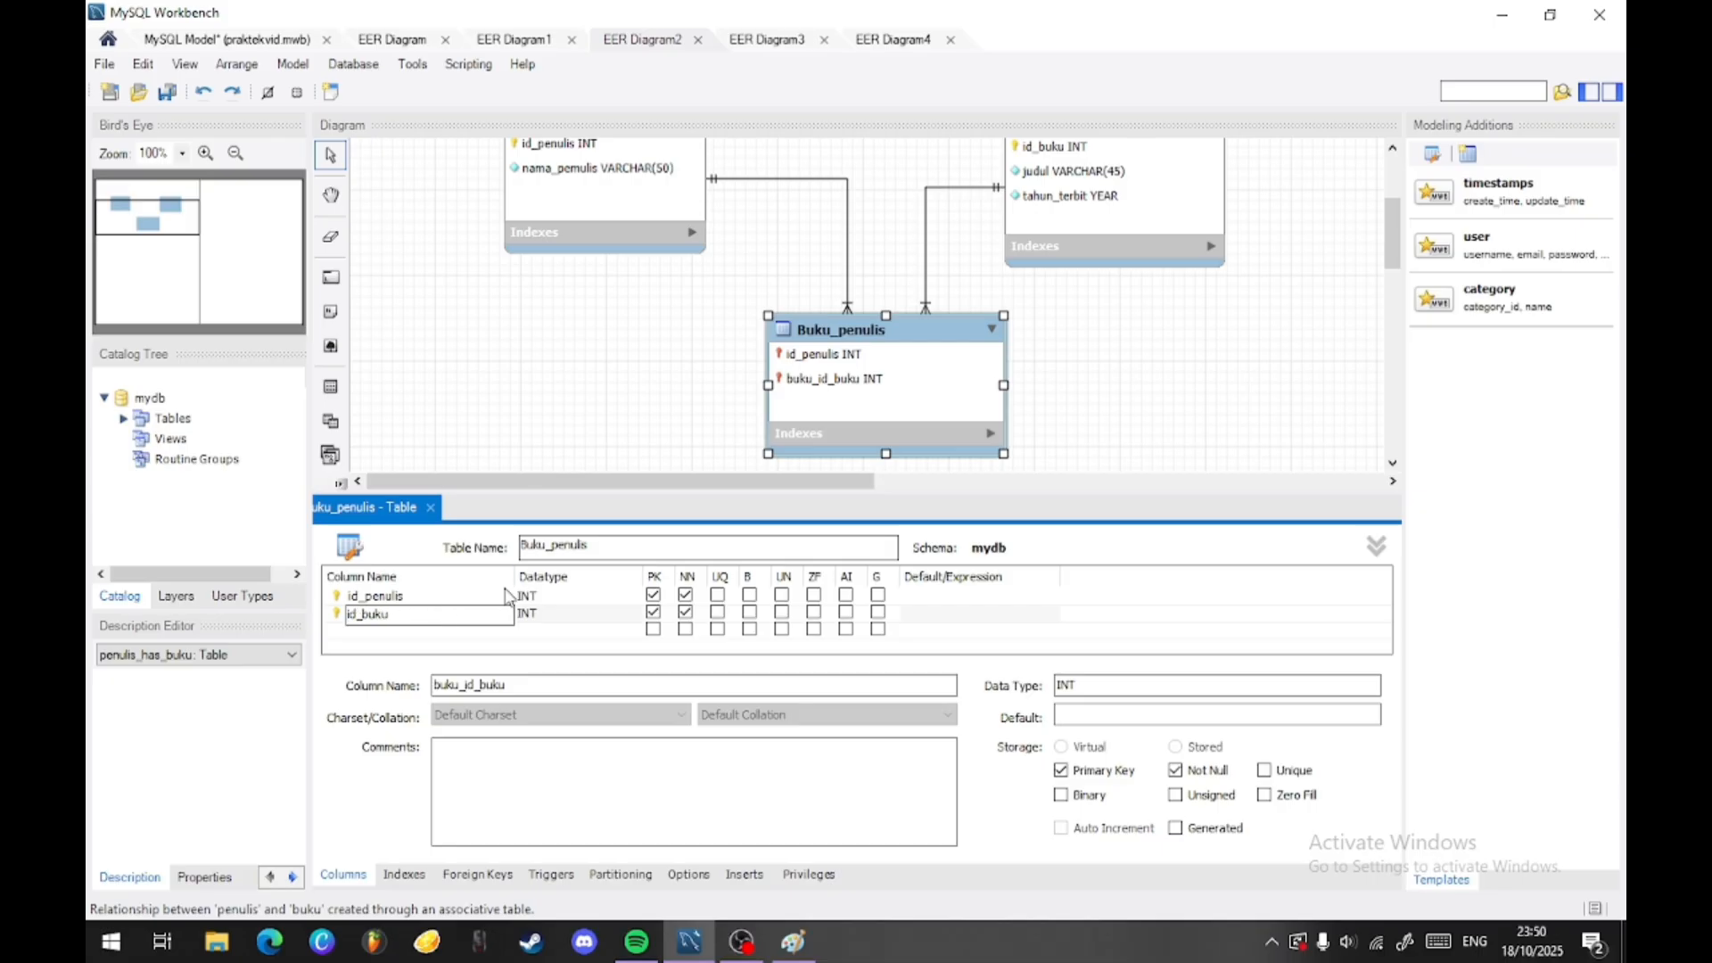
- Add a NOT NULL column peran of type VARCHAR(45) to Buku_penulis and close its table editor
left_click(387, 629)
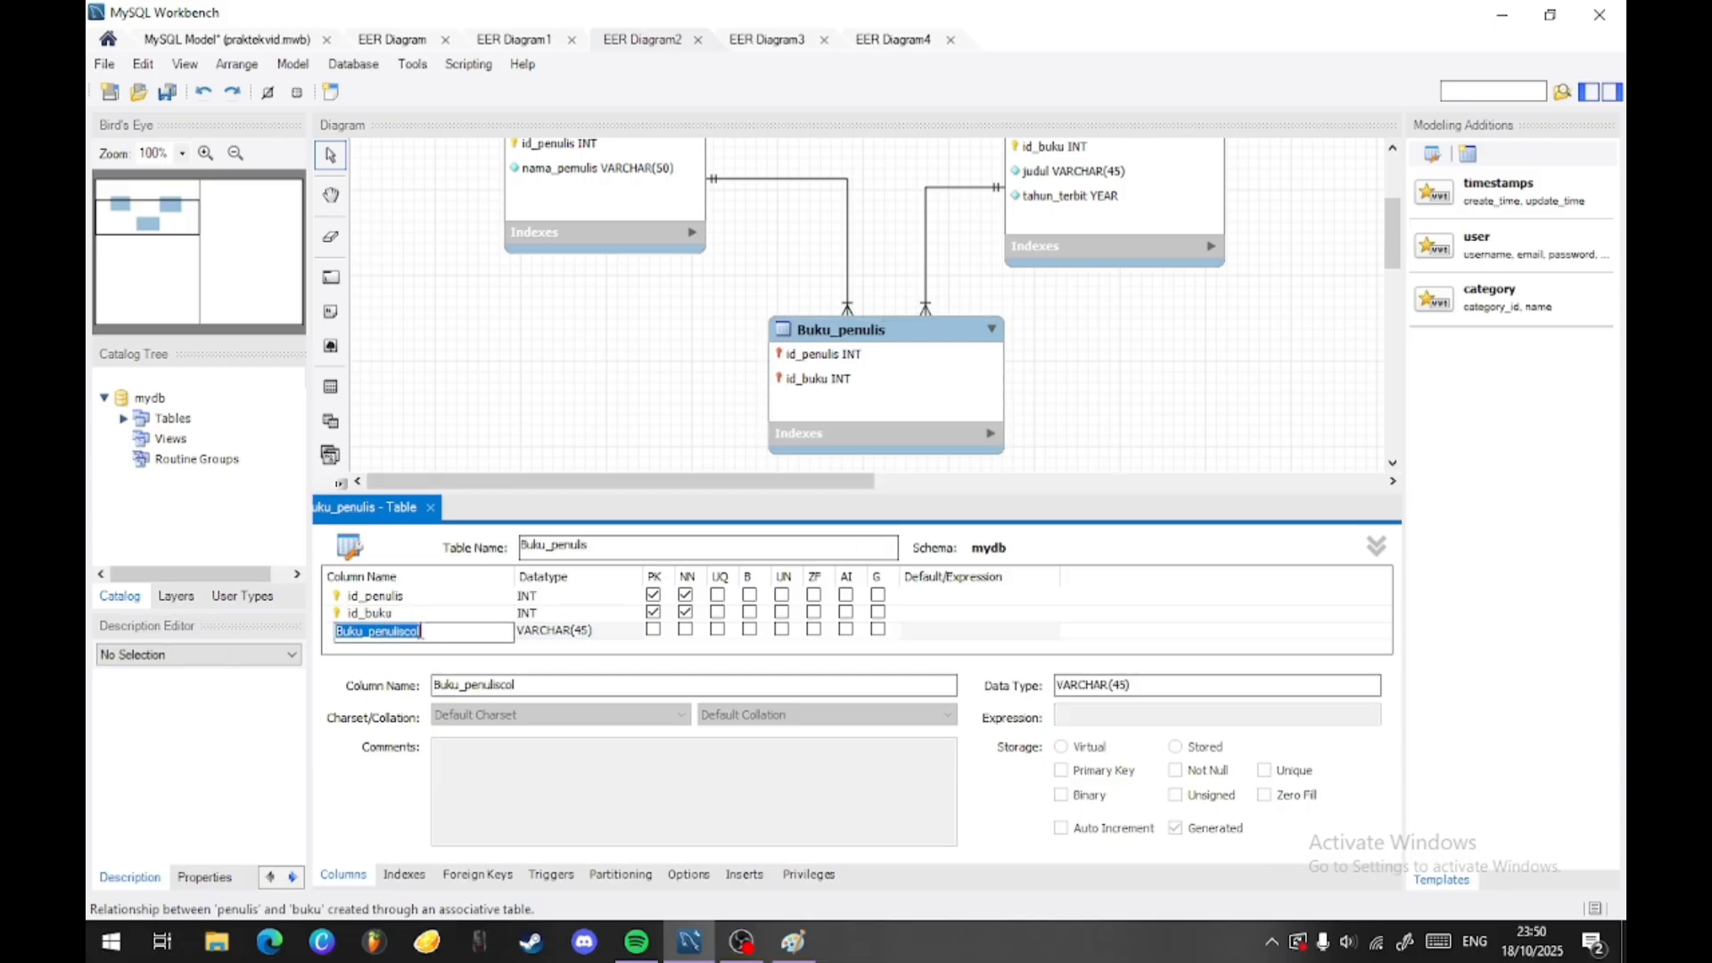
type("peran")
key("Tab")
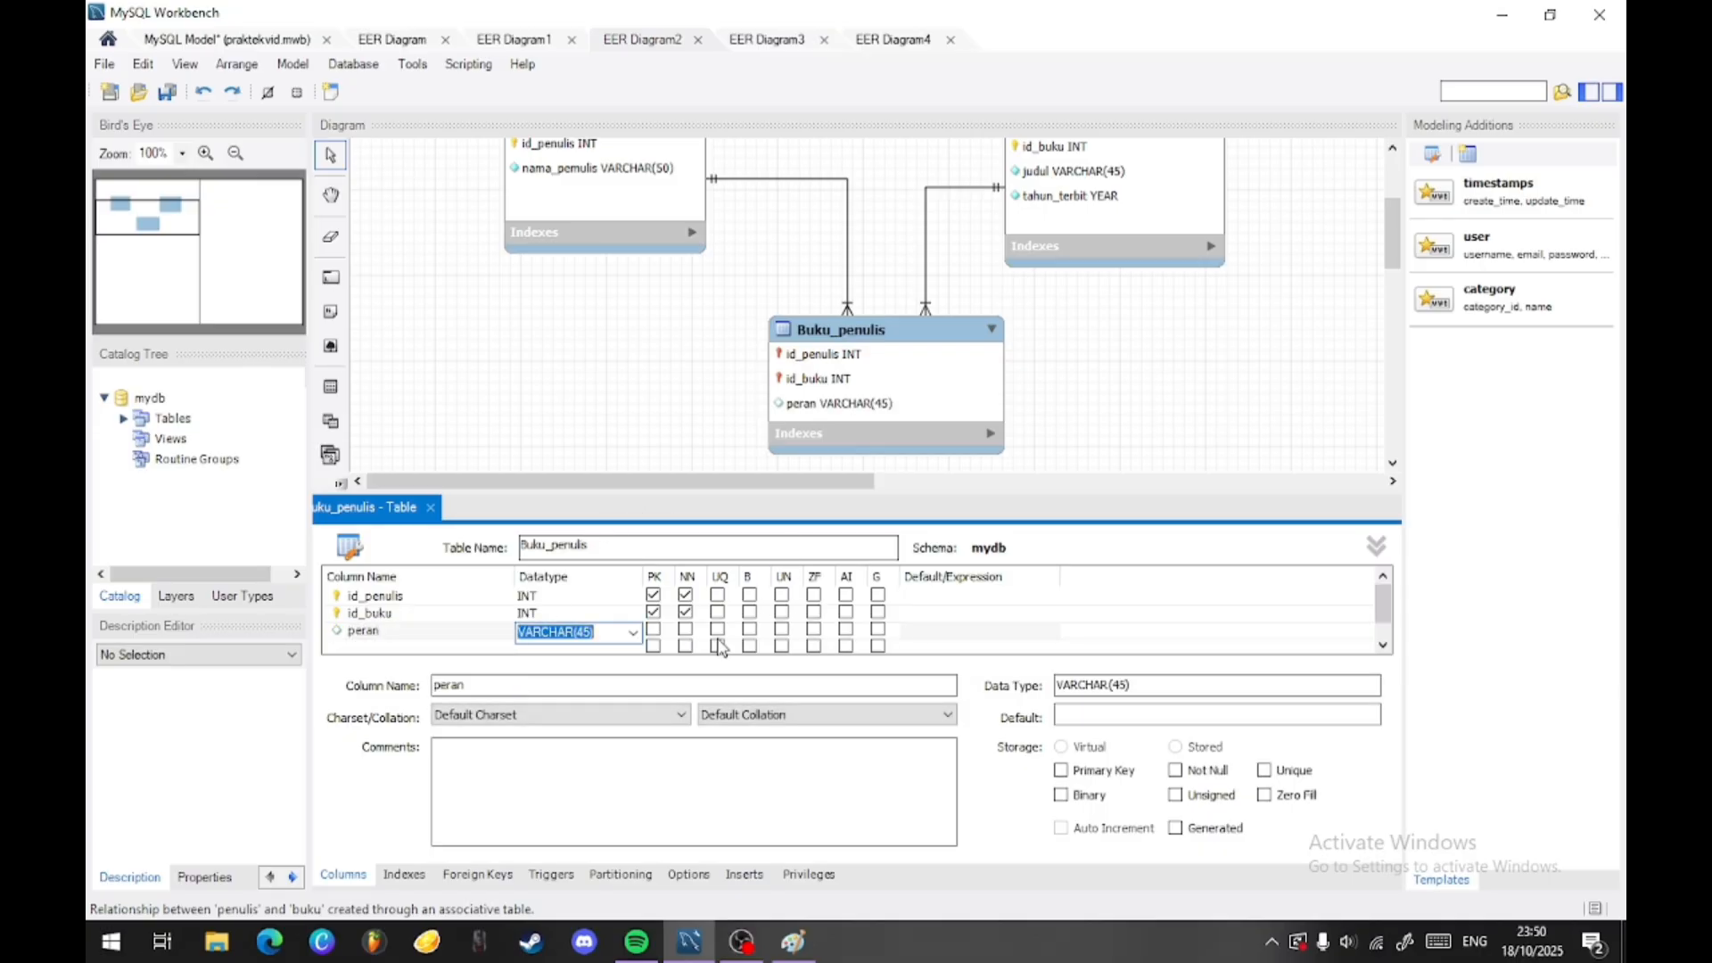
left_click(685, 628)
left_click(658, 350)
scroll(661, 349, "up", 1)
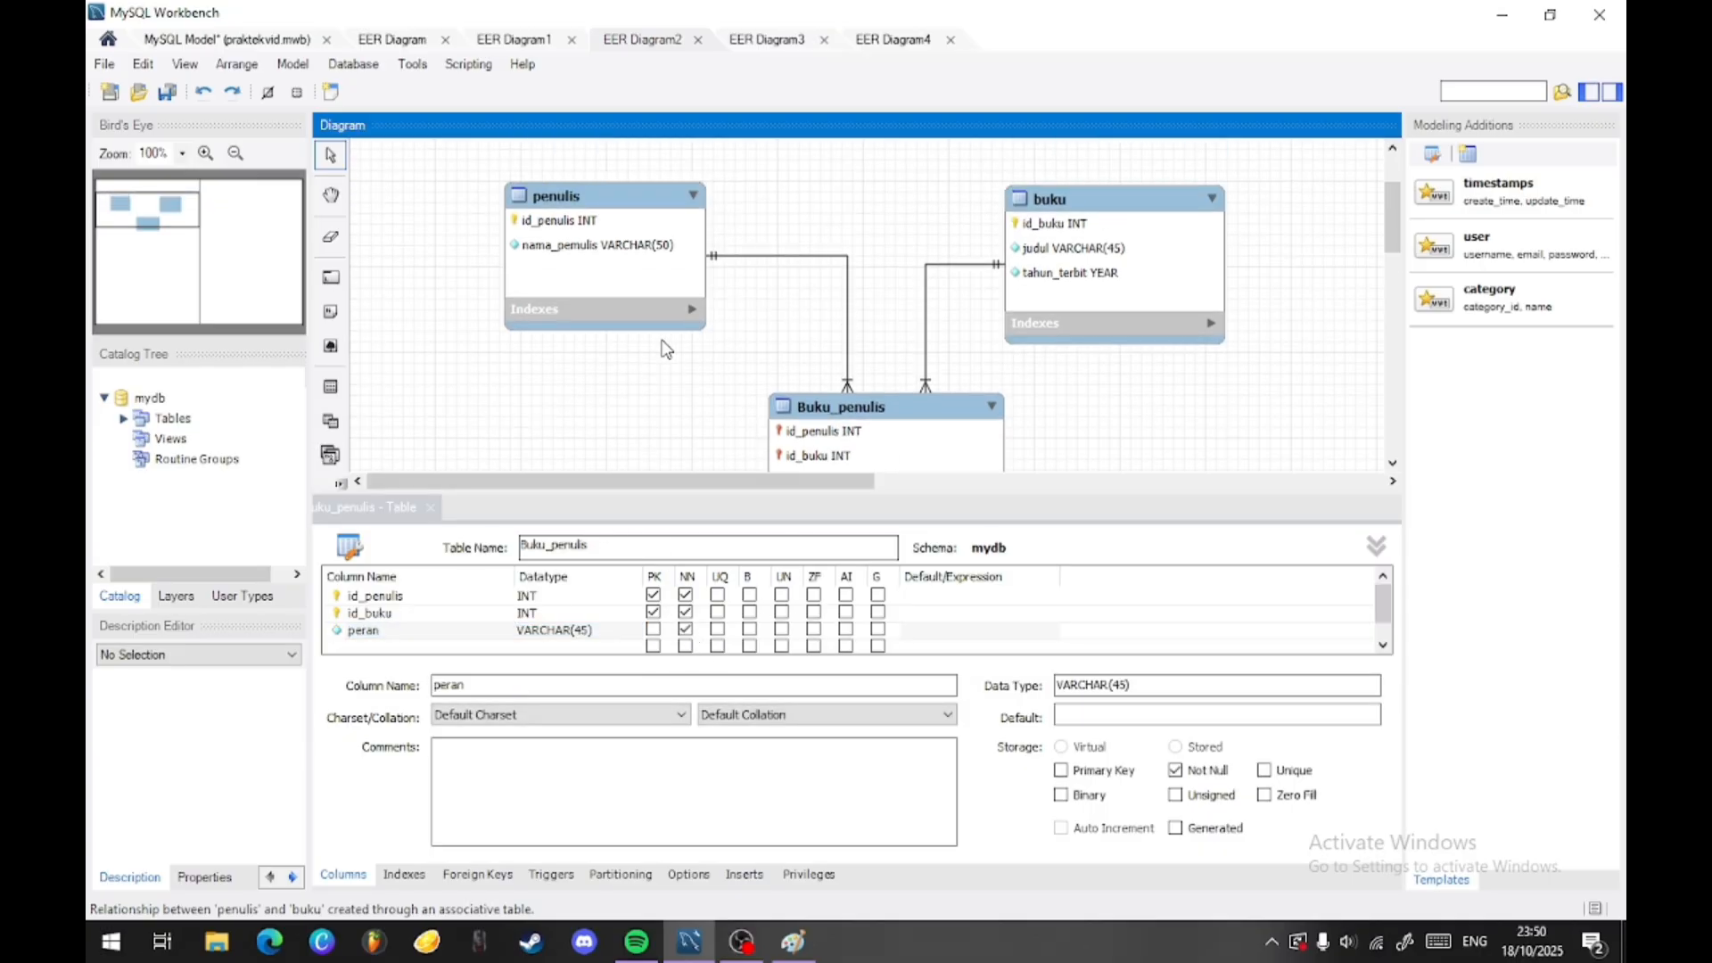
scroll(1123, 419, "down", 1)
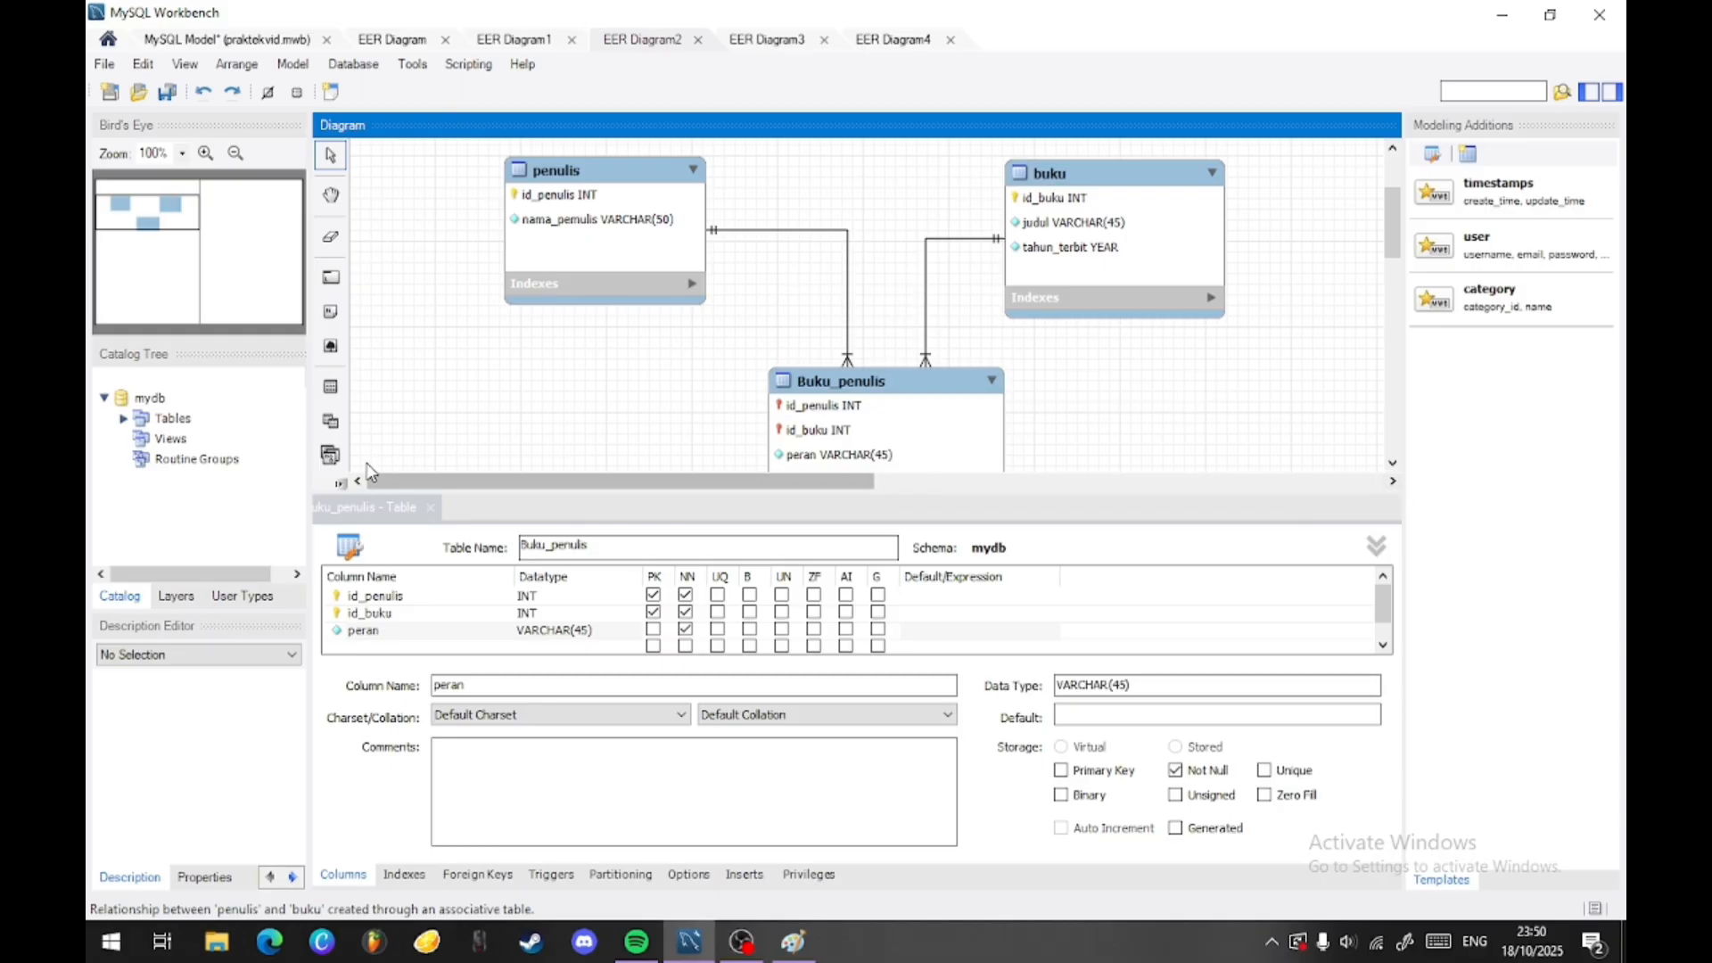
left_click(438, 511)
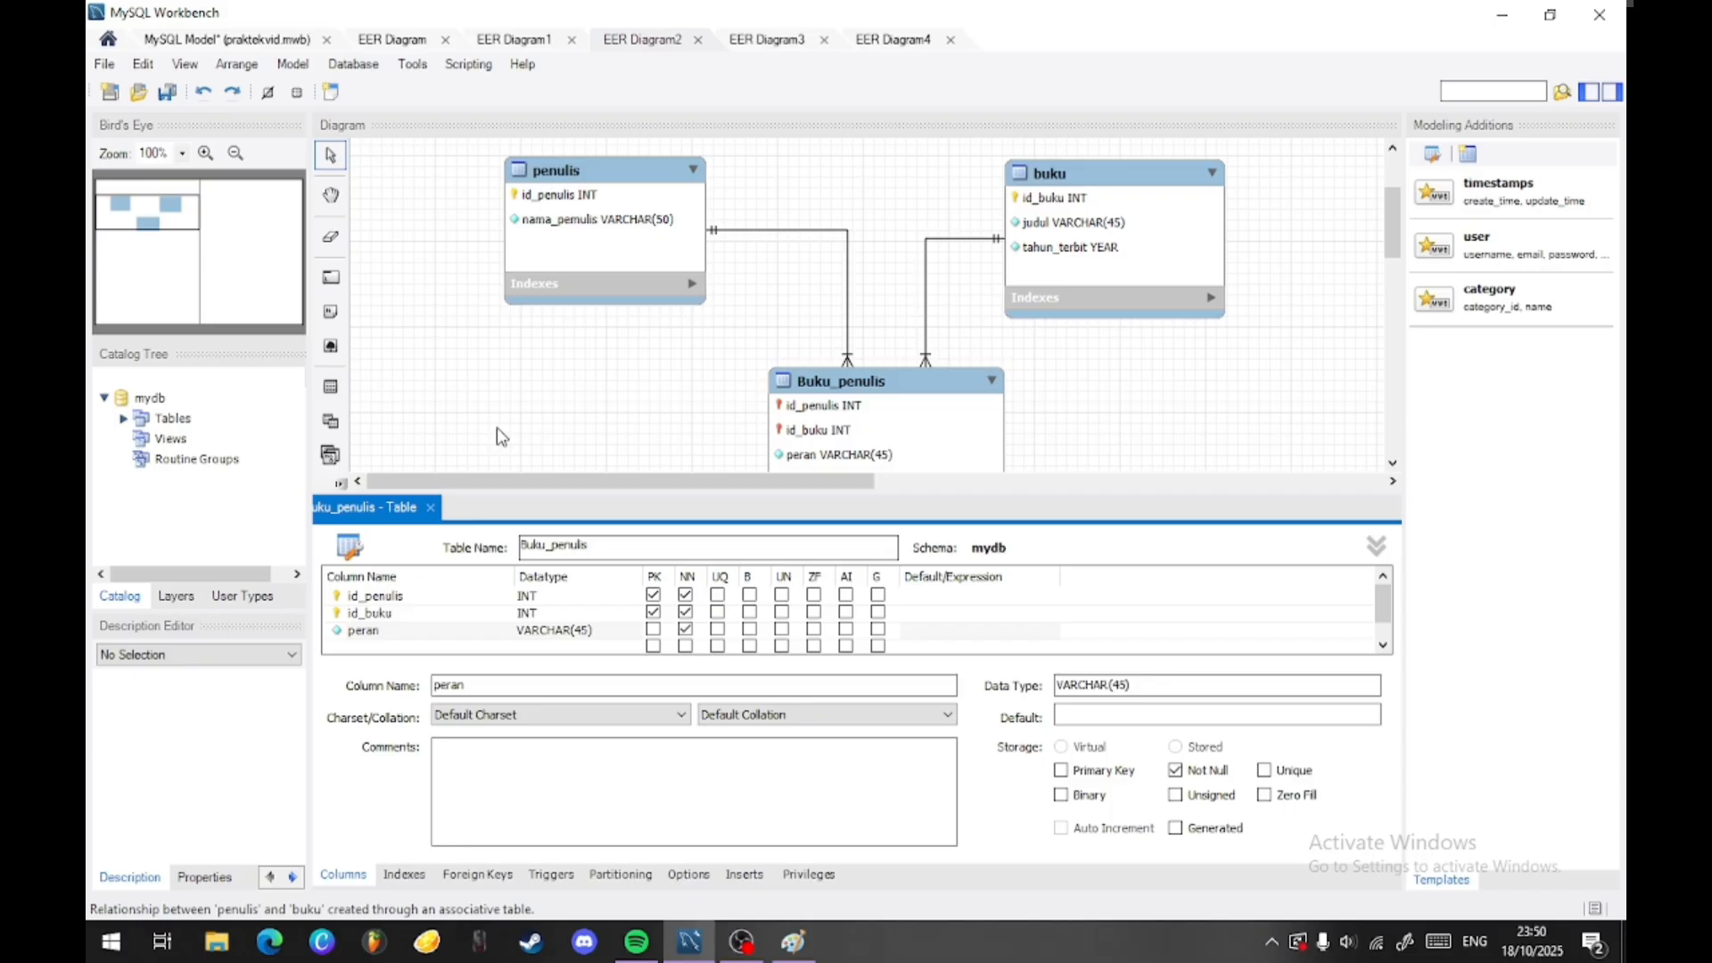
left_click(434, 512)
- Show EER Diagram3 and reposition the Produk and Supplier tables at similar heights
left_click(831, 47)
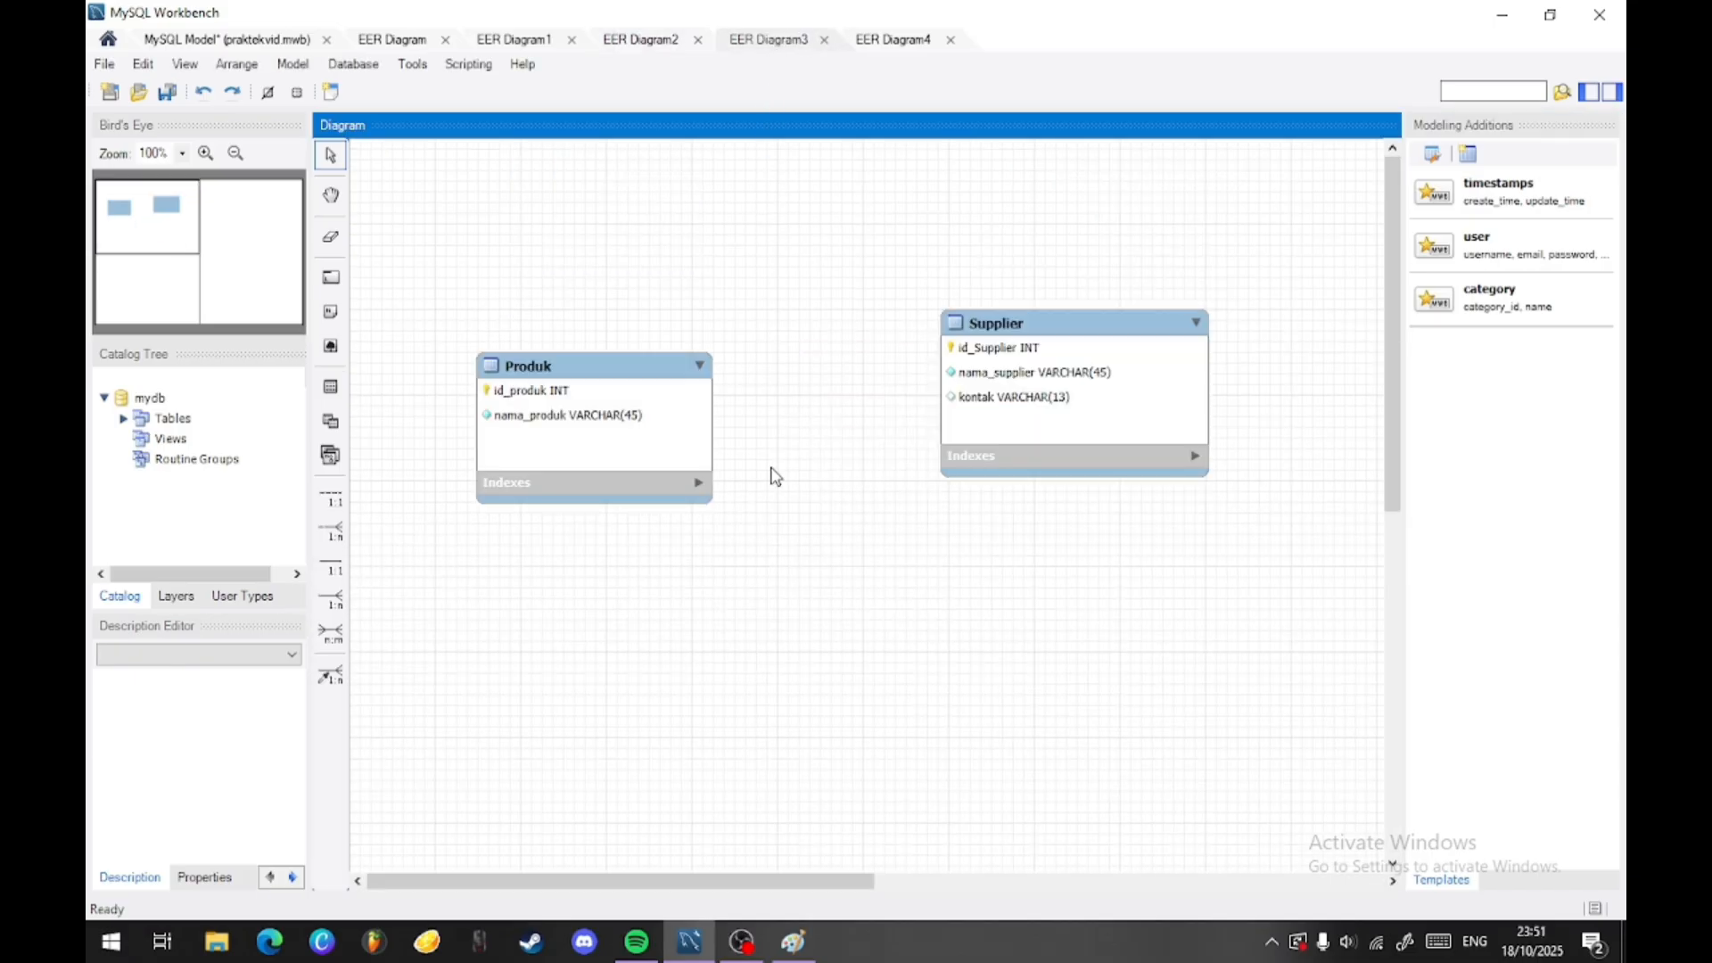
left_click(588, 436)
left_click_drag(586, 430, 581, 418)
left_click_drag(1060, 414, 1061, 439)
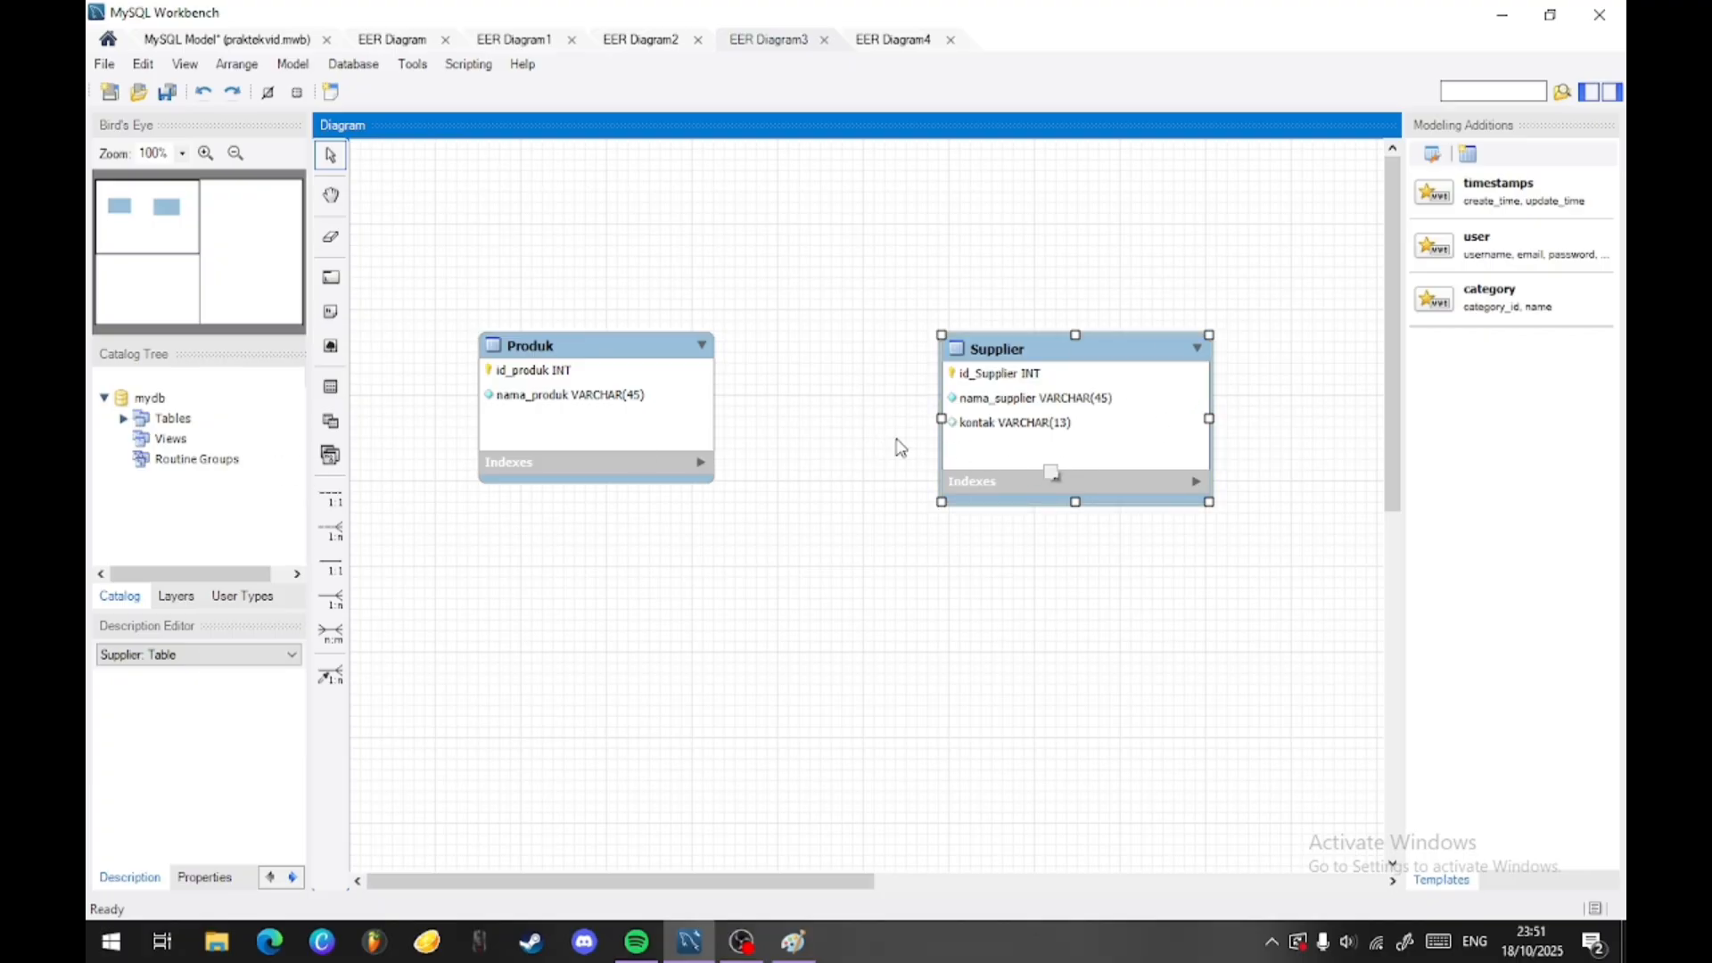
- Create an n:m identifying relationship from Produk to Supplier and place the associative table centrally below them
left_click(331, 632)
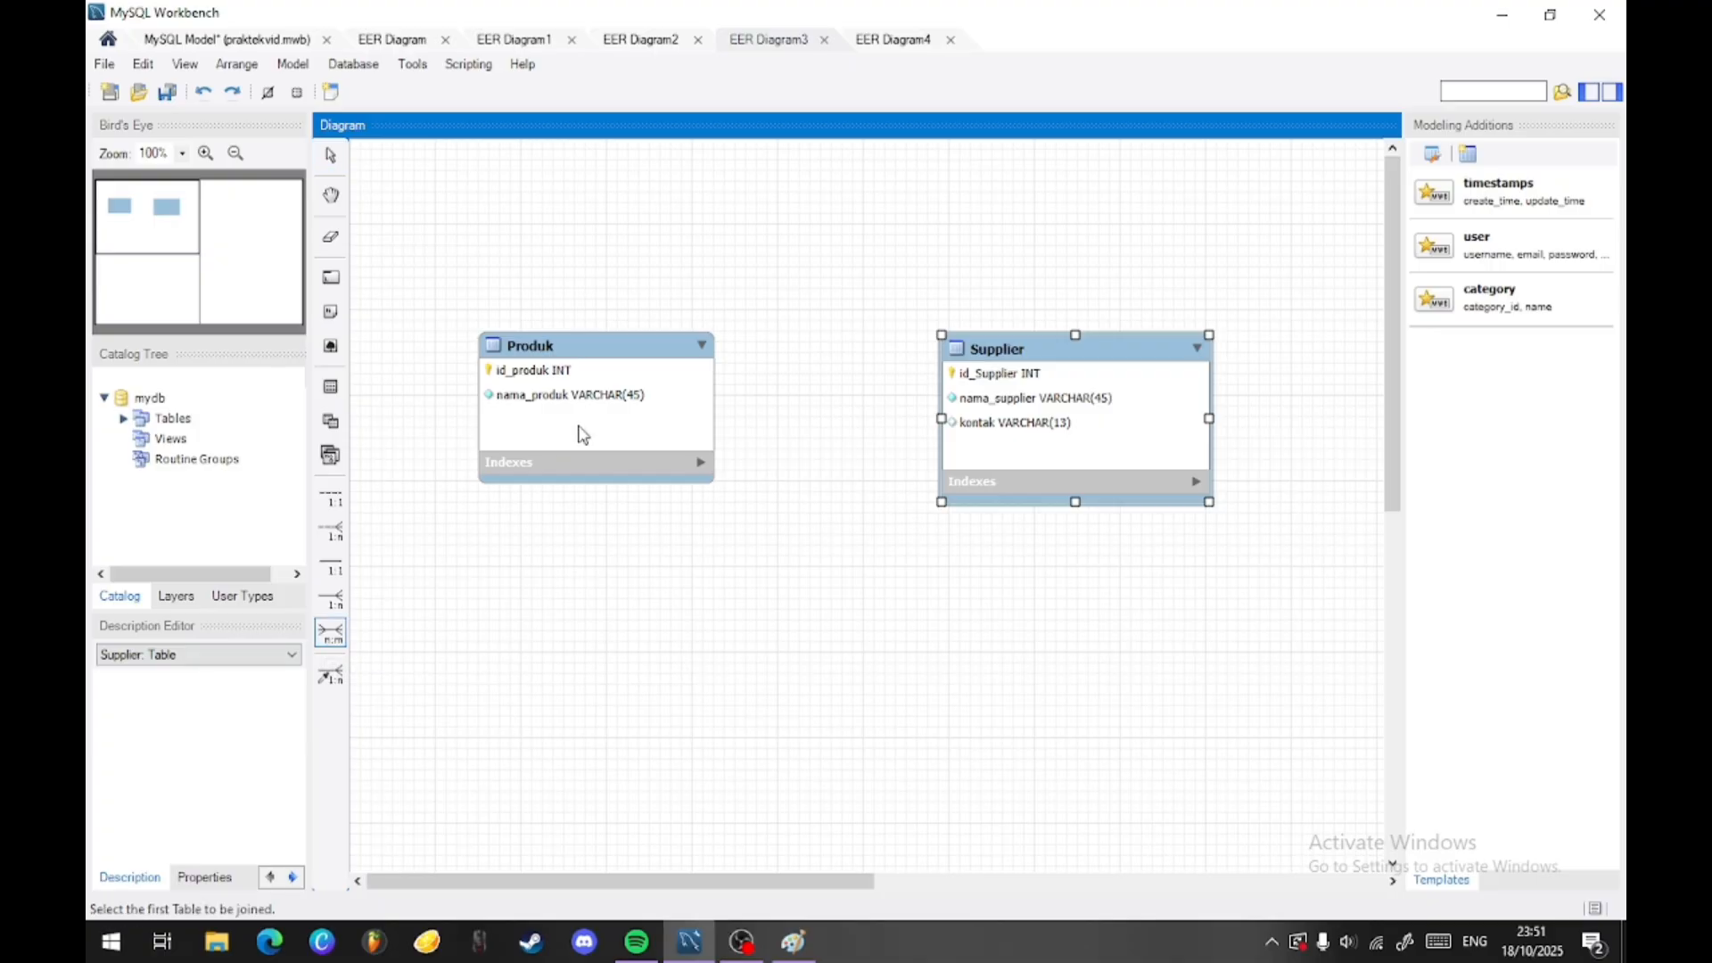
left_click(580, 431)
left_click(945, 405)
left_click_drag(811, 441, 851, 709)
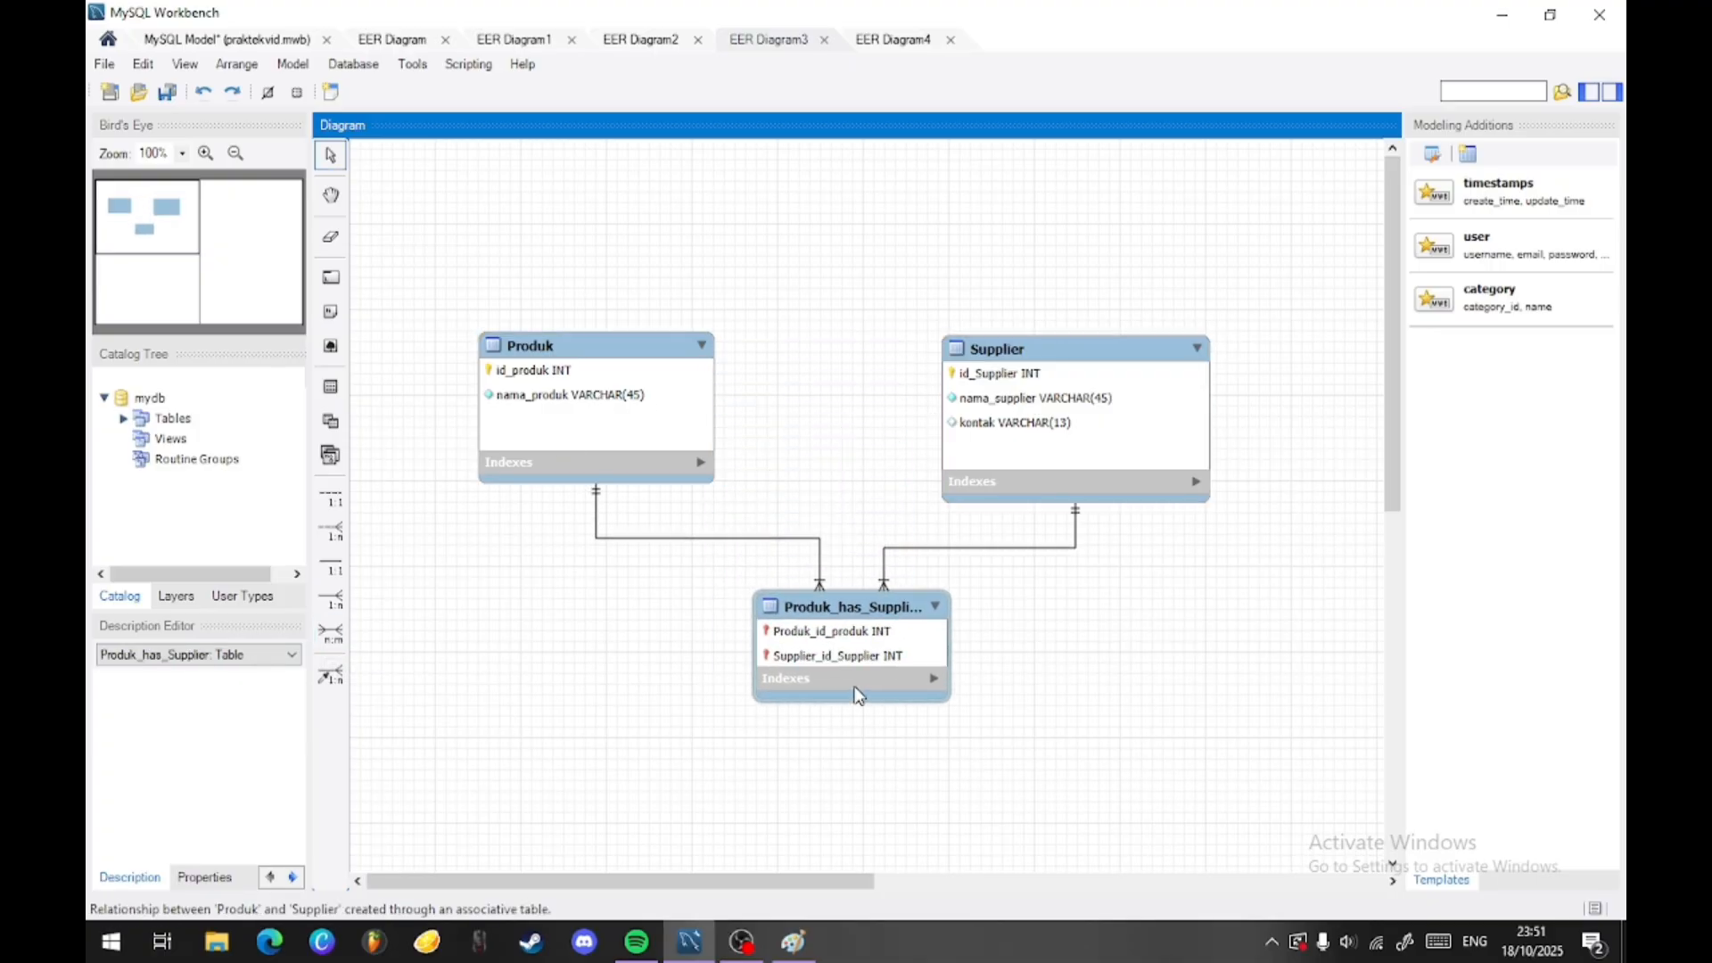
- Rename the Produk_has_Supplier table to Pasokan and move the Produk and Supplier tables slightly higher in the diagram
double_click(850, 620)
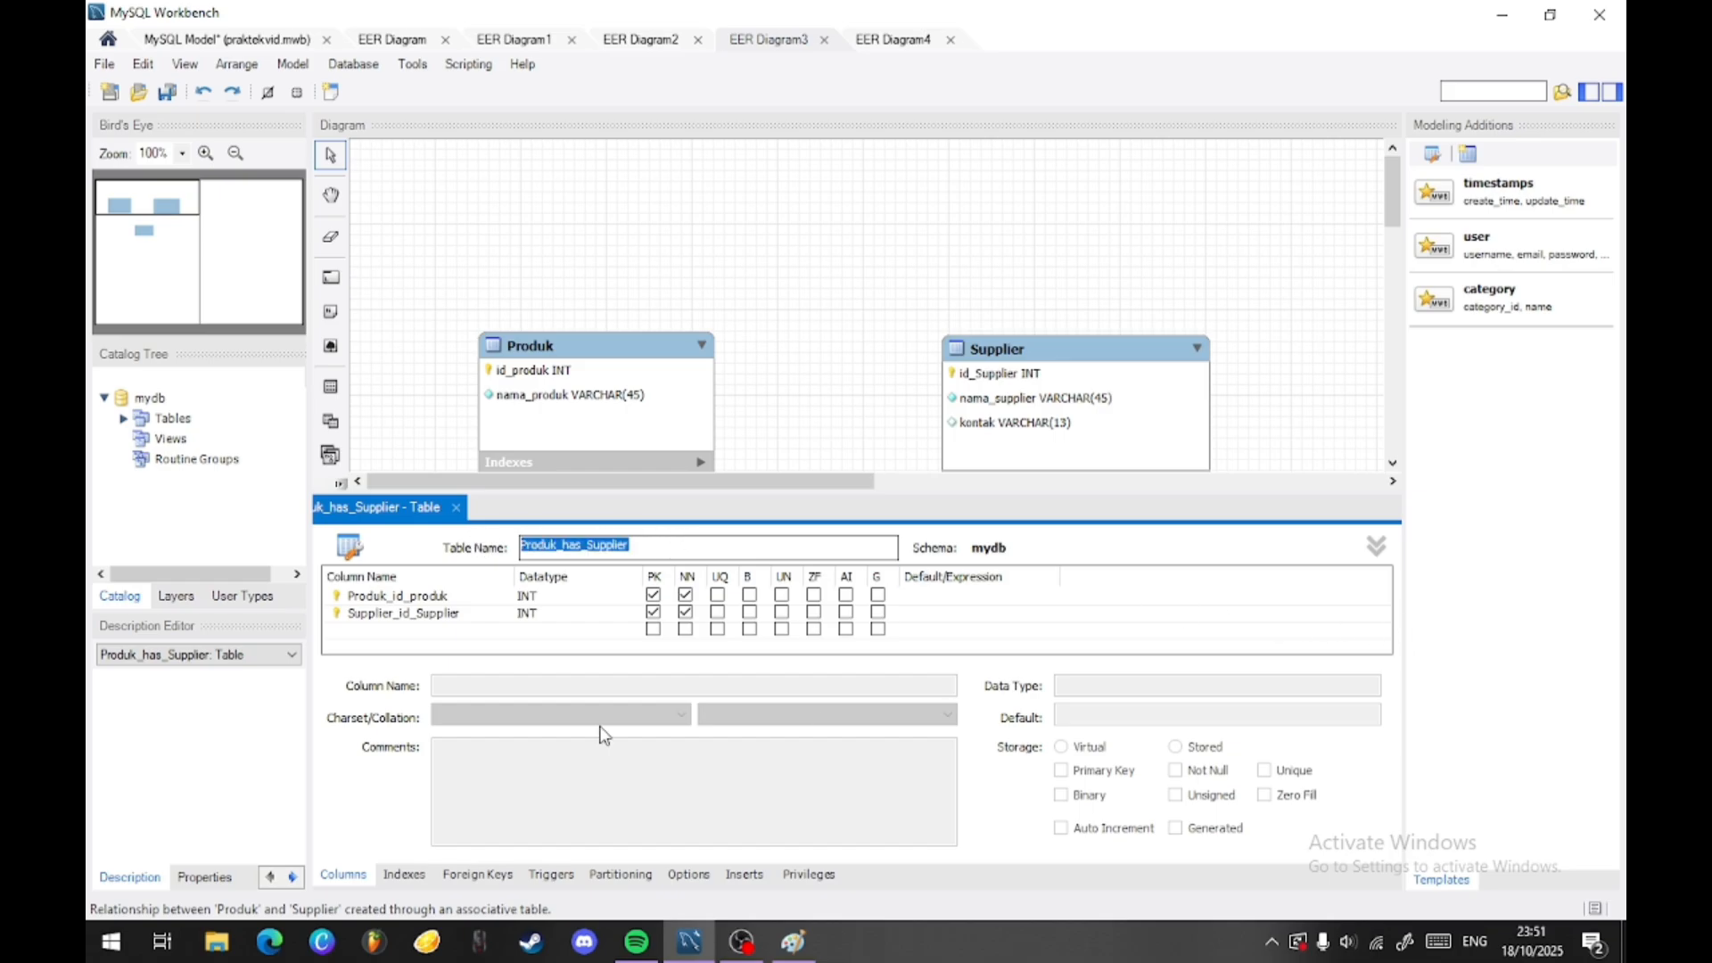
type("Pasokan")
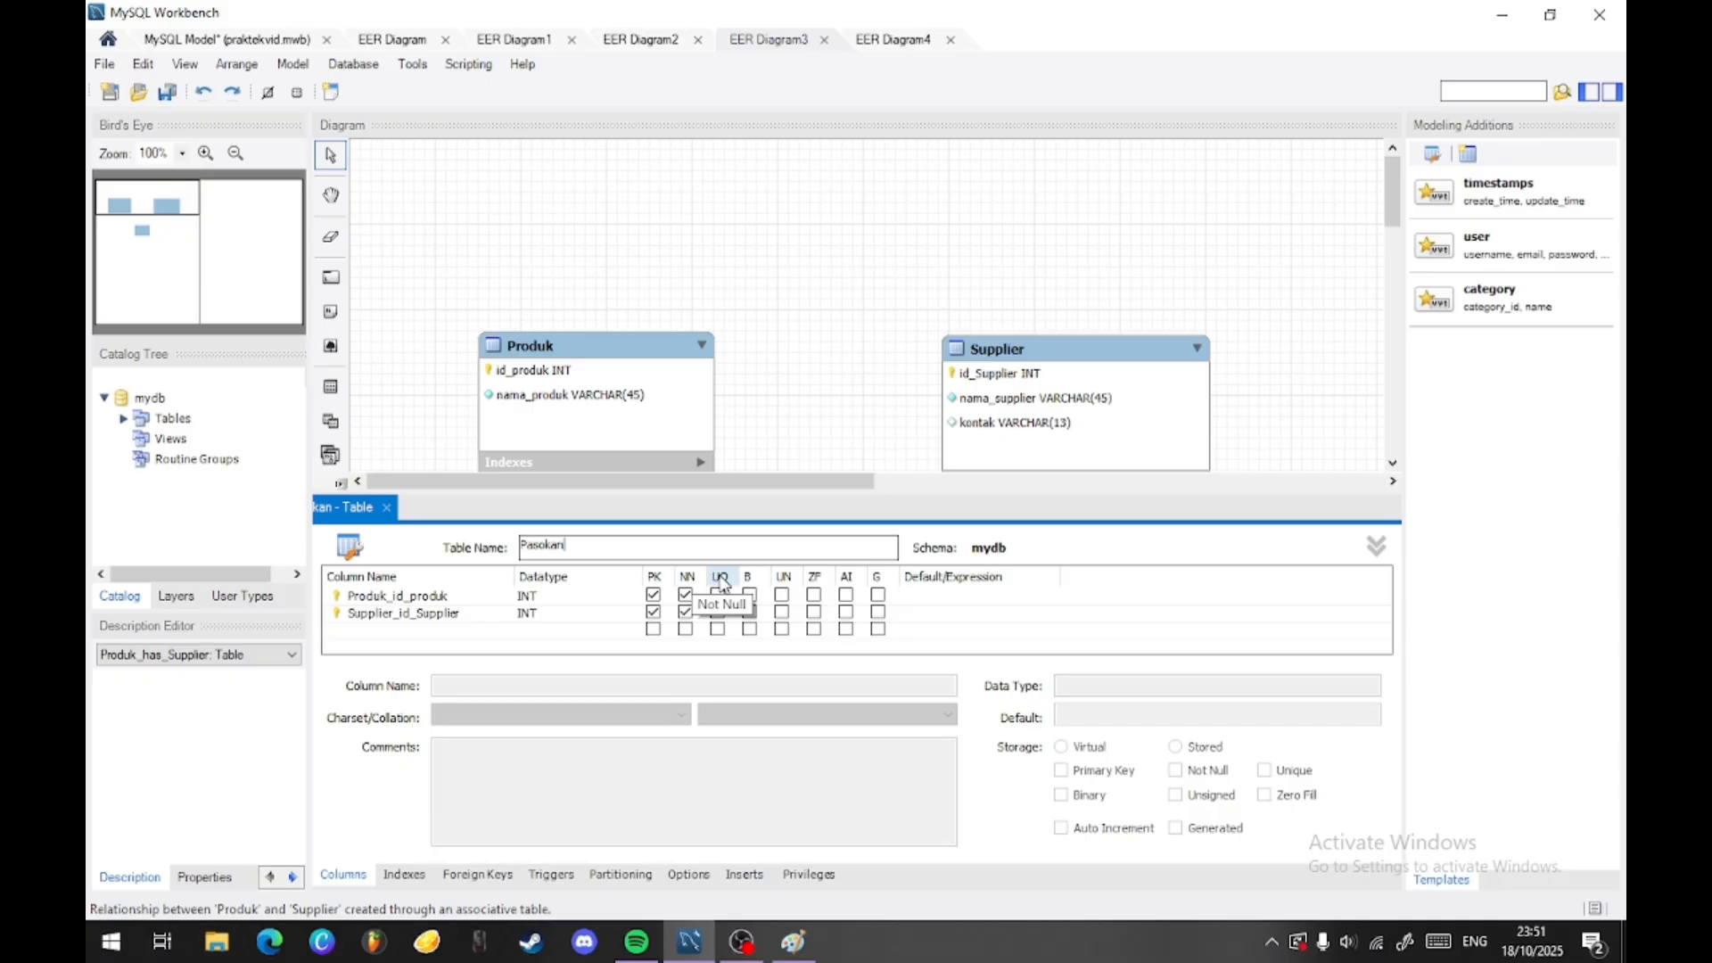
left_click_drag(574, 363, 569, 319)
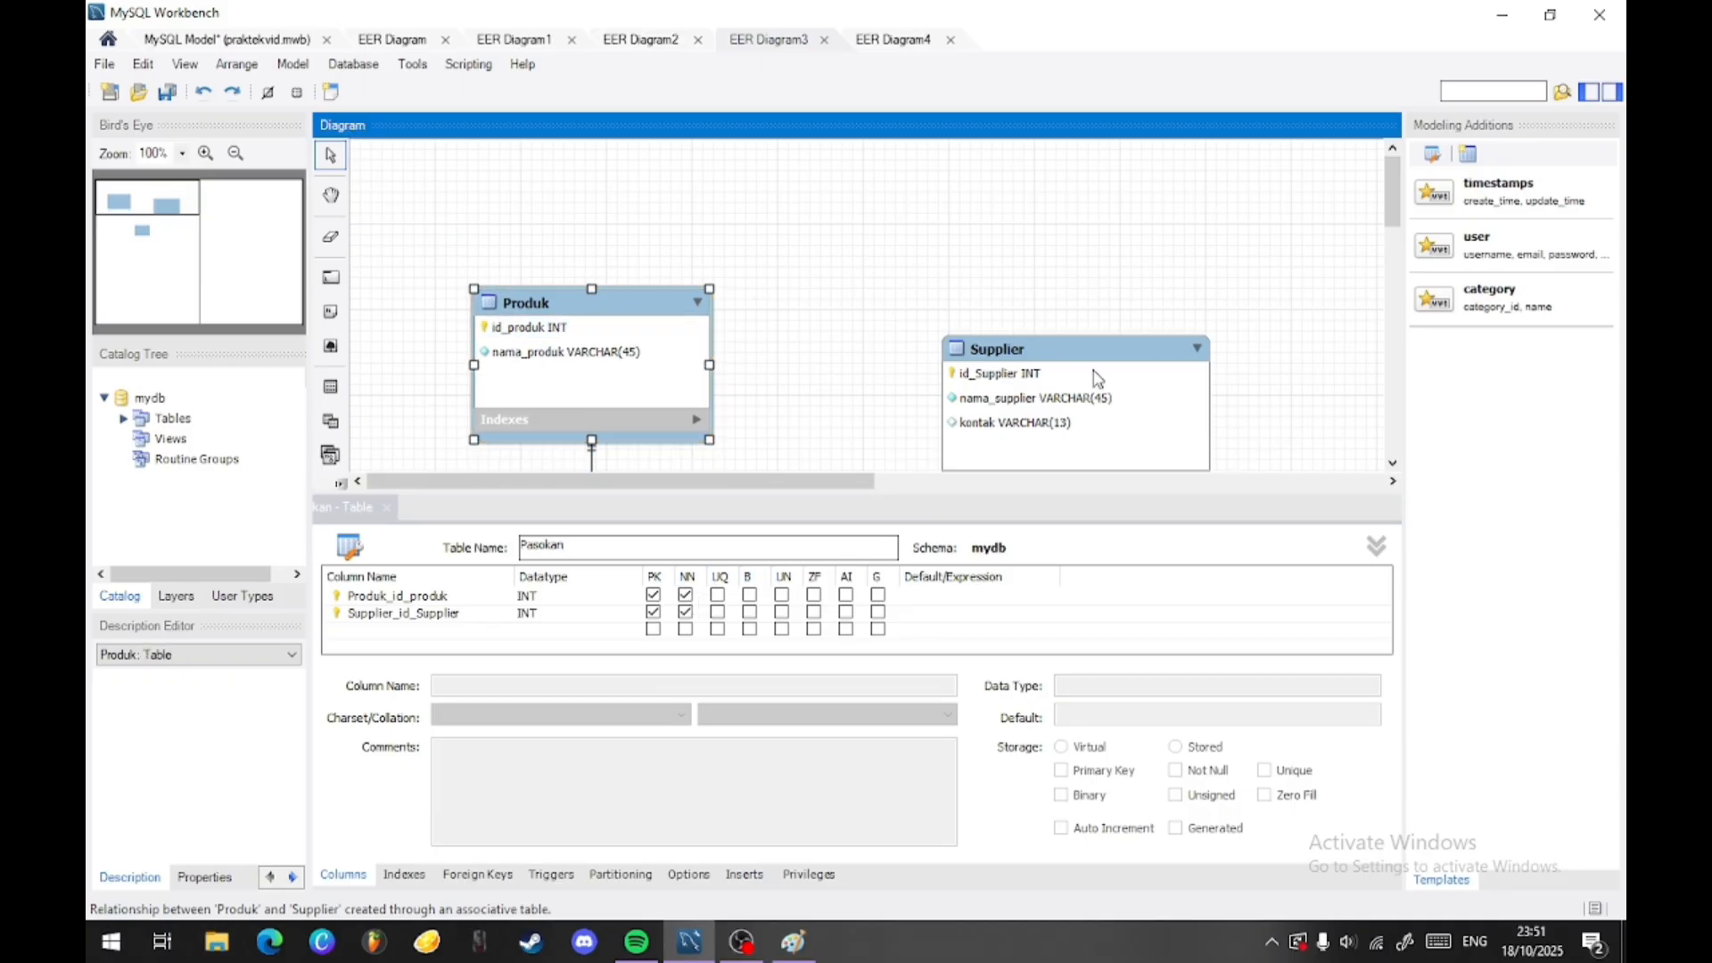
left_click_drag(1096, 380, 1112, 325)
left_click_drag(639, 323, 651, 319)
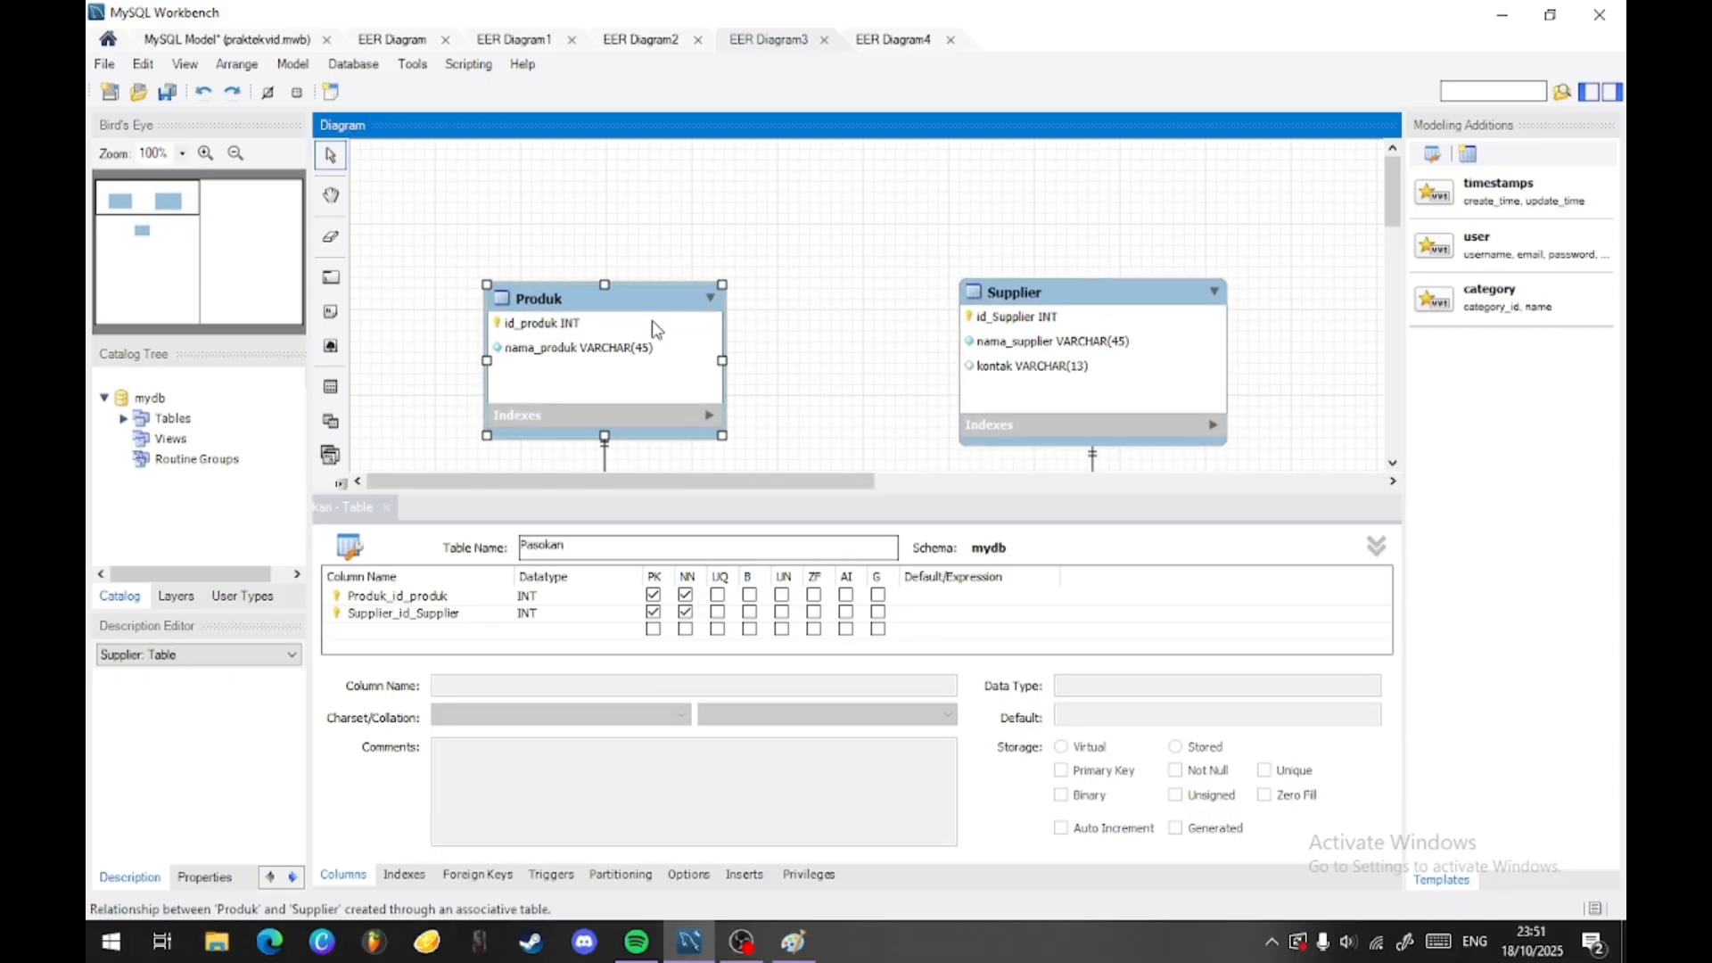
scroll(835, 402, "down", 1)
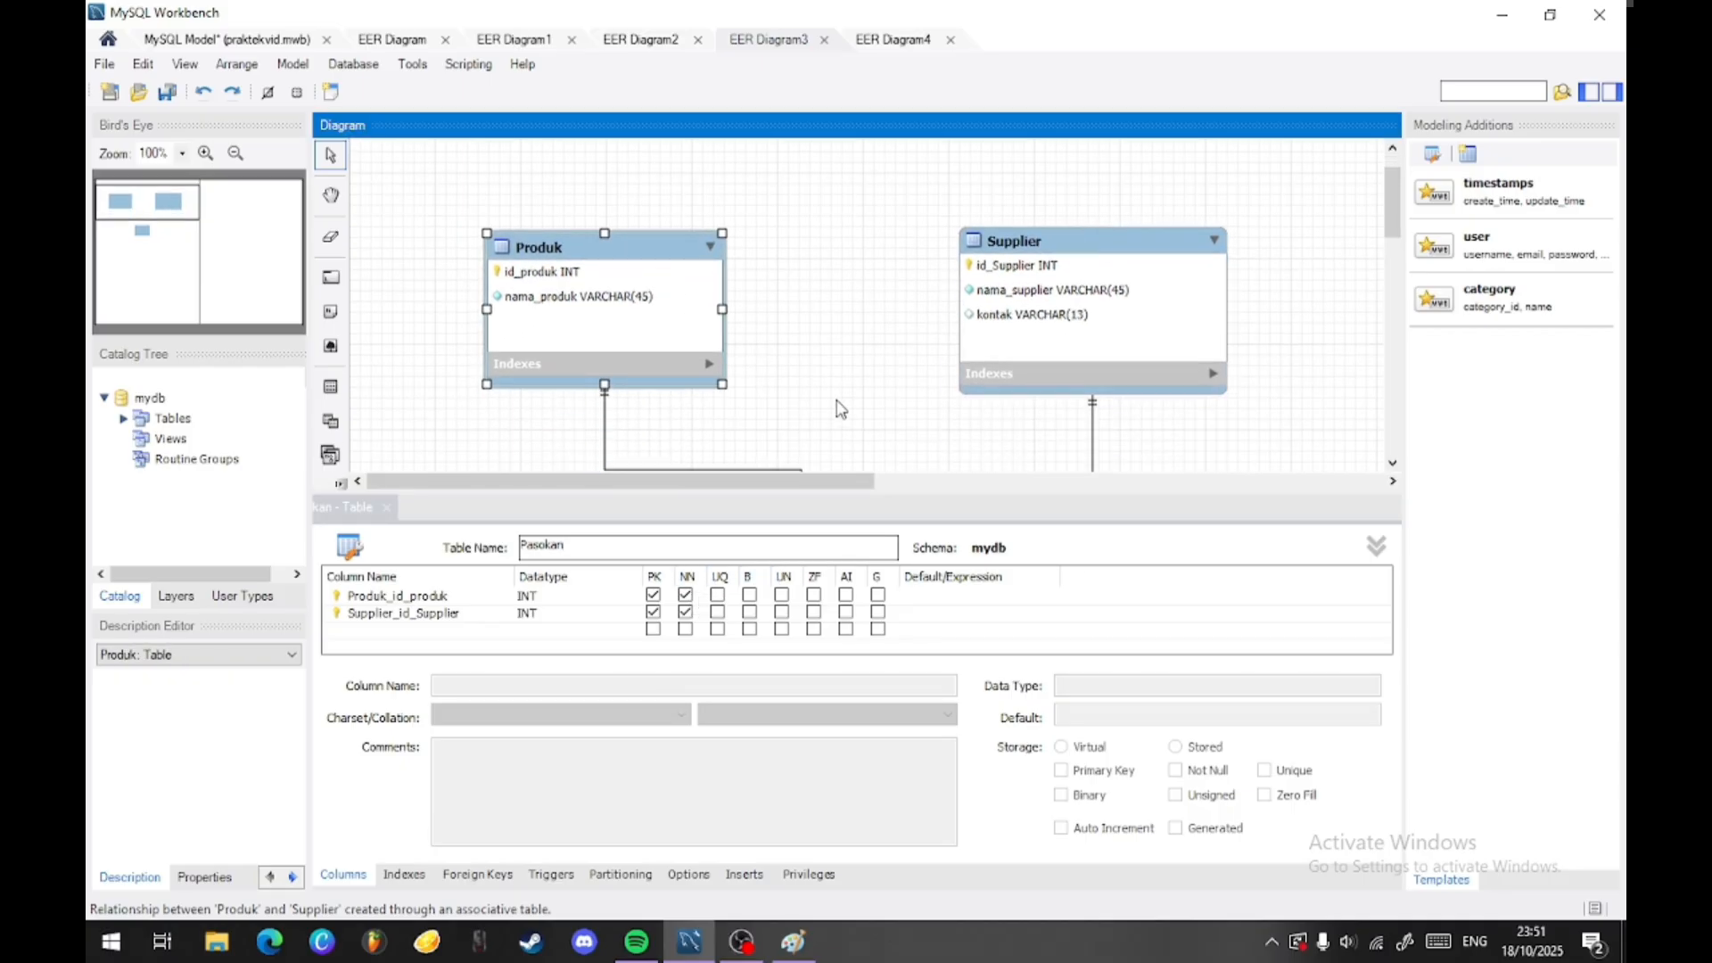
- Rename the two foreign key columns of Pasokan to id_produk and id_Supplier
left_click(448, 597)
left_click(449, 597)
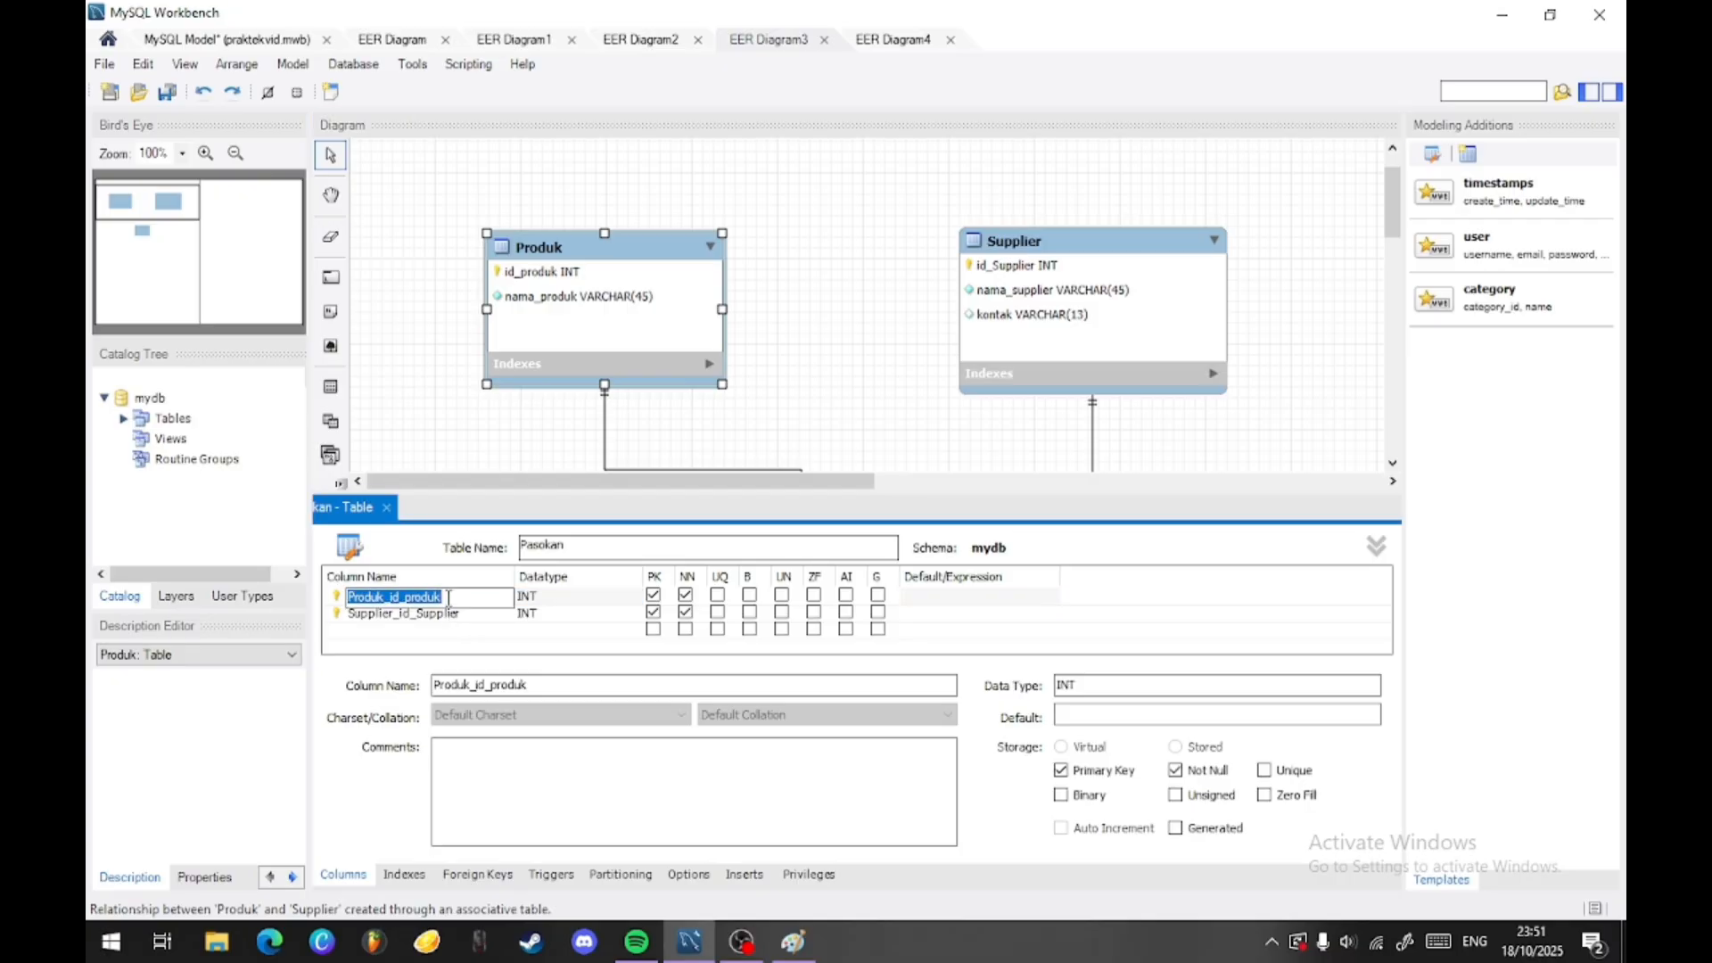
left_click(390, 596)
key("BackSpace")
key("BackSpace")
key("BackSpace")
key("BackSpace")
key("BackSpace")
key("BackSpace")
key("BackSpace")
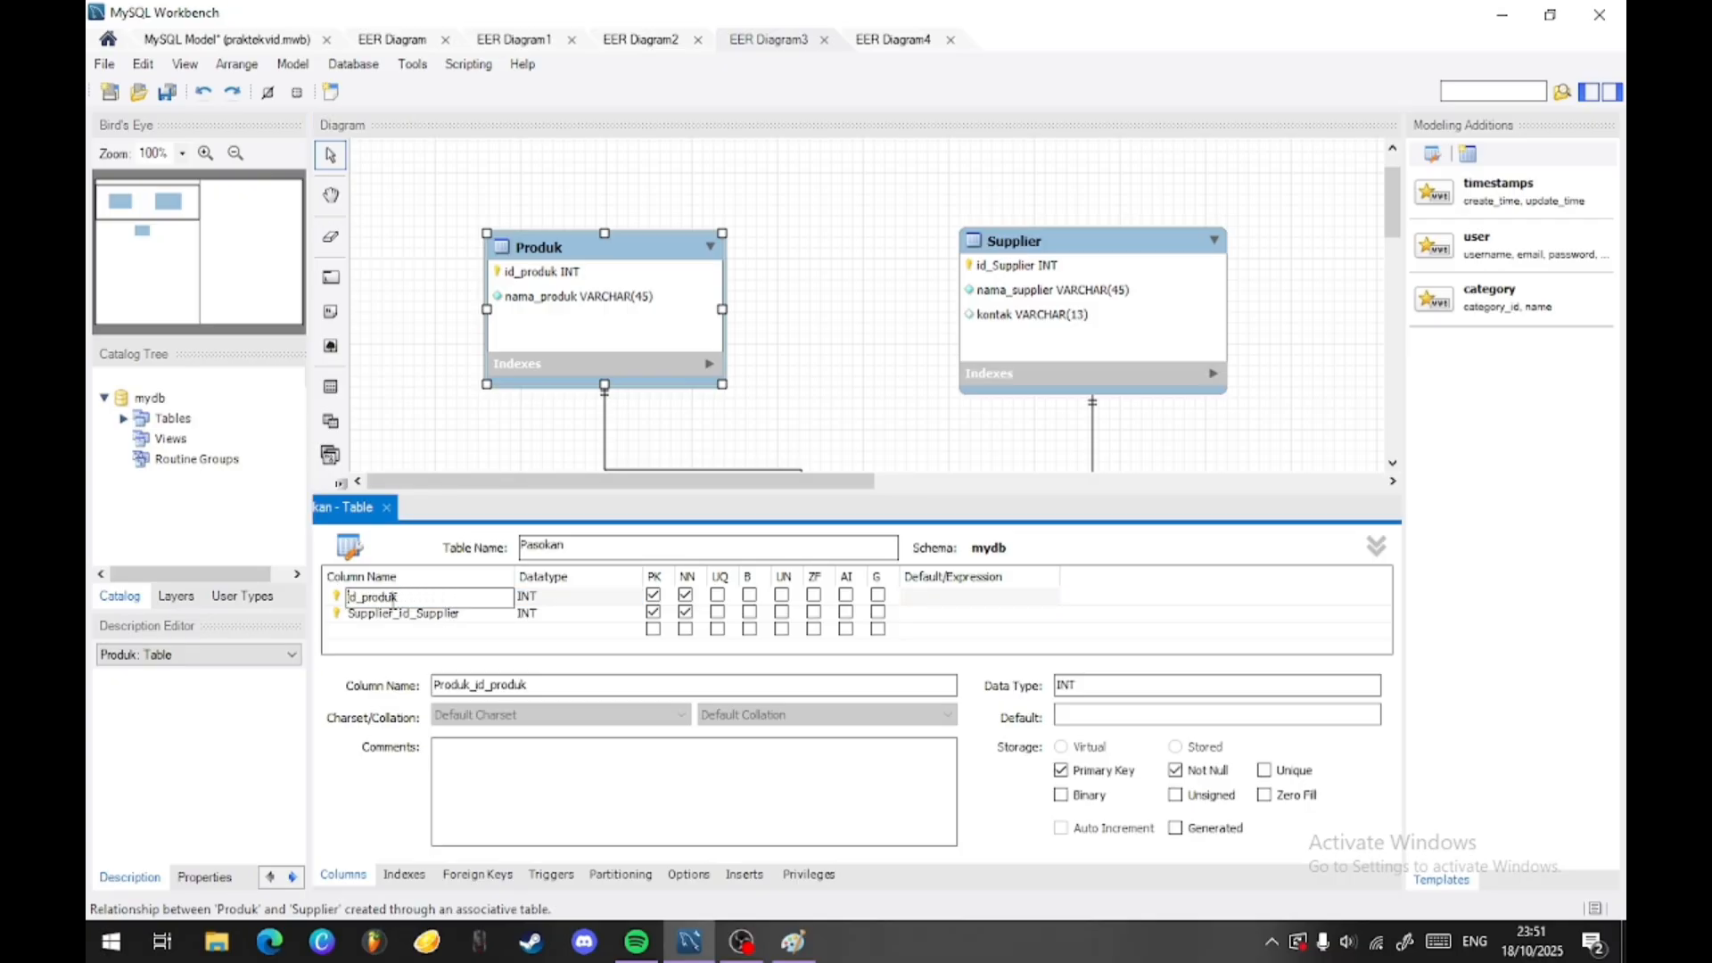
double_click(395, 613)
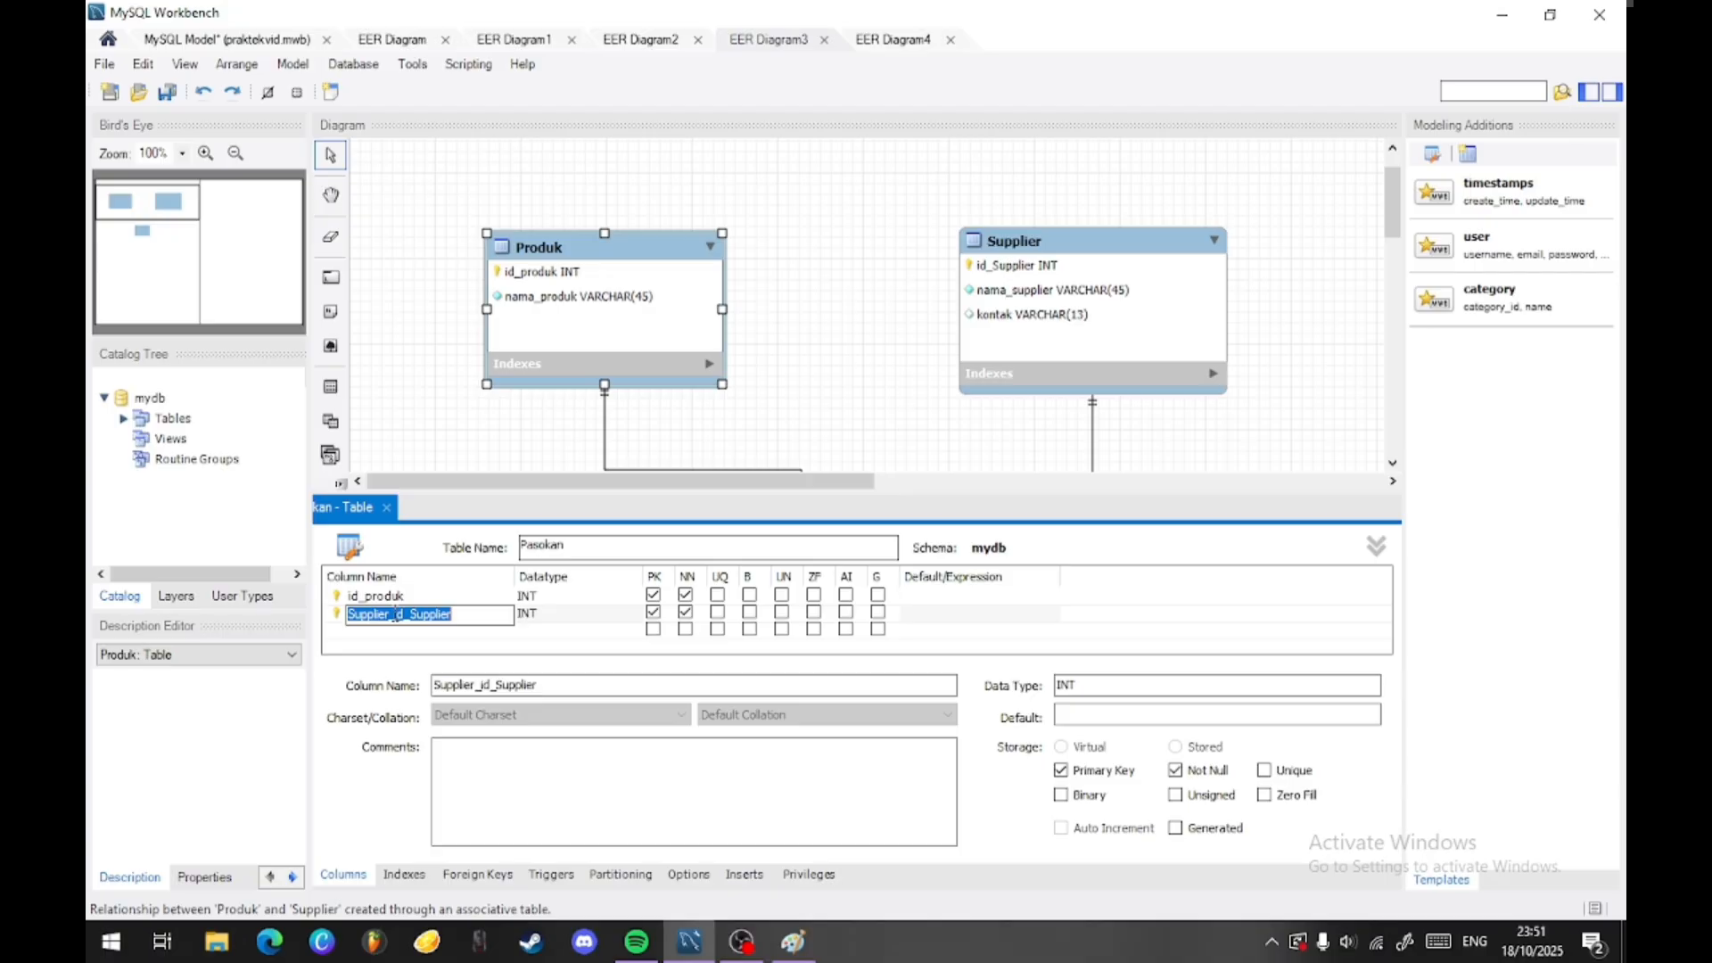
left_click(347, 616)
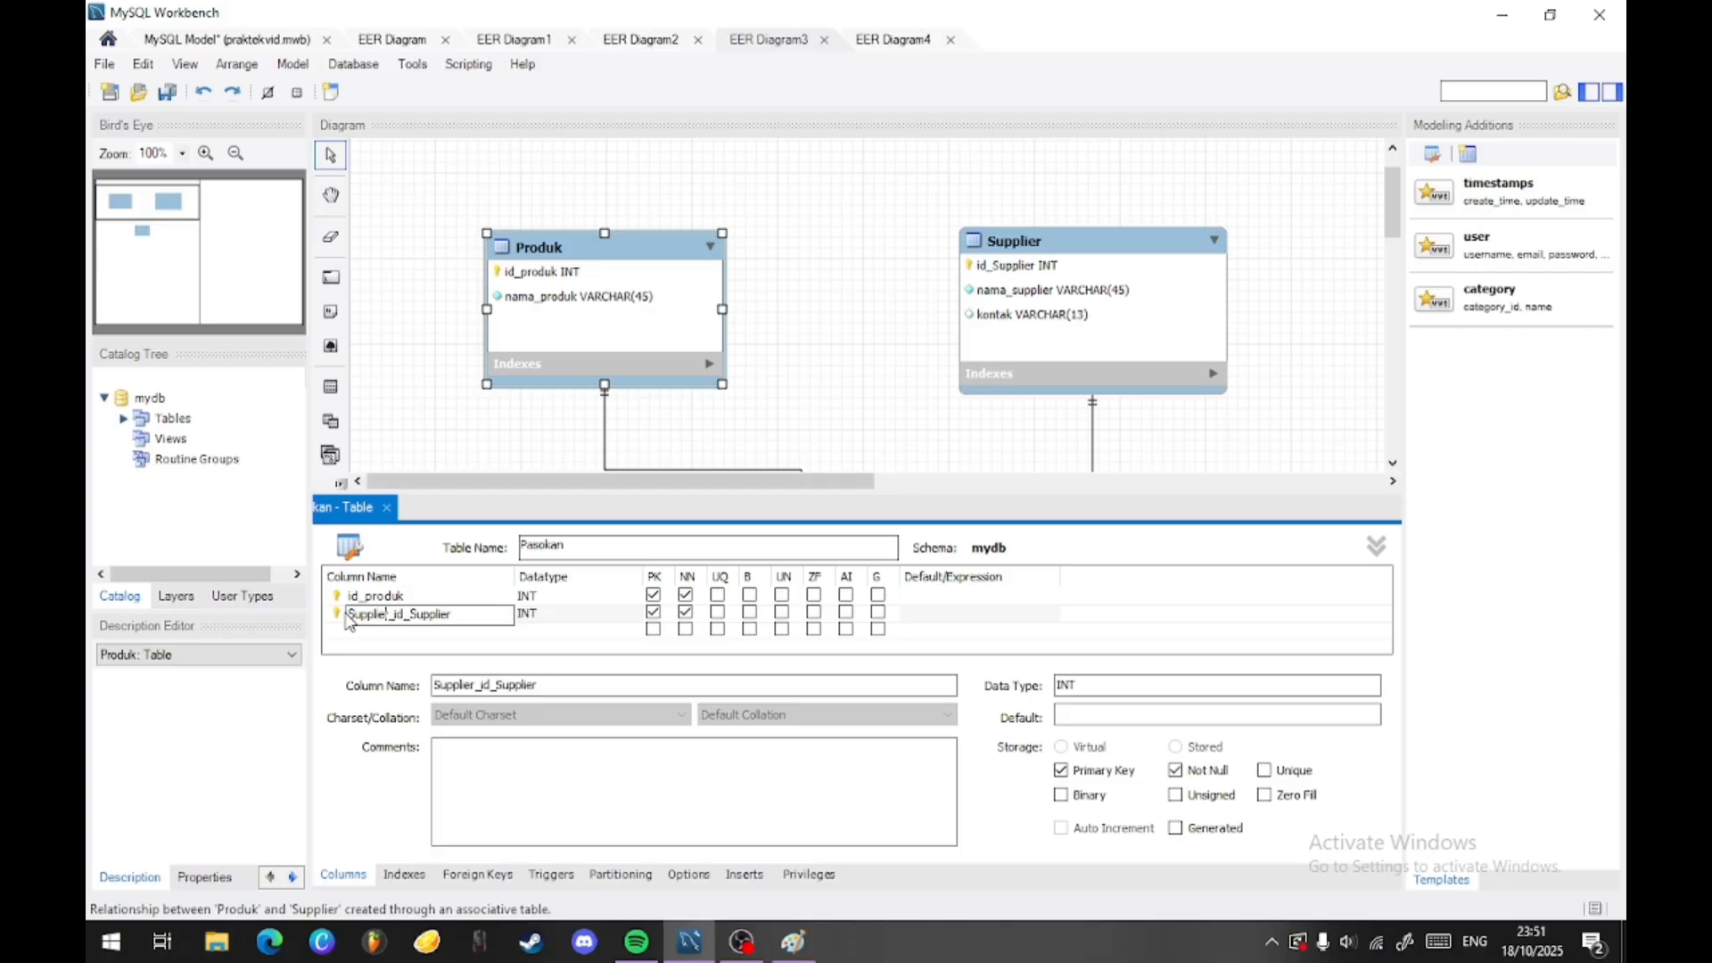
key("Delete")
key("Delete")
key("Delete")
key("Delete")
key("Delete")
key("Delete")
key("Delete")
key("Delete")
key("Delete")
left_click(492, 439)
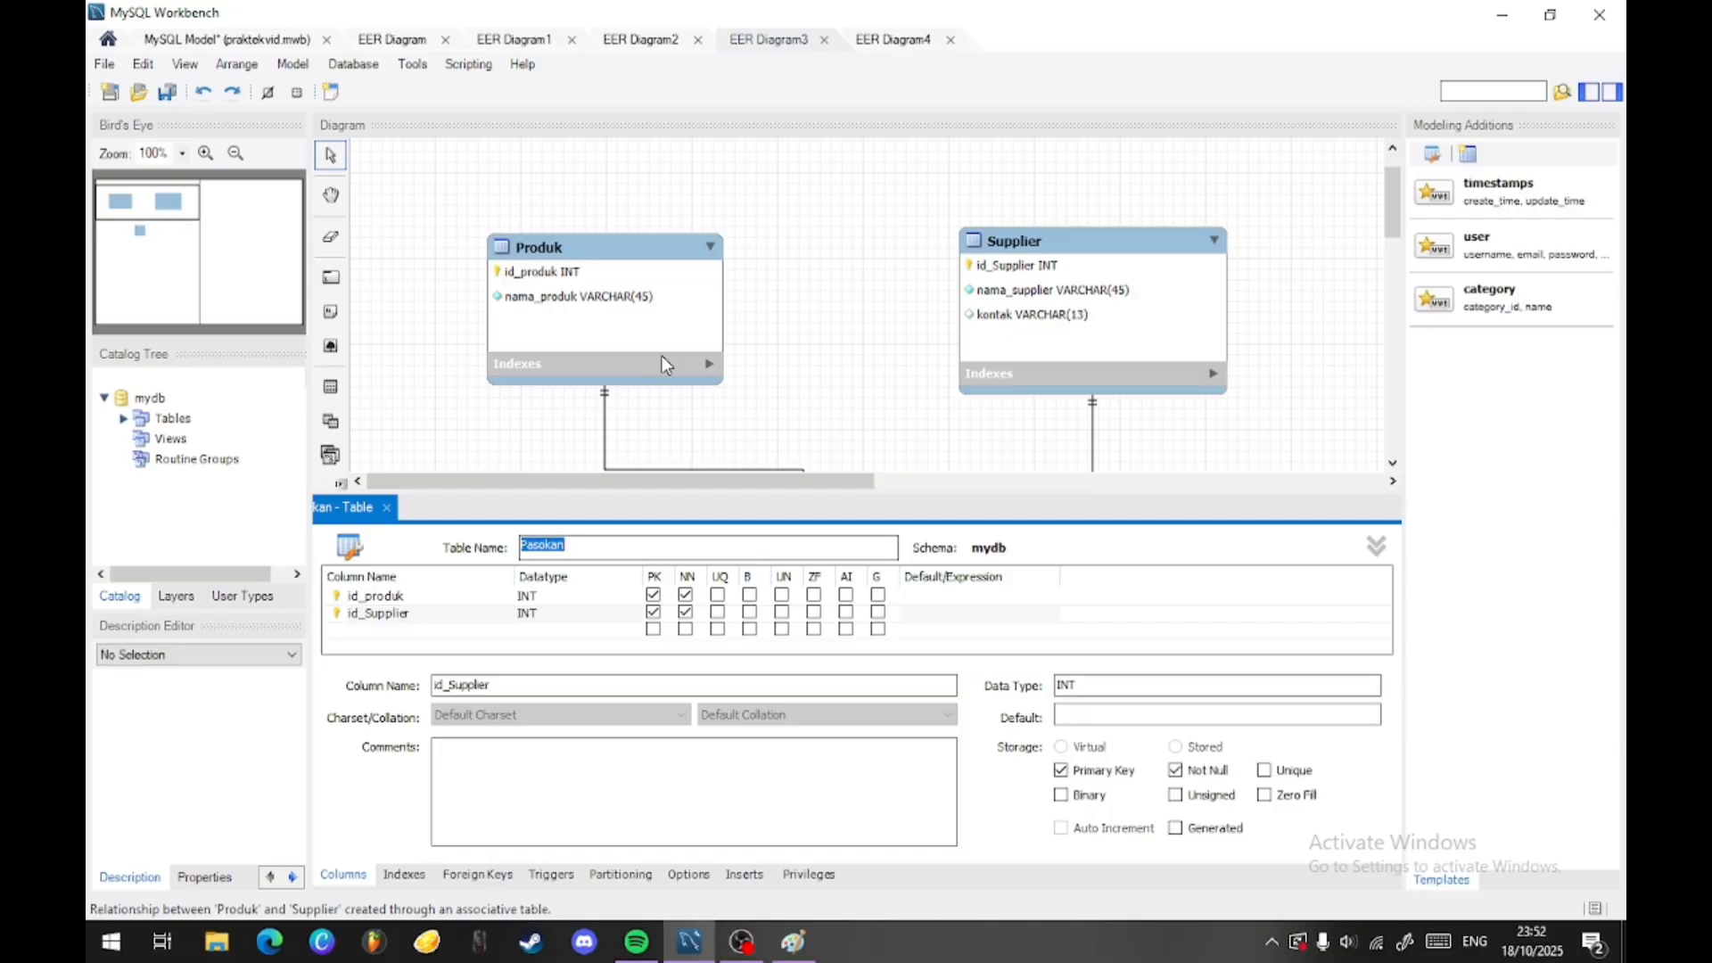
left_click(660, 356)
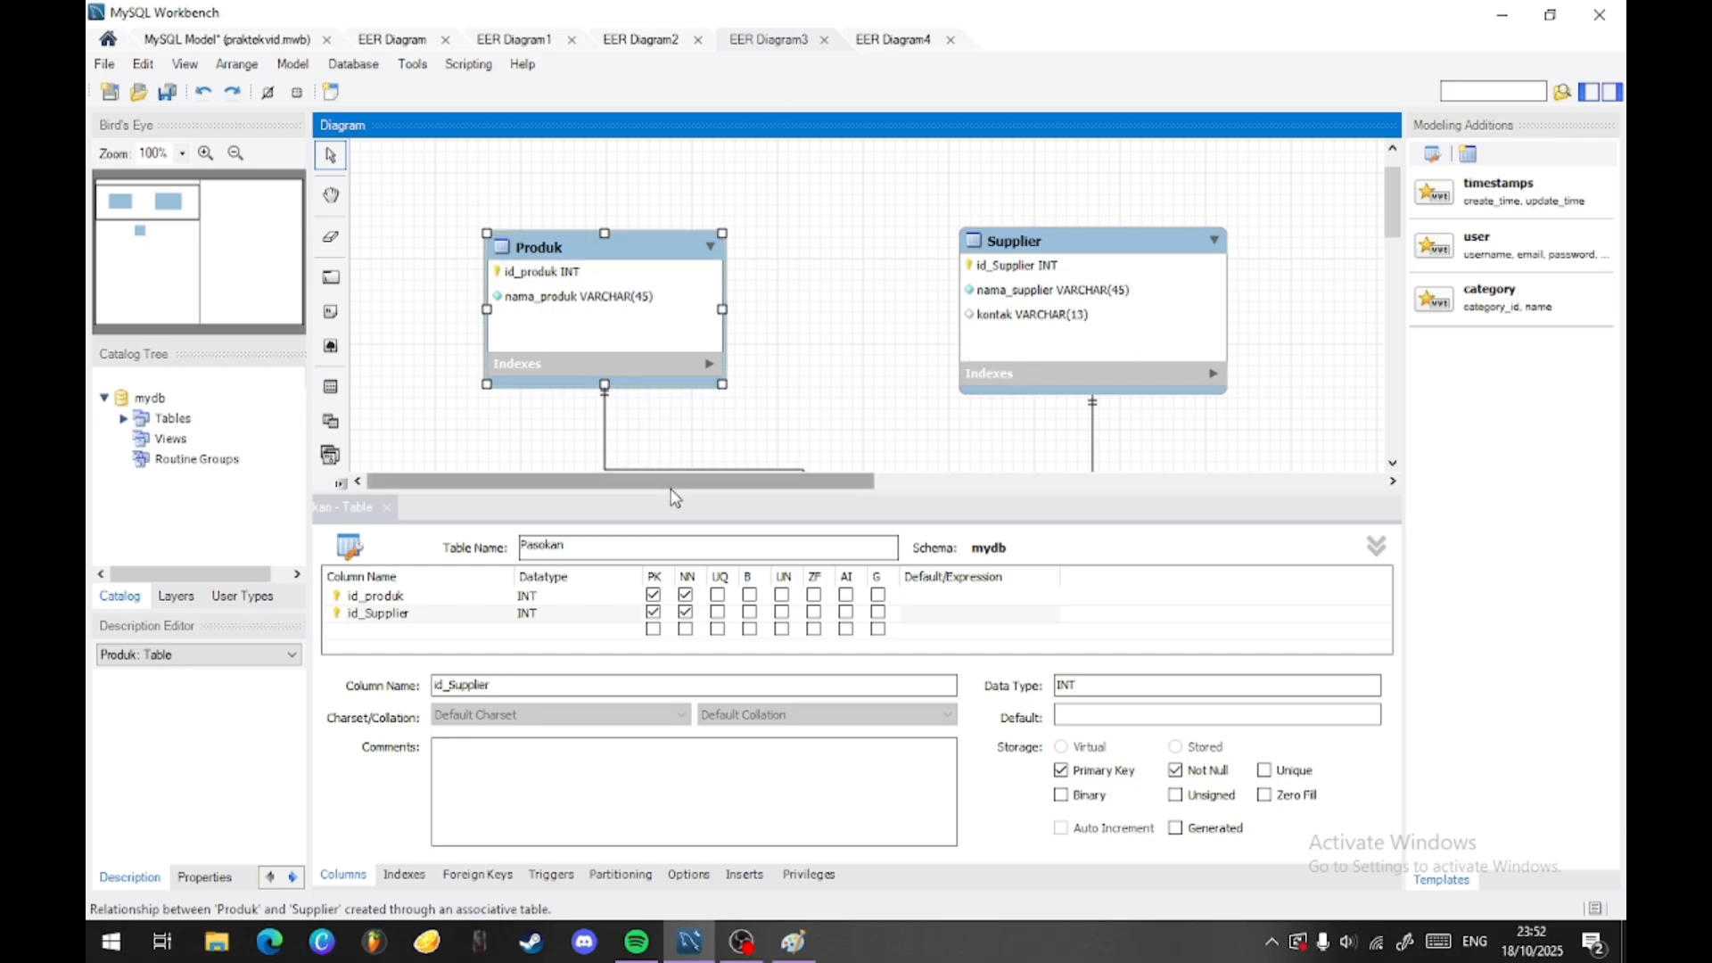
- Add a NOT NULL column Jumlah of type INT to the Pasokan table
left_click(398, 630)
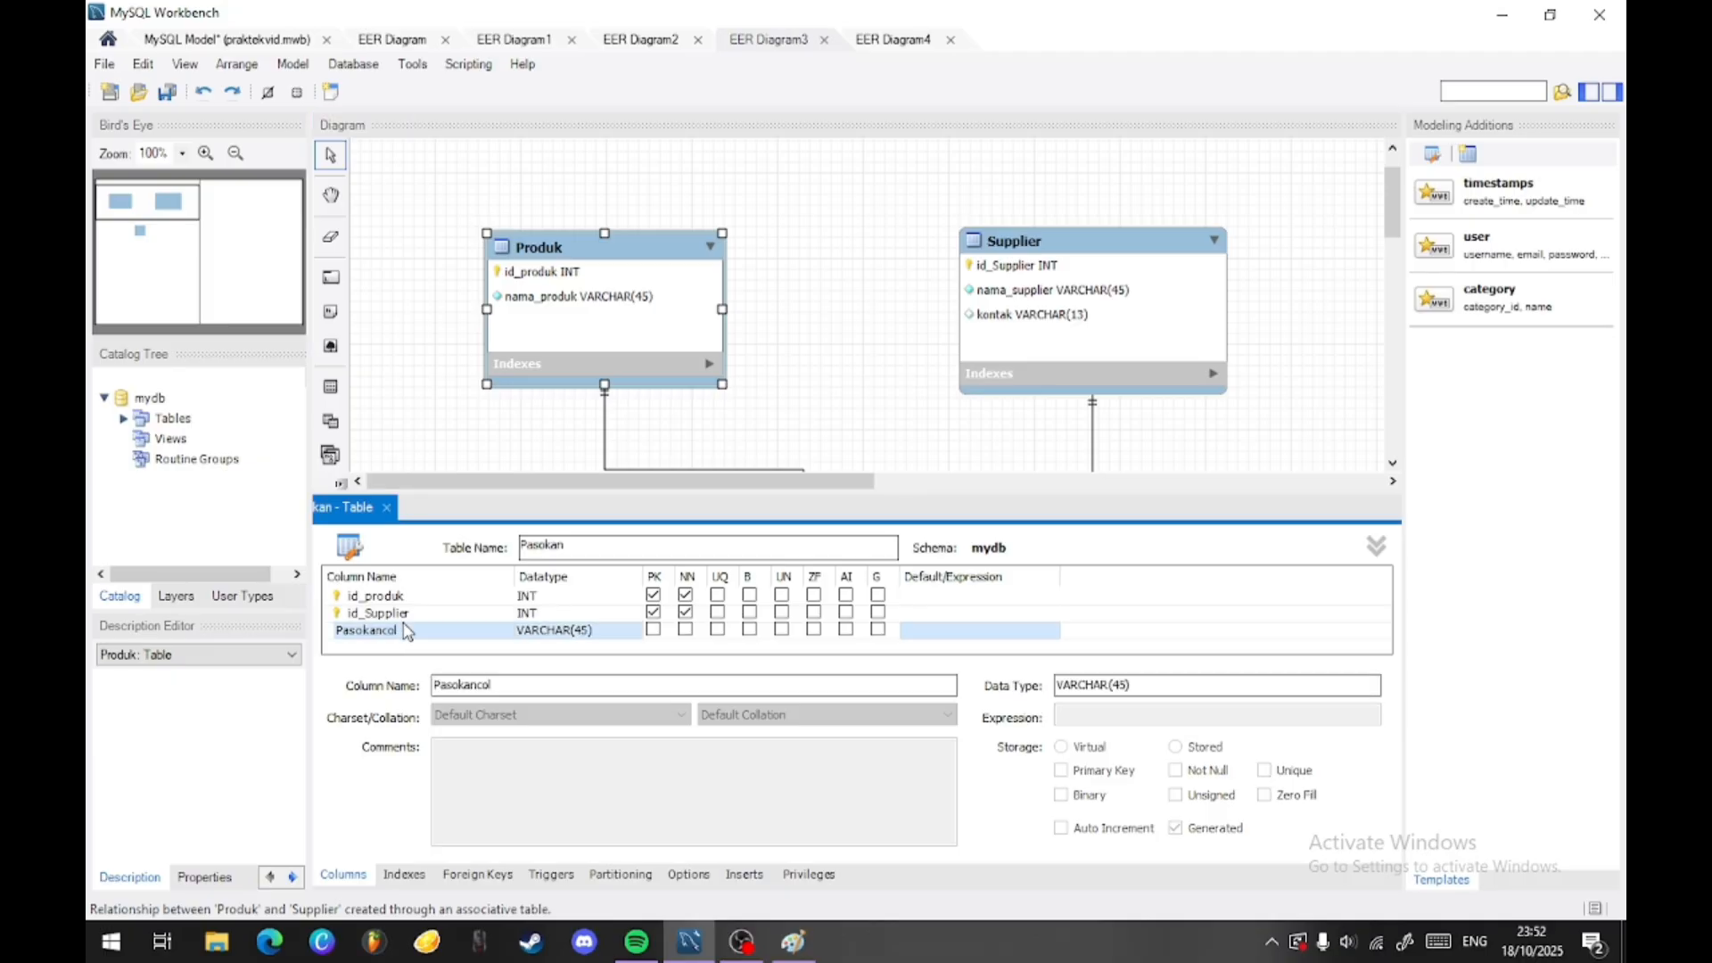
type("Jumla")
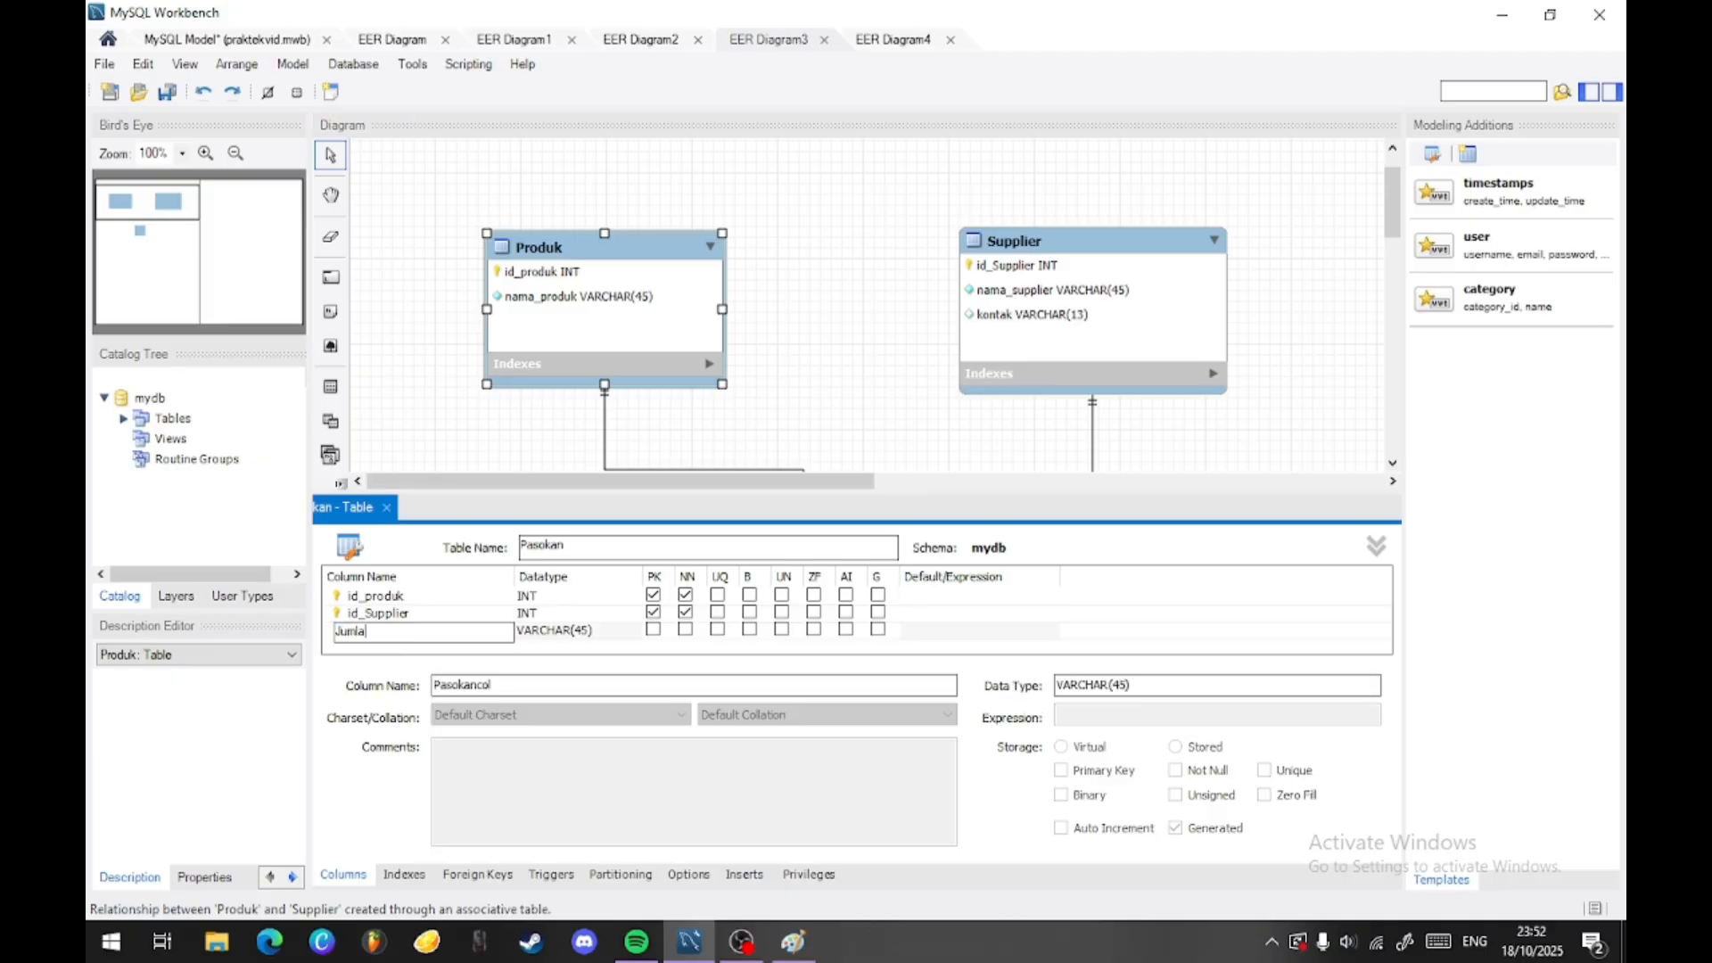
type("h")
key("Tab")
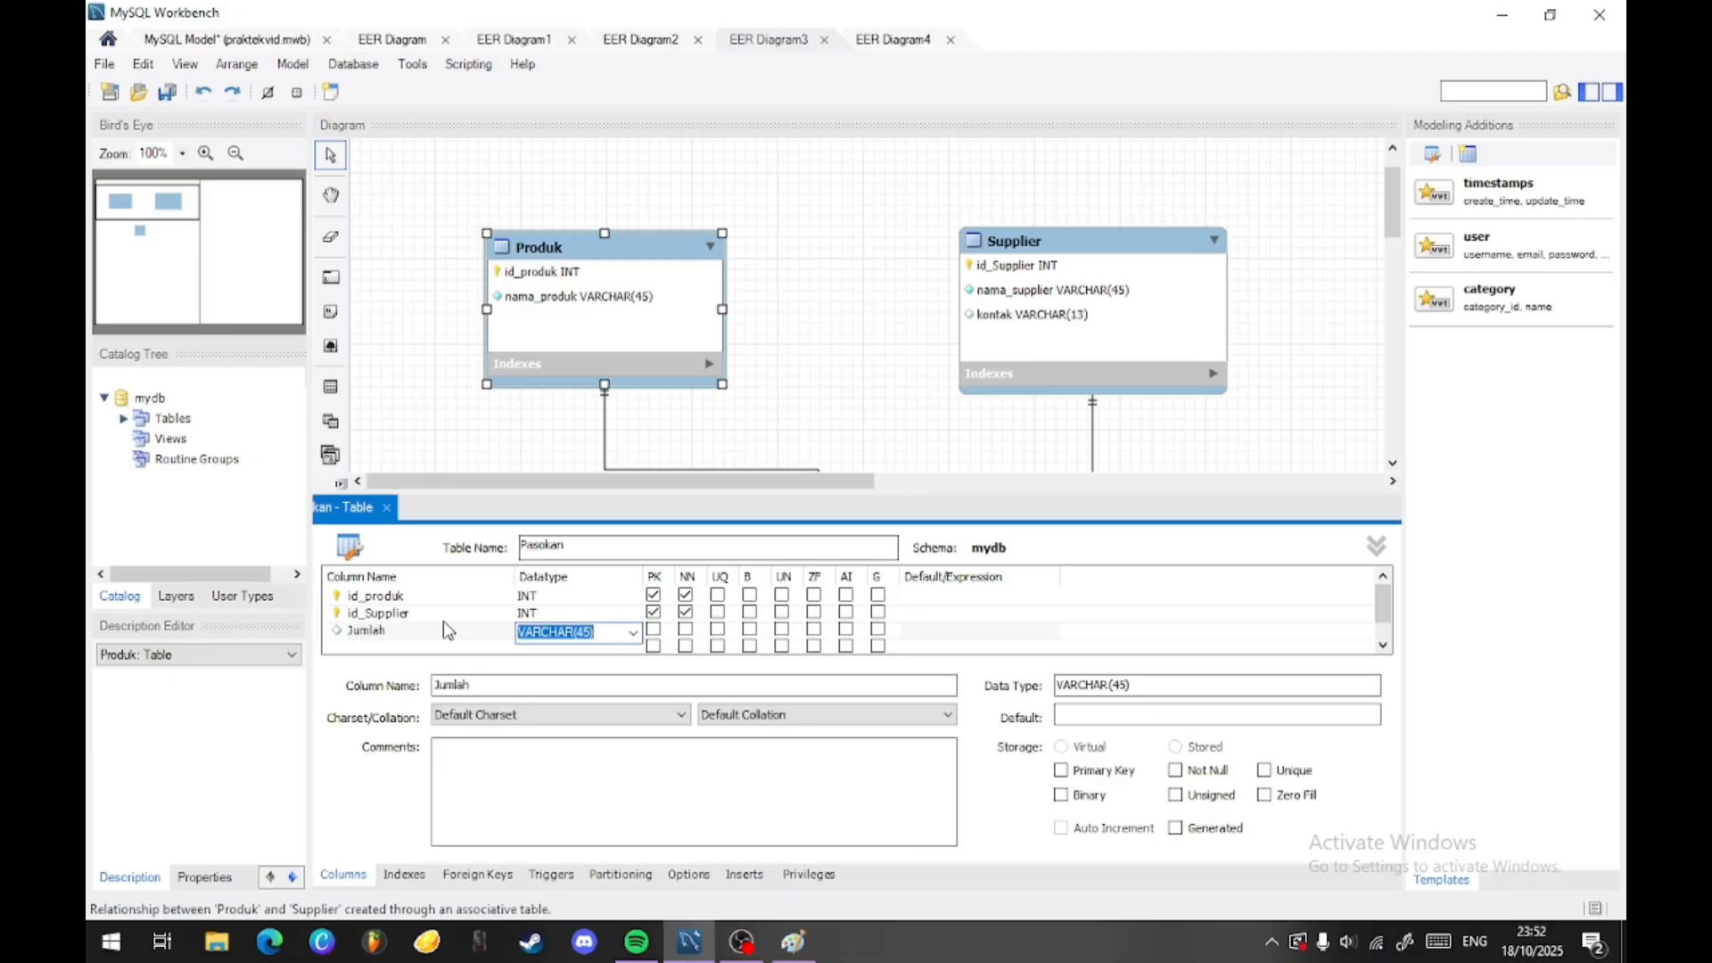
type("in")
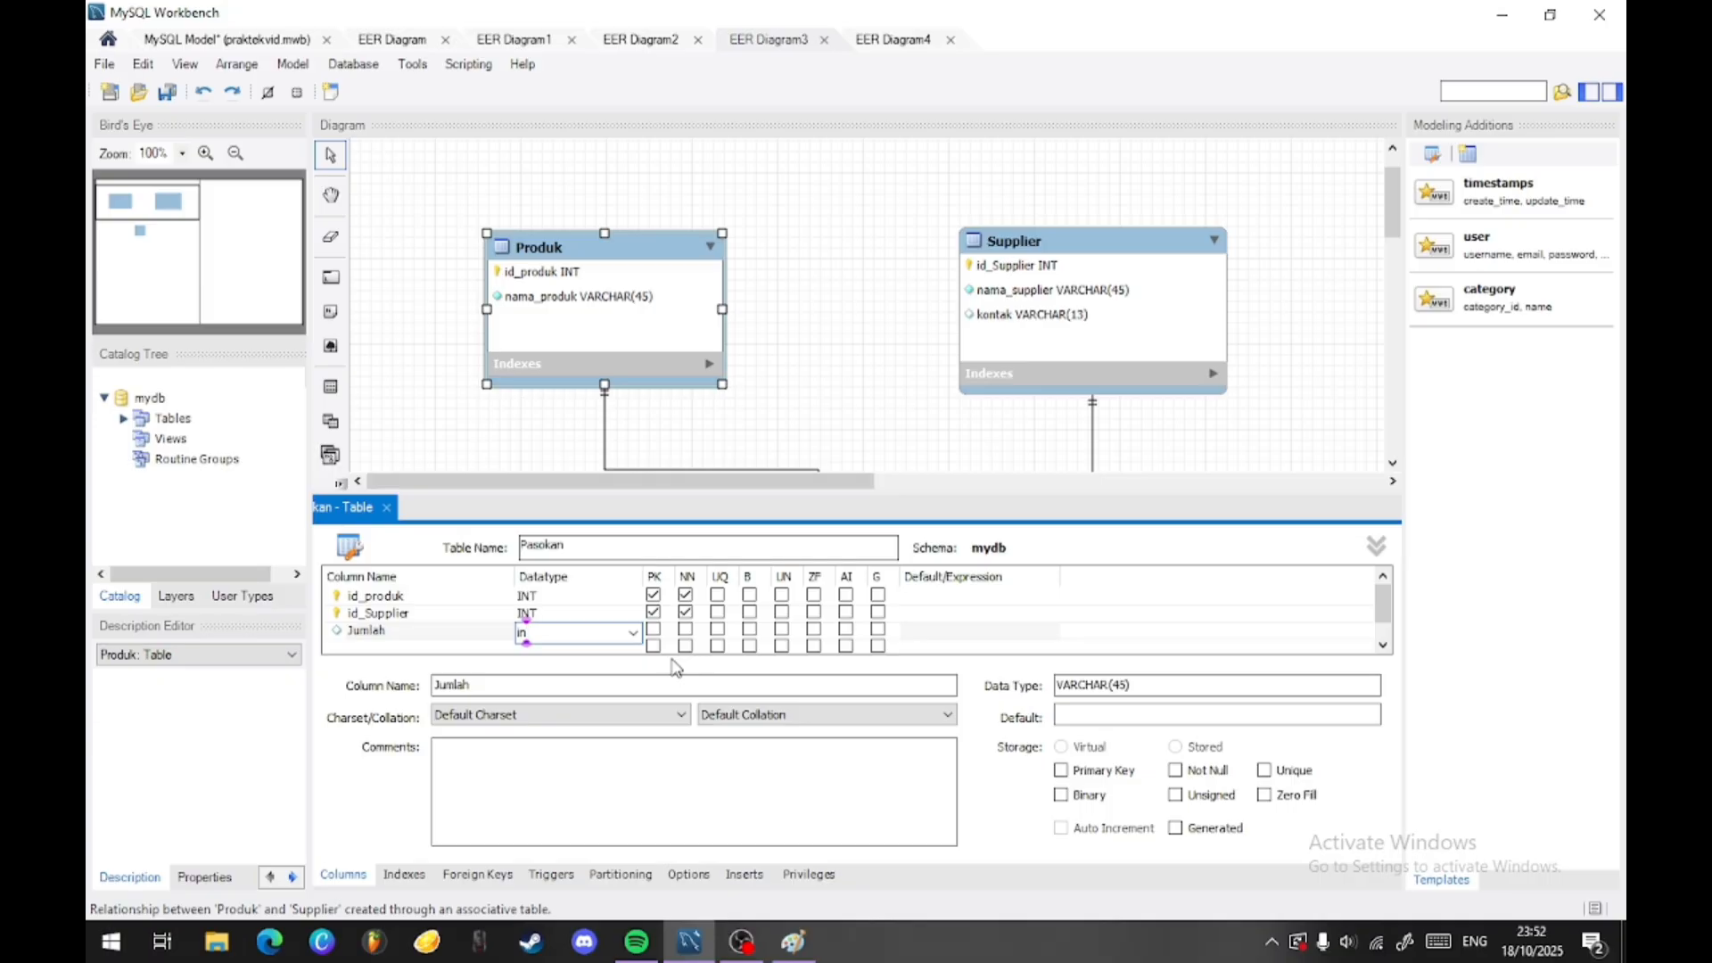
key("Tab")
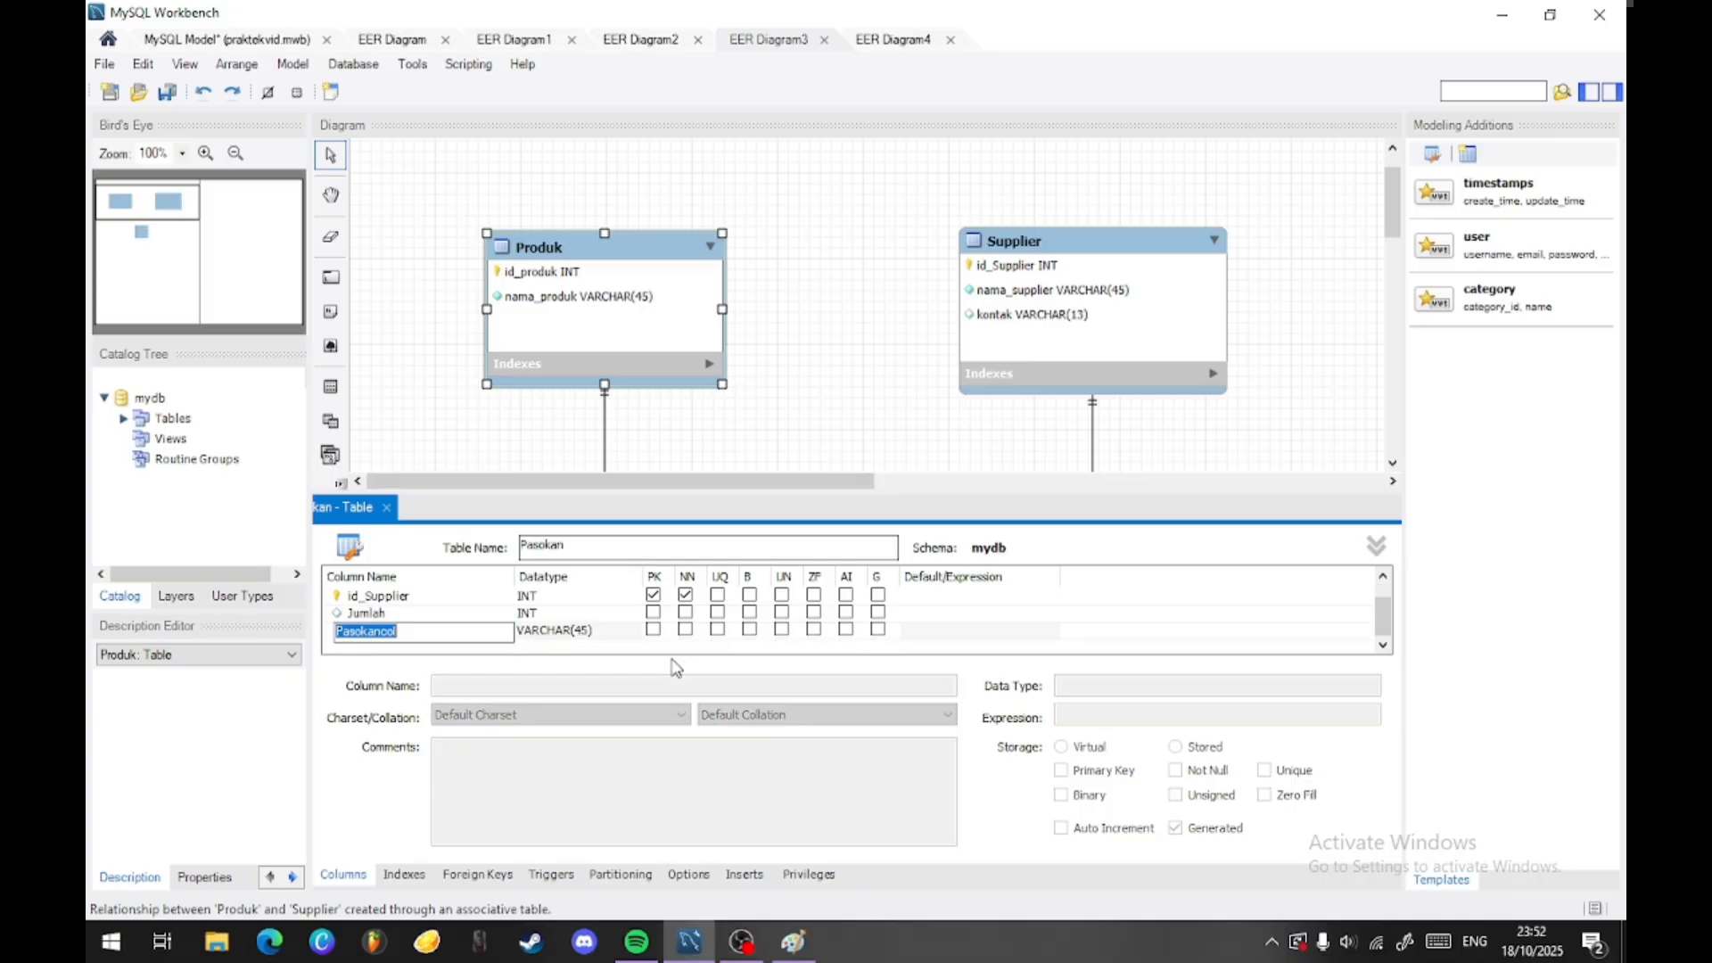
left_click(684, 613)
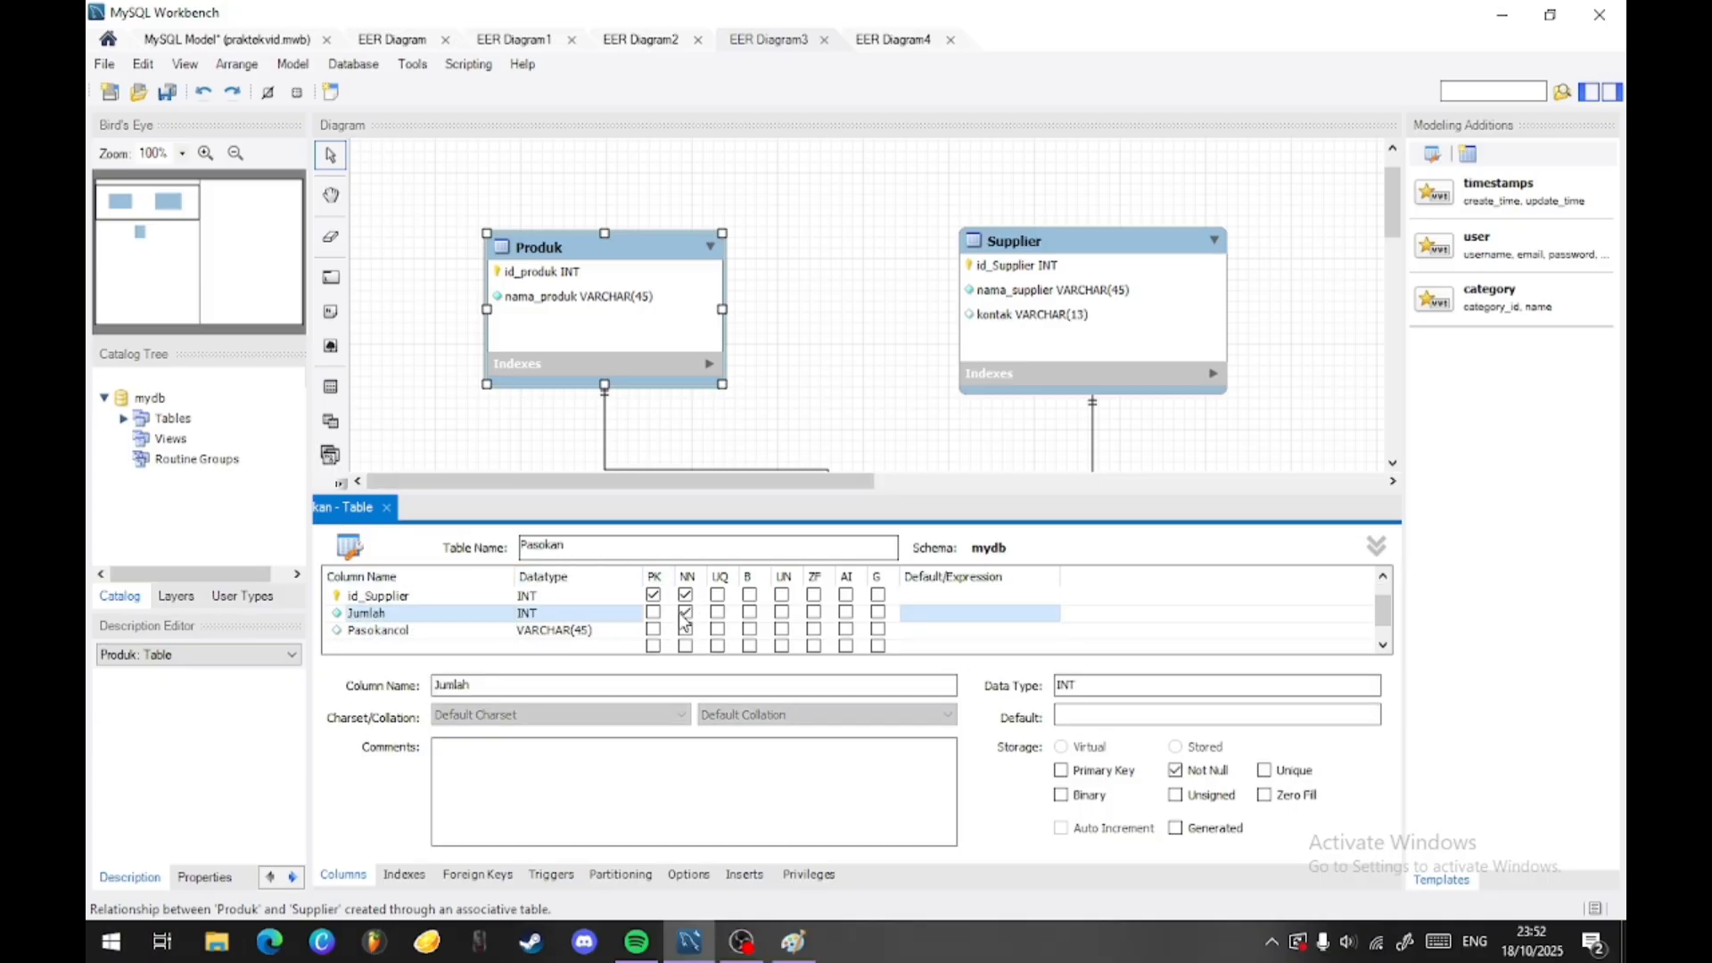
- Add a column tanggal_pasok of type DATE to the Pasokan table below Jumlah
left_click(450, 633)
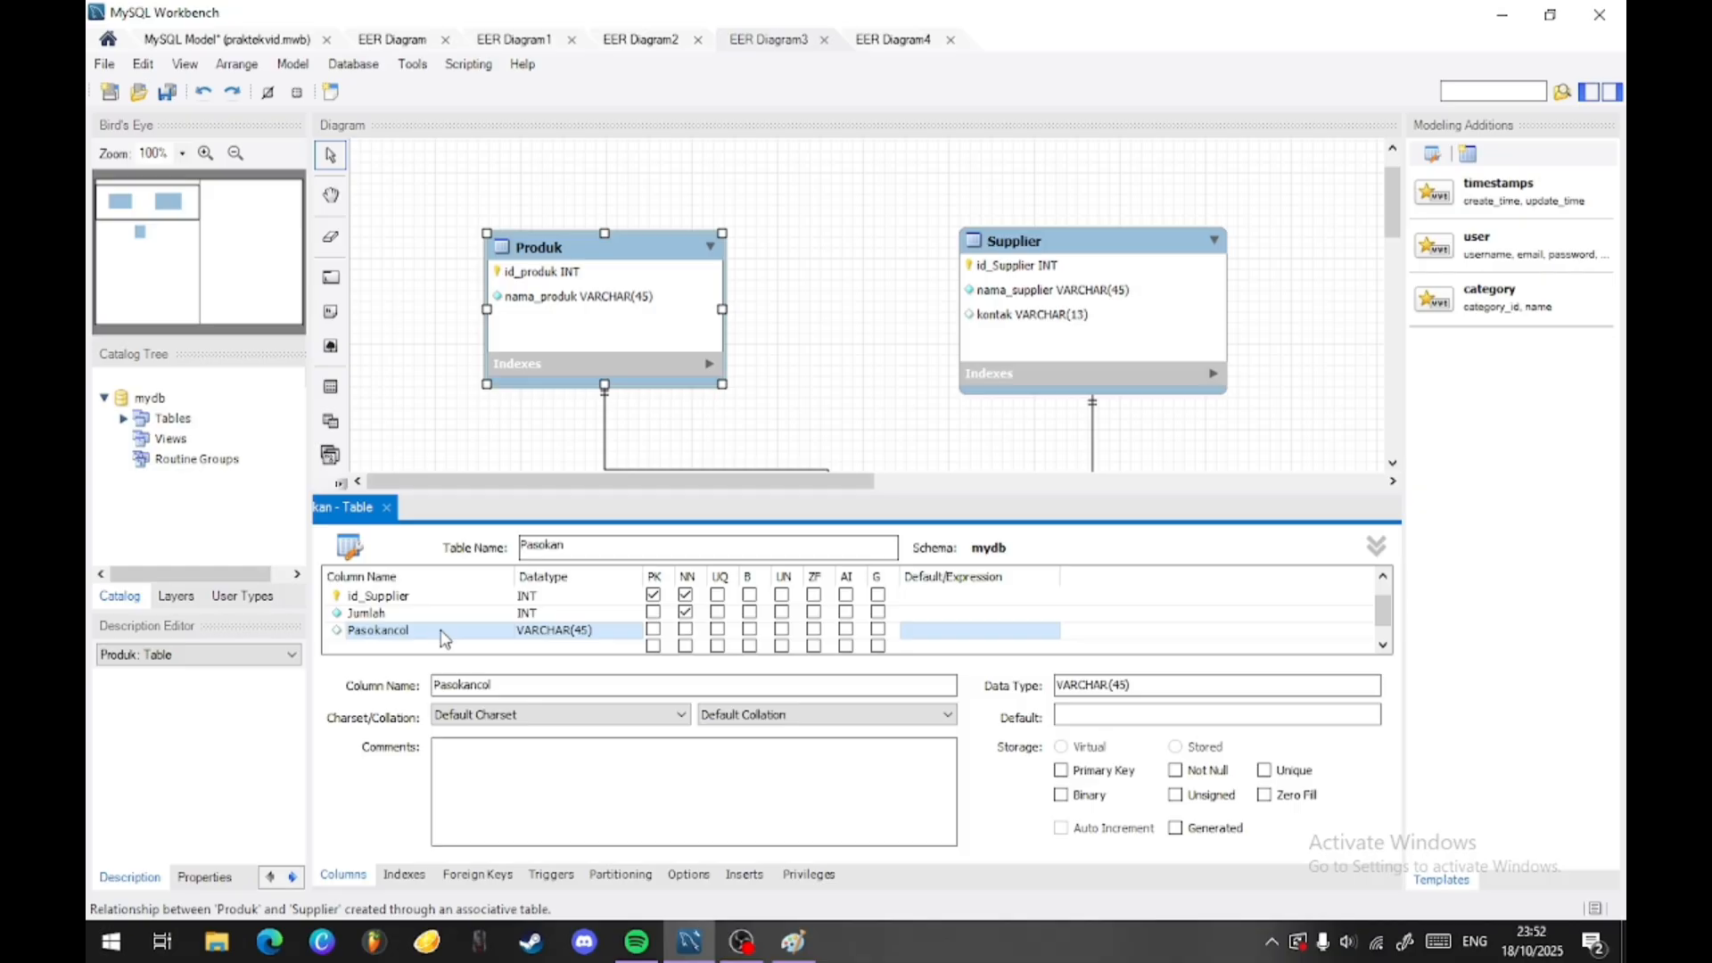
left_click(443, 632)
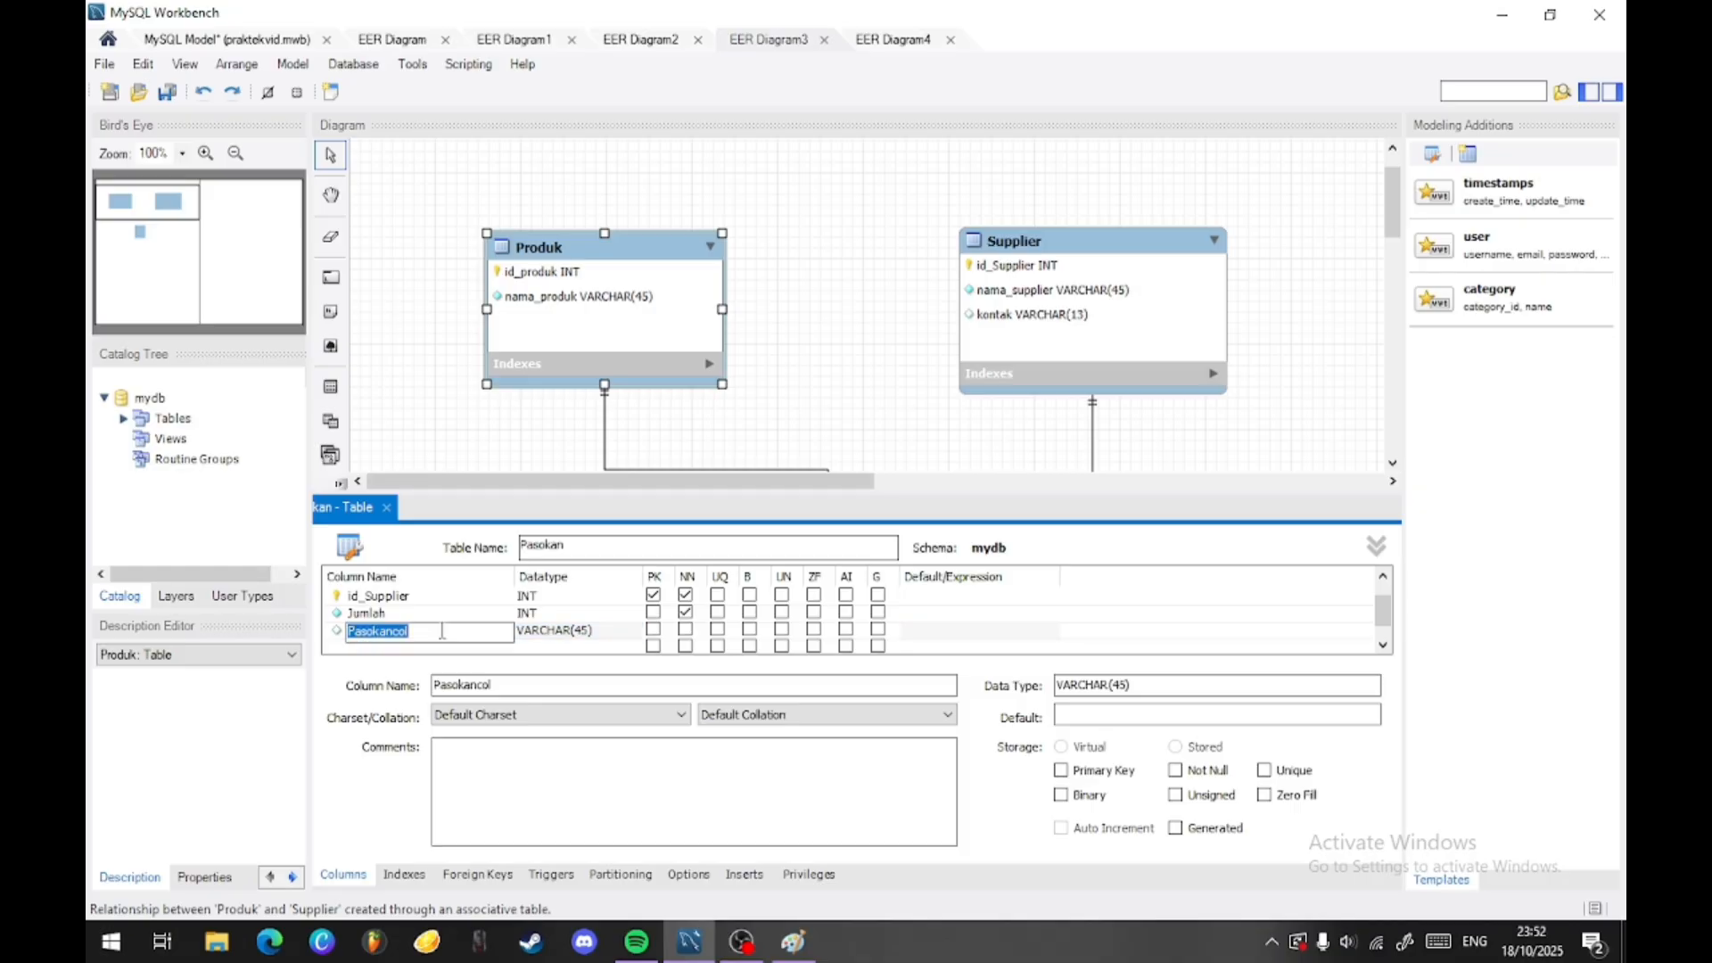
type("tanggal_pasok")
key("Tab")
type("DATE")
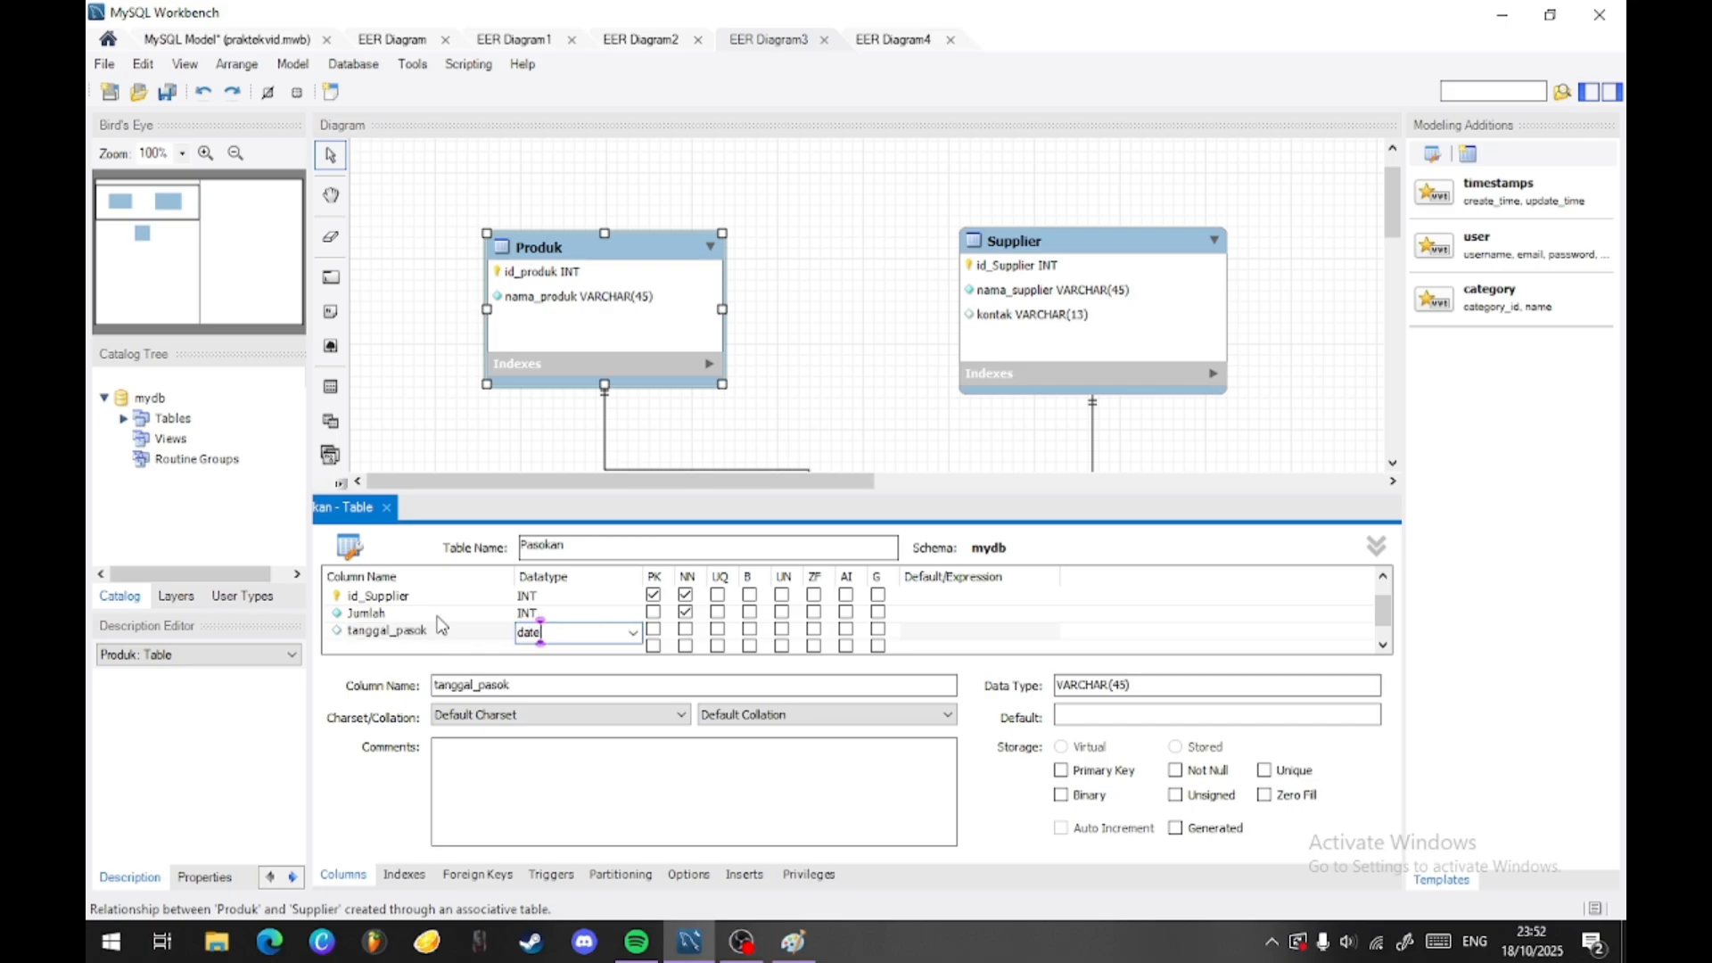
key("Return")
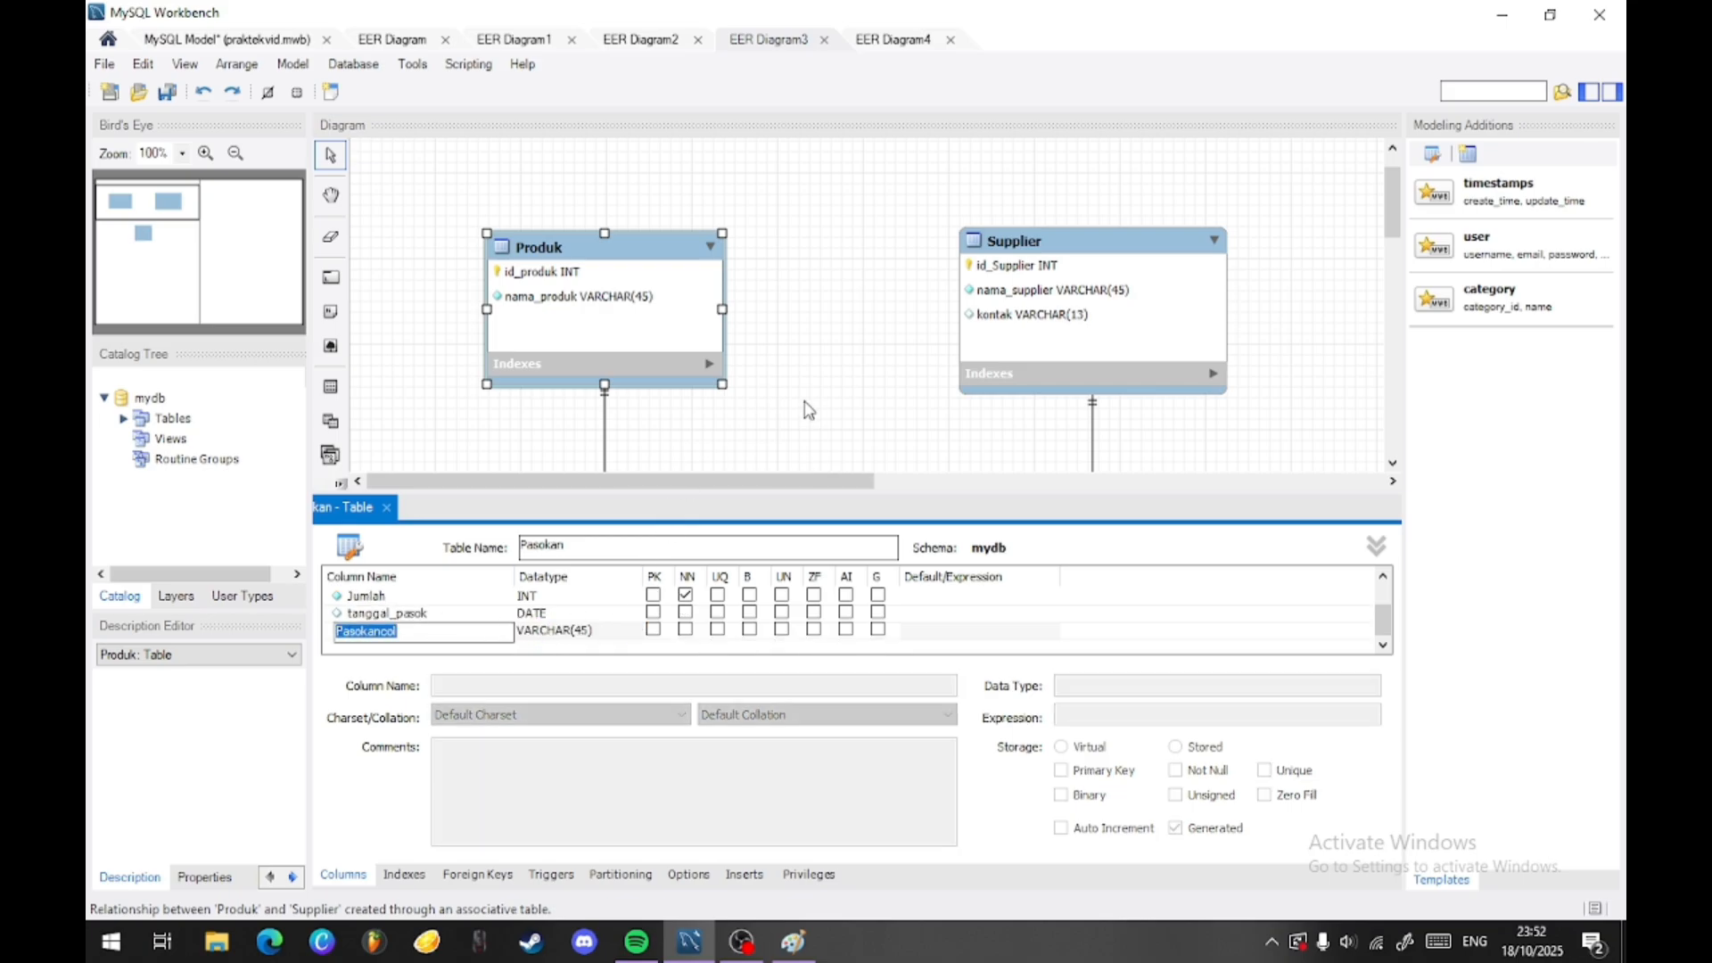
- Delete the surplus Pasokancol column from the Pasokan table and mark tanggal_pasok as NOT NULL
left_click(842, 401)
right_click(448, 627)
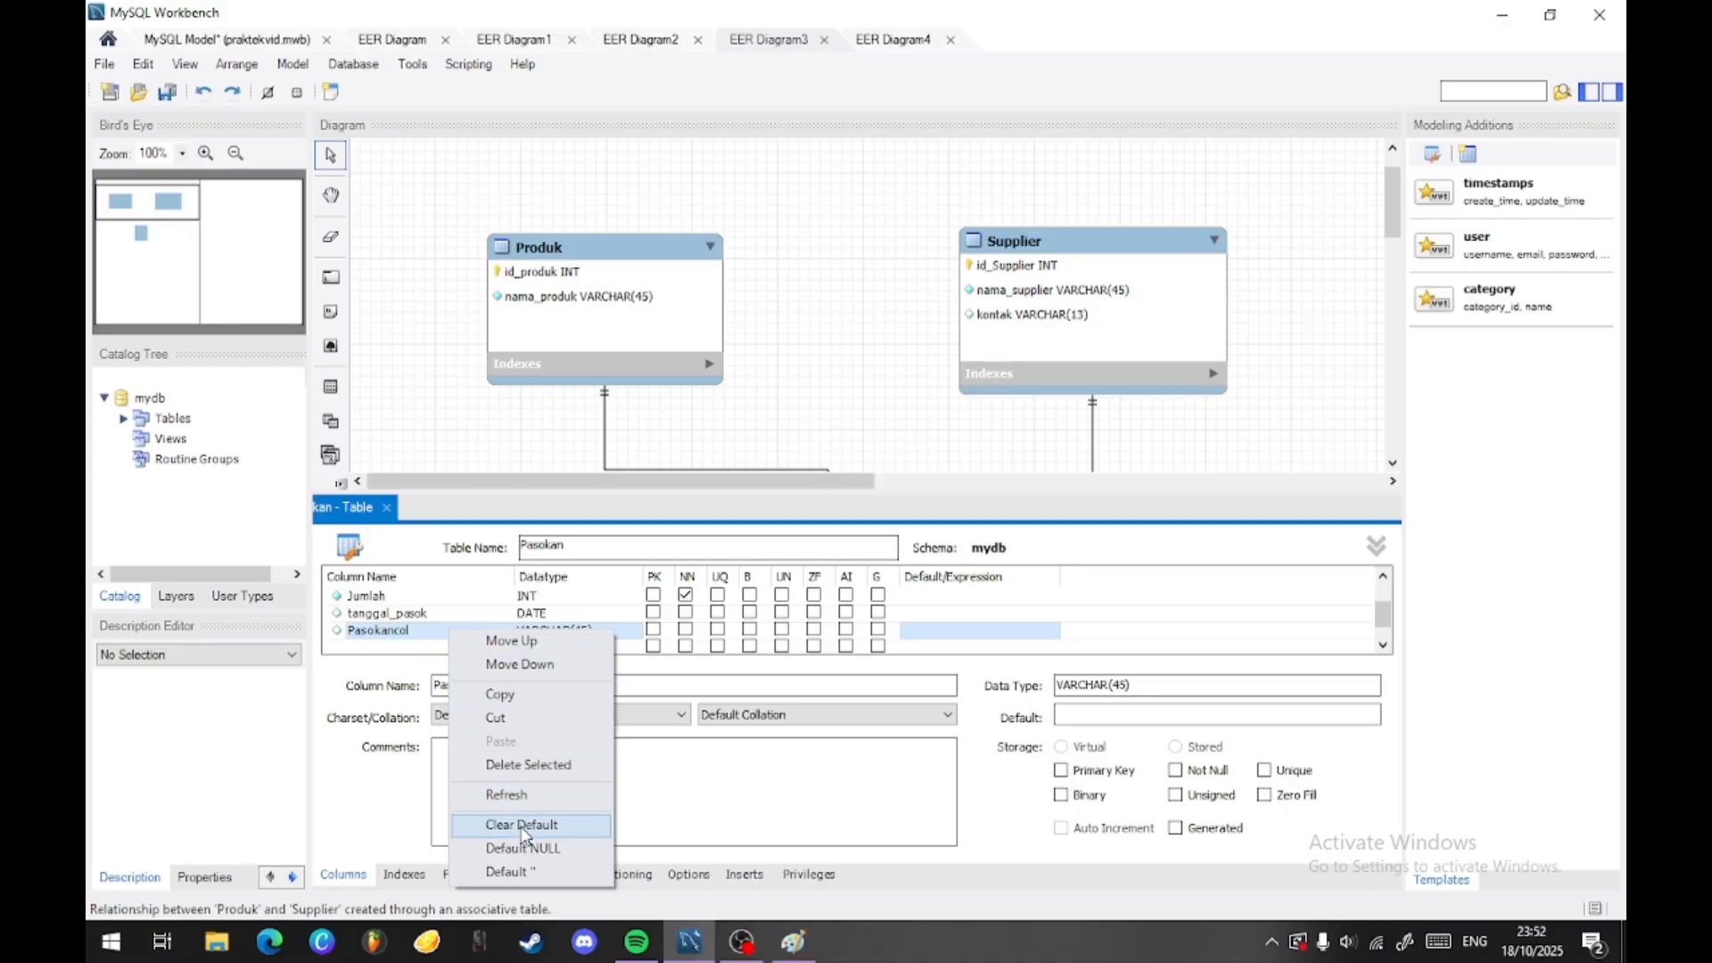
left_click(541, 768)
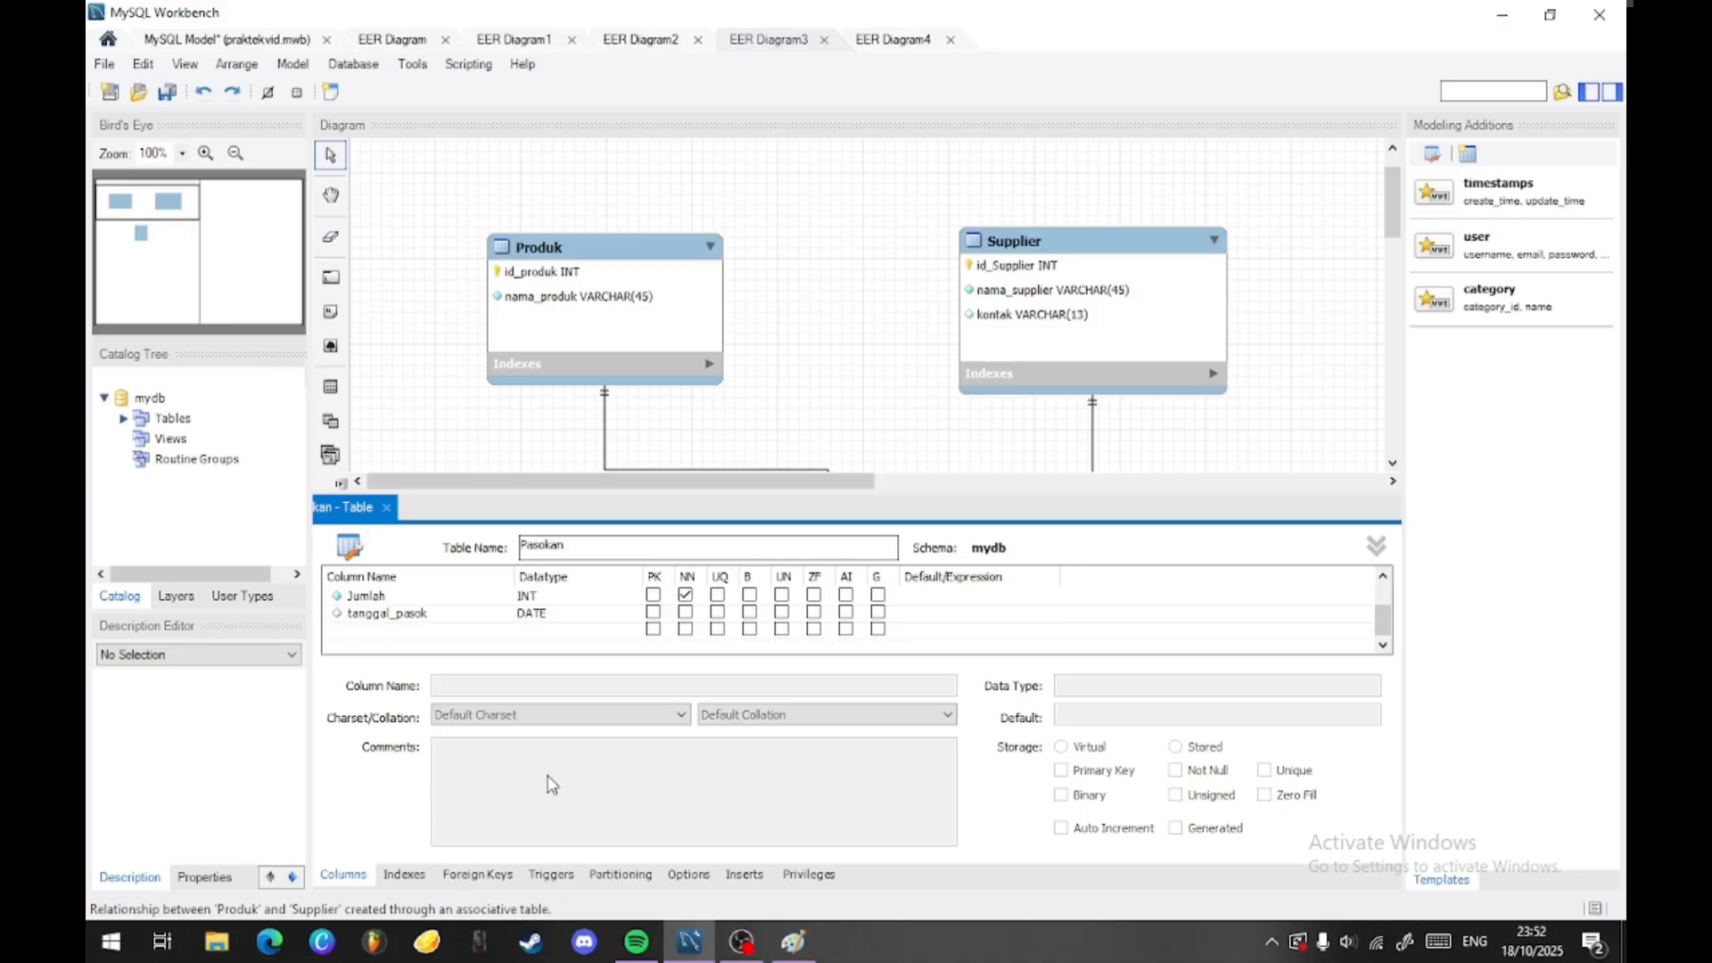
left_click(686, 613)
left_click(751, 349)
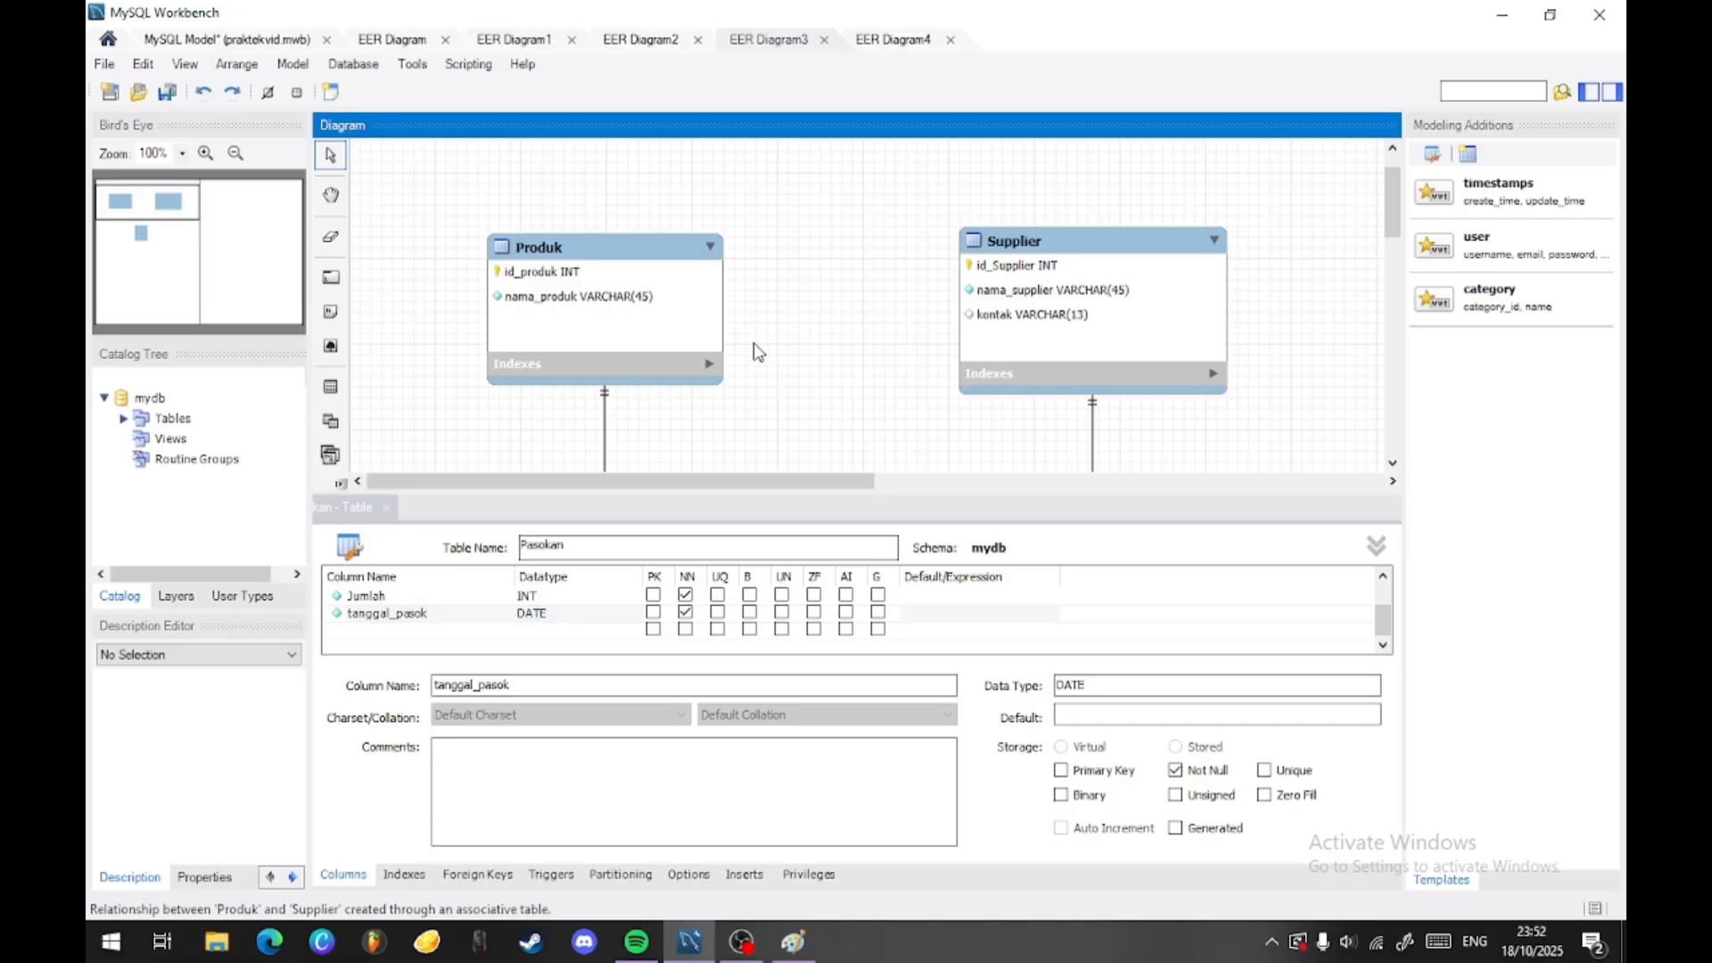
- Mark the kontak column of the Supplier table as NOT NULL
scroll(794, 352, "down", 1)
scroll(784, 385, "down", 5)
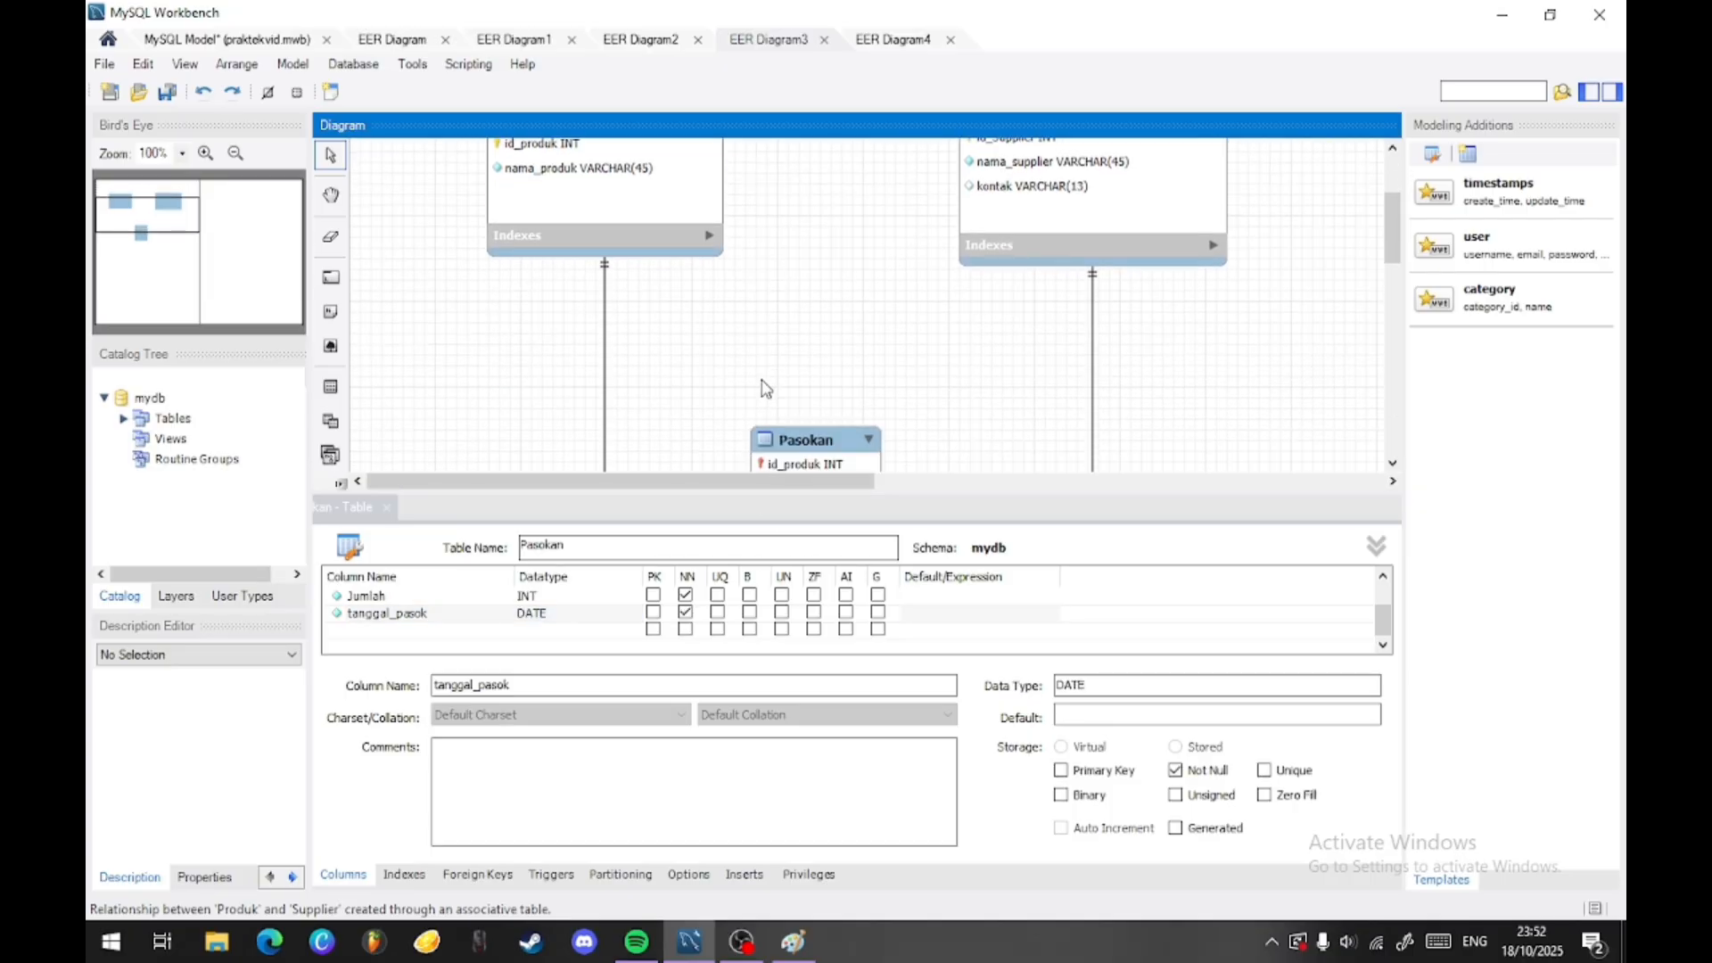
scroll(1039, 311, "up", 3)
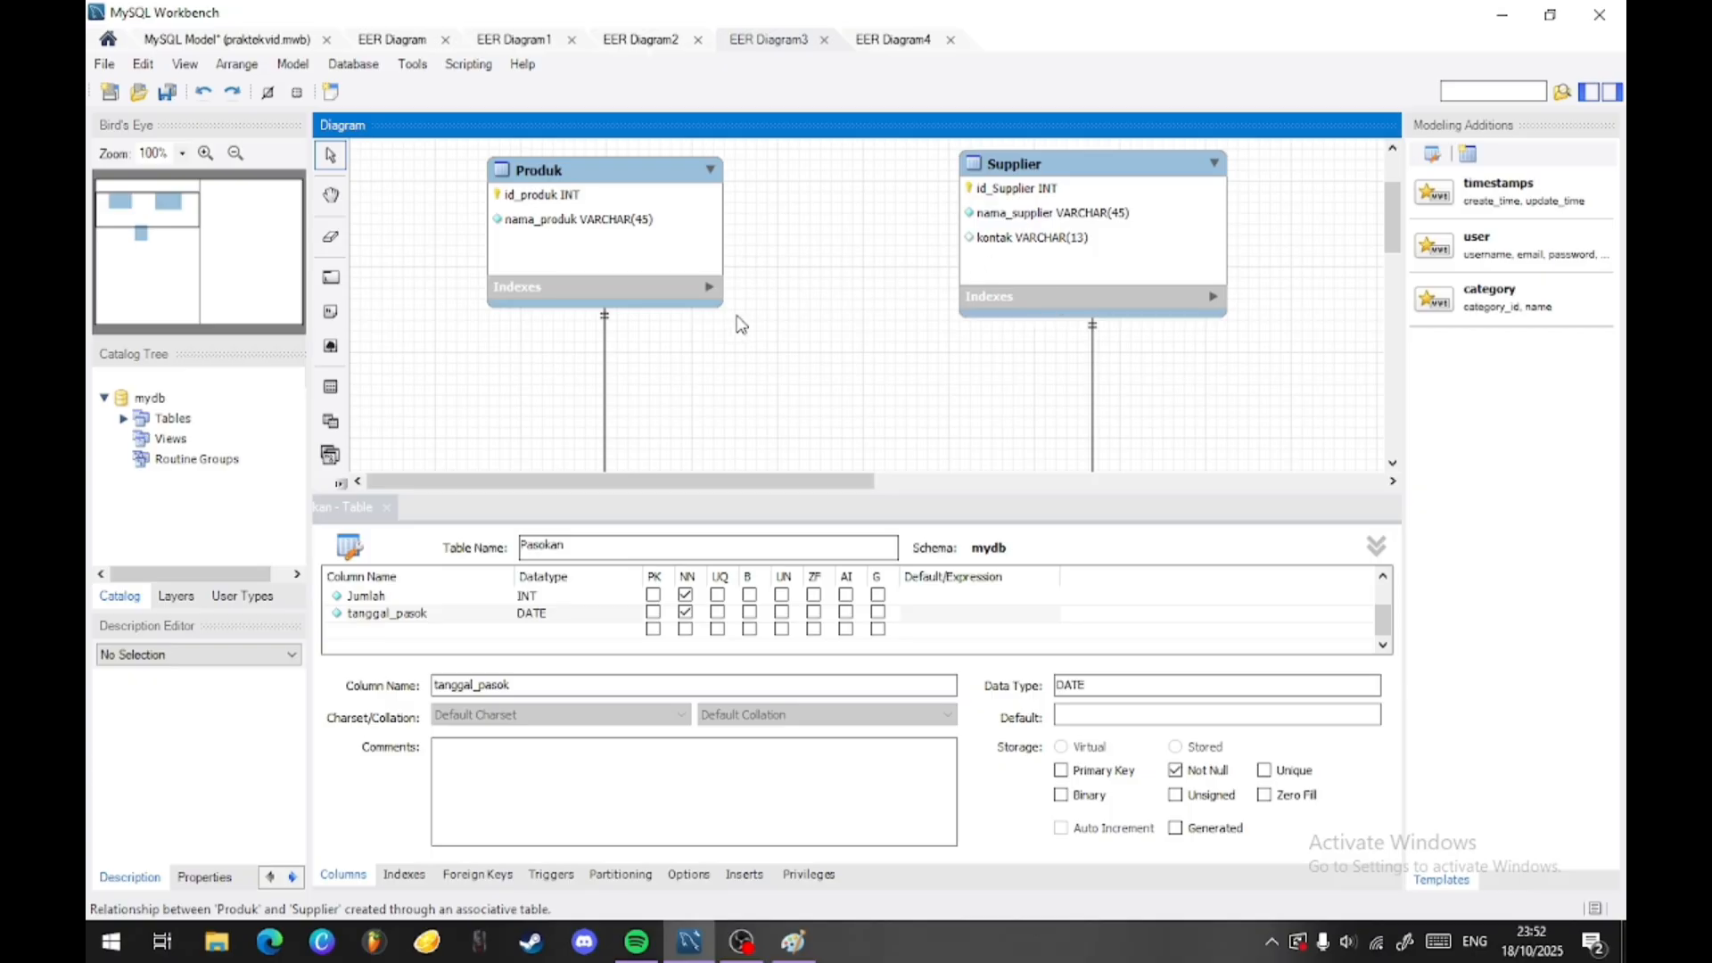
left_click(1024, 265)
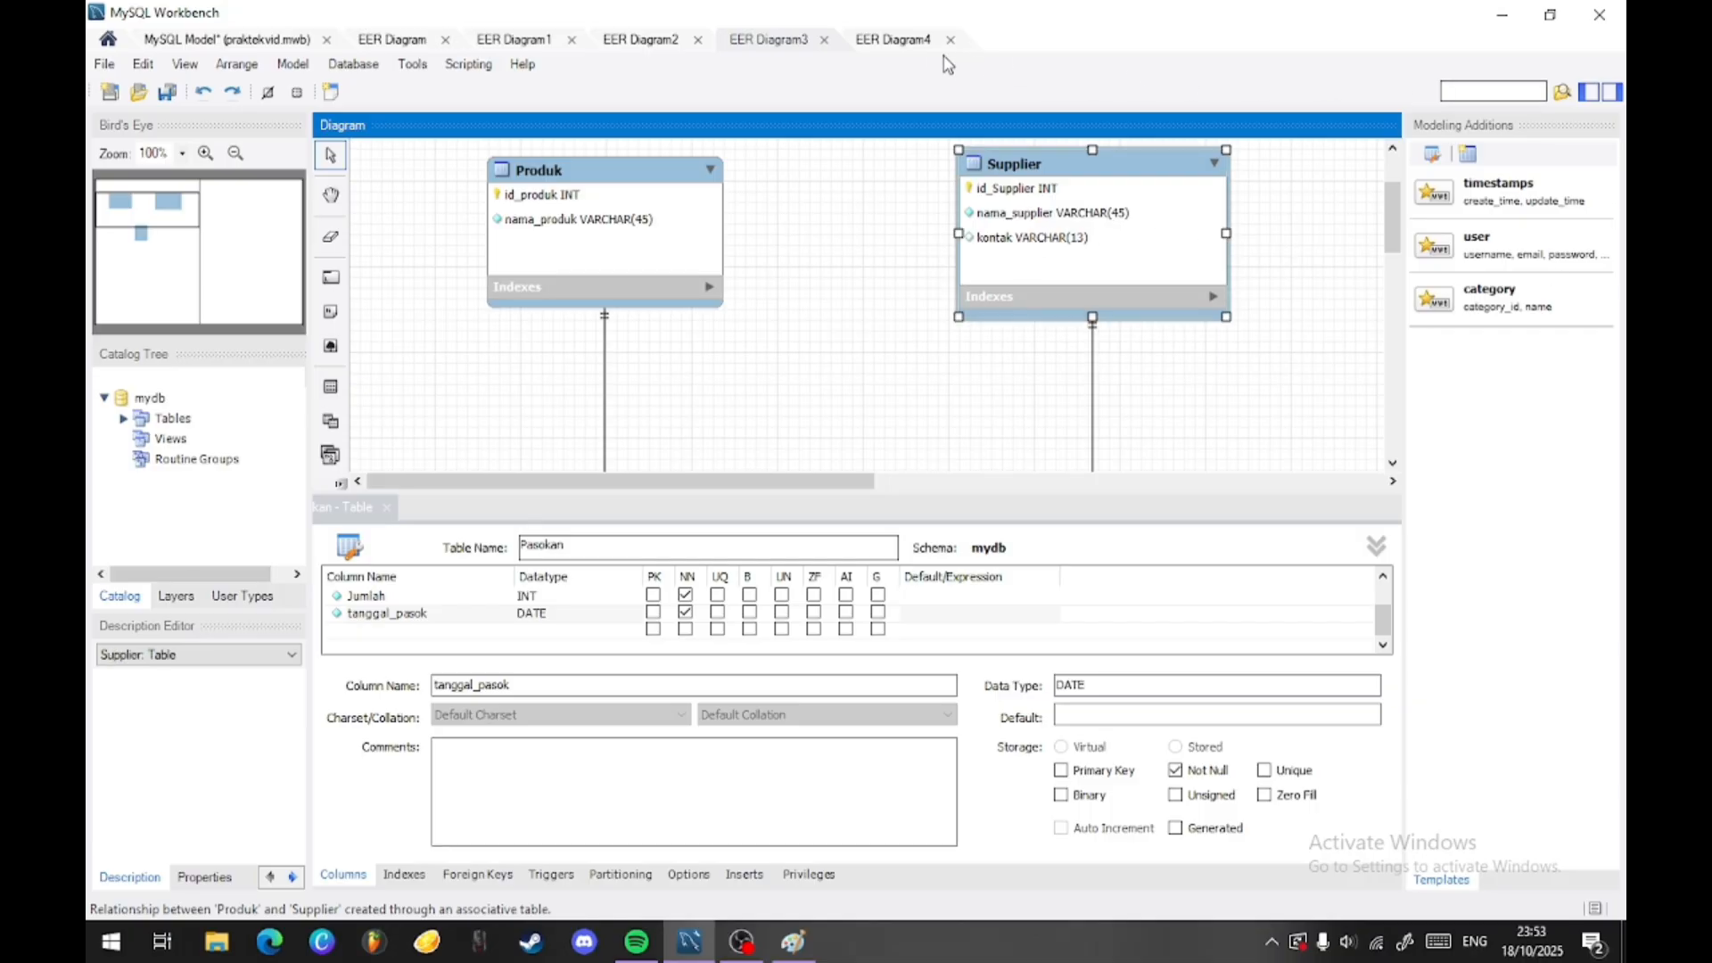
double_click(1034, 183)
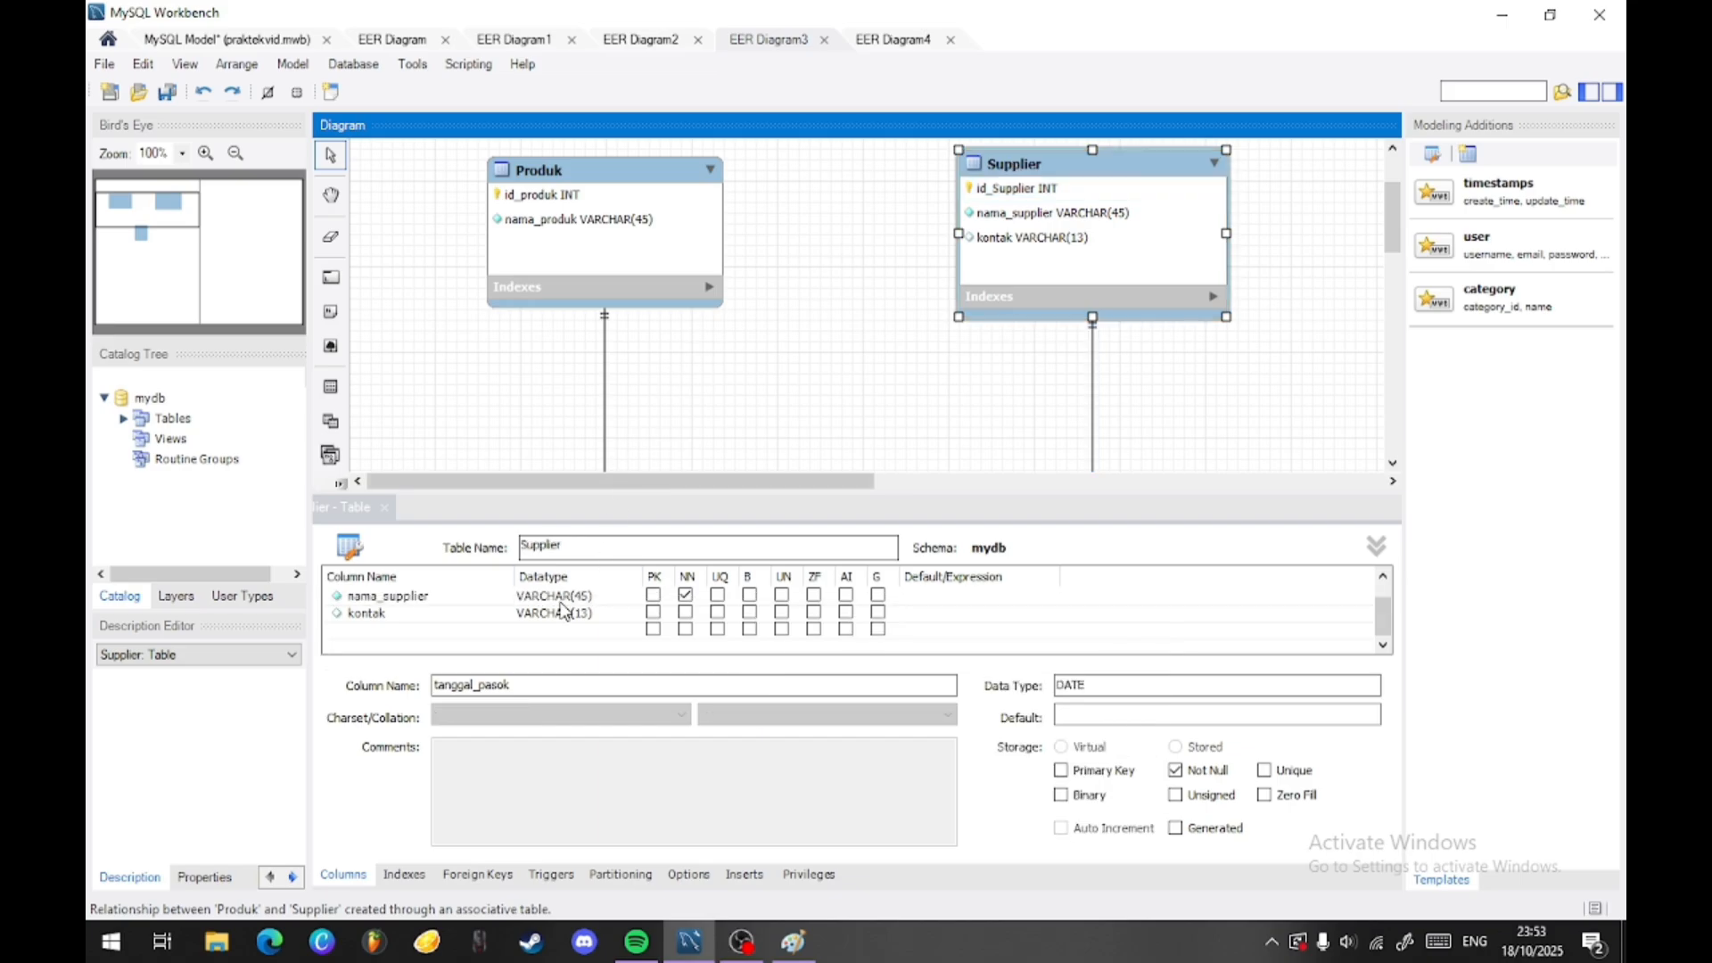
left_click(686, 612)
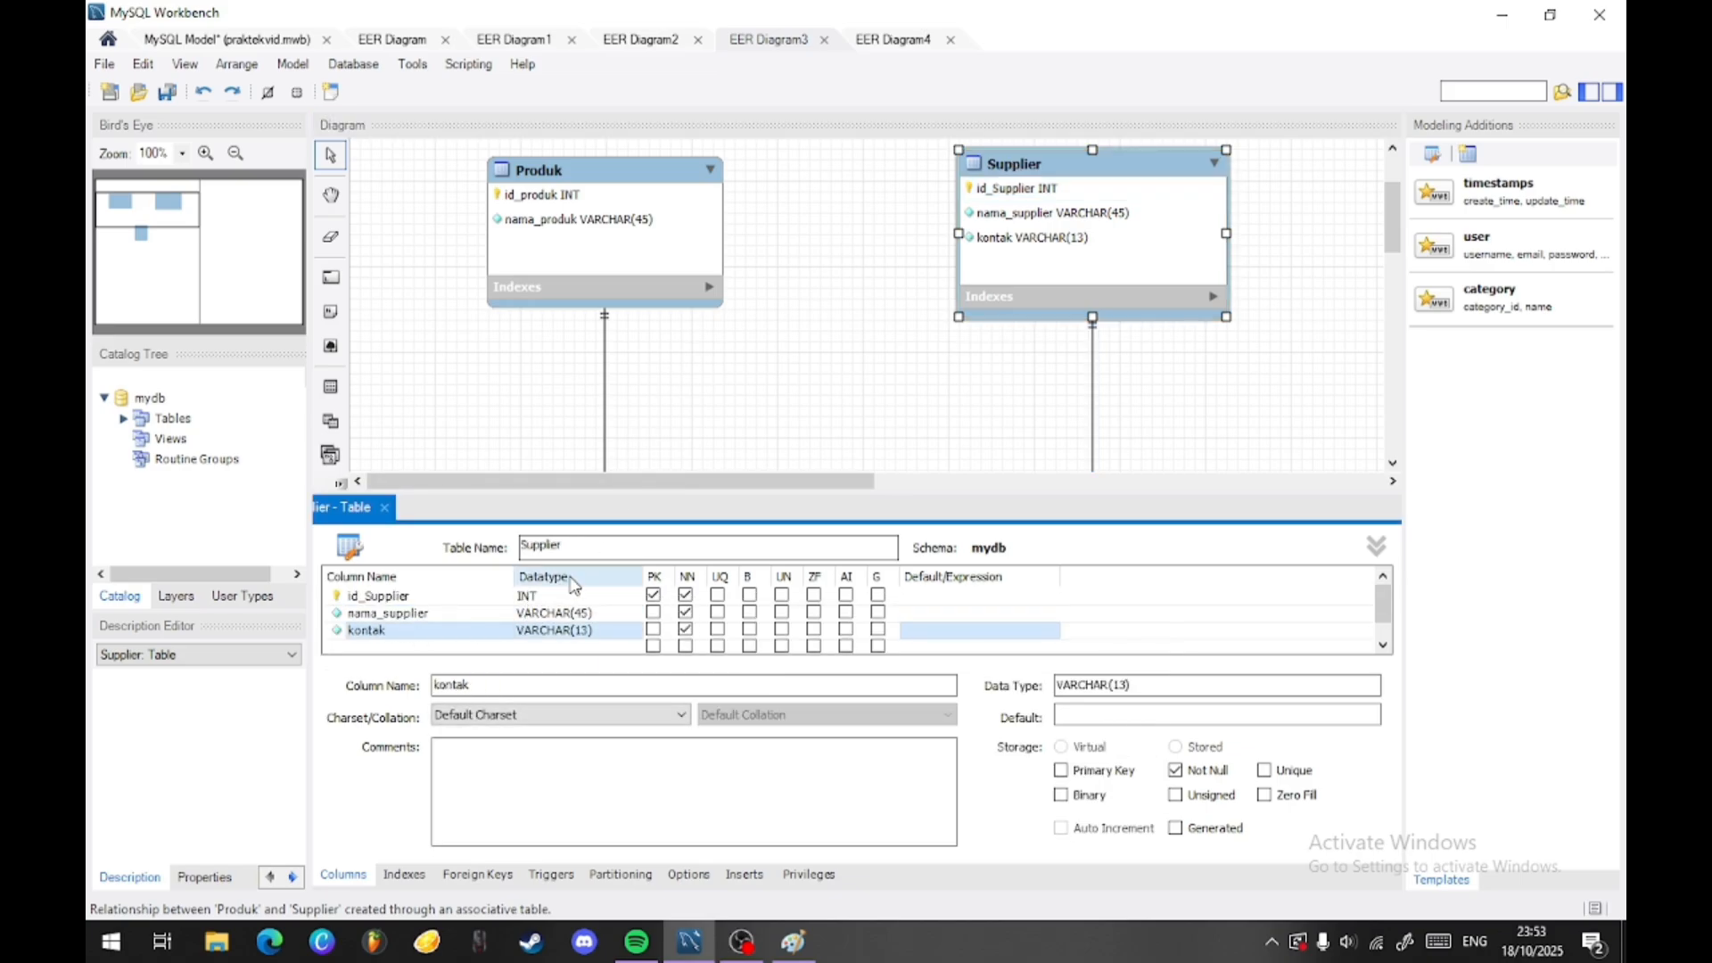
left_click(825, 213)
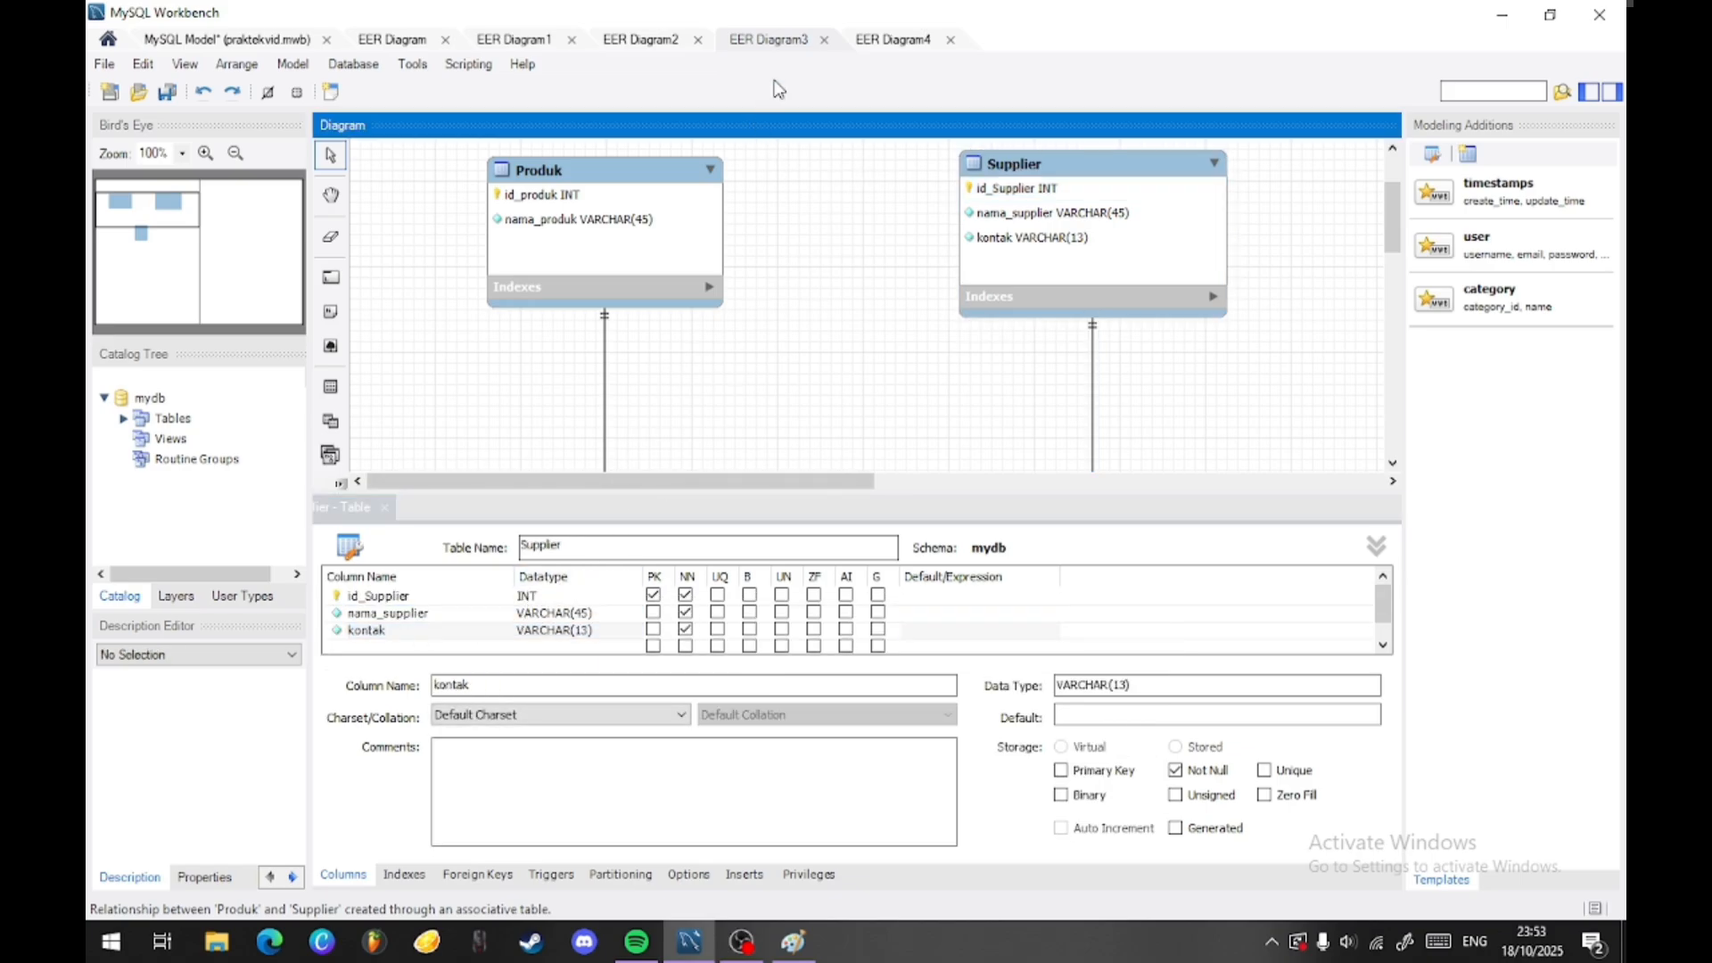
- Switch to EER Diagram4 and shift the film and aktor tables slightly to reposition them in the diagram
left_click(867, 40)
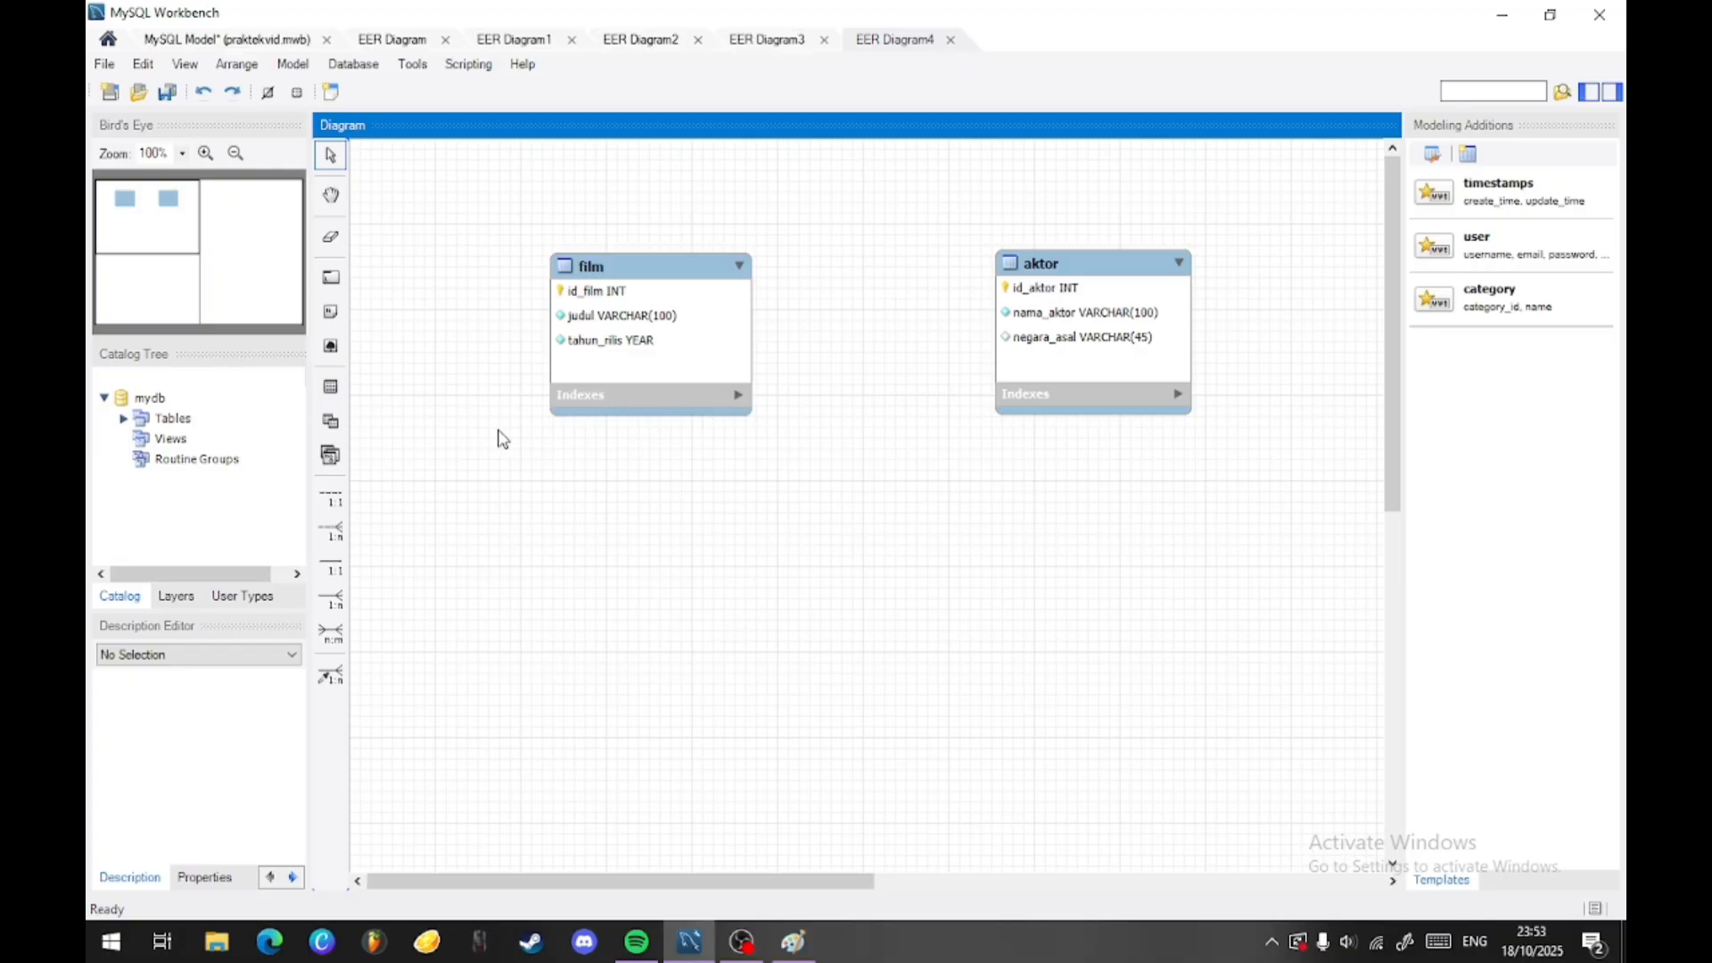
mouse_move(596, 322)
left_mouse_down()
mouse_move(525, 381)
mouse_move(556, 423)
mouse_move(622, 359)
mouse_move(585, 280)
mouse_move(586, 310)
left_mouse_up()
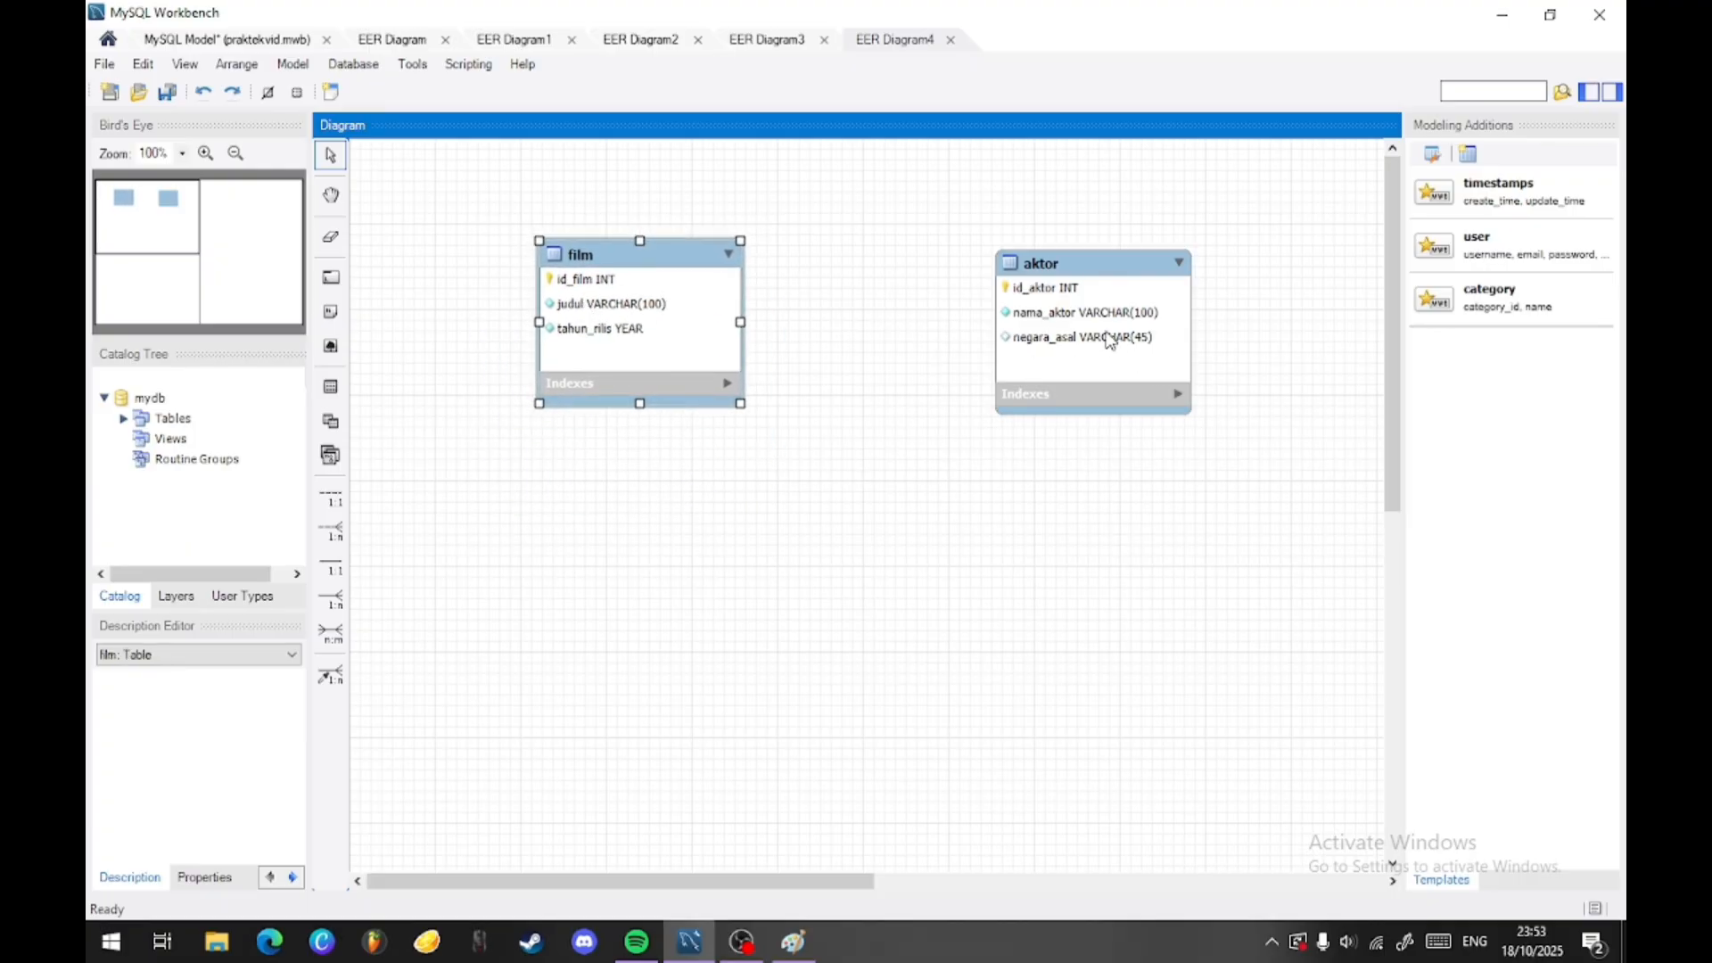
mouse_move(1109, 341)
left_mouse_down()
mouse_move(1095, 327)
mouse_move(1133, 301)
mouse_move(1106, 301)
mouse_move(1175, 326)
mouse_move(1065, 276)
mouse_move(1110, 343)
mouse_move(1089, 315)
left_mouse_up()
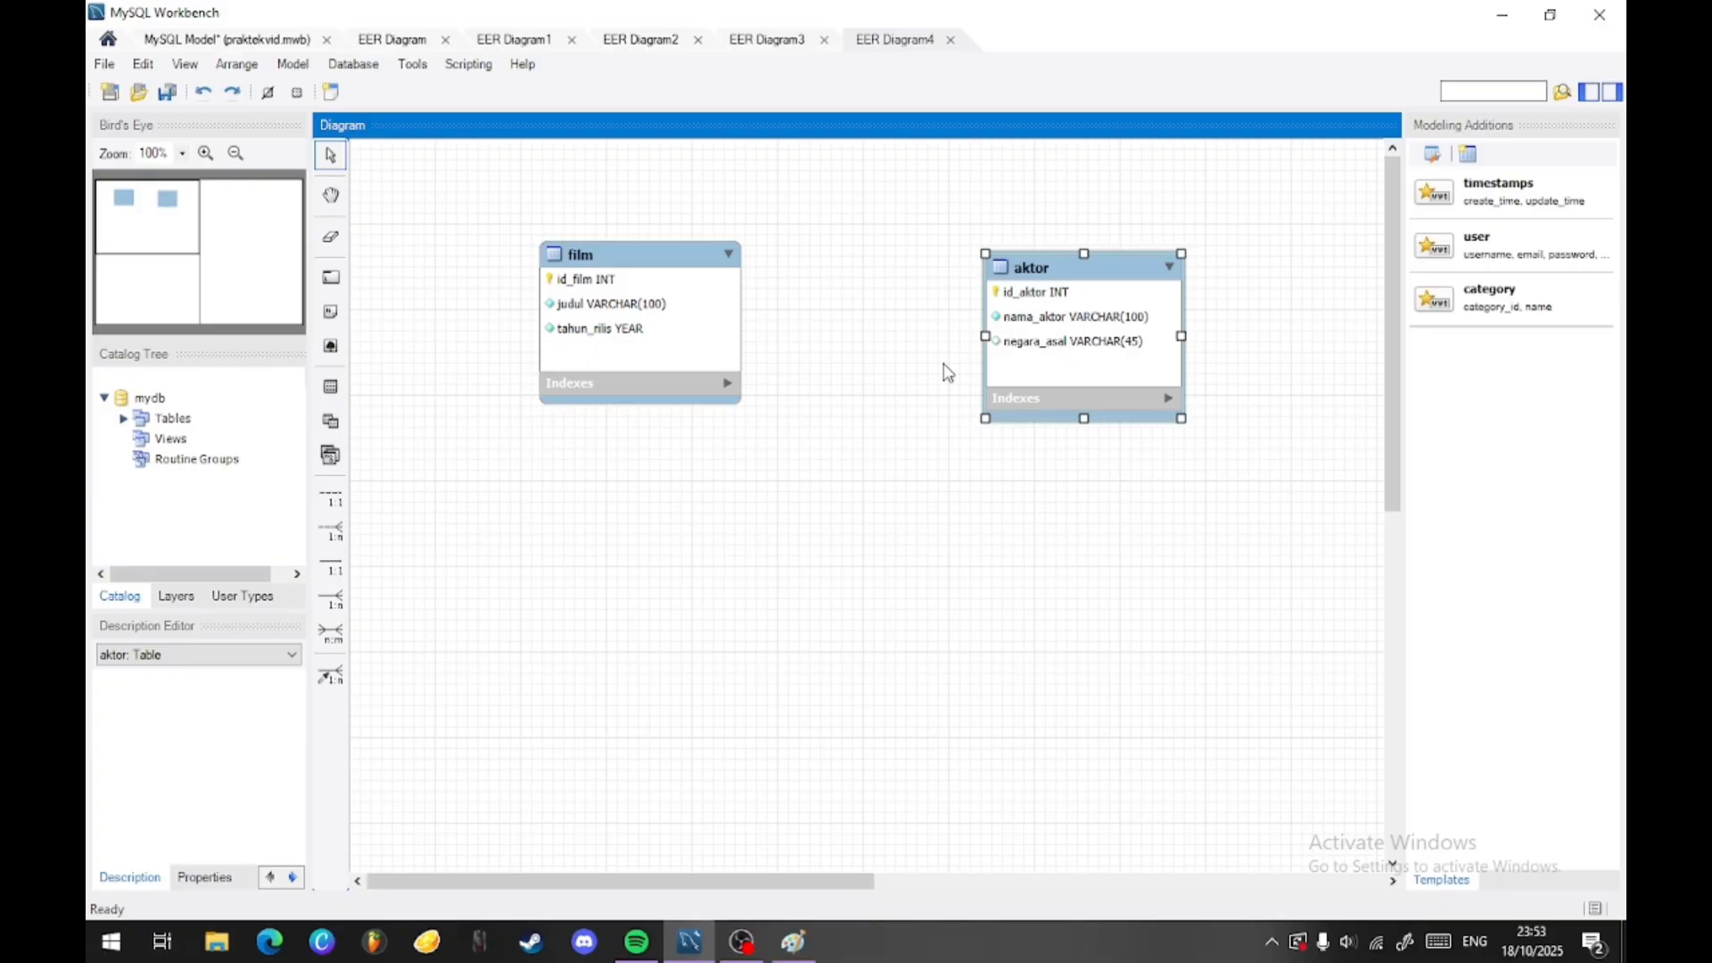
mouse_move(652, 314)
left_mouse_down()
mouse_move(611, 330)
mouse_move(633, 337)
left_mouse_up()
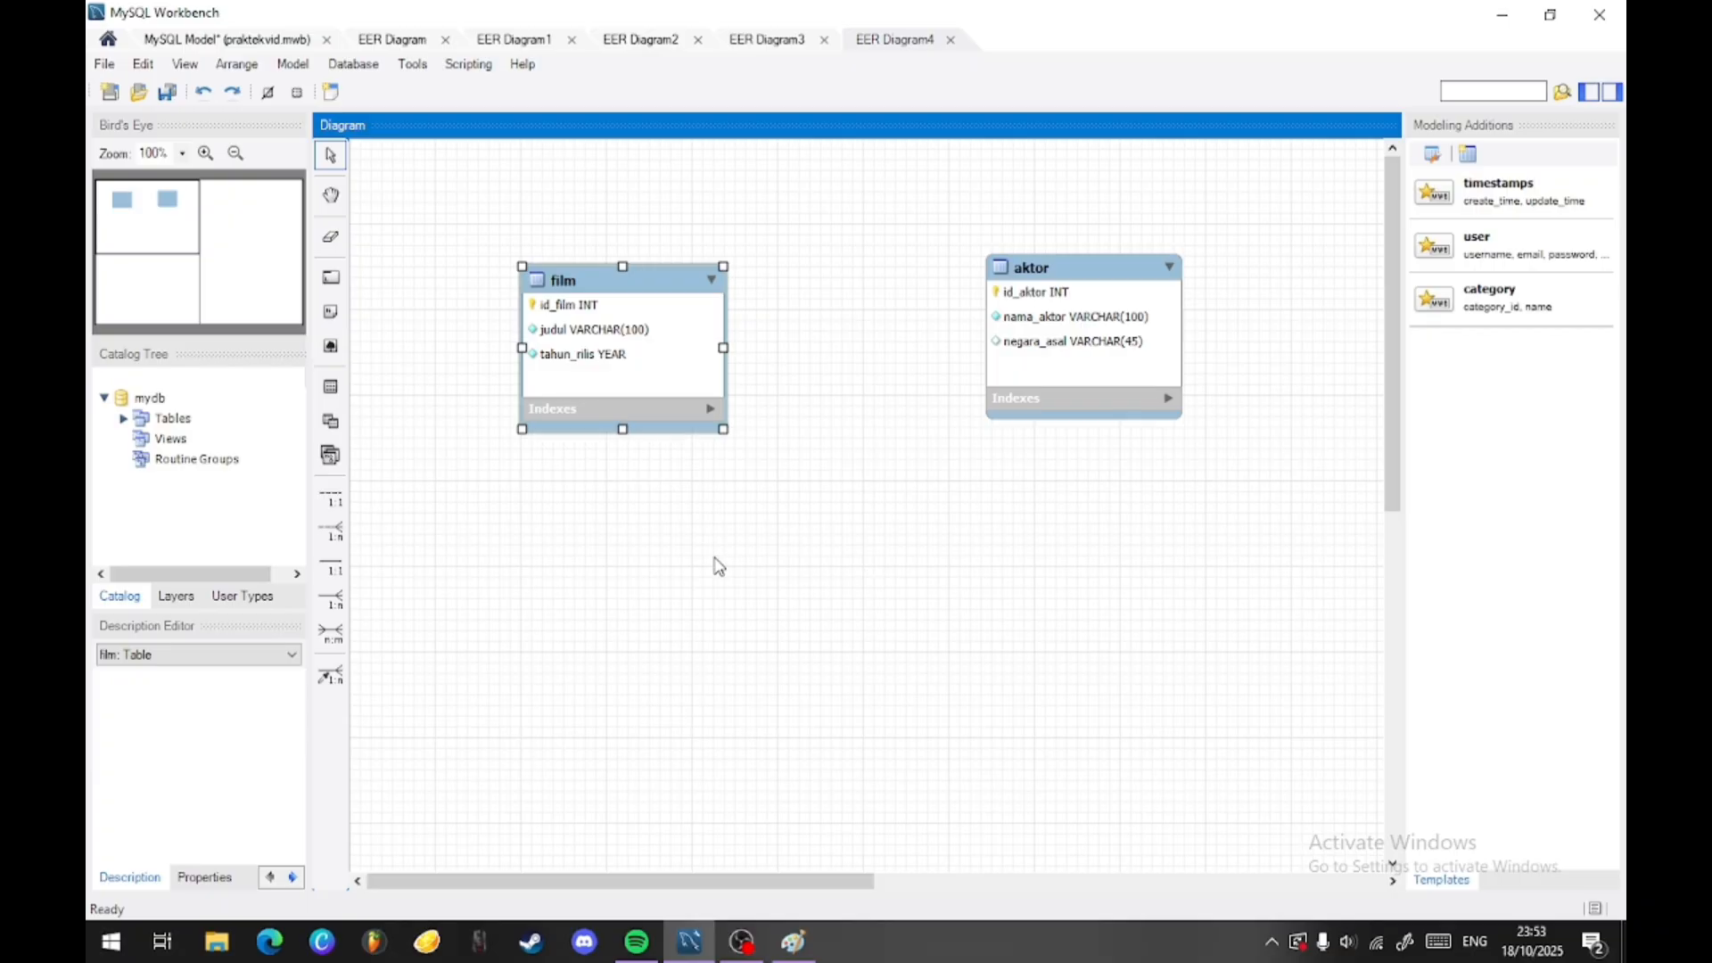
- Create an n:m identifying relationship between film and aktor and place the associative table below and between them
left_click(332, 633)
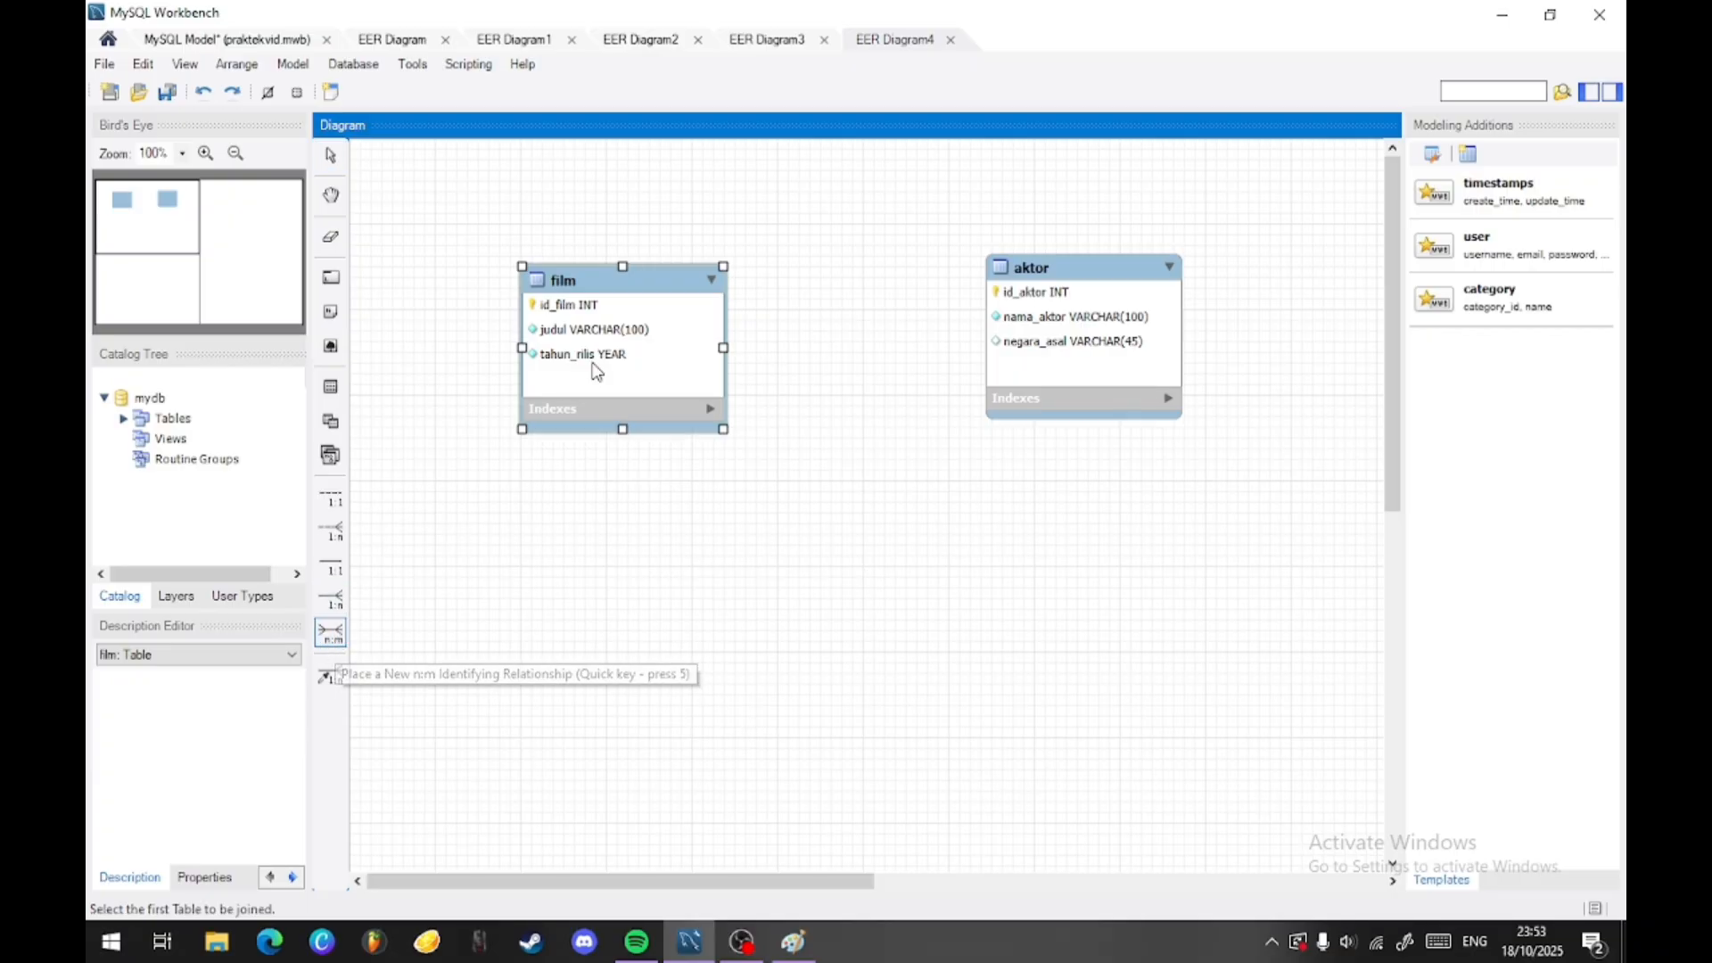
left_click(592, 369)
left_click(1034, 397)
left_click_drag(847, 354, 874, 655)
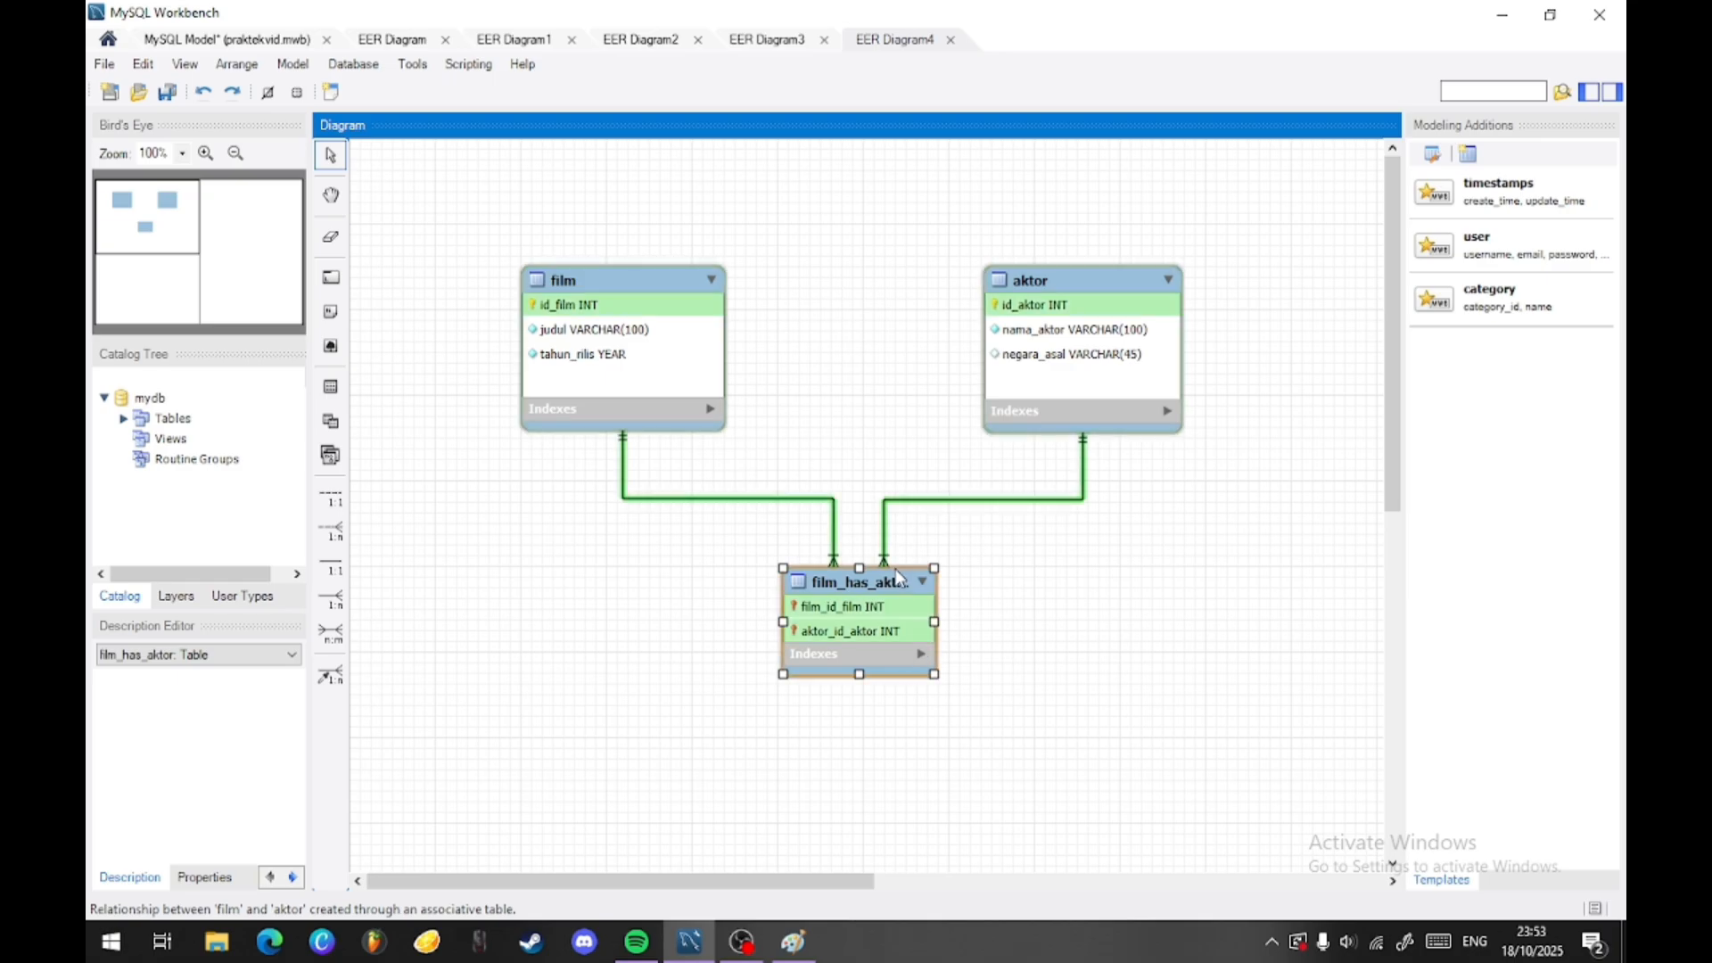
- Rename the film_has_aktor associative table to pemeran
double_click(861, 592)
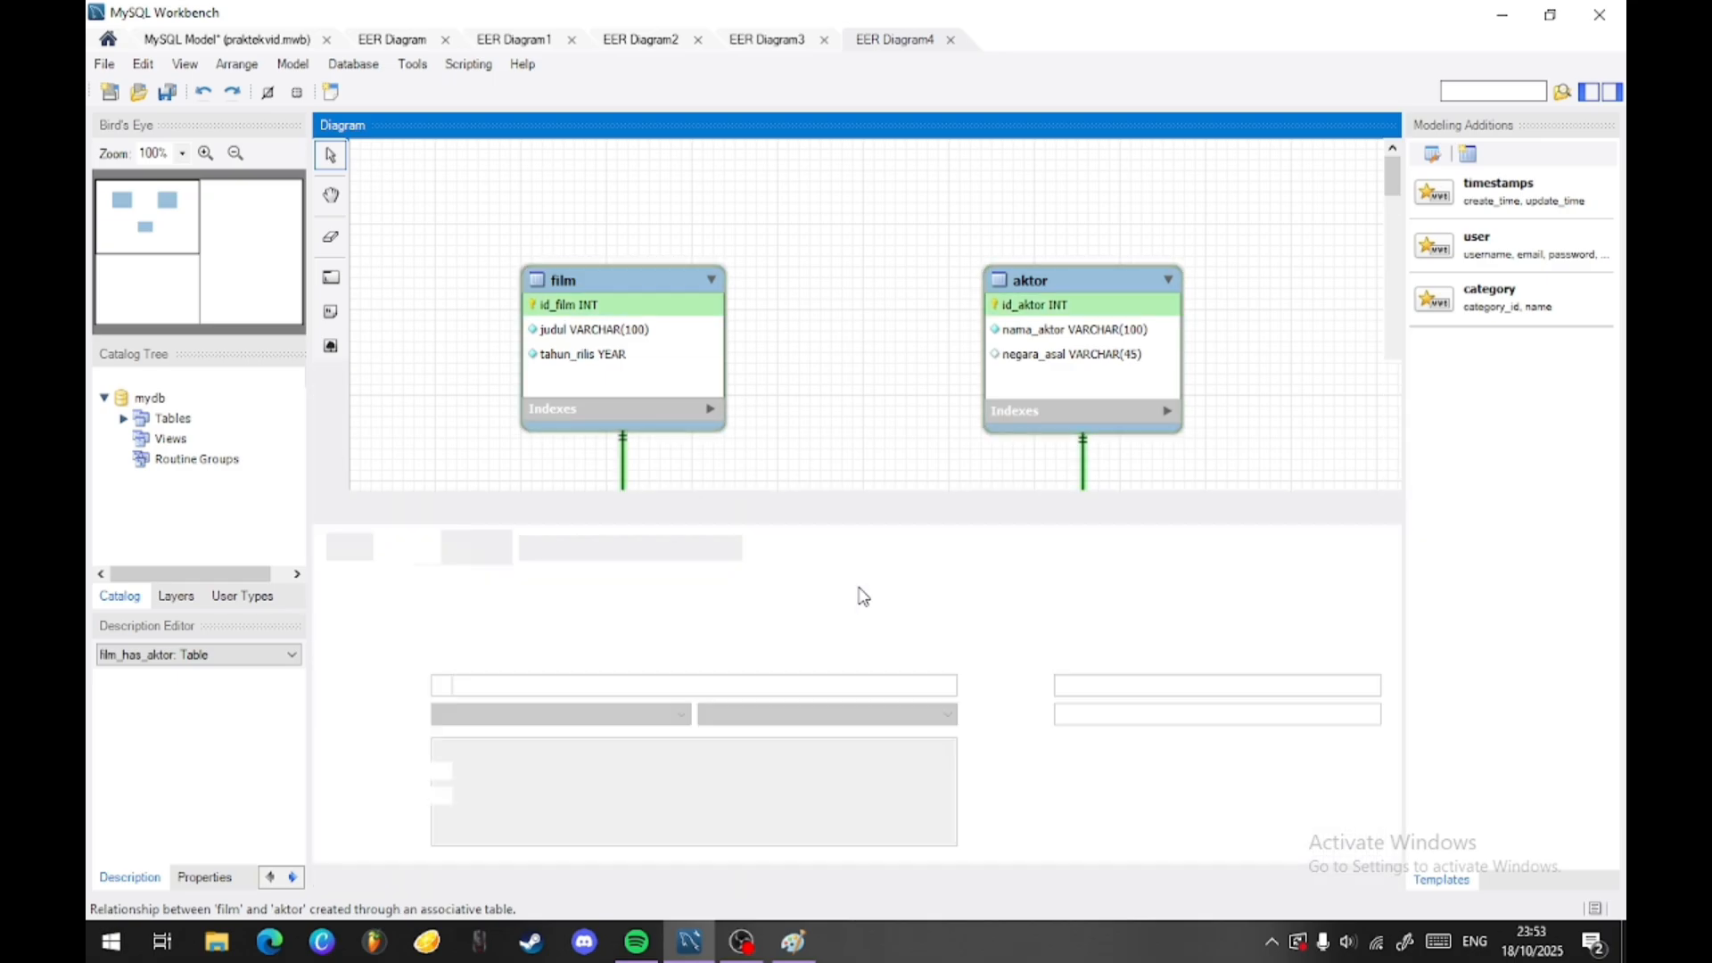
type("pemeran")
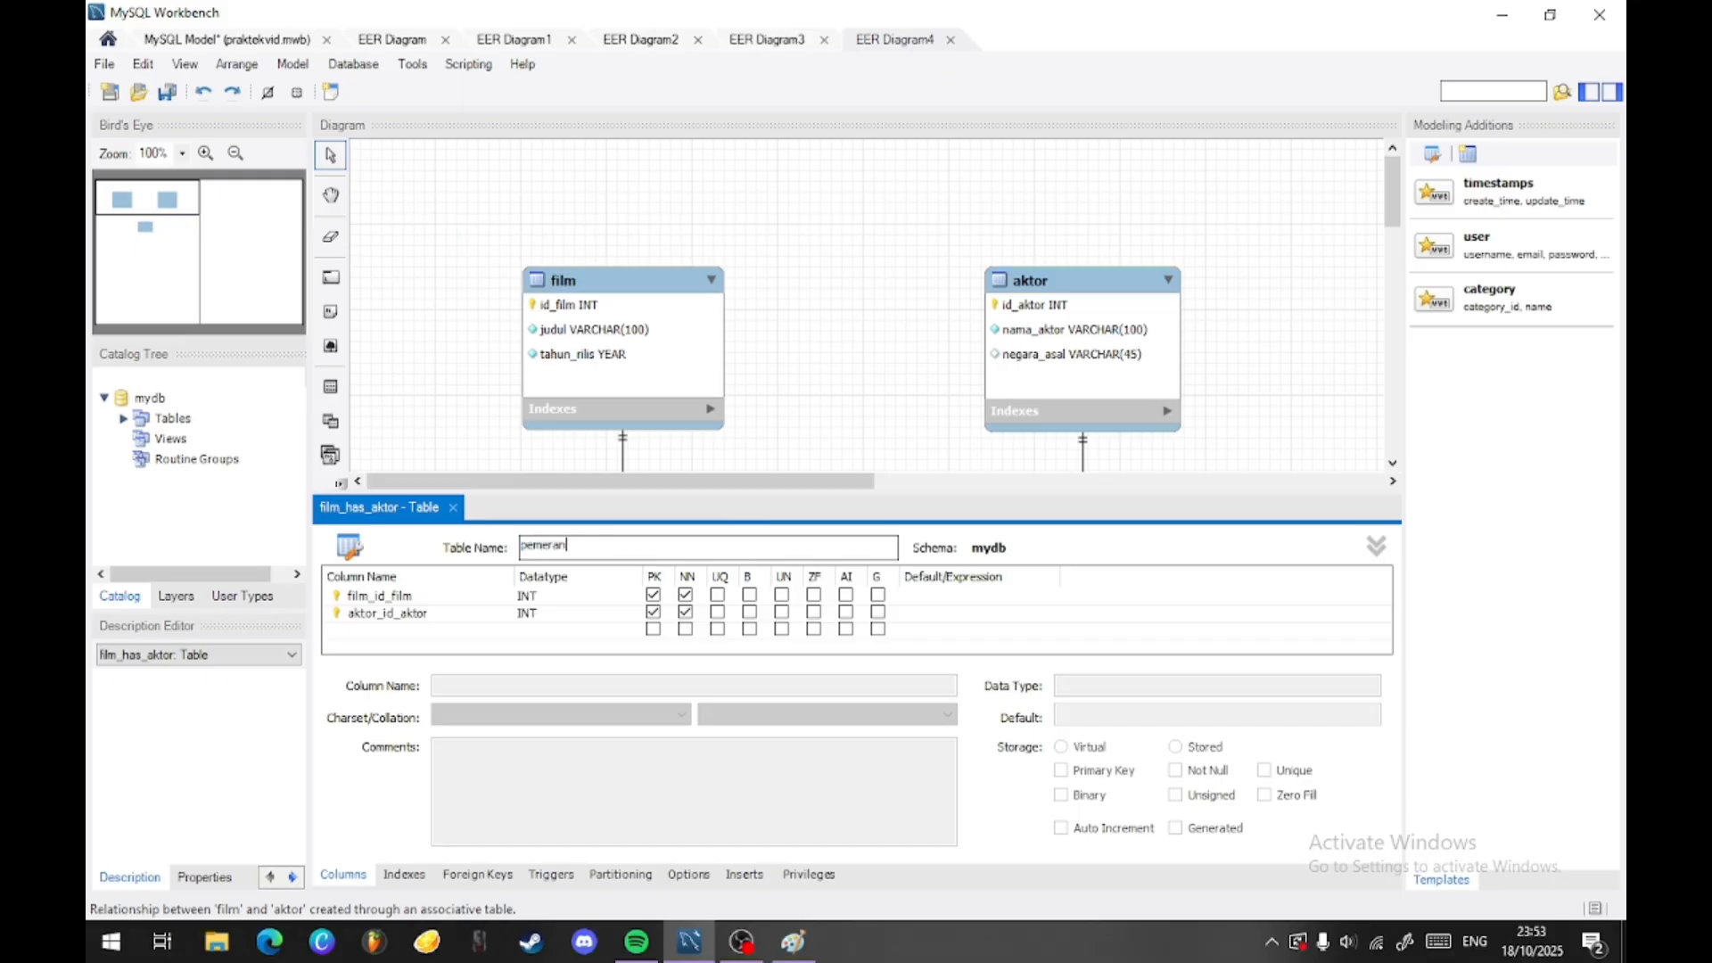
key("Return")
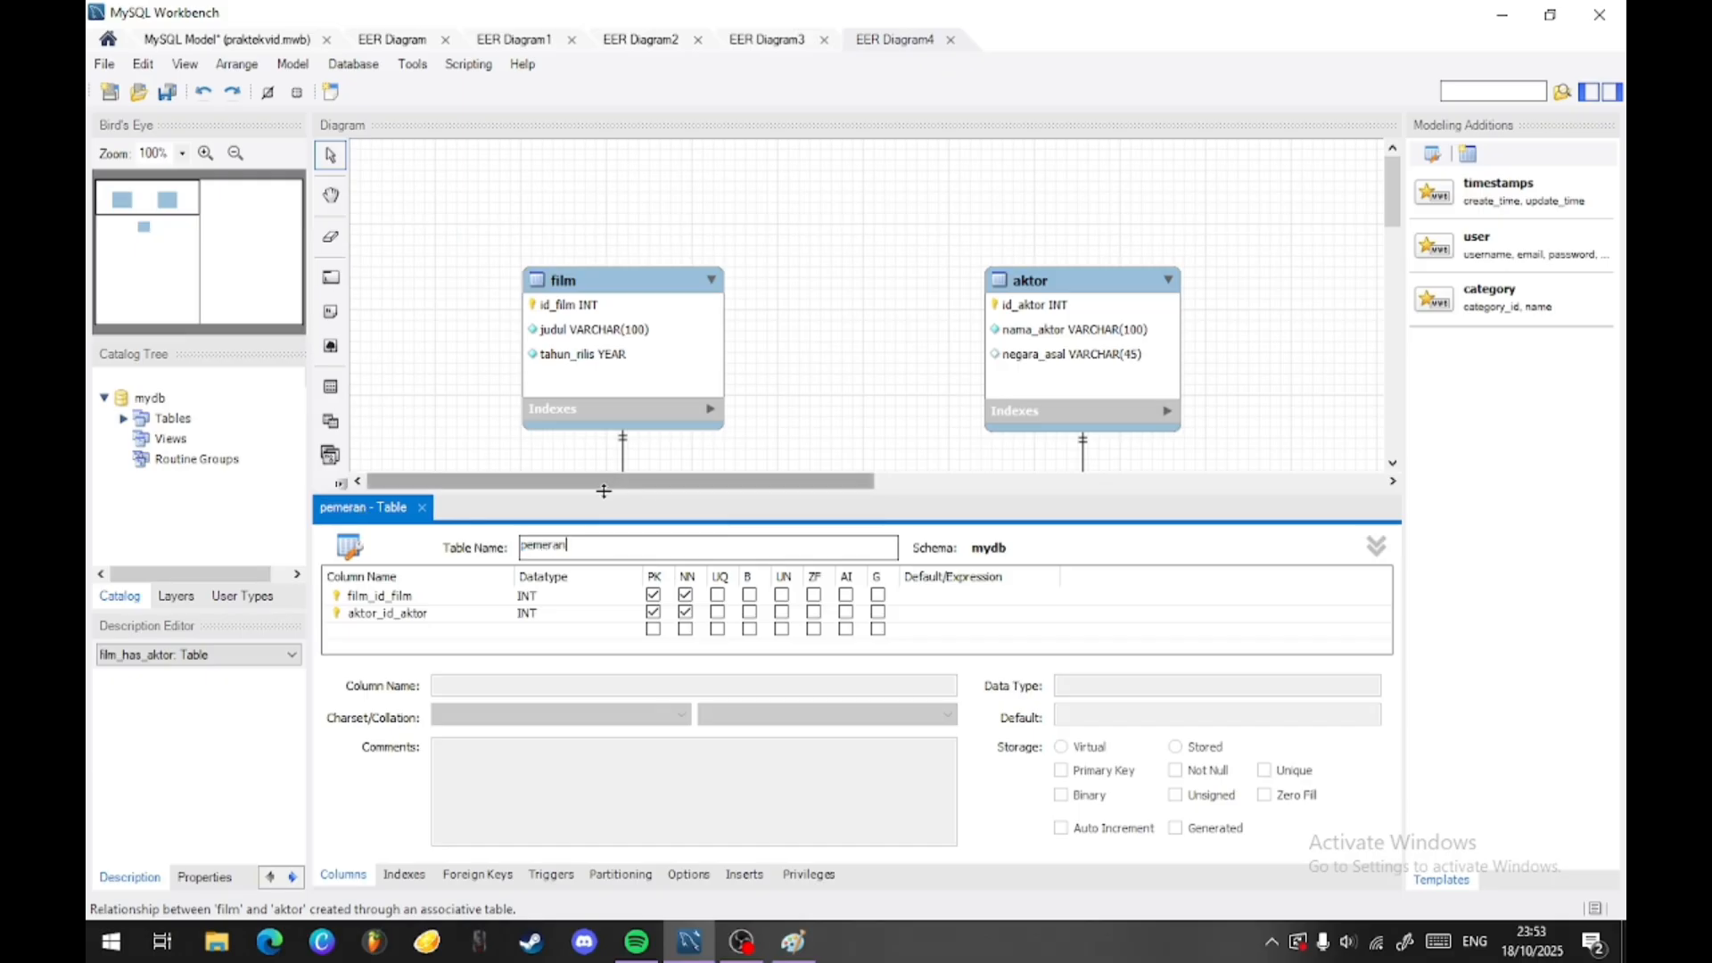
- Rename the two foreign key columns of pemeran to id_film and id_aktor
double_click(382, 598)
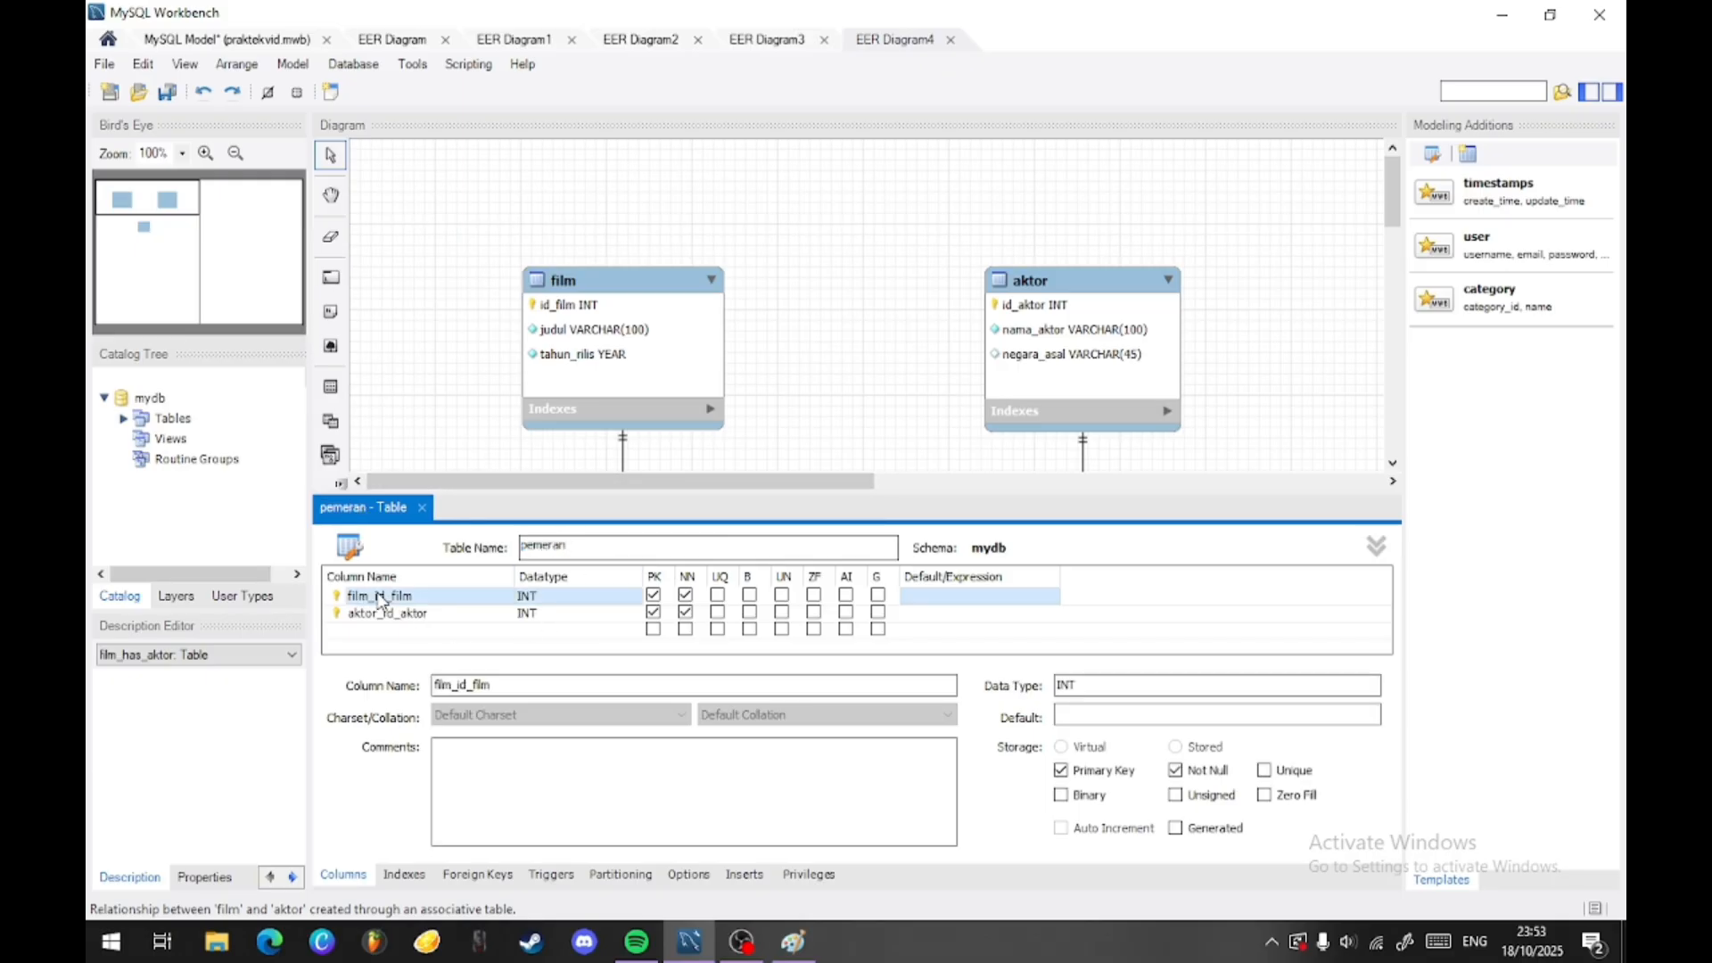
key("Home")
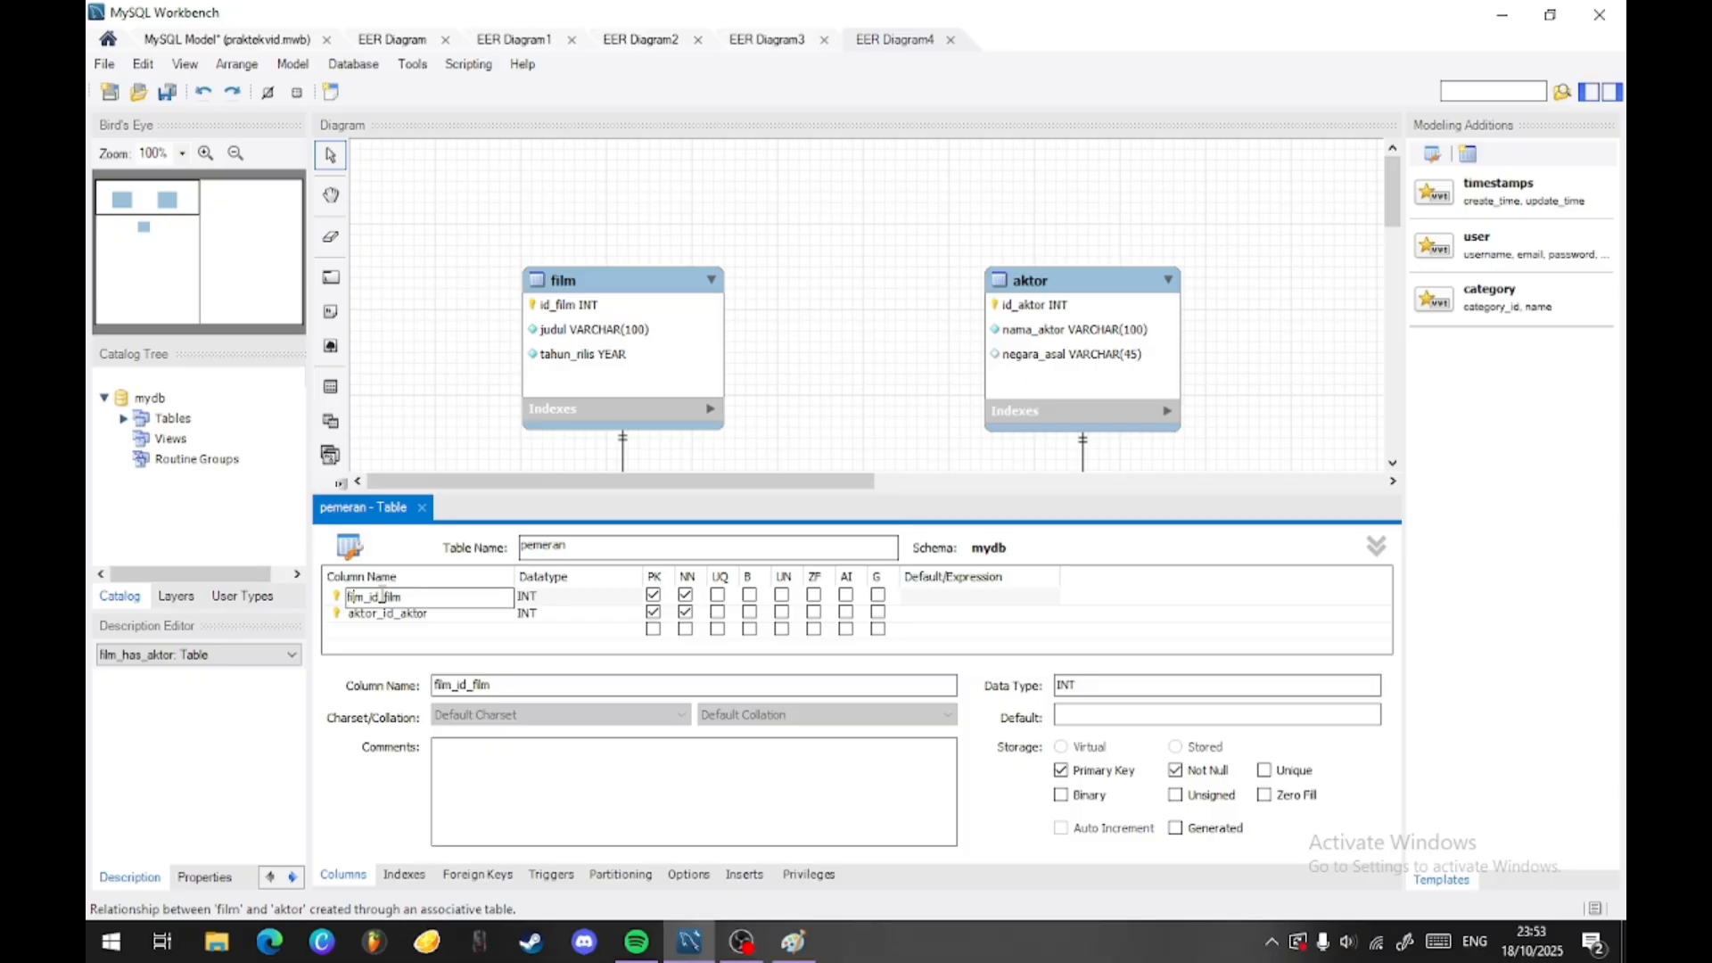
key("Delete")
key("Delete")
key("Delete")
key("Delete")
key("Delete")
left_click(442, 613)
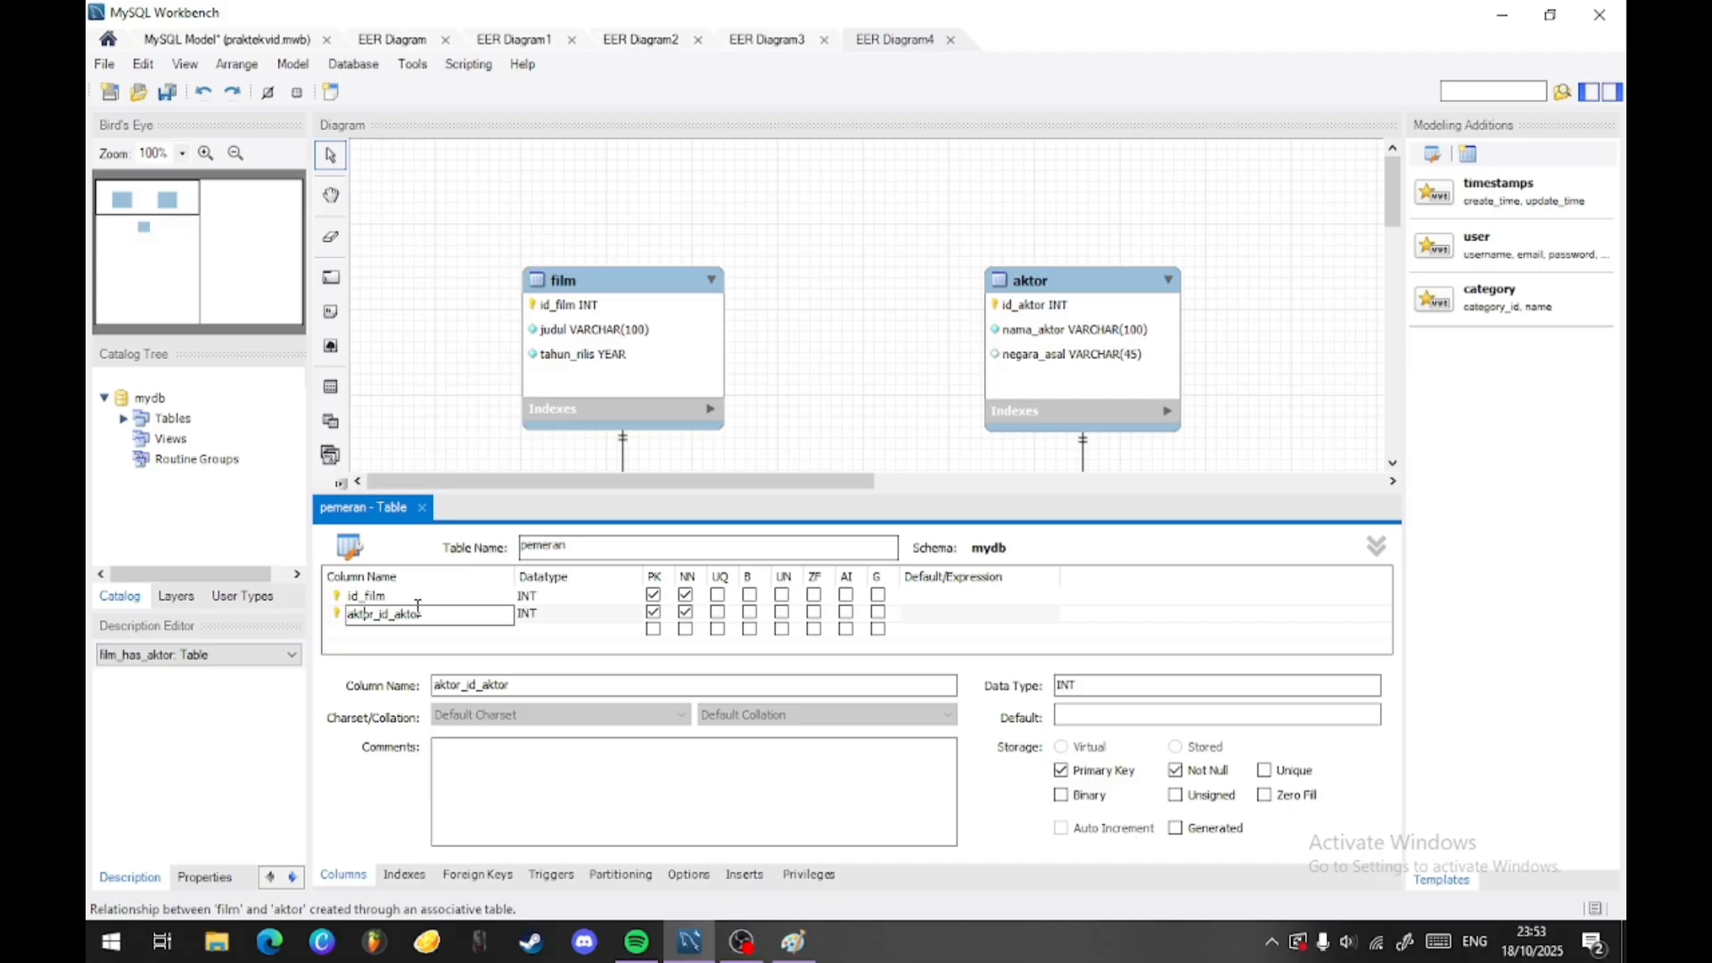
key("Delete")
key("Delete")
key("Delete")
key("Delete")
key("Delete")
key("Delete")
key("Tab")
- Add a column named peran to the pemeran table below id_aktor
left_click(410, 631)
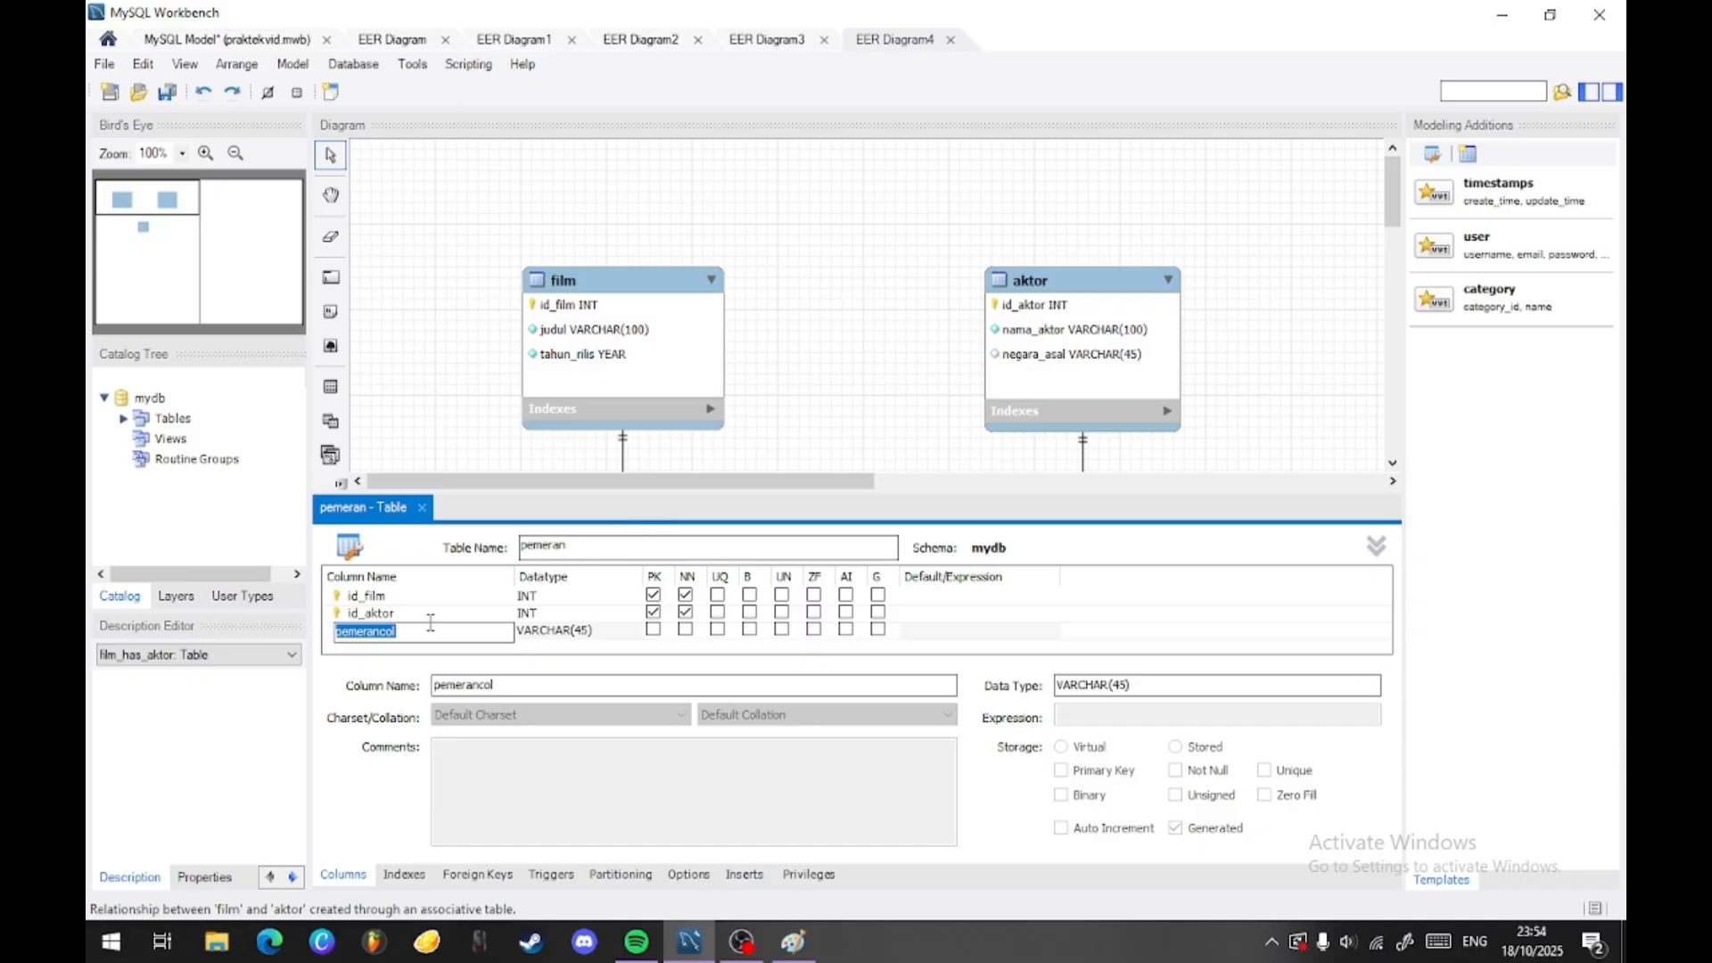
scroll(822, 271, "down", 1)
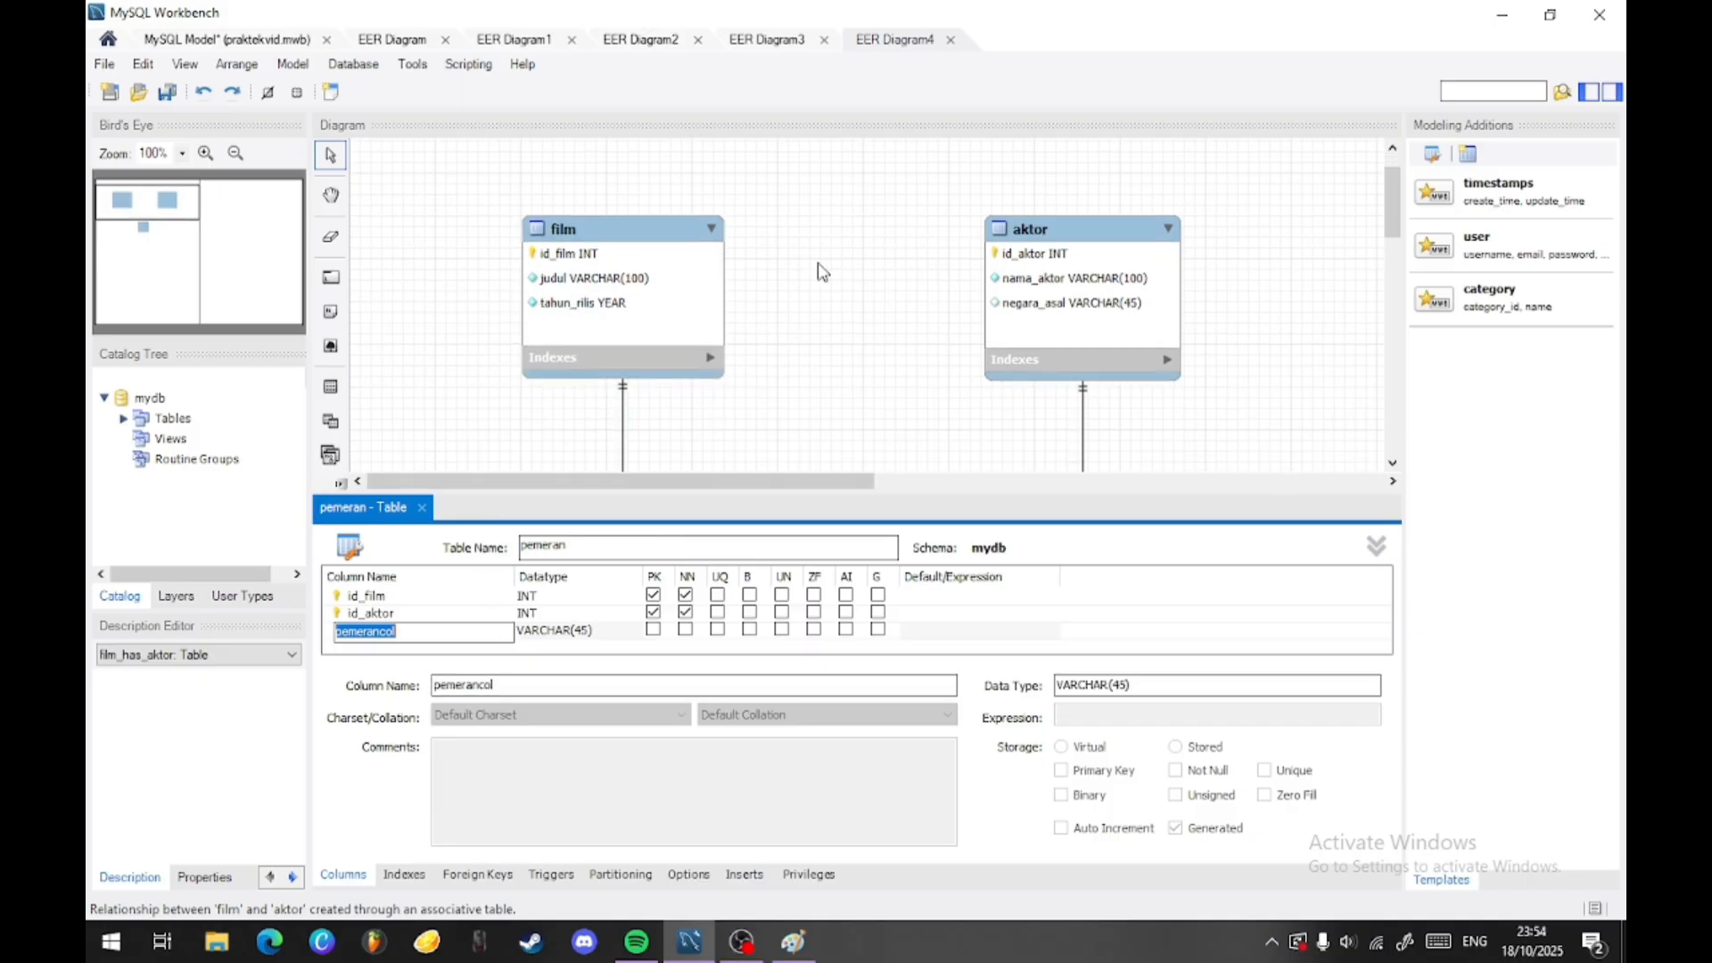
scroll(822, 272, "down", 1)
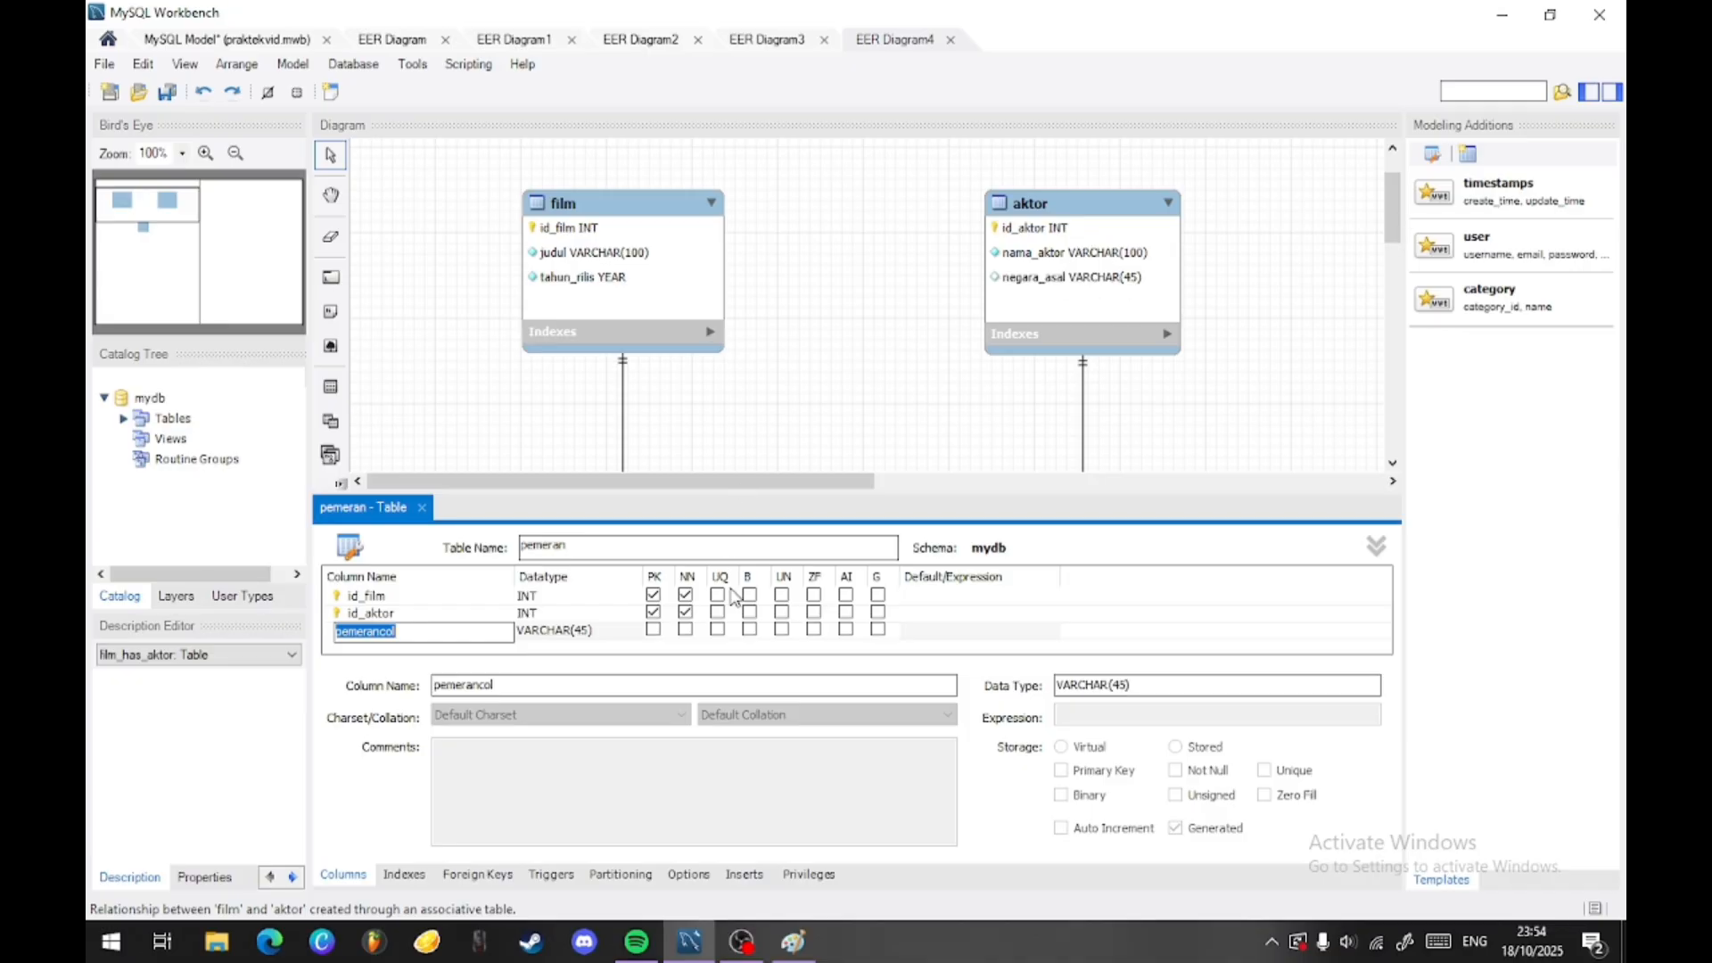
type("peran")
key("Tab")
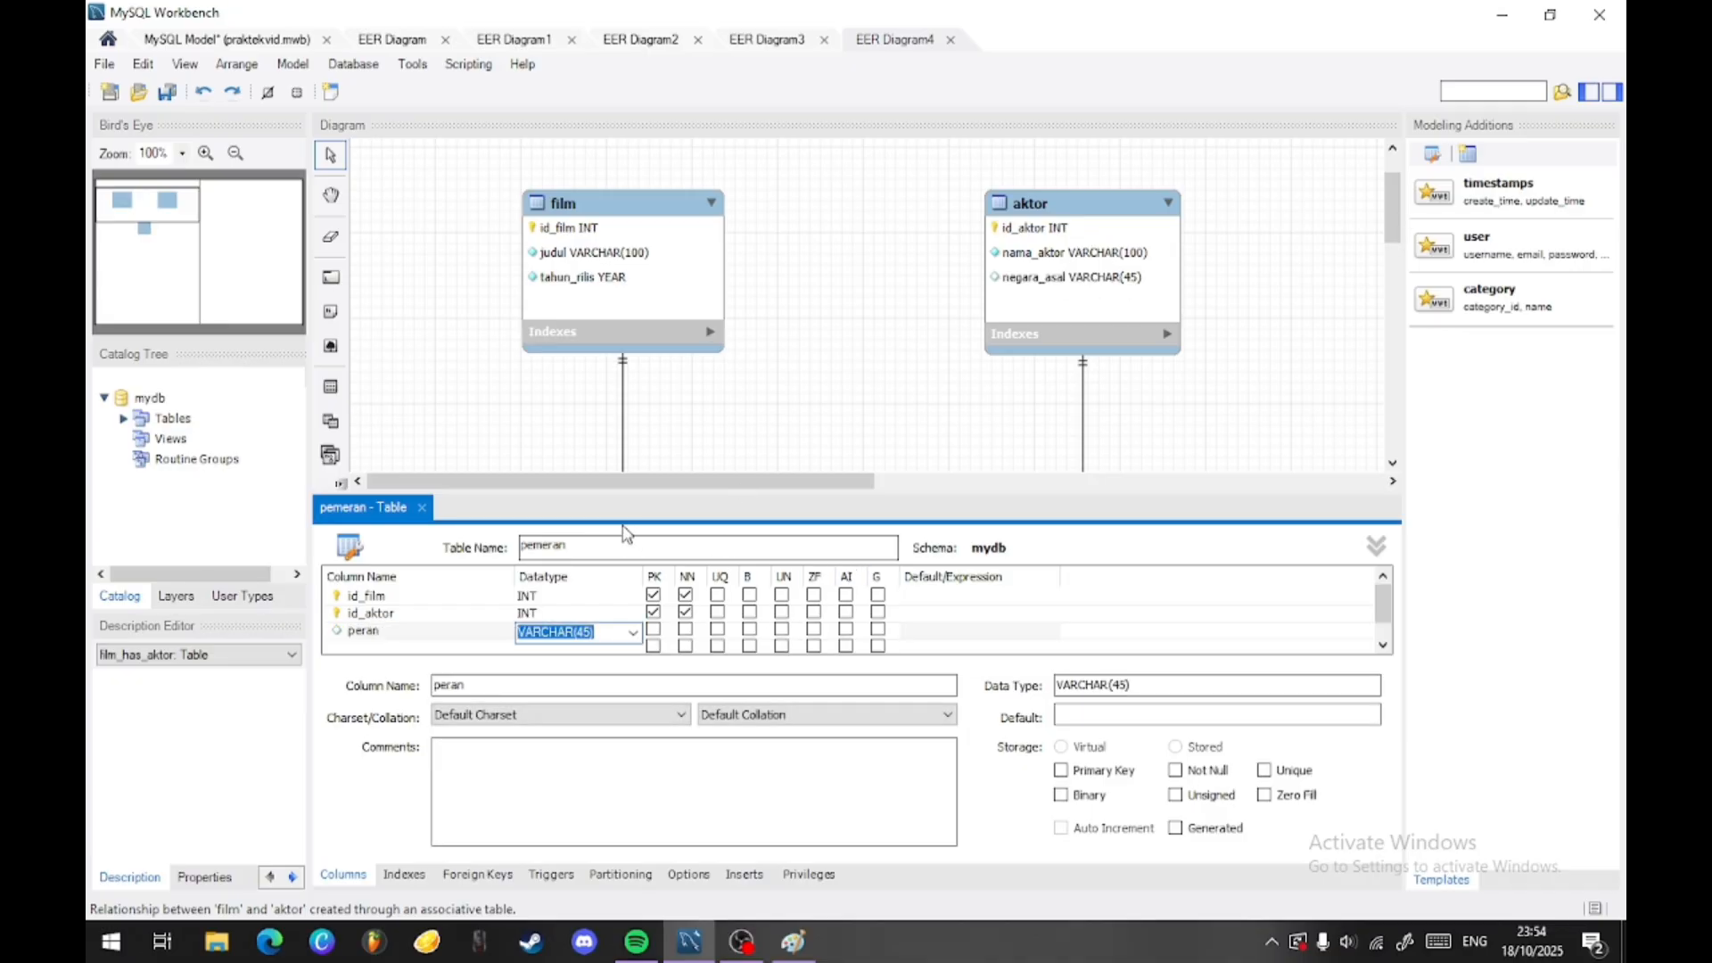
- Set the datatype of the peran column to VARCHAR(100) and mark it as NOT NULL
left_click(588, 633)
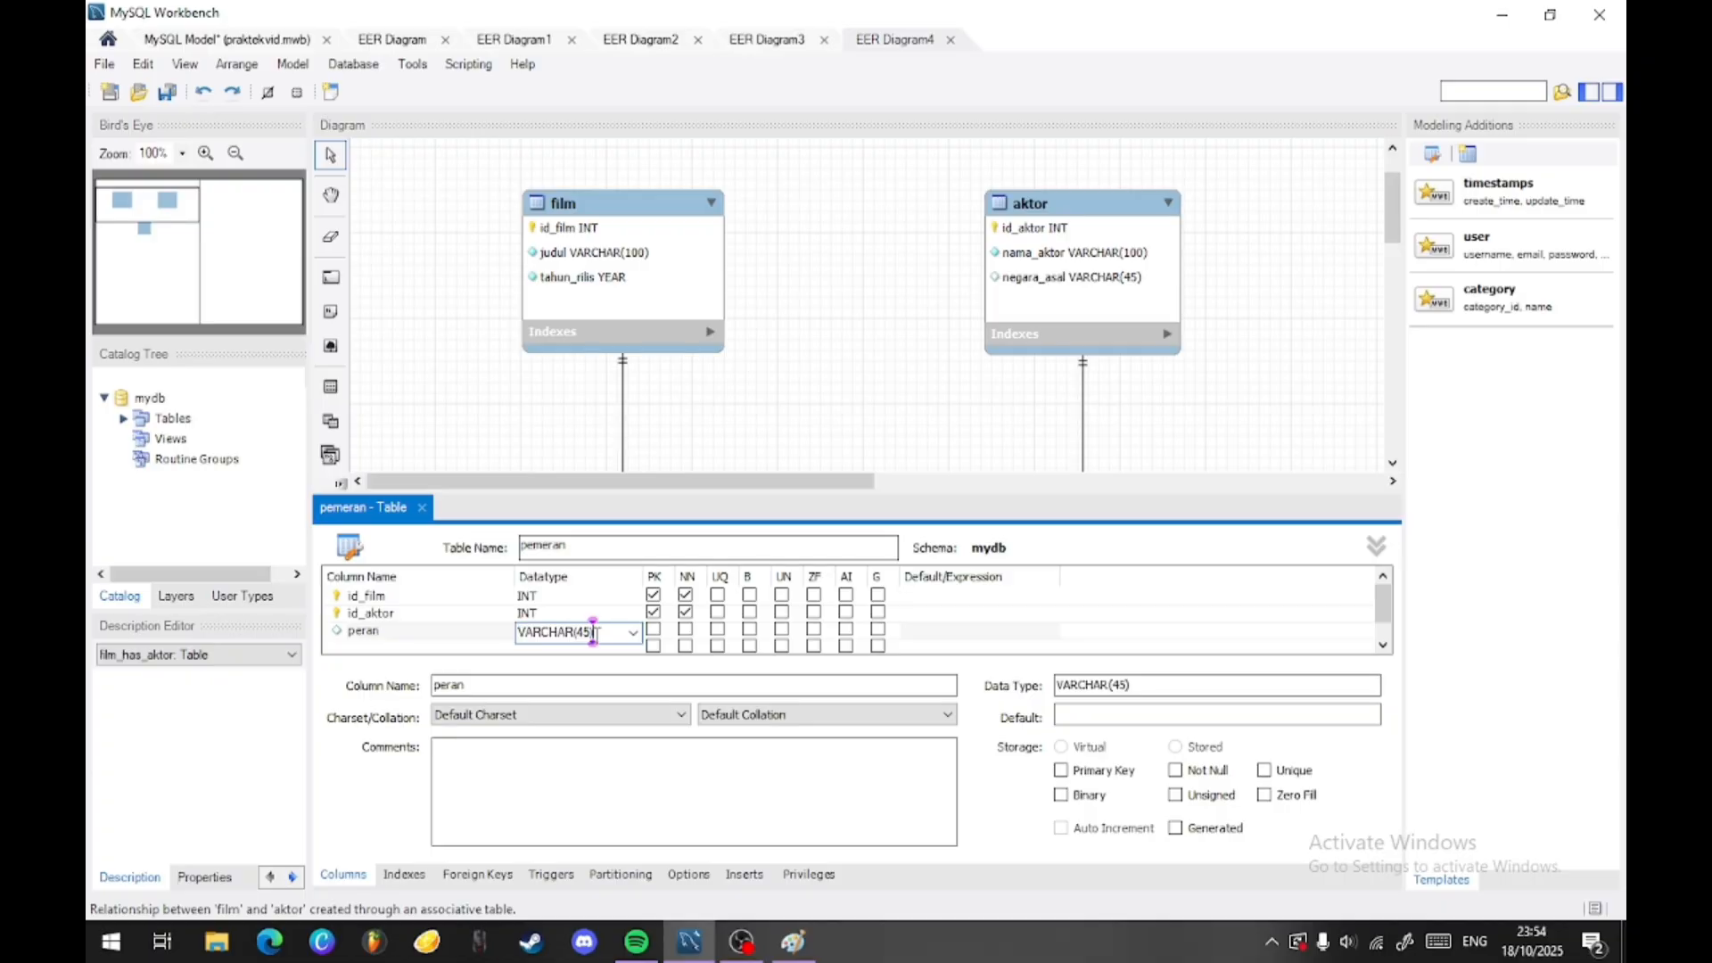
key("Down")
left_click(634, 634)
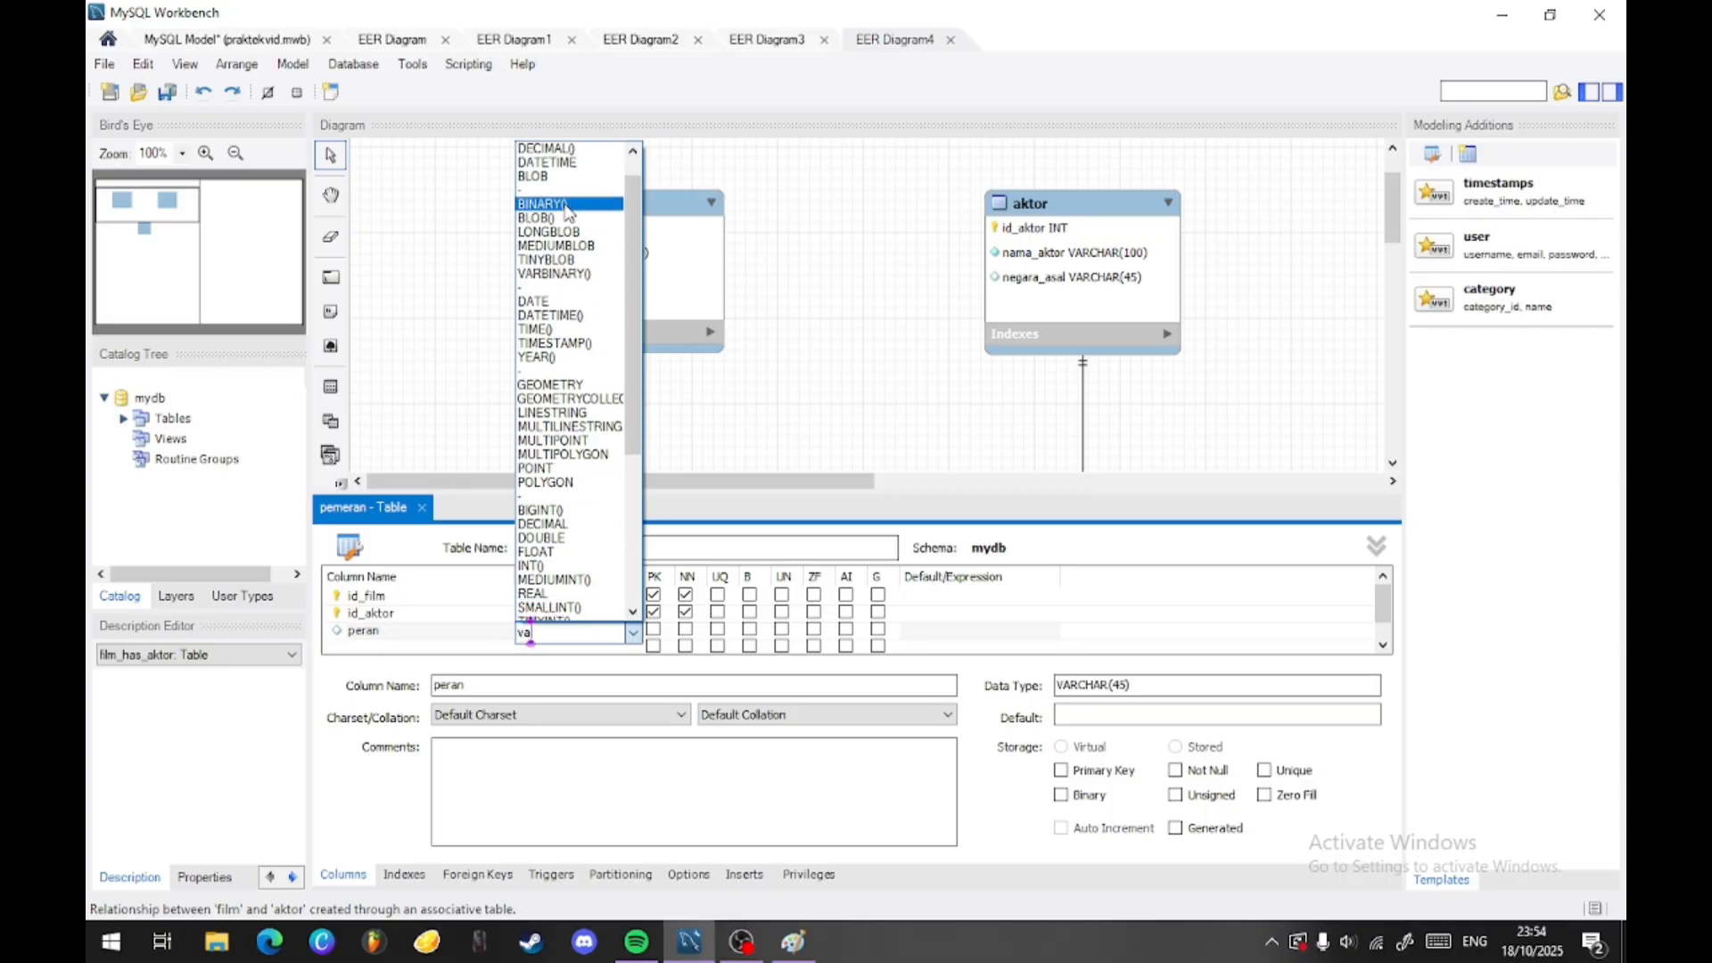
scroll(554, 156, "up", 1)
left_click(561, 164)
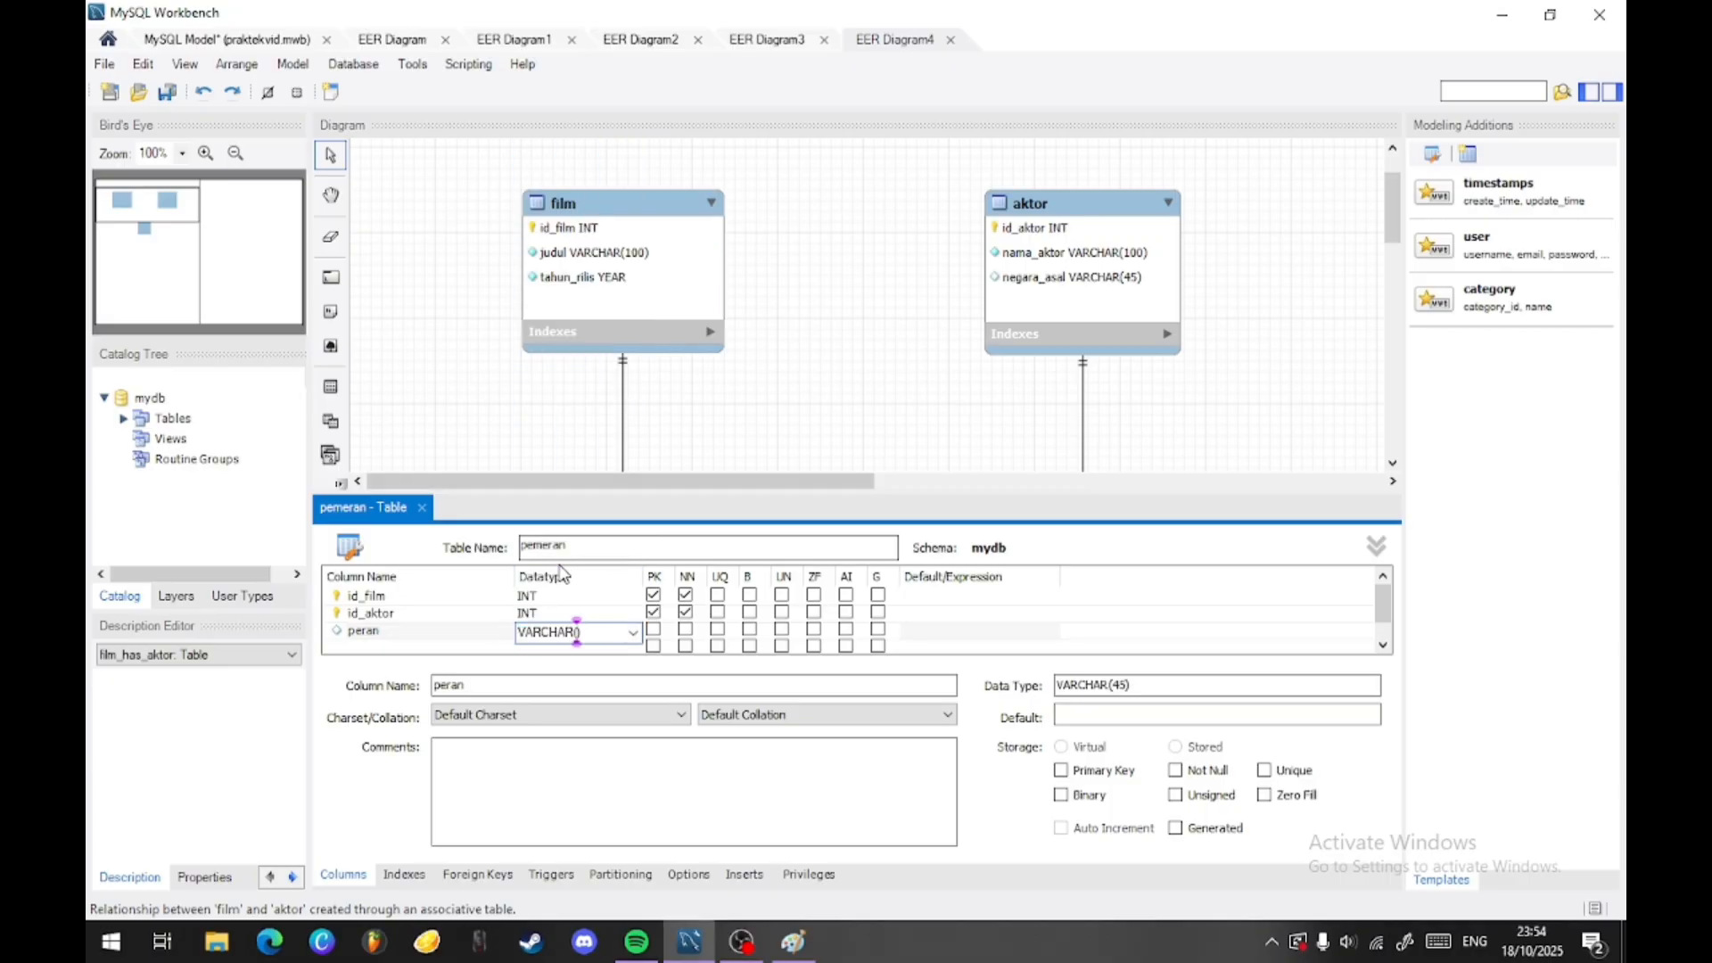
type("100")
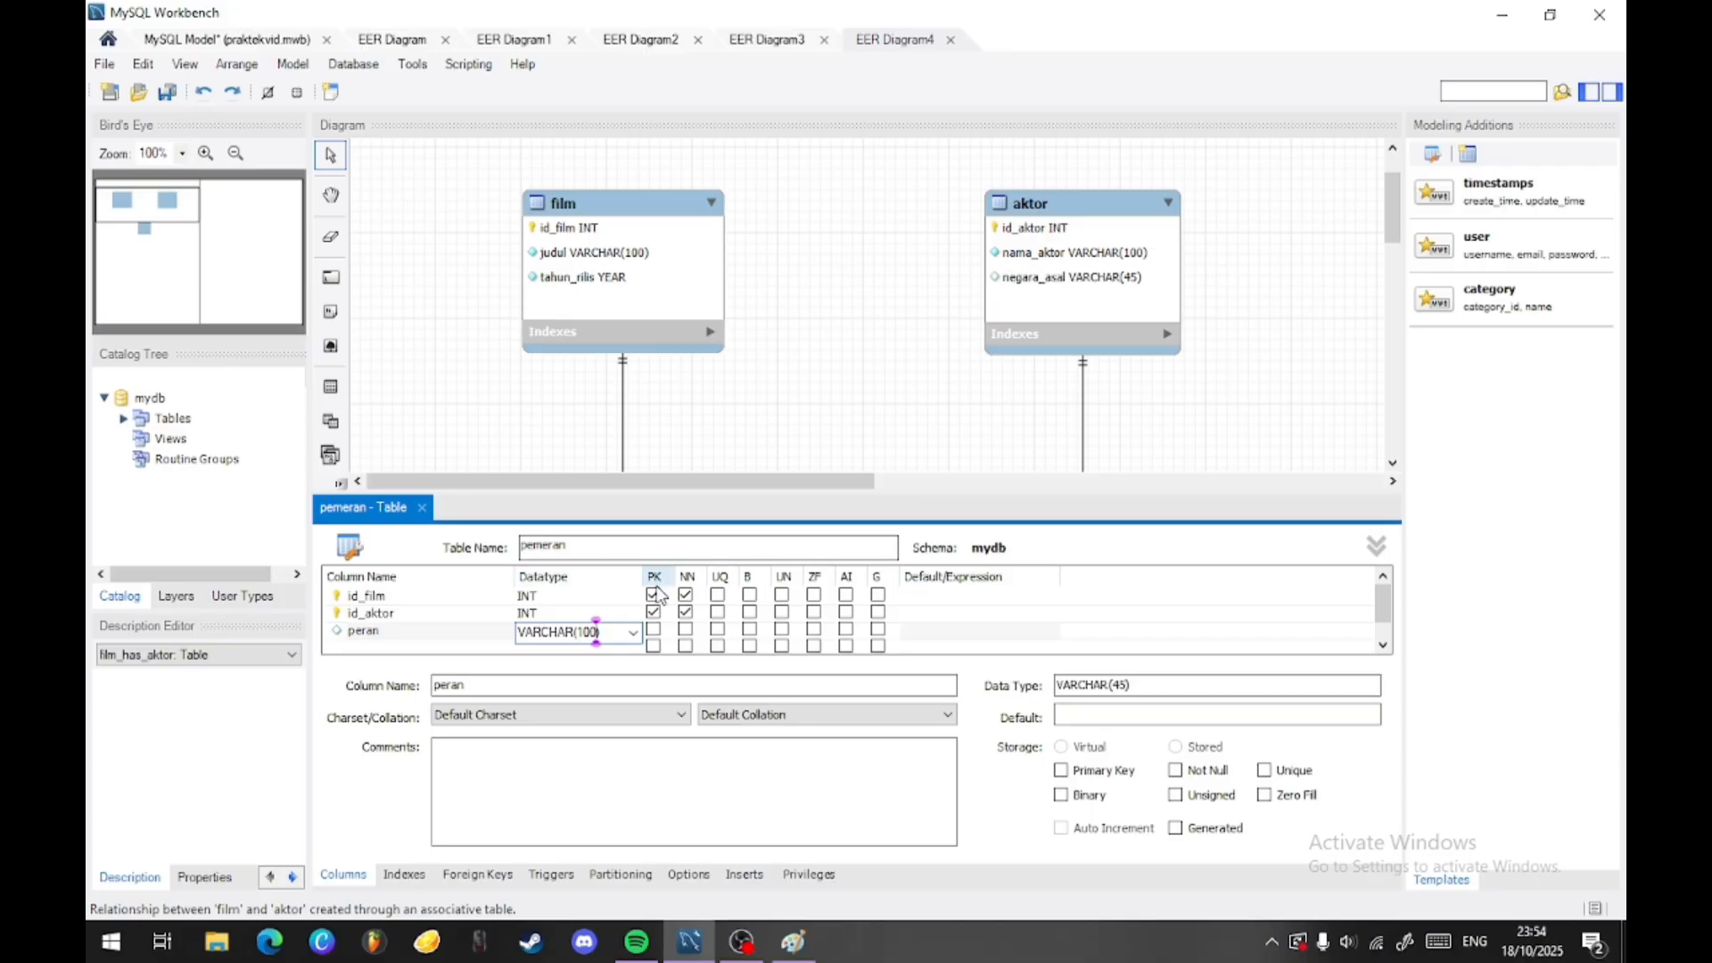
left_click(685, 630)
left_click(802, 346)
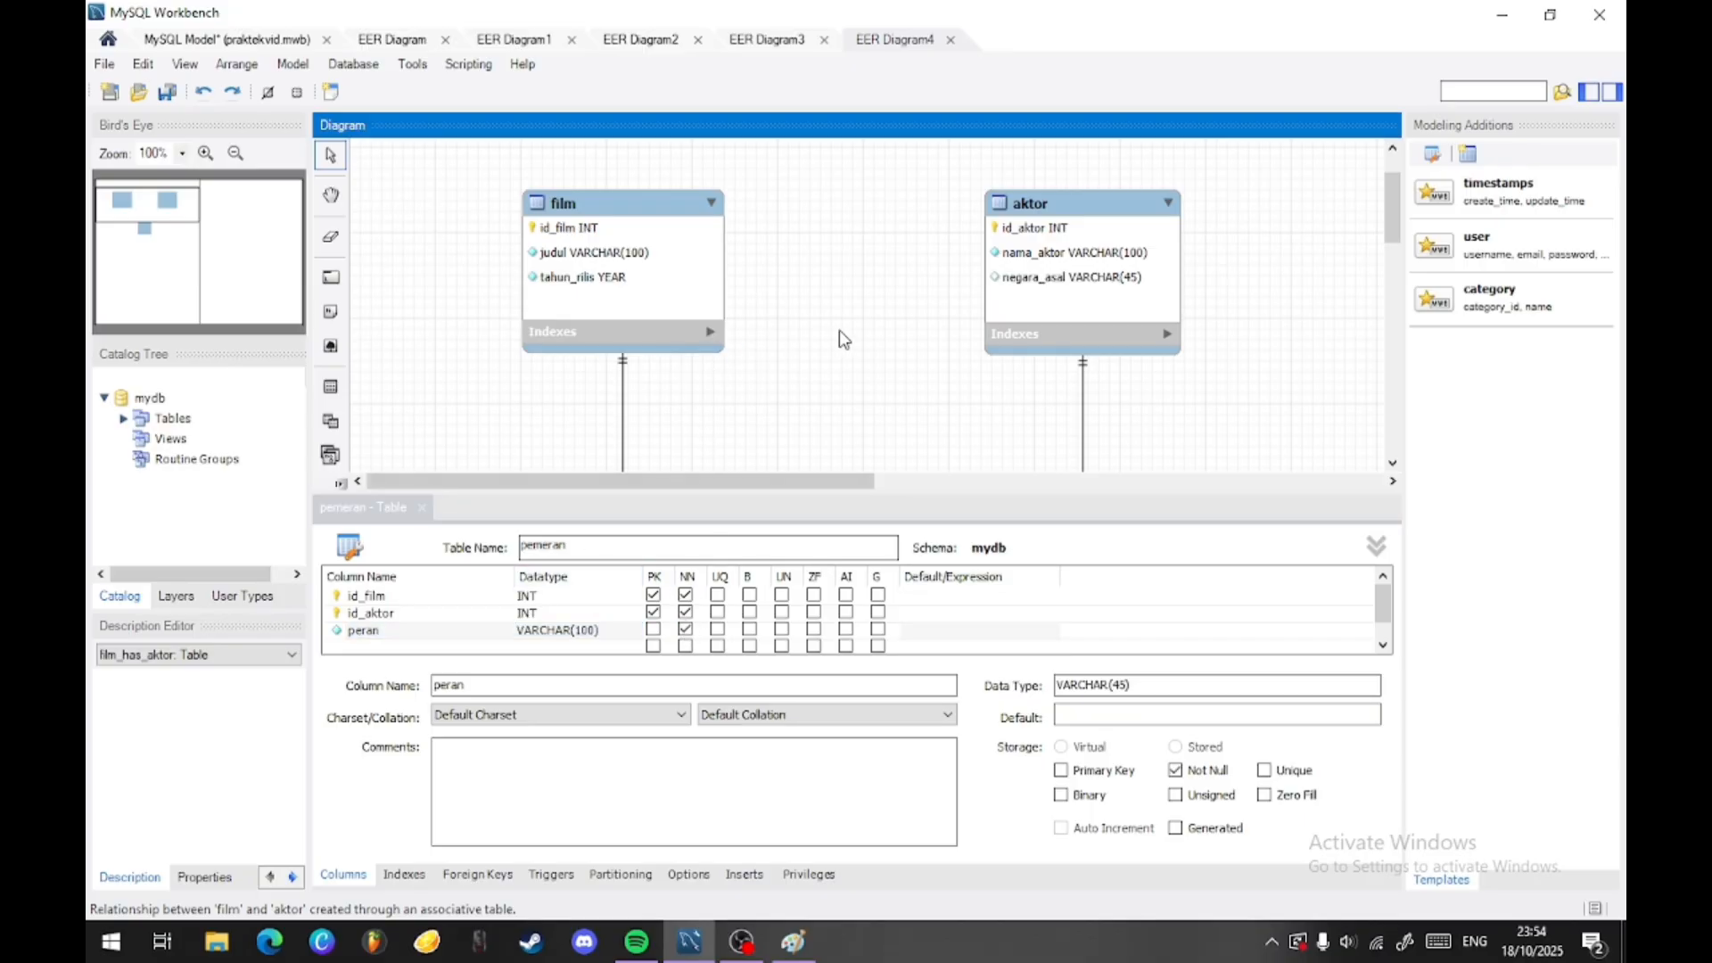
- Check the pemeran table in the diagram and close its table editor
scroll(892, 330, "down", 5)
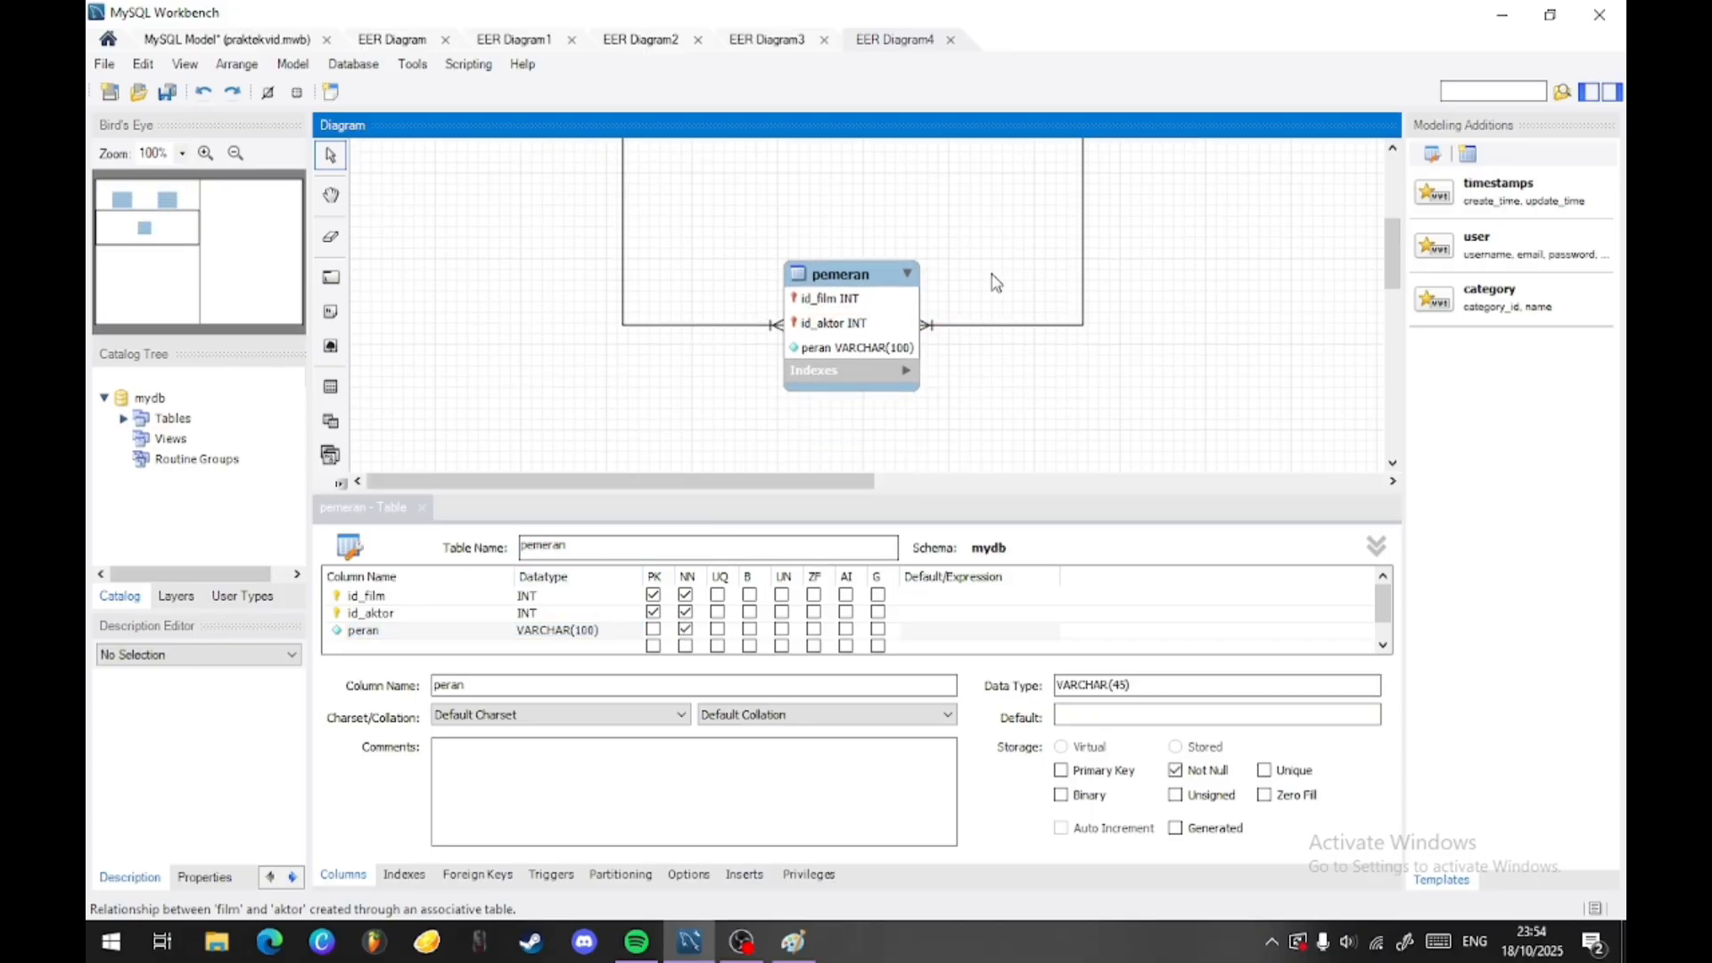
scroll(995, 283, "up", 5)
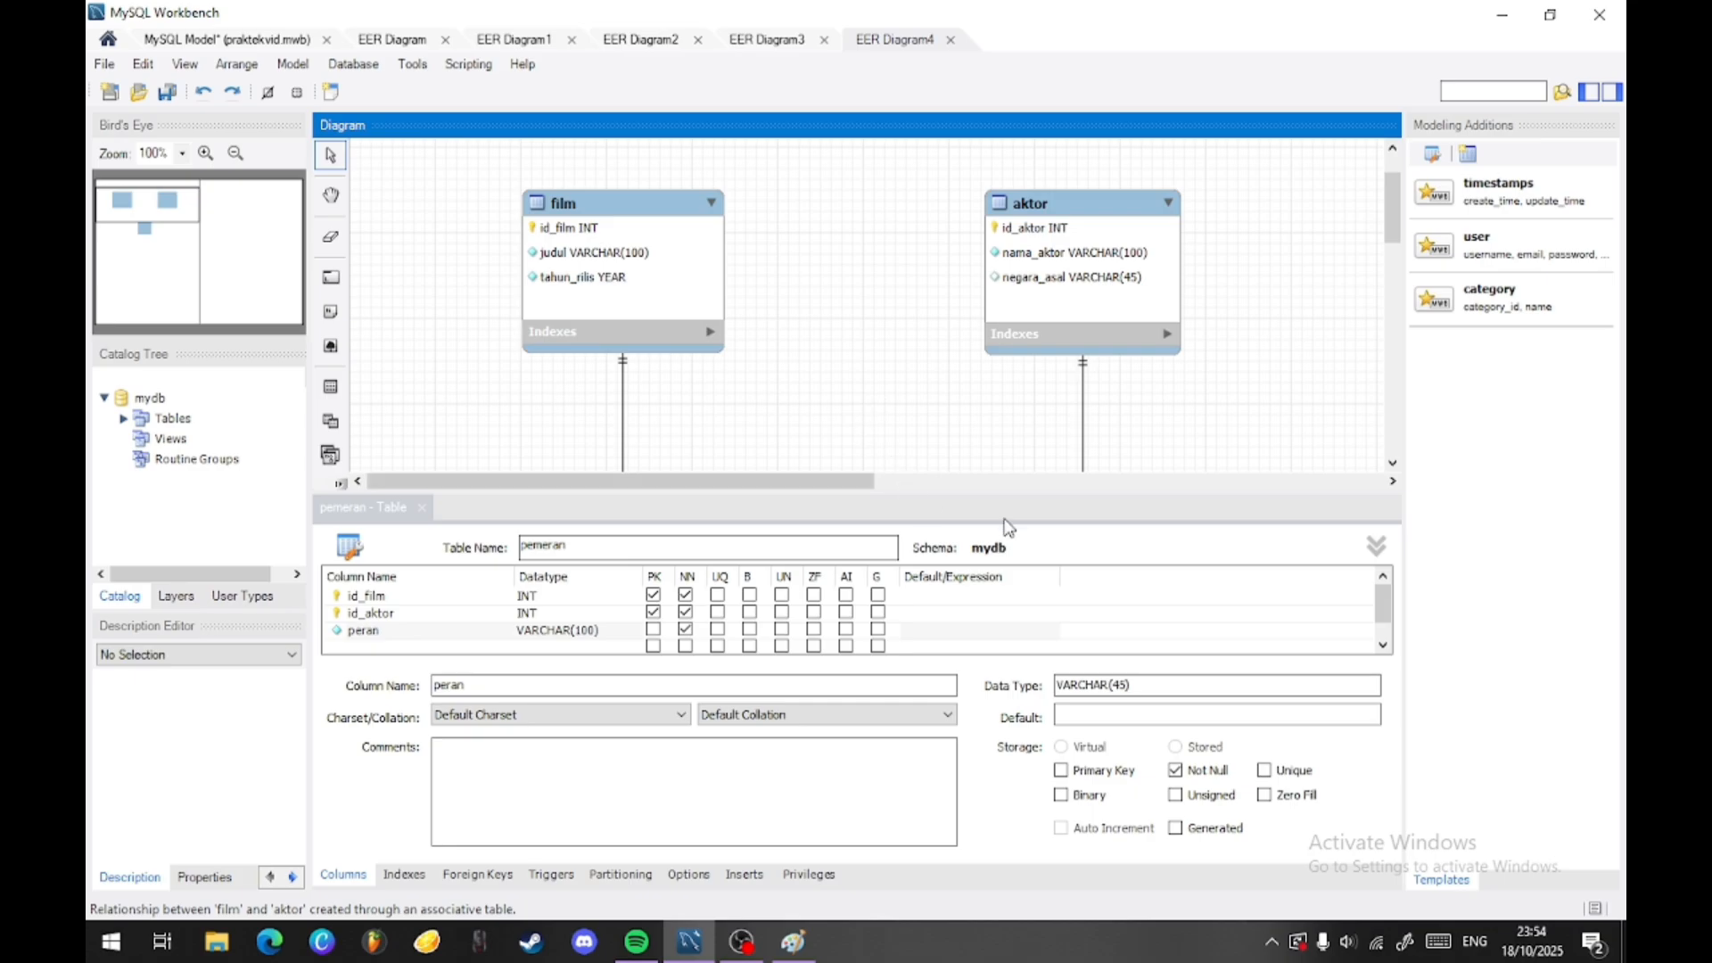
left_click(434, 515)
left_click(422, 510)
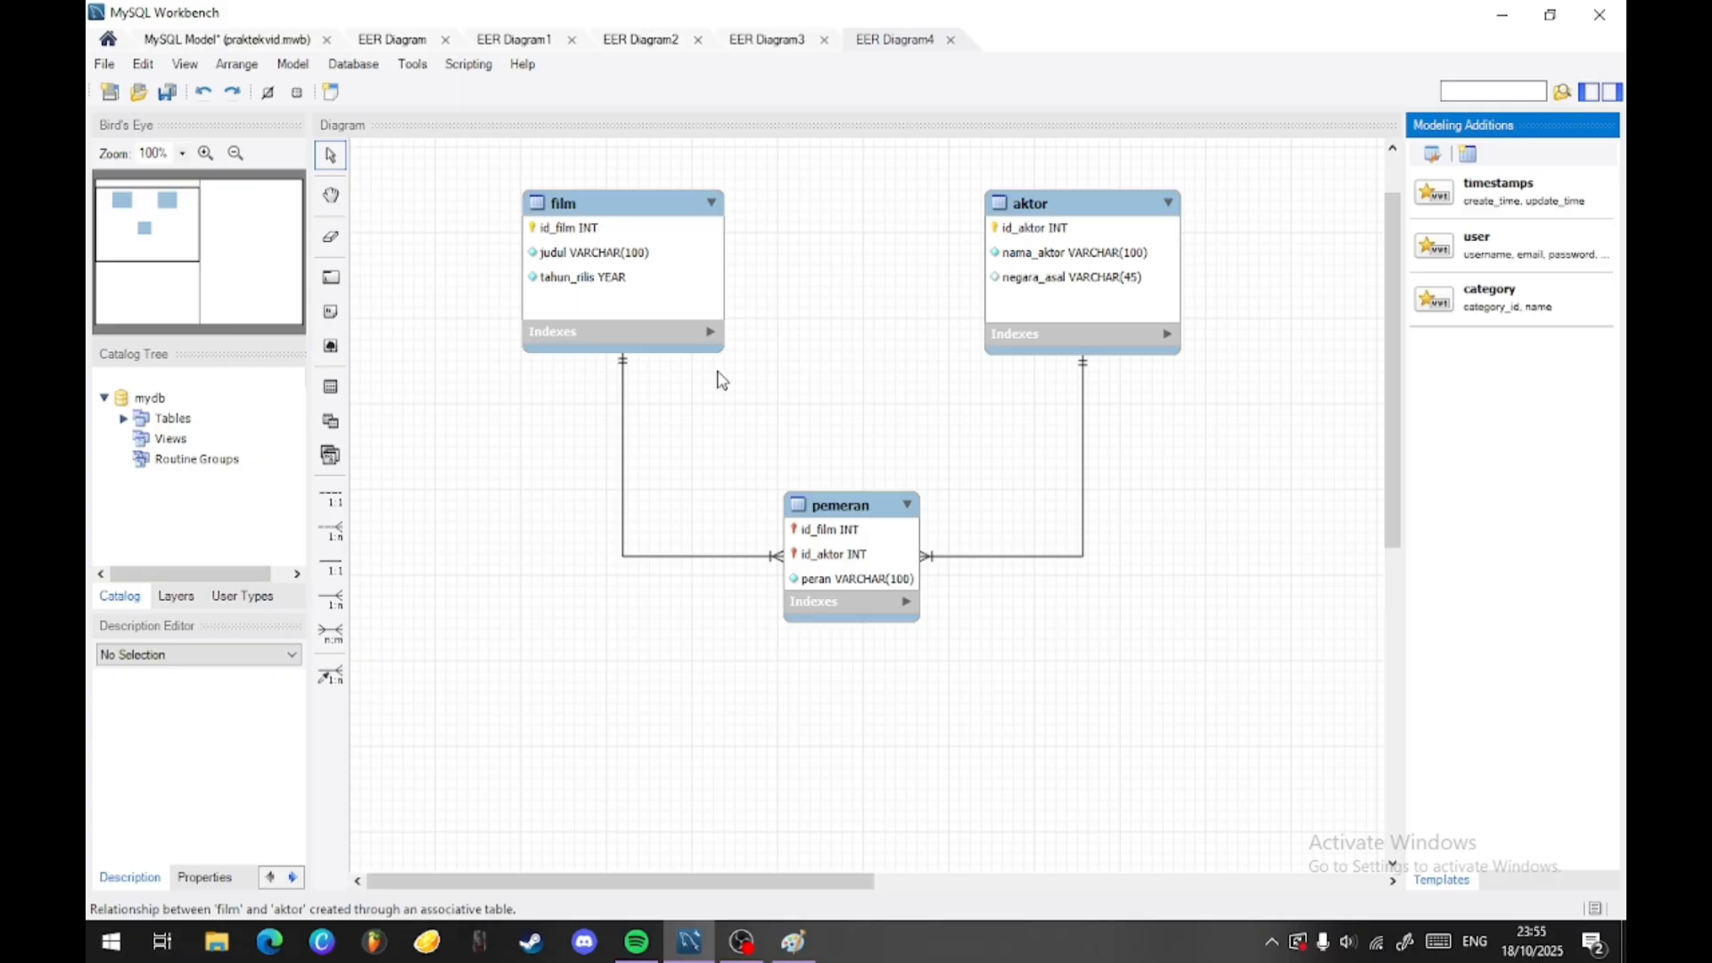
- Examine how the film and aktor tables relate to each other through the pemeran table, selecting them alternately
left_click(593, 230)
left_click(1096, 251)
left_click(704, 256)
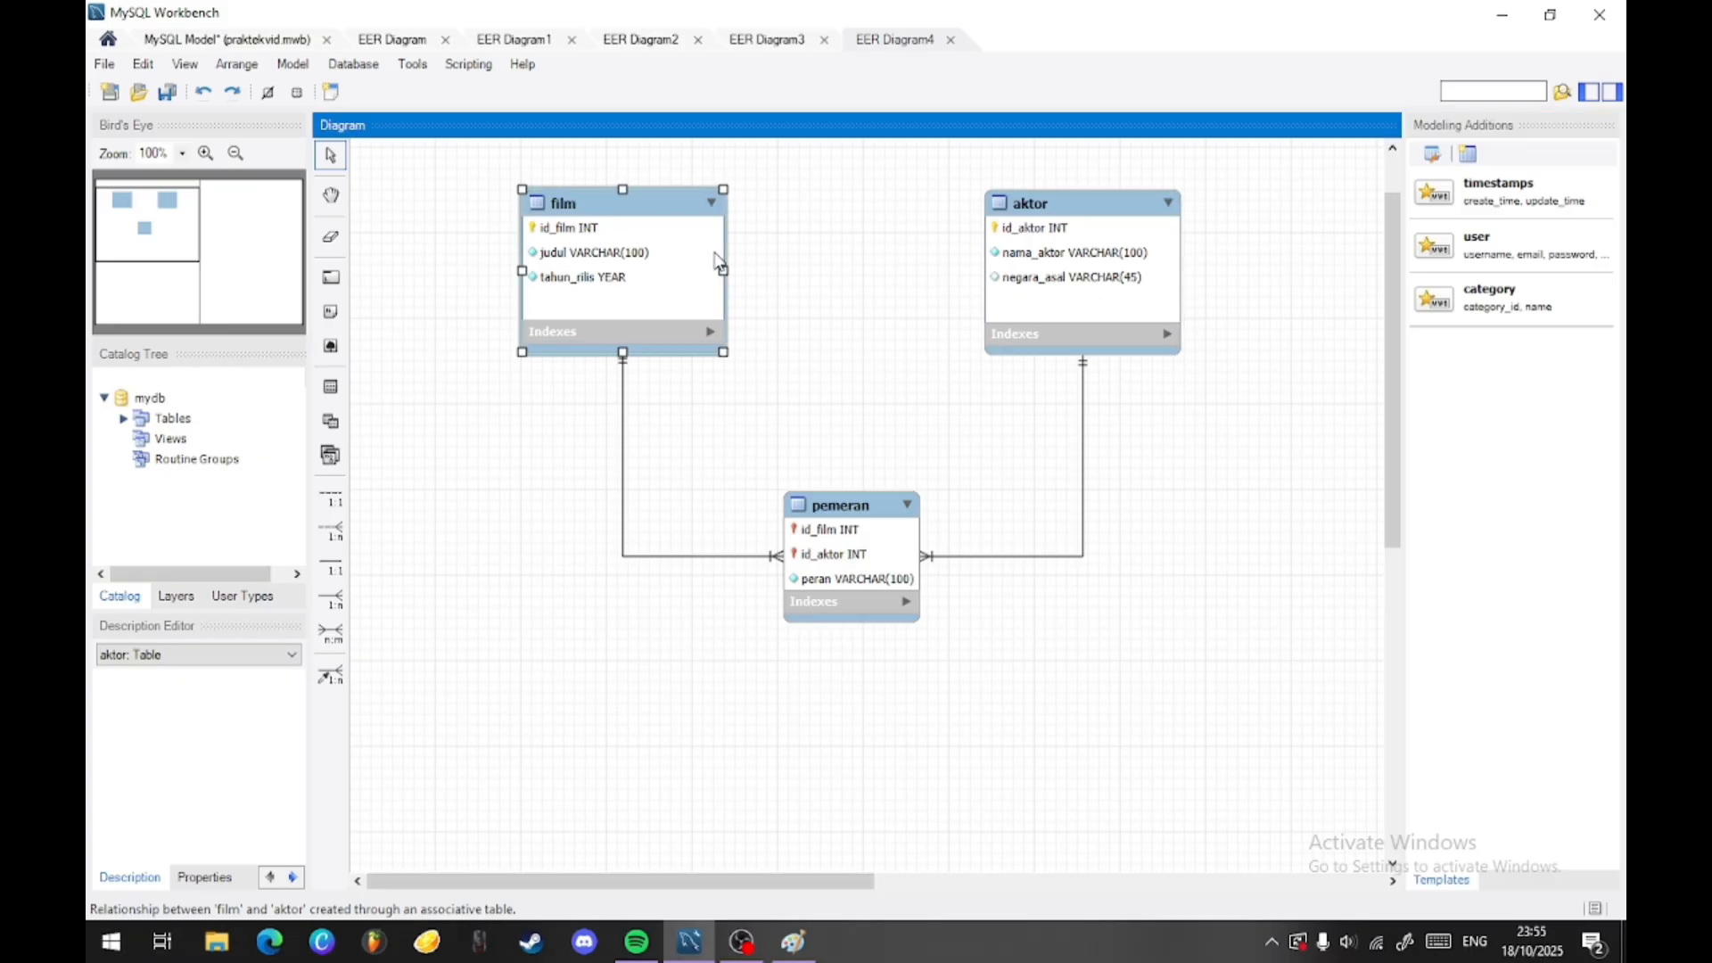
left_click(1079, 246)
left_click(575, 275)
left_click(1145, 271)
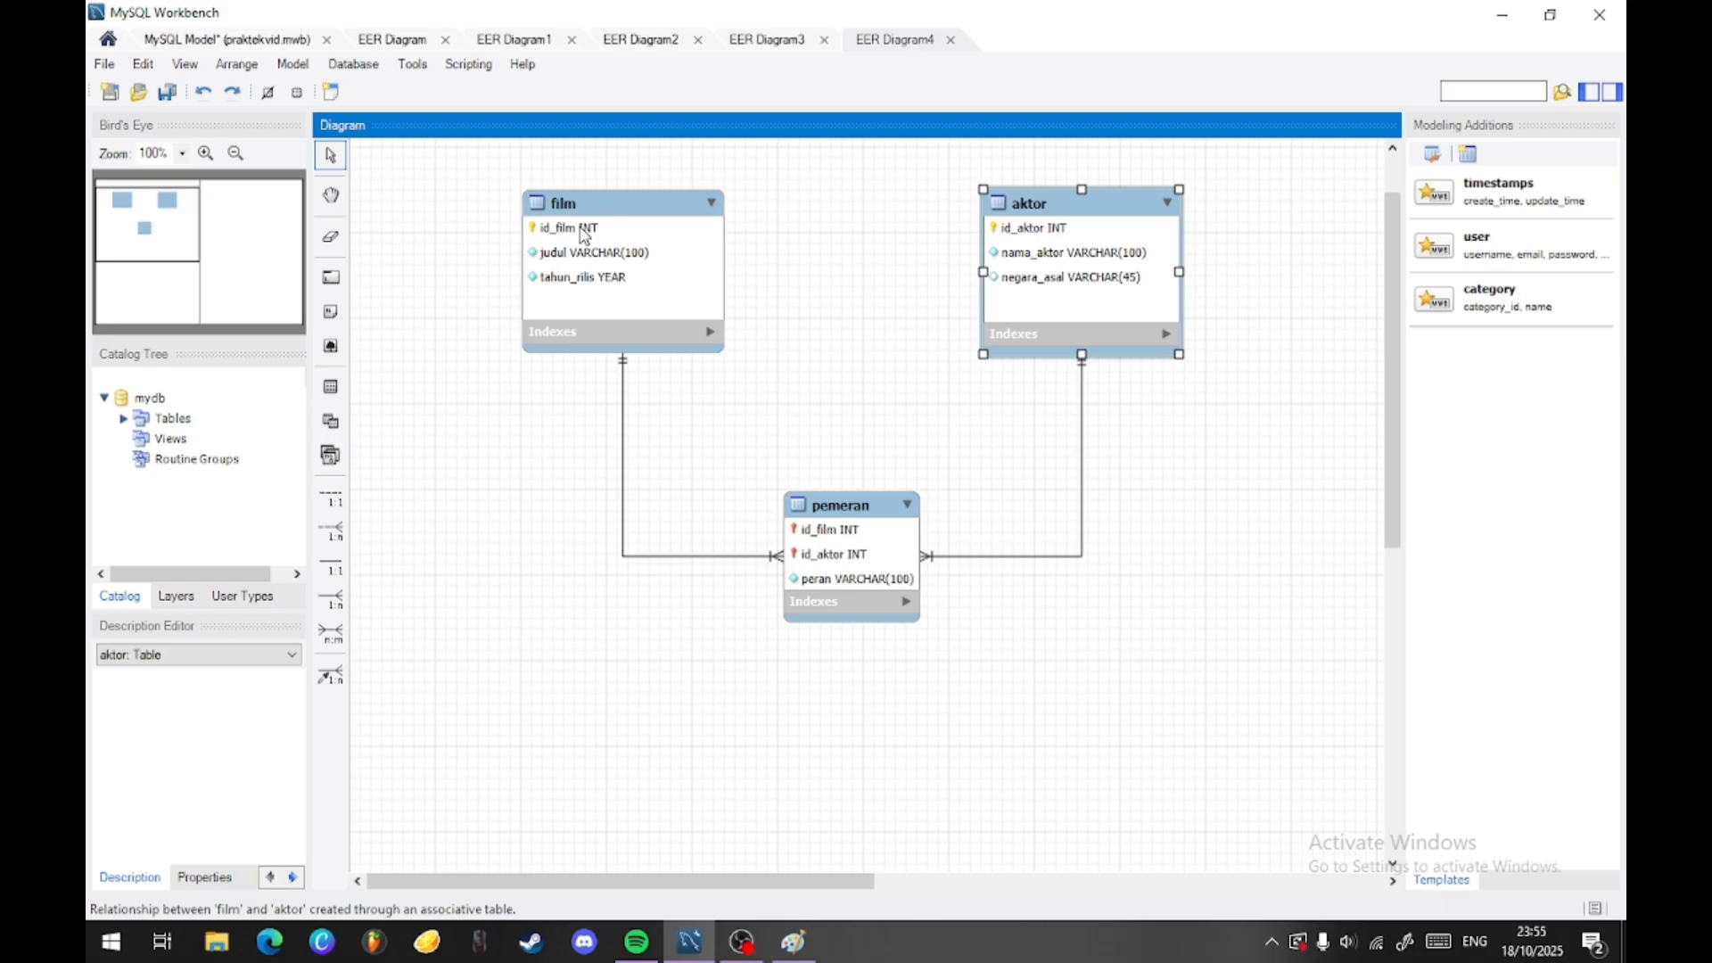
left_click(598, 259)
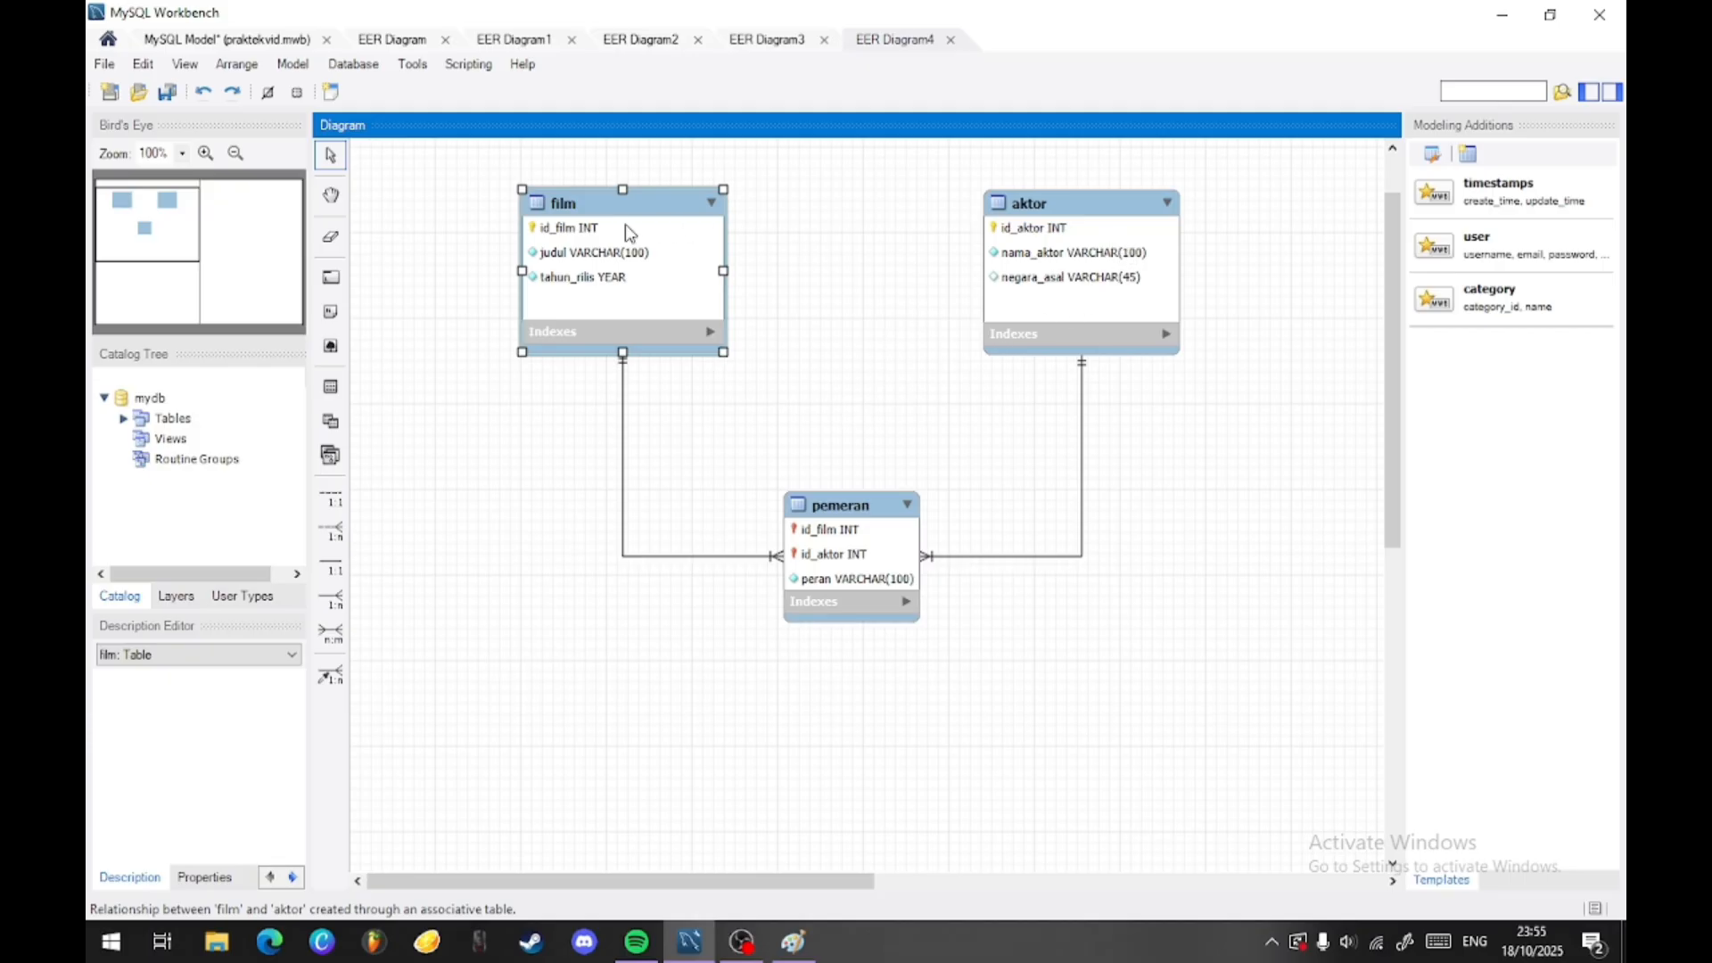
left_click(1082, 292)
left_click(637, 268)
left_click(1068, 303)
left_click(672, 285)
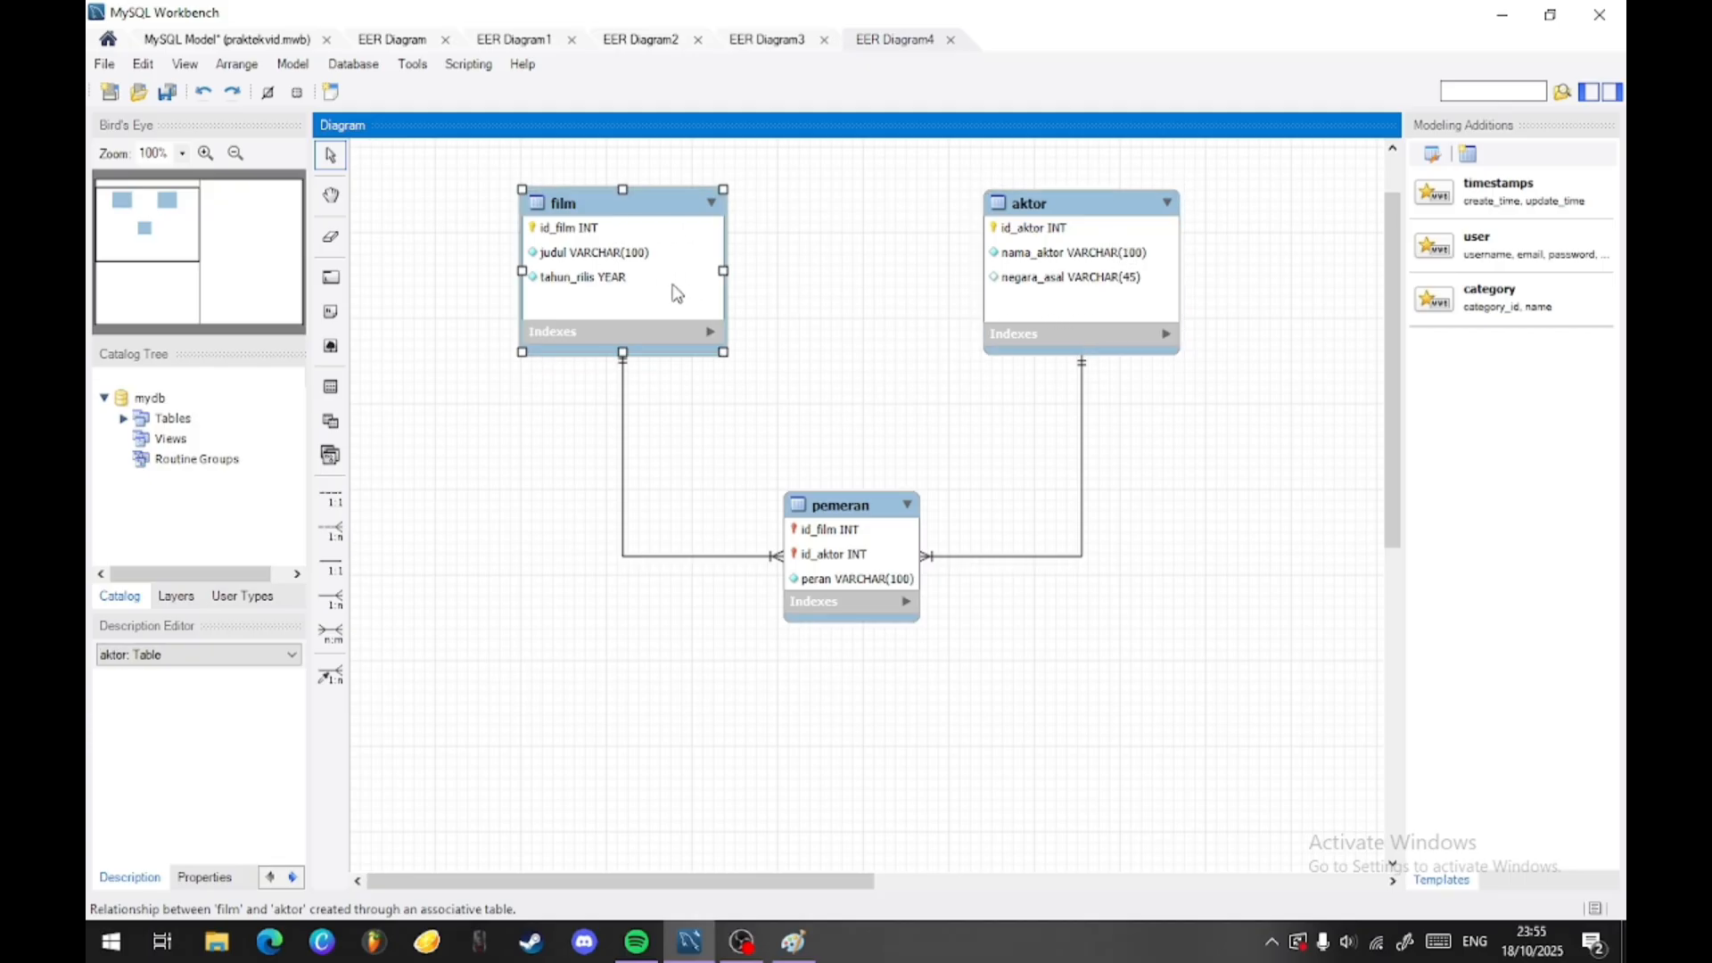